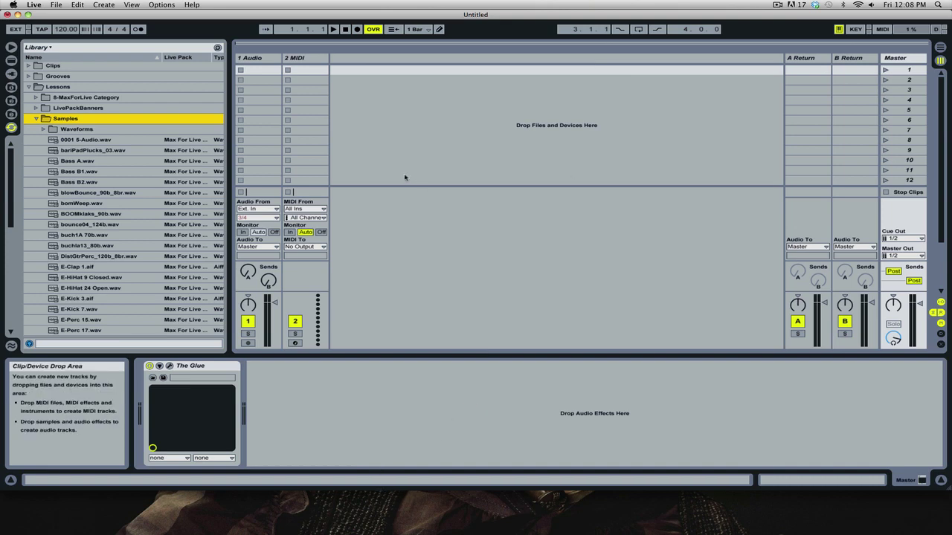
Browse the Library's Lessons folder, checking its Sets subfolder and reopening its Samples subfolder.
{"action": "scroll", "coordinate": [95, 150], "scroll_direction": "up", "scroll_amount": 1}
{"action": "left_click", "coordinate": [28, 88]}
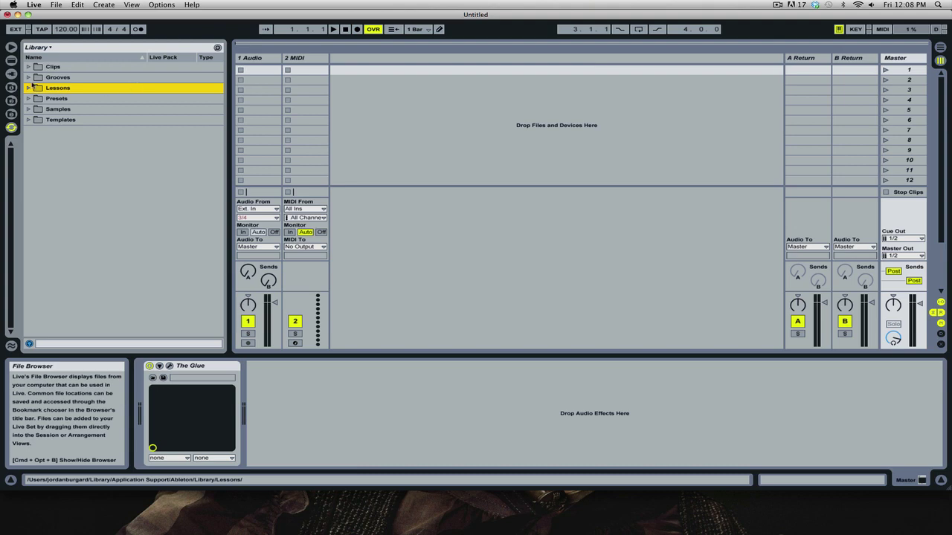
{"action": "left_click", "coordinate": [29, 88]}
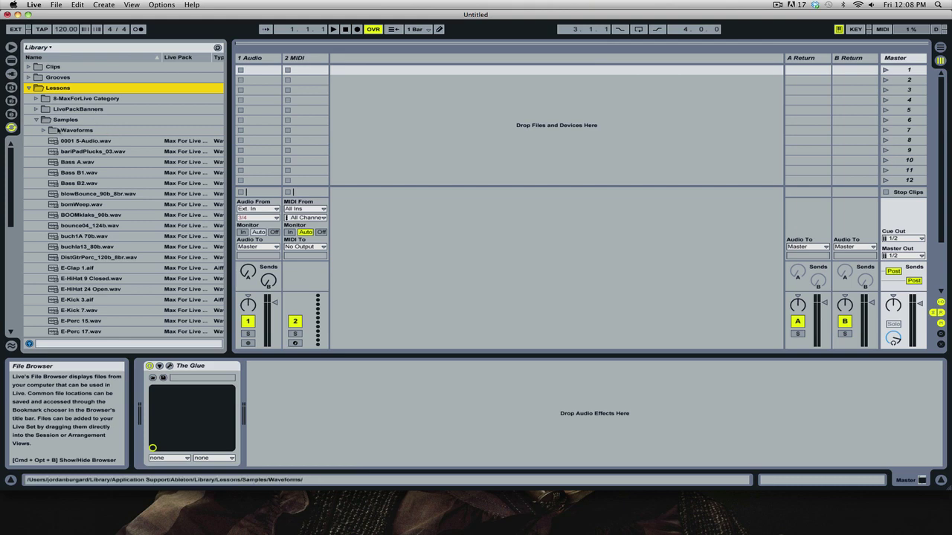
{"action": "left_click", "coordinate": [35, 120]}
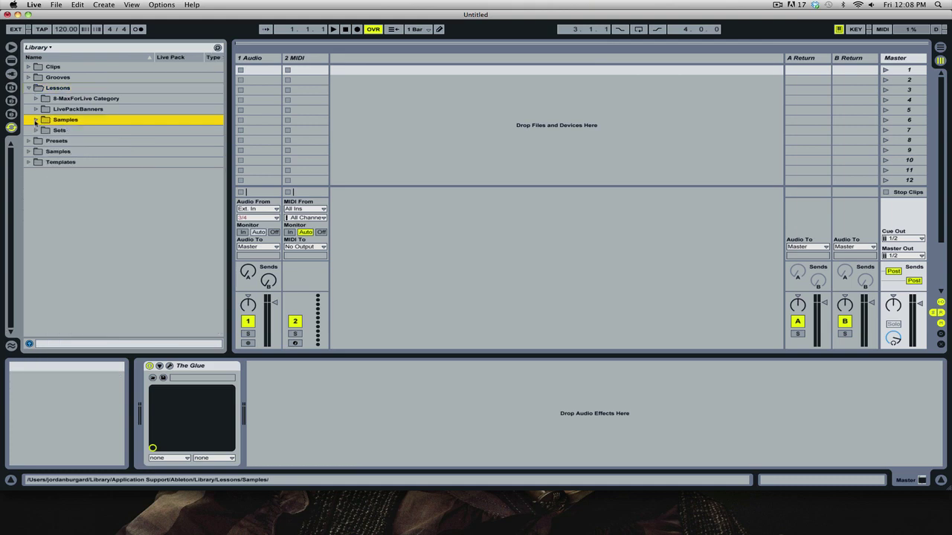
{"action": "left_click", "coordinate": [36, 130]}
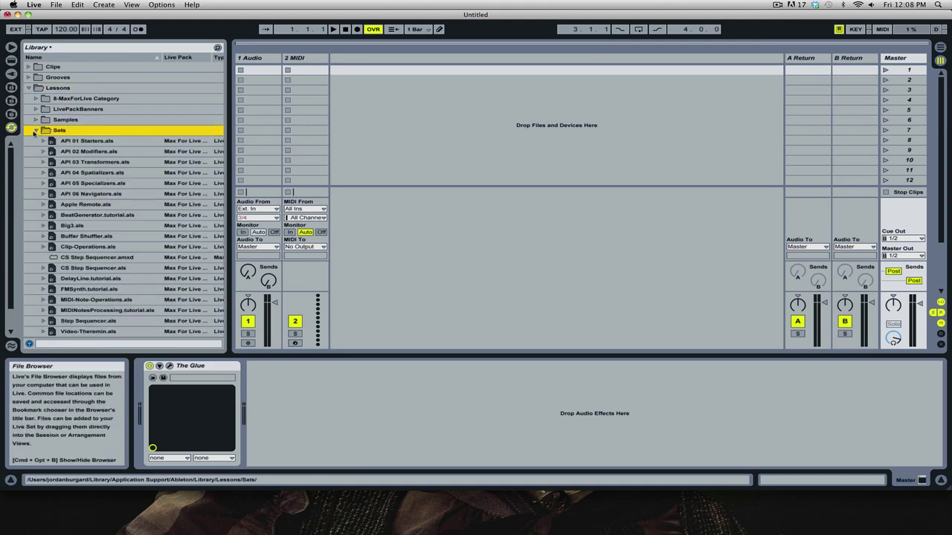
{"action": "left_click", "coordinate": [35, 130]}
{"action": "left_click", "coordinate": [36, 119]}
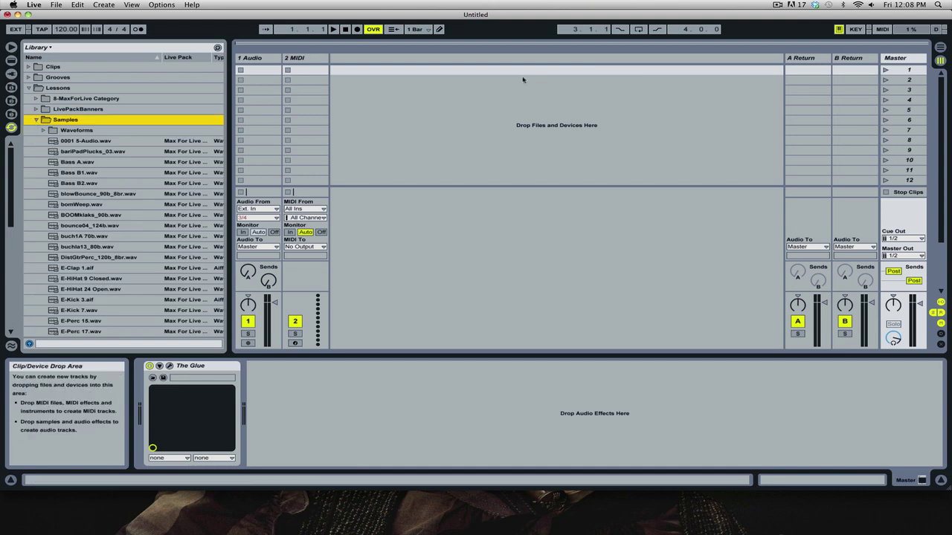
Delete the audio track and load an empty Drum Rack onto the remaining MIDI track.
{"action": "left_click", "coordinate": [256, 58]}
{"action": "key", "text": "Delete"}
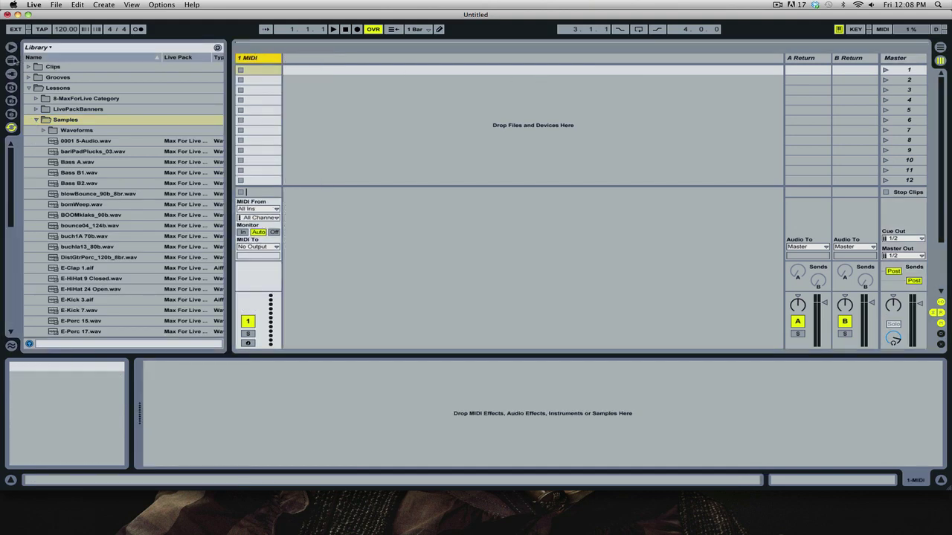
{"action": "left_click", "coordinate": [12, 60]}
{"action": "scroll", "coordinate": [100, 95], "scroll_direction": "up", "scroll_amount": 3}
{"action": "left_click", "coordinate": [69, 77]}
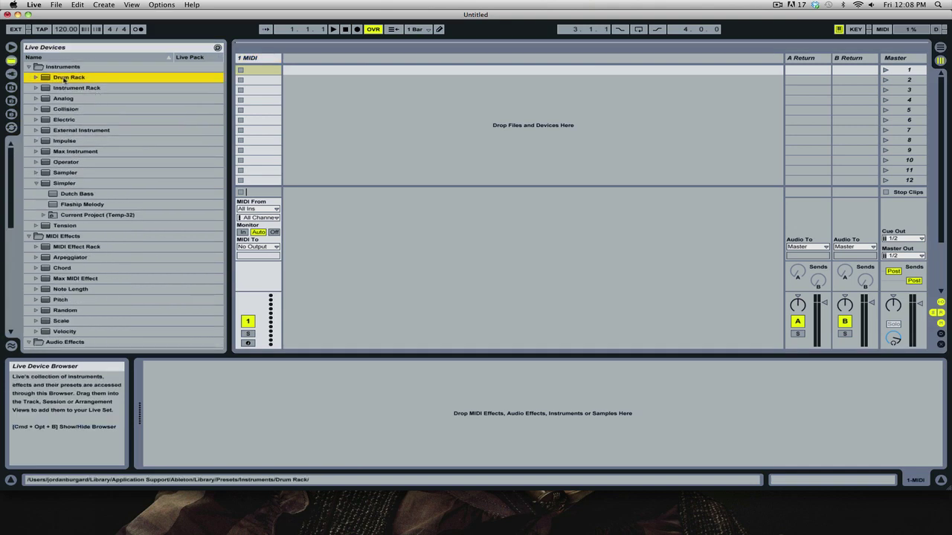
{"action": "key", "text": "Return"}
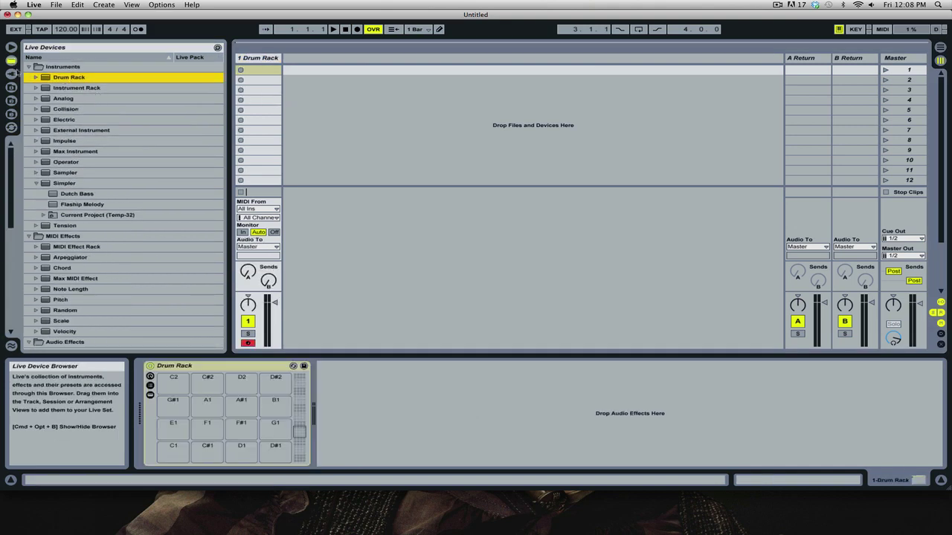
Return to the Library's Lessons Samples folder and audition 0001 5-Audio.wav, bariPadPlucks_03.wav and Bass A.wav.
{"action": "left_click", "coordinate": [11, 87]}
{"action": "left_click", "coordinate": [11, 101]}
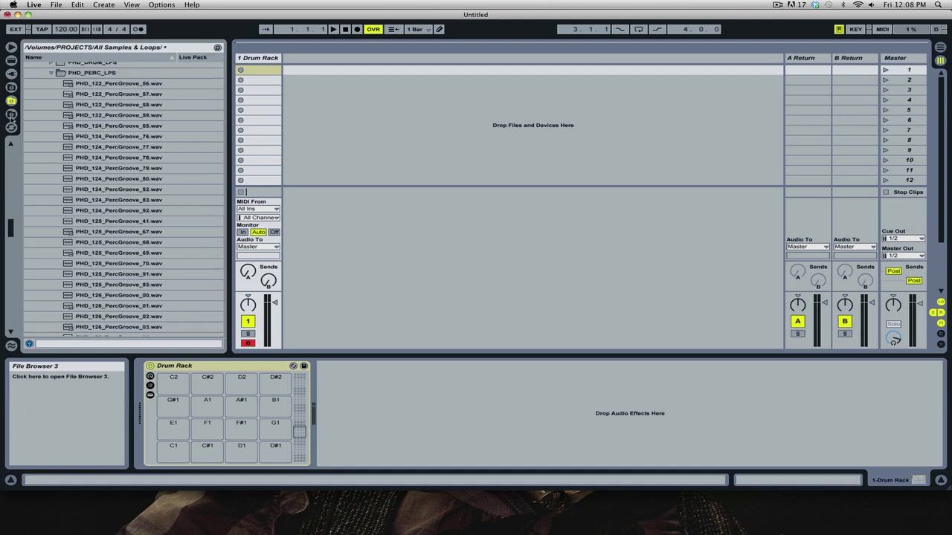
{"action": "left_click", "coordinate": [12, 114]}
{"action": "left_click", "coordinate": [12, 127]}
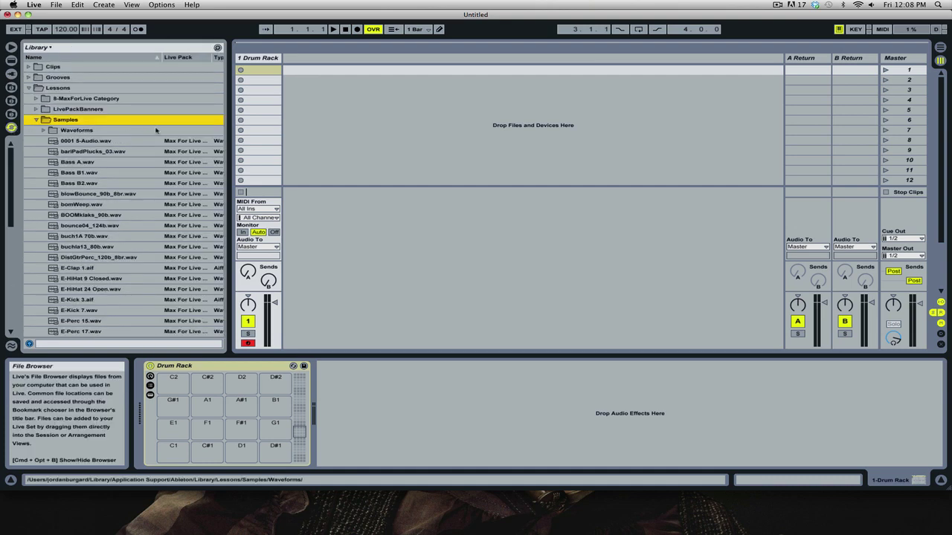
{"action": "left_click", "coordinate": [84, 141]}
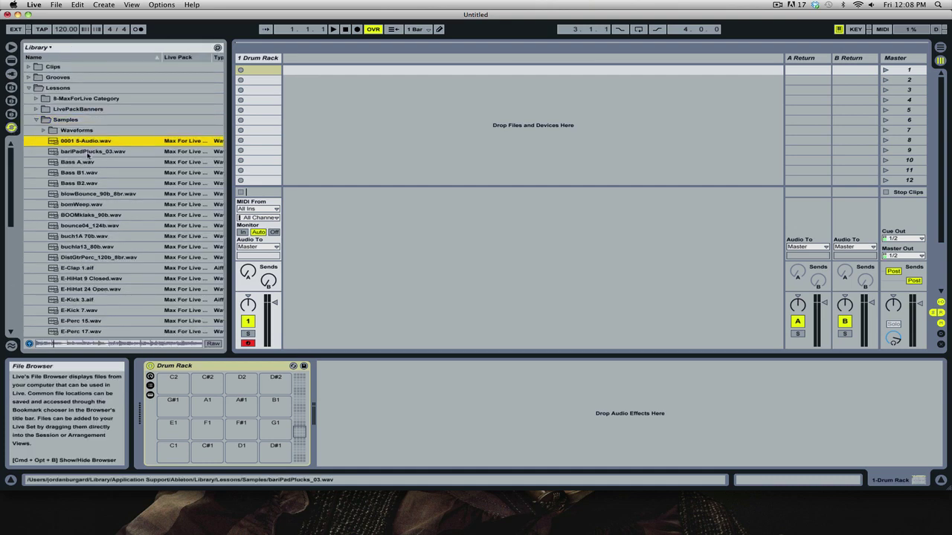
{"action": "left_click", "coordinate": [88, 153]}
{"action": "left_click", "coordinate": [86, 164]}
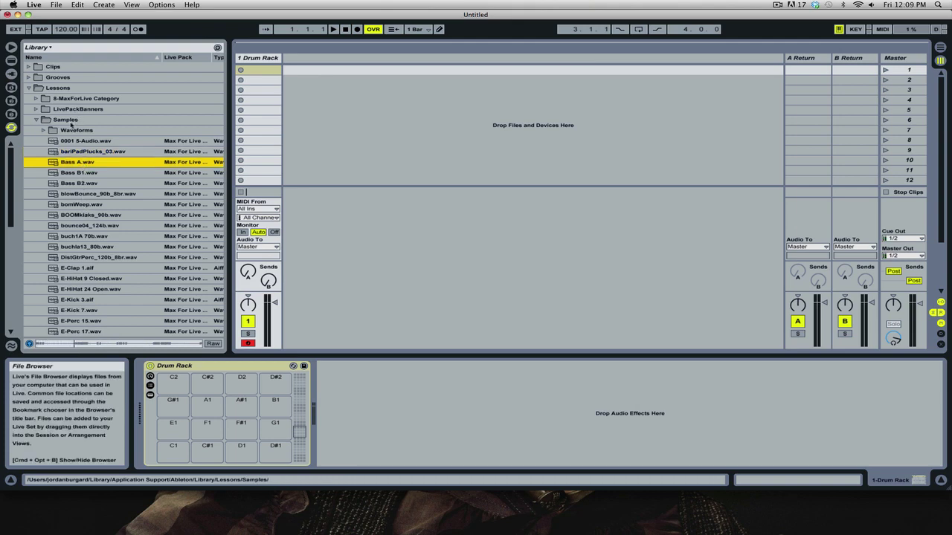
{"action": "left_click", "coordinate": [70, 121]}
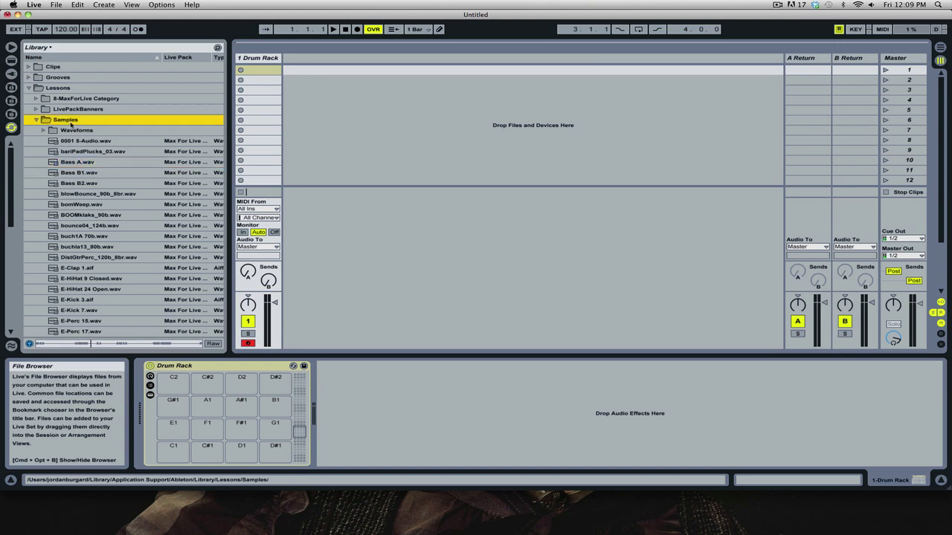
Audition single drum hits in the Samples folder, including E-HiHat 9 Closed.wav and E-Clap 1.aif.
{"action": "scroll", "coordinate": [119, 249], "scroll_direction": "down", "scroll_amount": 2}
{"action": "scroll", "coordinate": [121, 248], "scroll_direction": "down", "scroll_amount": 2}
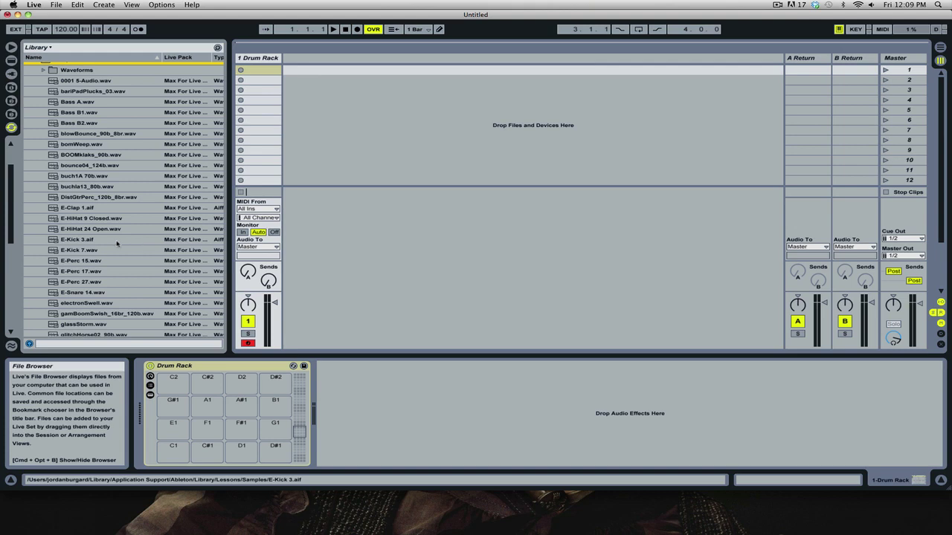
{"action": "scroll", "coordinate": [99, 244], "scroll_direction": "up", "scroll_amount": 1}
{"action": "left_click", "coordinate": [75, 239]}
{"action": "left_click", "coordinate": [79, 229]}
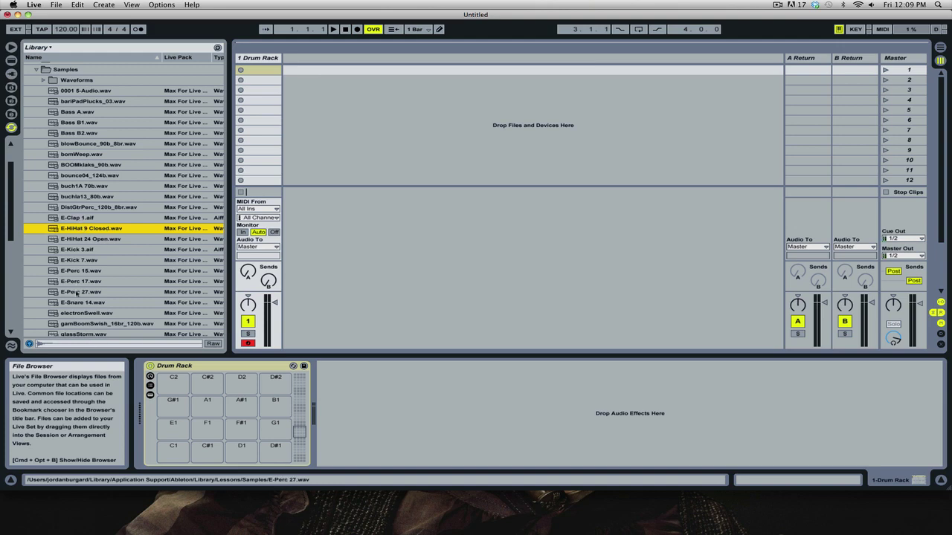
{"action": "left_click", "coordinate": [78, 221]}
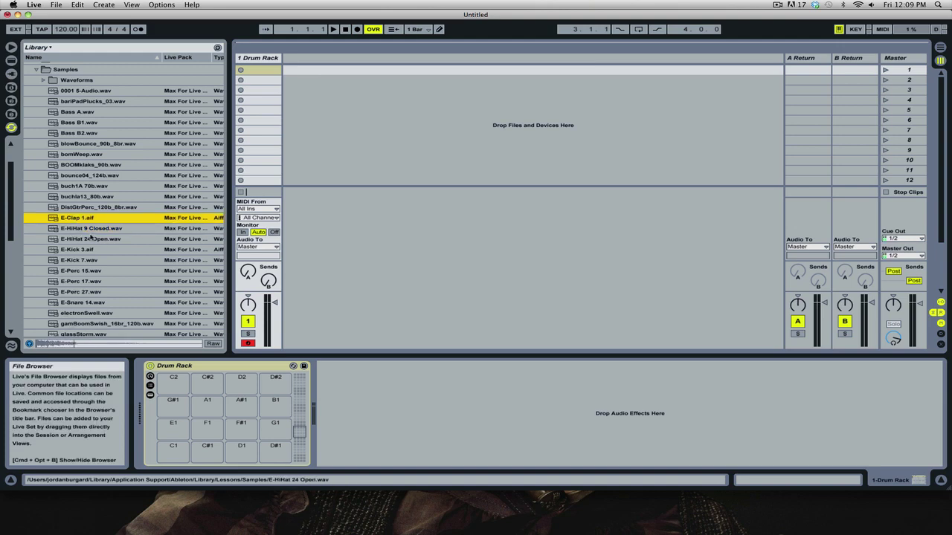
{"action": "left_click", "coordinate": [92, 230]}
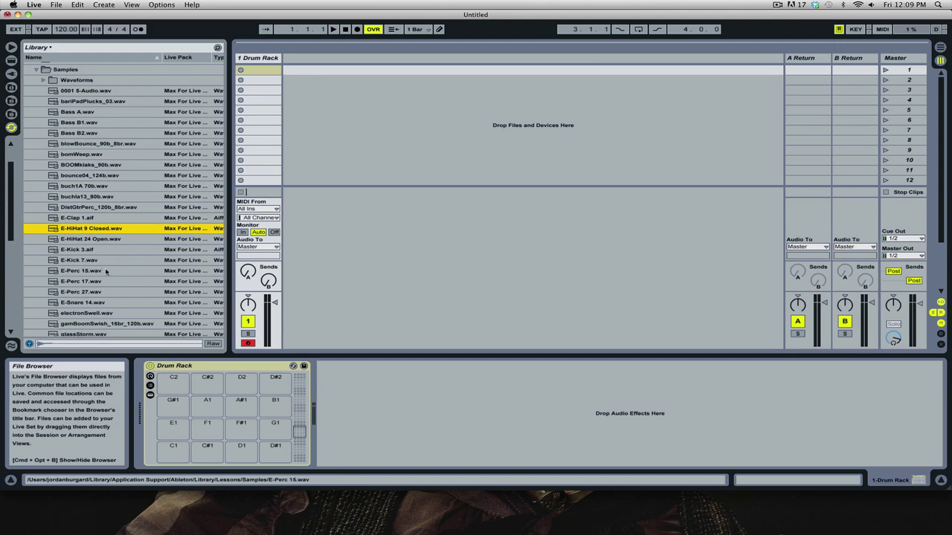
Audition the samples from E-Snare 14.wav and electronSwell.wav through heartKick2.wav to jungBeat_120b.wav.
{"action": "left_click", "coordinate": [93, 313]}
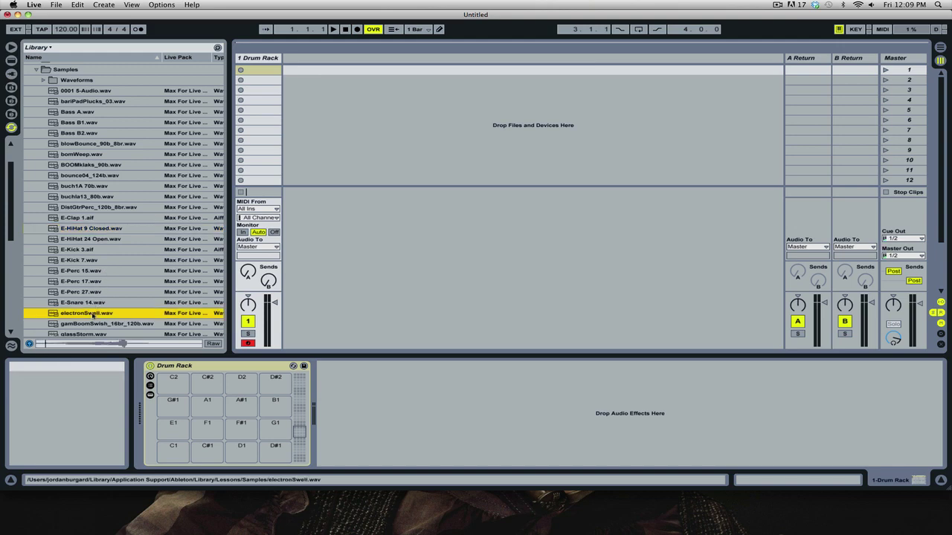
{"action": "left_click", "coordinate": [95, 302]}
{"action": "scroll", "coordinate": [109, 297], "scroll_direction": "down", "scroll_amount": 1}
{"action": "scroll", "coordinate": [109, 297], "scroll_direction": "down", "scroll_amount": 2}
{"action": "left_click", "coordinate": [108, 294]}
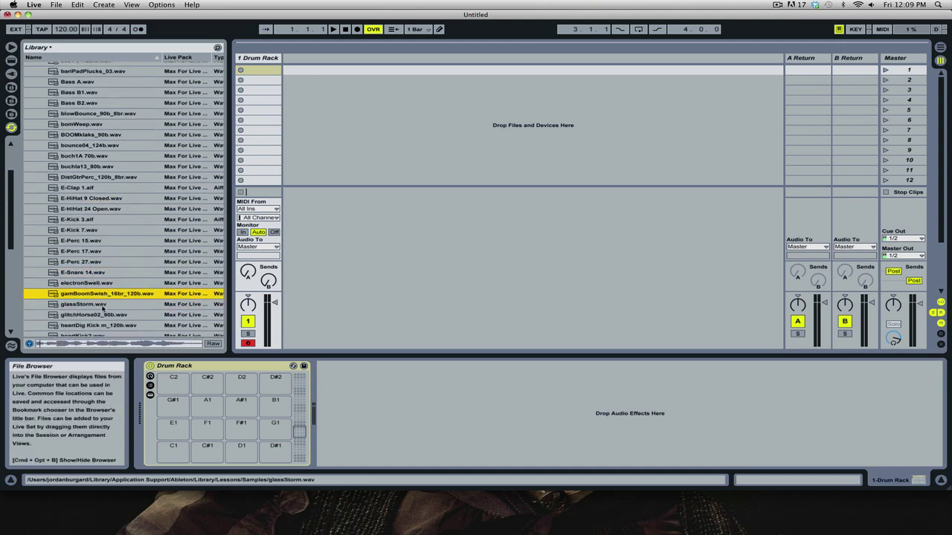
{"action": "left_click", "coordinate": [109, 304]}
{"action": "left_click", "coordinate": [109, 314]}
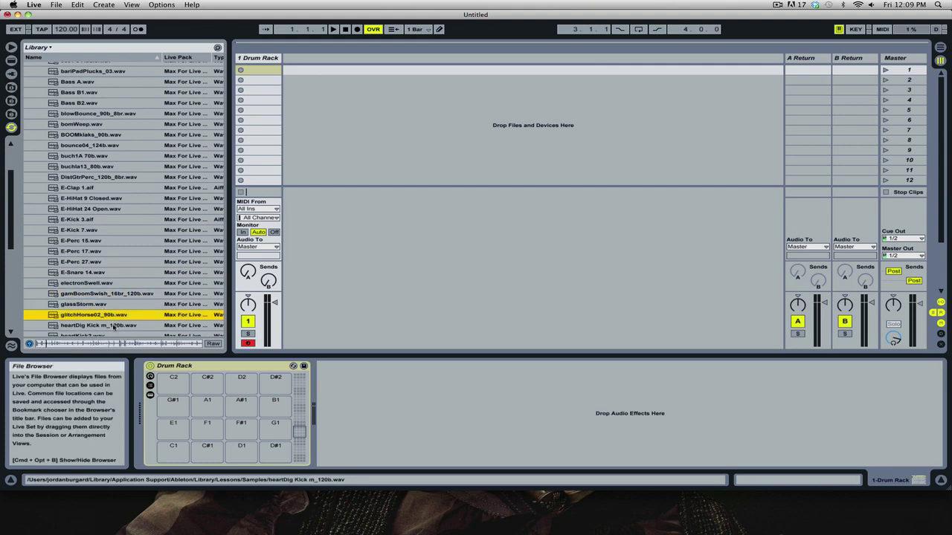
{"action": "left_click", "coordinate": [114, 326]}
{"action": "scroll", "coordinate": [108, 312], "scroll_direction": "down", "scroll_amount": 3}
{"action": "left_click", "coordinate": [94, 305]}
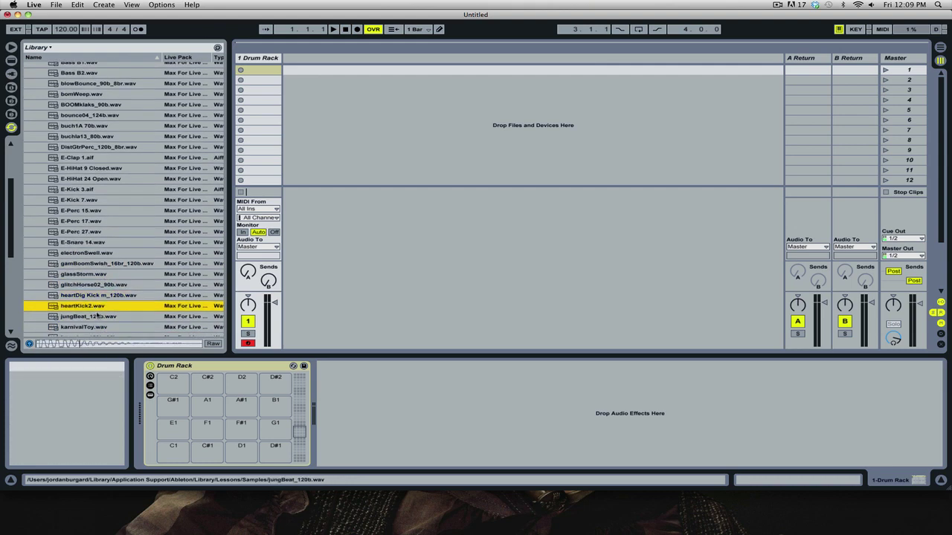
{"action": "left_click", "coordinate": [98, 317]}
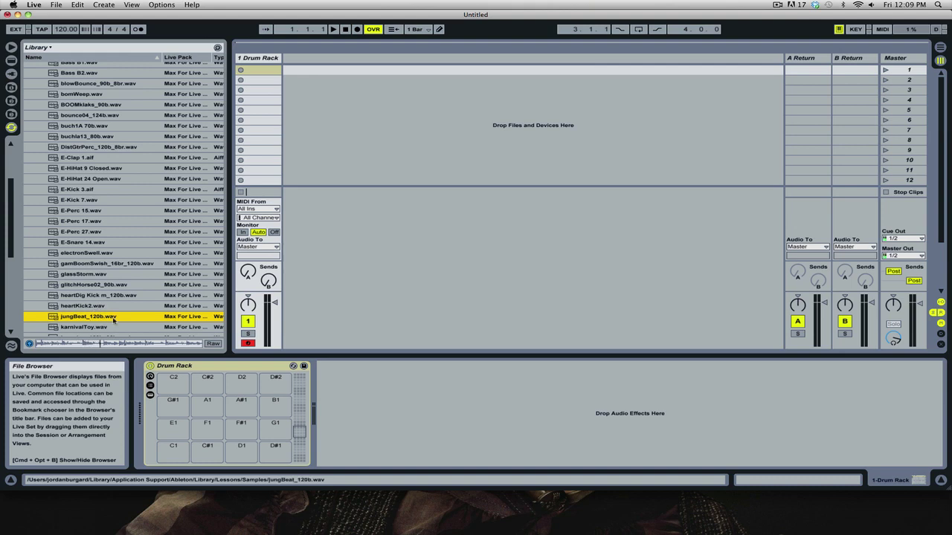
Load E-Kick 3.aif and E-Kick 7.wav onto Drum Rack pads C1 and C#1 and rename them Kick 1 and Kick 2.
{"action": "left_click", "coordinate": [94, 159]}
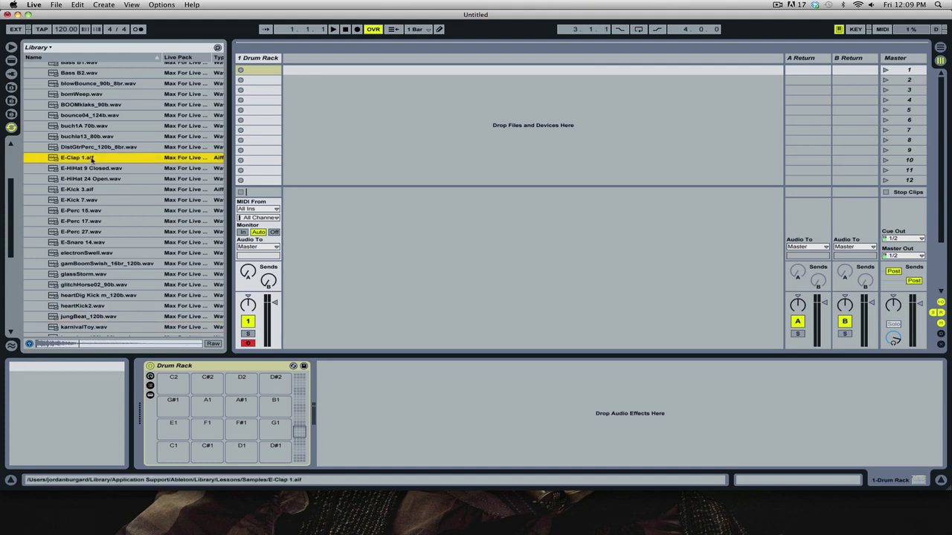
{"action": "left_click", "coordinate": [83, 201]}
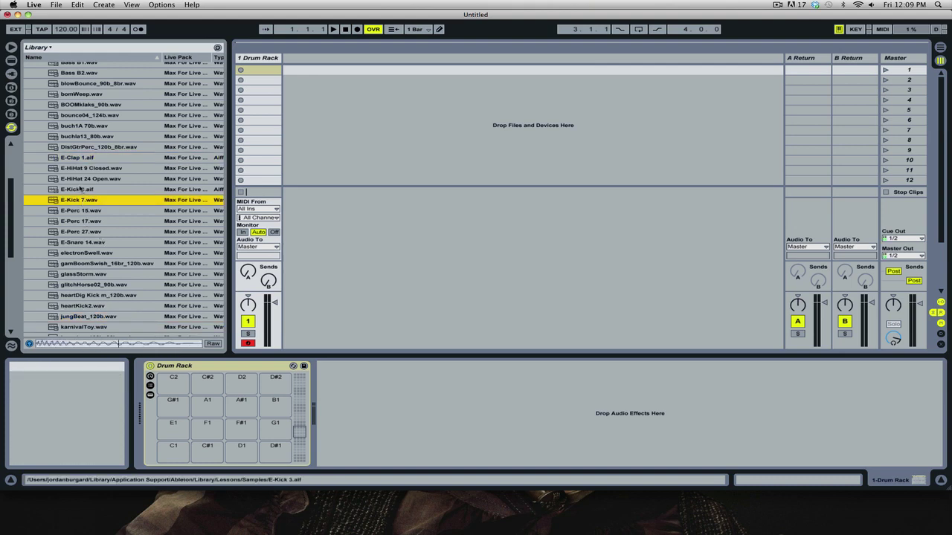
{"action": "left_click", "coordinate": [78, 189], "text": "shift"}
{"action": "left_click_drag", "start_coordinate": [78, 191], "coordinate": [172, 452]}
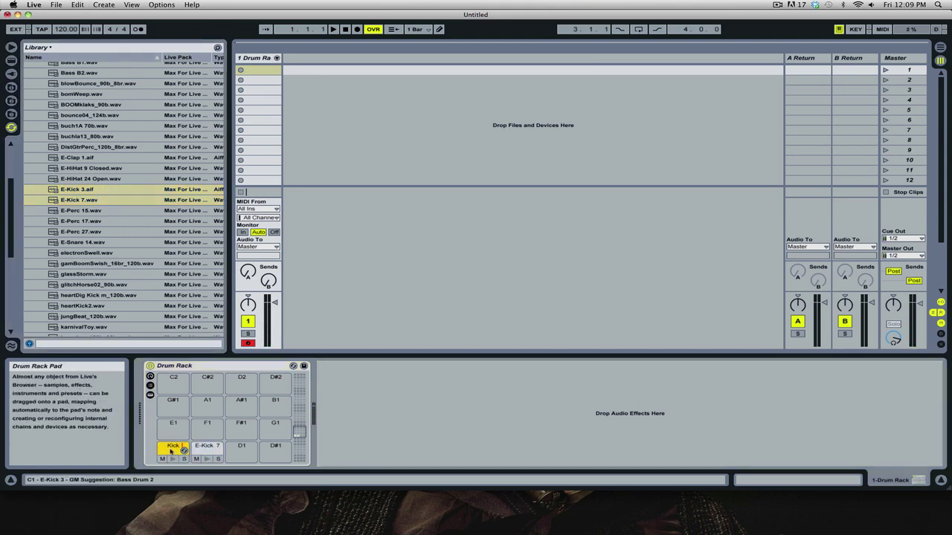
{"action": "left_click", "coordinate": [207, 448]}
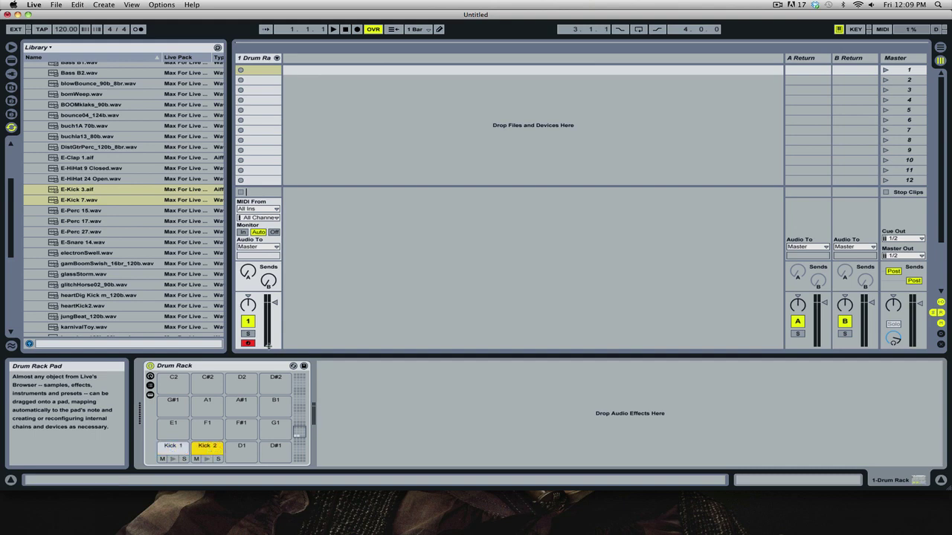
Put E-Clap 1.aif on pad D1 and E-Snare 14.wav on pad D#1, renaming them Clap 1 and Snare 1.
{"action": "double_click", "coordinate": [76, 157]}
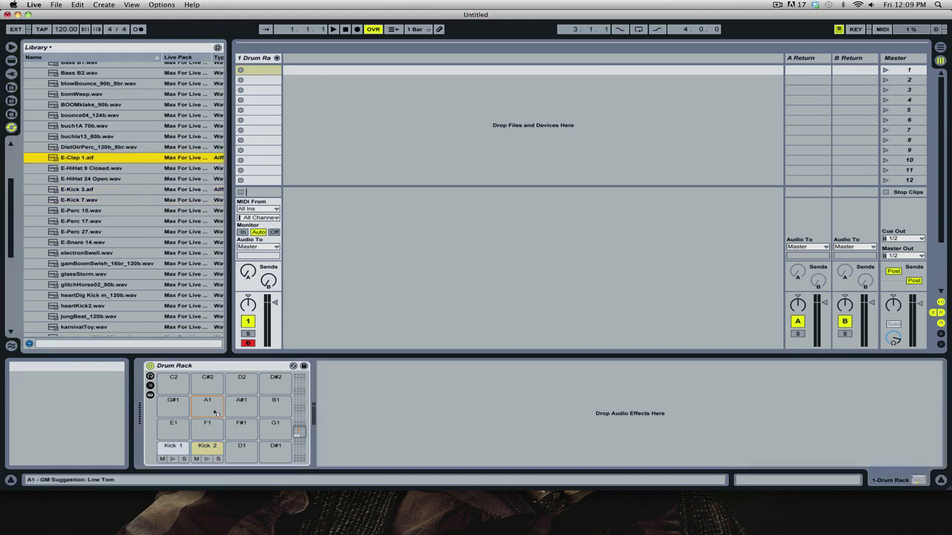
{"action": "left_click_drag", "start_coordinate": [78, 243], "coordinate": [275, 449]}
{"action": "key", "text": "super+r"}
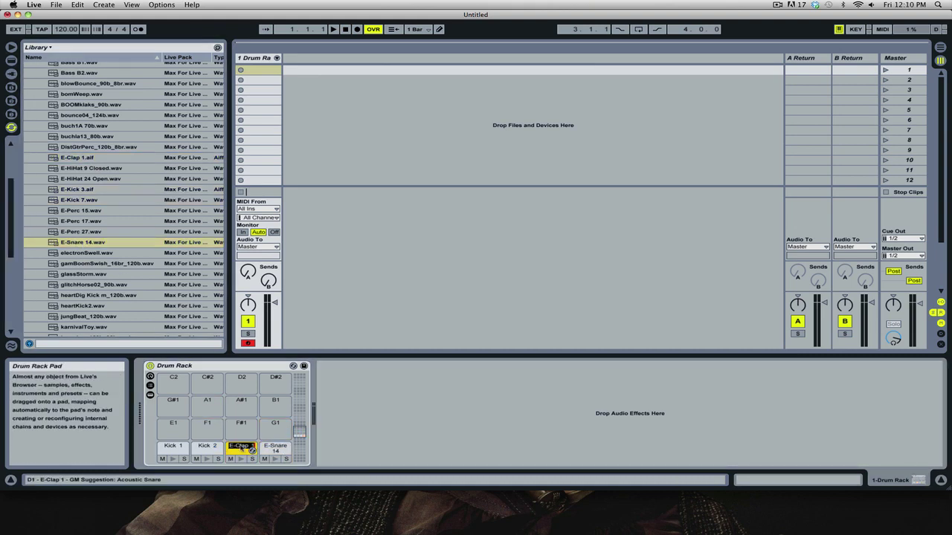
{"action": "type", "text": "Clap 1"}
{"action": "left_click", "coordinate": [274, 448]}
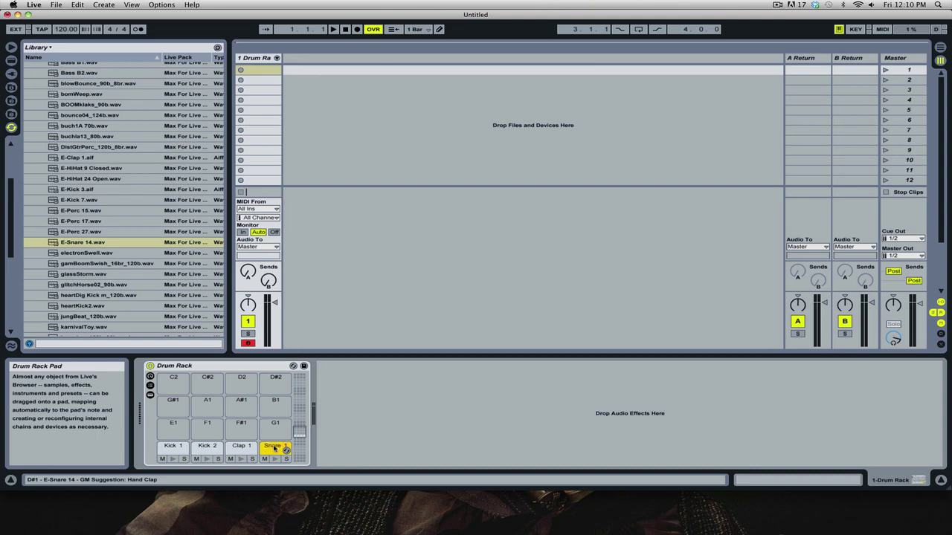
Load E-HiHat 9 Closed.wav and E-HiHat 24 Open.wav together onto Drum Rack pads E1 and F1.
{"action": "left_click", "coordinate": [88, 171]}
{"action": "left_click", "coordinate": [90, 179], "text": "shift"}
{"action": "left_click_drag", "start_coordinate": [90, 179], "coordinate": [177, 434]}
Rename the closed hi-hat pad Hat 1 and the open hi-hat pad Hat 2.
{"action": "left_click", "coordinate": [176, 427]}
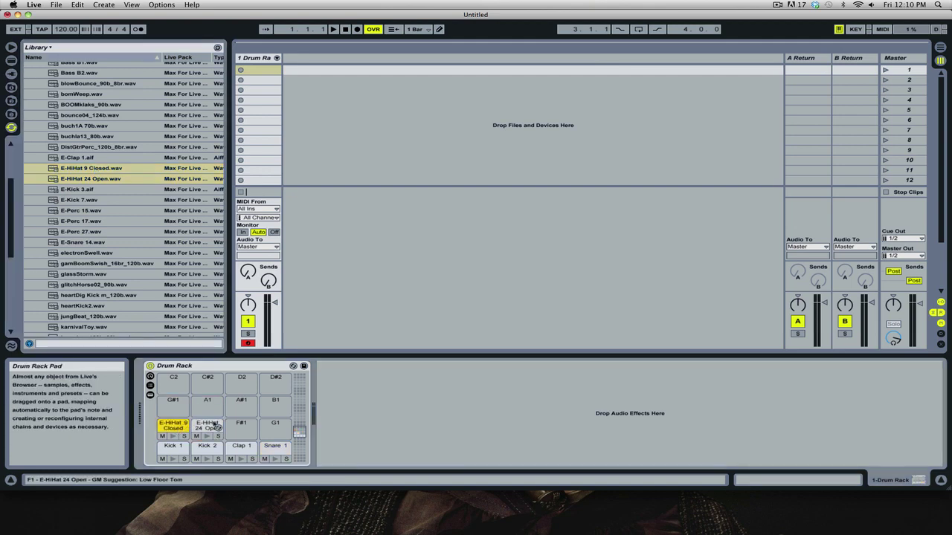
{"action": "key", "text": "super+r"}
{"action": "type", "text": "Ha"}
{"action": "left_click", "coordinate": [214, 428]}
{"action": "key", "text": "super+r"}
{"action": "type", "text": "H"}
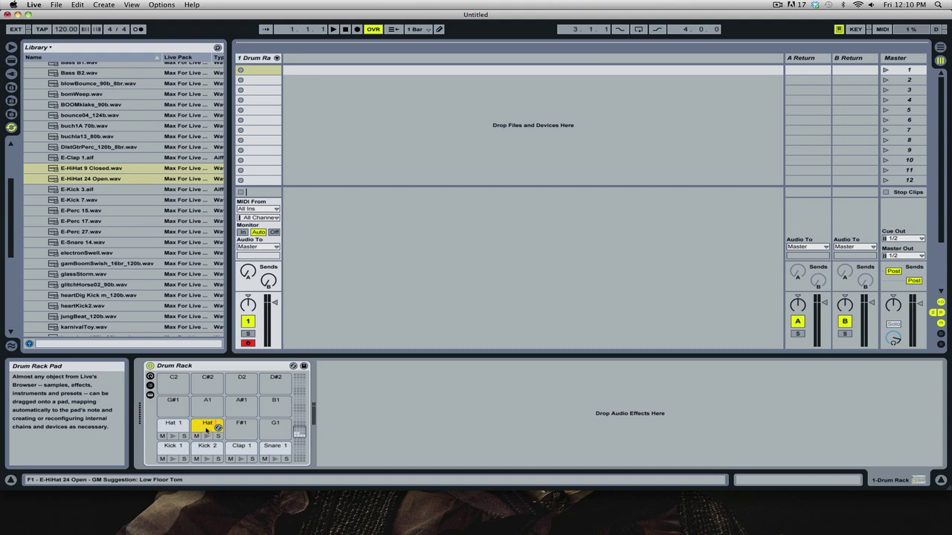
{"action": "key", "text": "Return"}
Audition electronSwell.wav, gamBoomSwish_16br_120b.wav, glassStorm.wav, glitchHorse02_90b.wav and jungBeat_120b.wav in the Samples folder.
{"action": "left_click", "coordinate": [77, 254]}
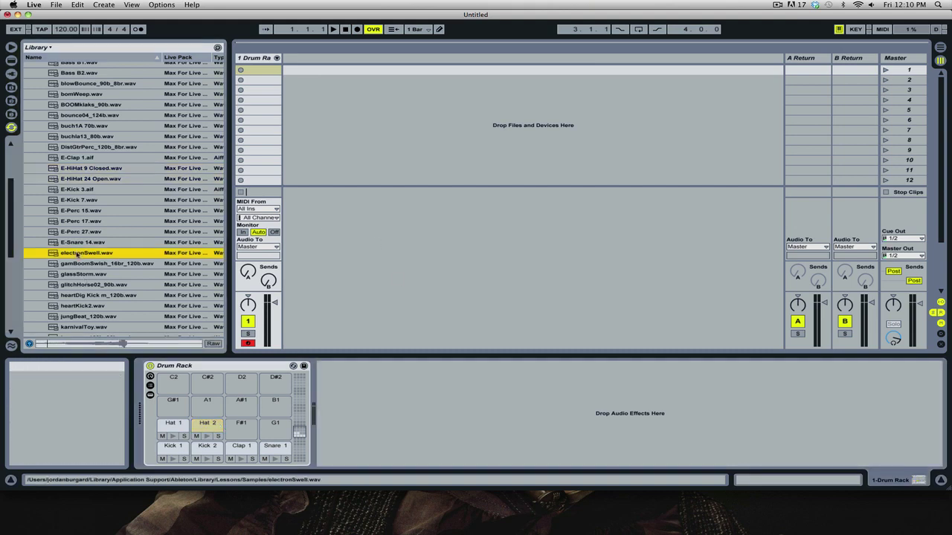
{"action": "left_click", "coordinate": [81, 263]}
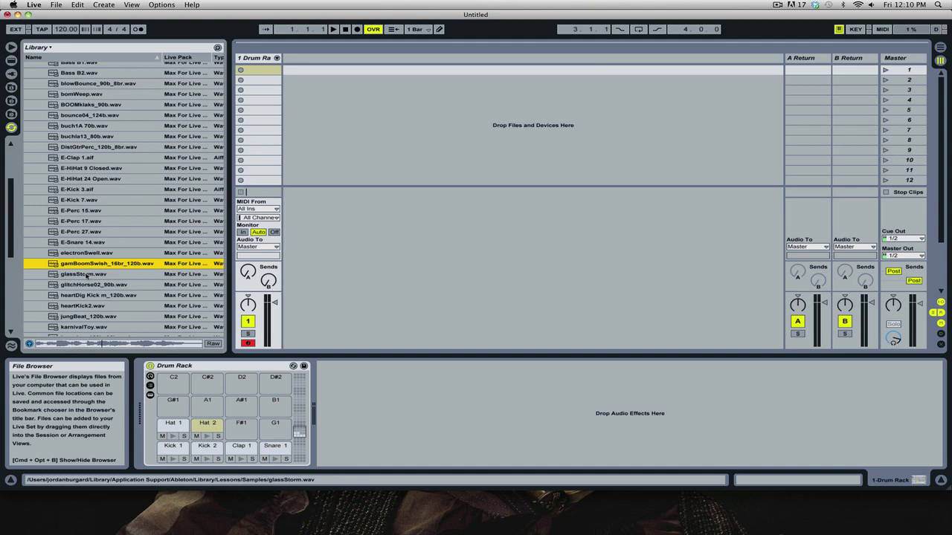
{"action": "left_click", "coordinate": [87, 275]}
{"action": "left_click", "coordinate": [124, 287]}
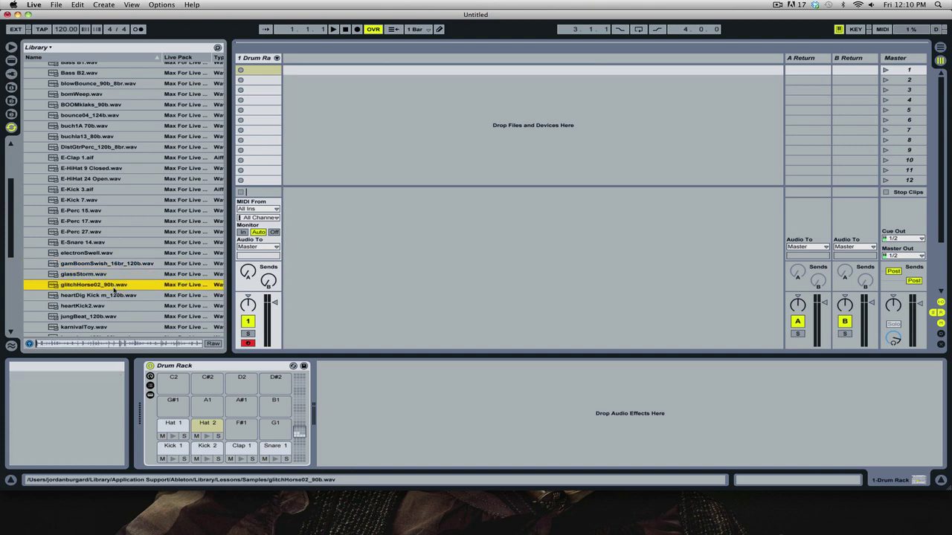
{"action": "left_click", "coordinate": [125, 317]}
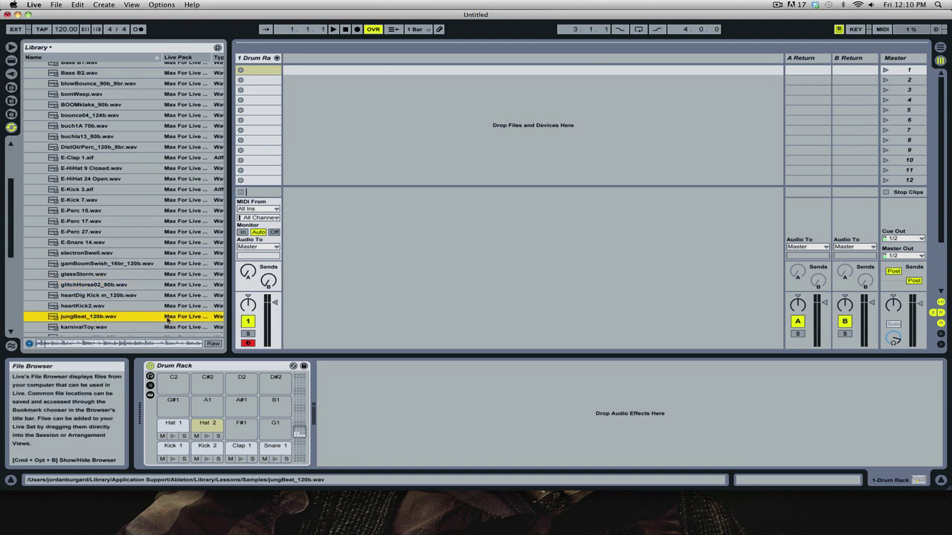
Place jungBeat_120b.wav and glitchHorse02_90b.wav in the first slots of two new audio tracks, auditioning other samples between them.
{"action": "left_click_drag", "start_coordinate": [91, 317], "coordinate": [319, 74]}
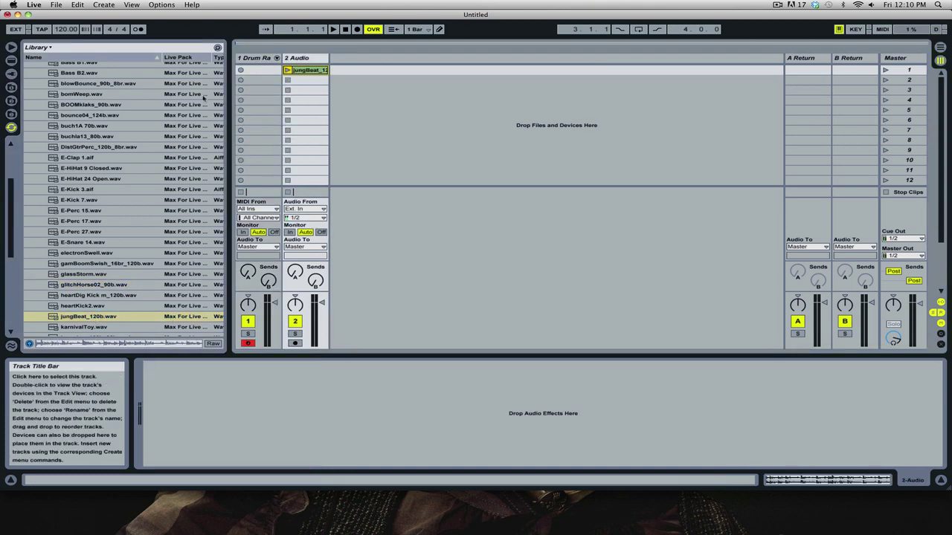
{"action": "left_click", "coordinate": [92, 264]}
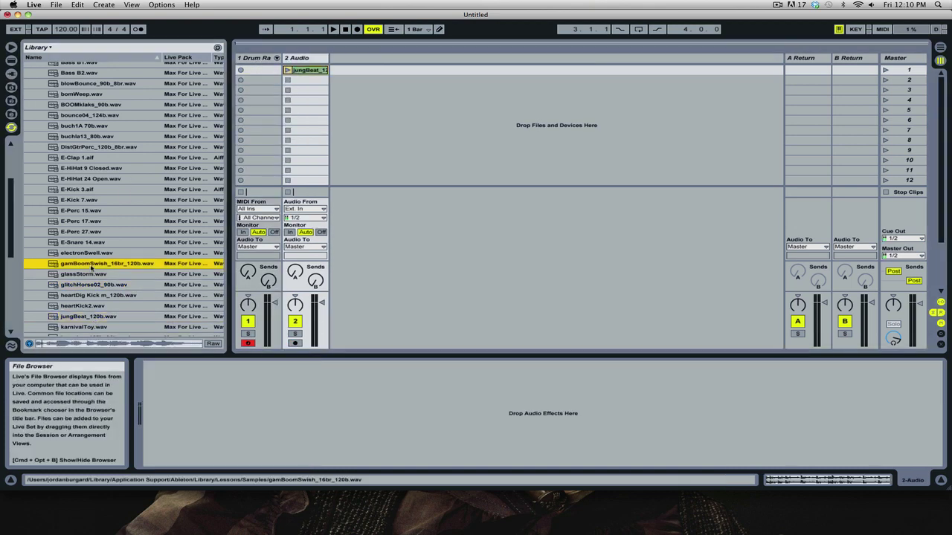
{"action": "left_click", "coordinate": [80, 255]}
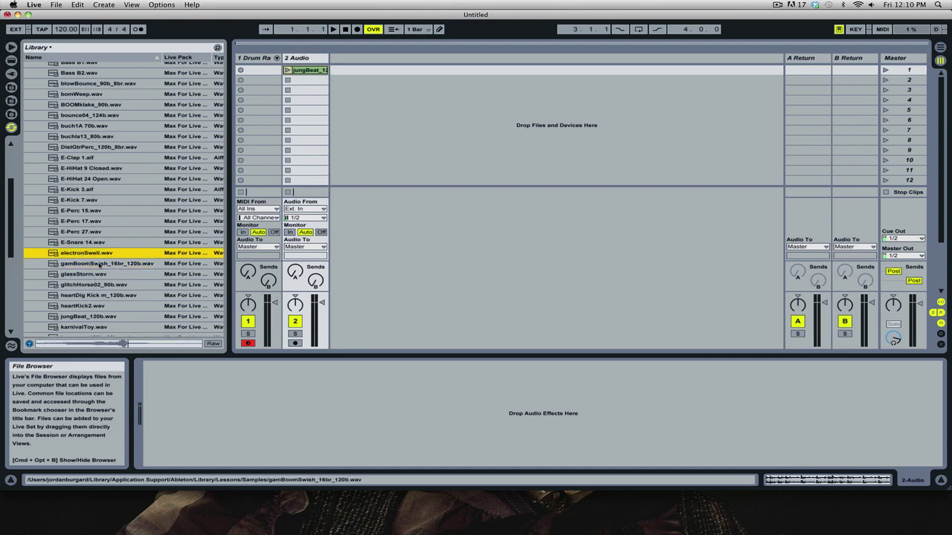
{"action": "left_click", "coordinate": [97, 276]}
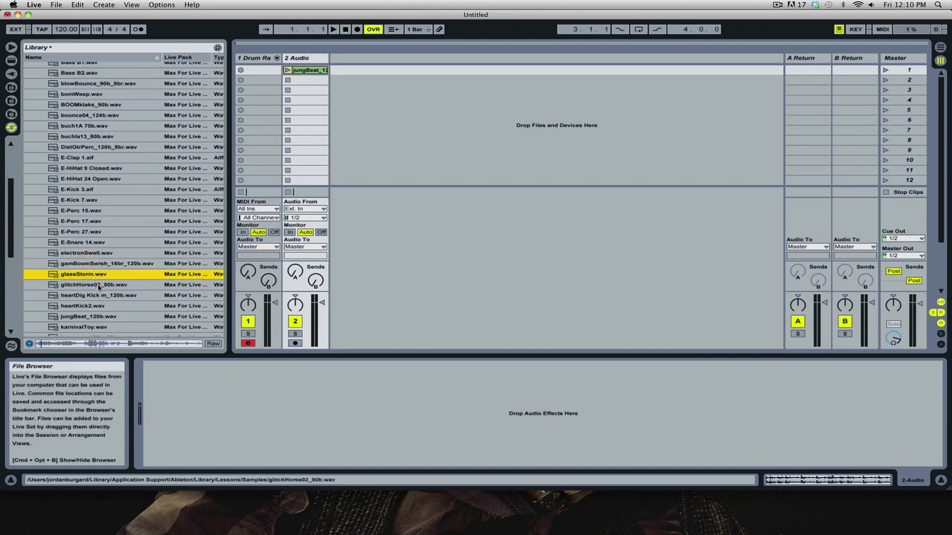
{"action": "left_click", "coordinate": [100, 286]}
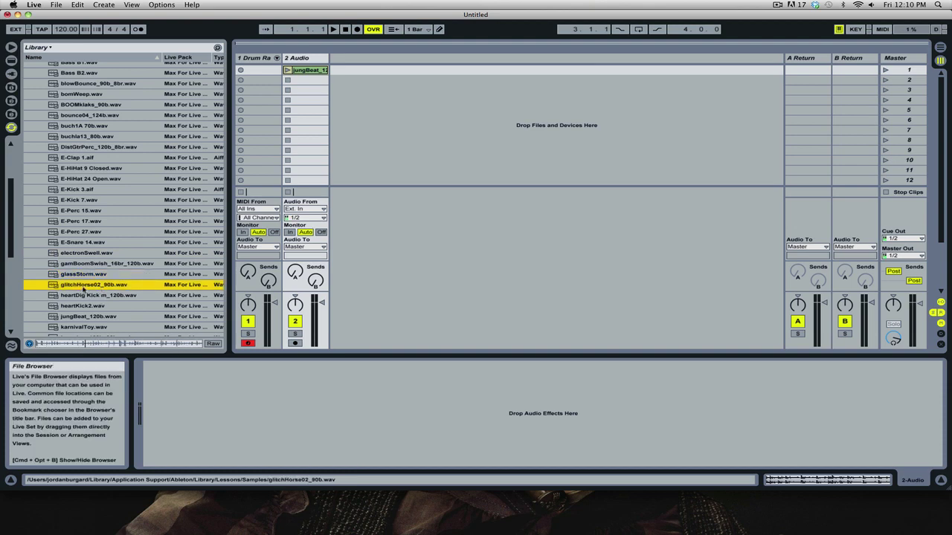
{"action": "left_click_drag", "start_coordinate": [84, 285], "coordinate": [342, 71]}
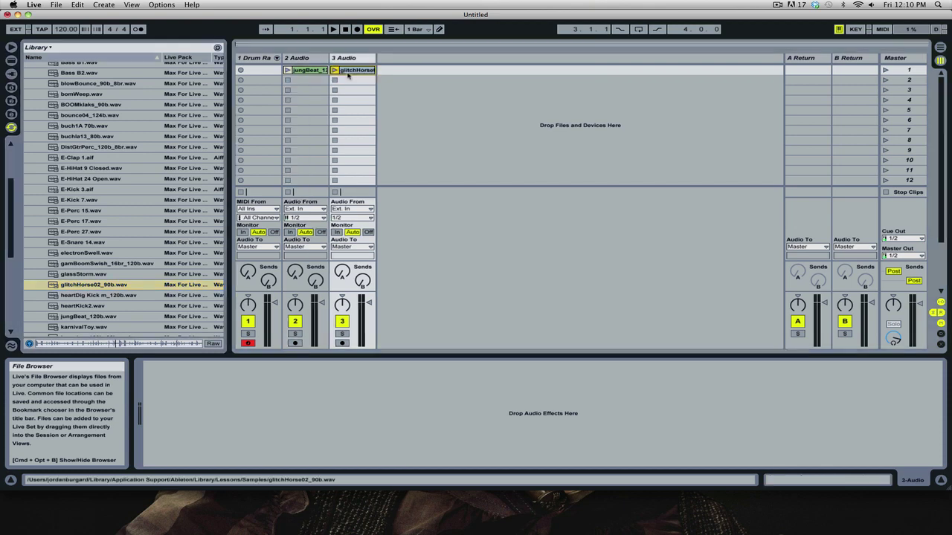
Create an empty MIDI clip in the Drum Rack track's first slot and set the tempo to 128 BPM.
{"action": "left_click", "coordinate": [251, 60]}
{"action": "double_click", "coordinate": [252, 71]}
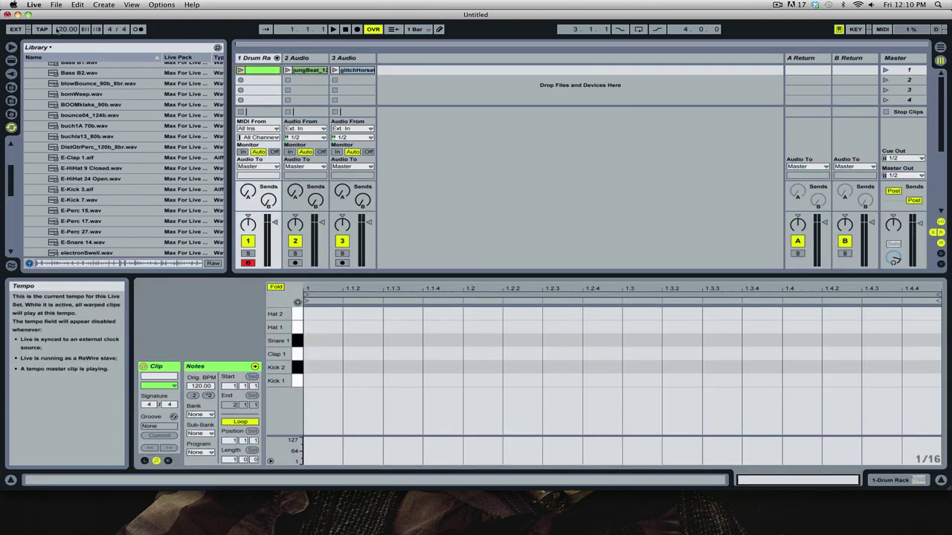
{"action": "left_click_drag", "start_coordinate": [64, 30], "coordinate": [63, 26]}
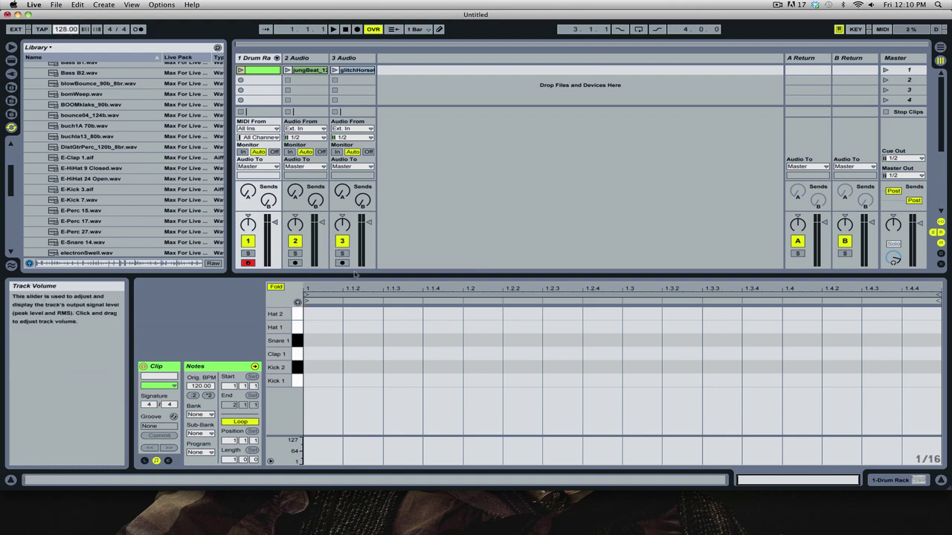
Enable Draw Mode and draw Kick 1 sixteenth notes on all four beats of the clip.
{"action": "left_click_drag", "start_coordinate": [357, 281], "coordinate": [355, 262]}
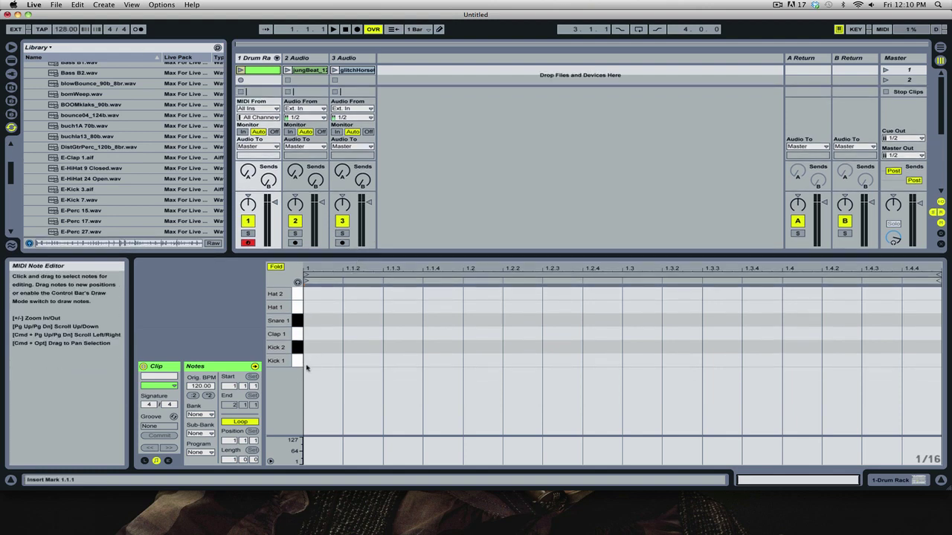
{"action": "key", "text": "super+b"}
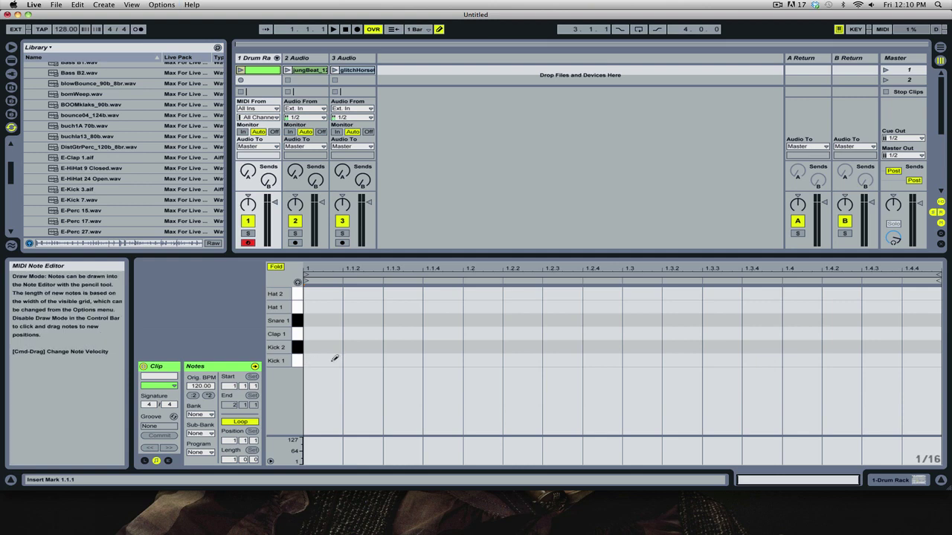
{"action": "left_click", "coordinate": [333, 361]}
{"action": "left_click", "coordinate": [481, 362]}
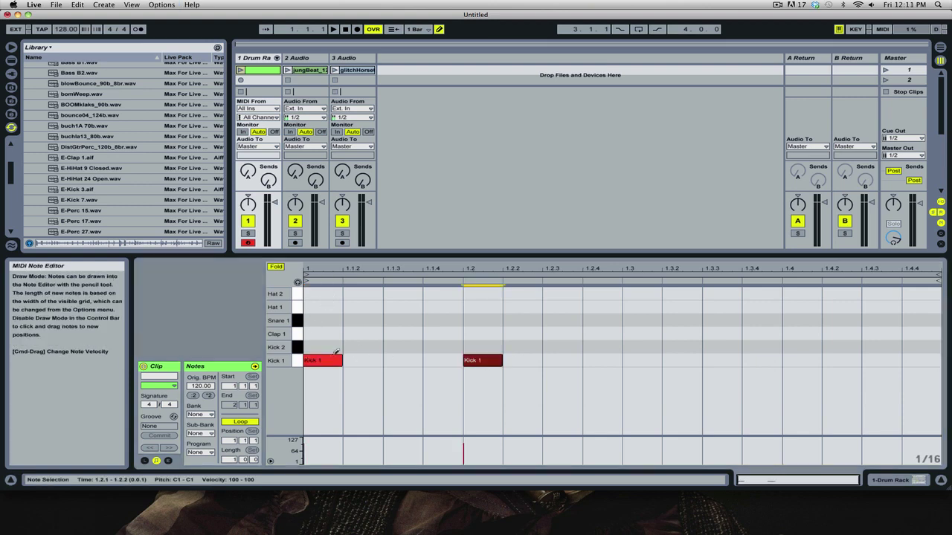
{"action": "left_click", "coordinate": [642, 362]}
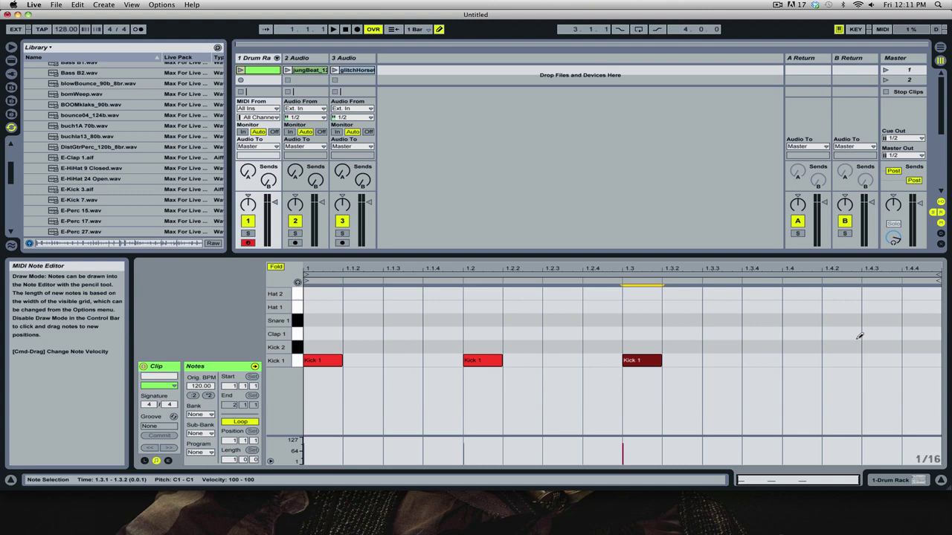
{"action": "left_click", "coordinate": [802, 361]}
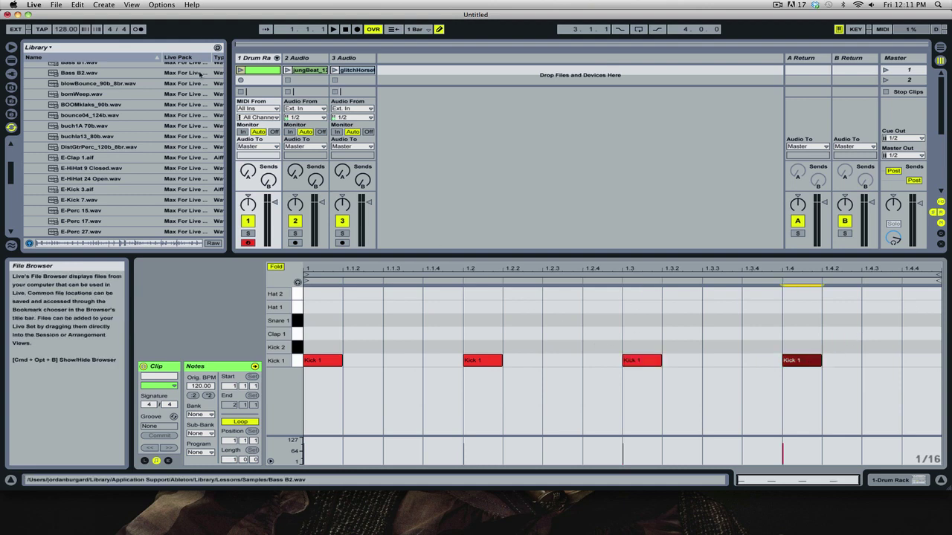
Launch the Drum Rack clip and adjust the metronome's count-in option.
{"action": "left_click", "coordinate": [240, 70]}
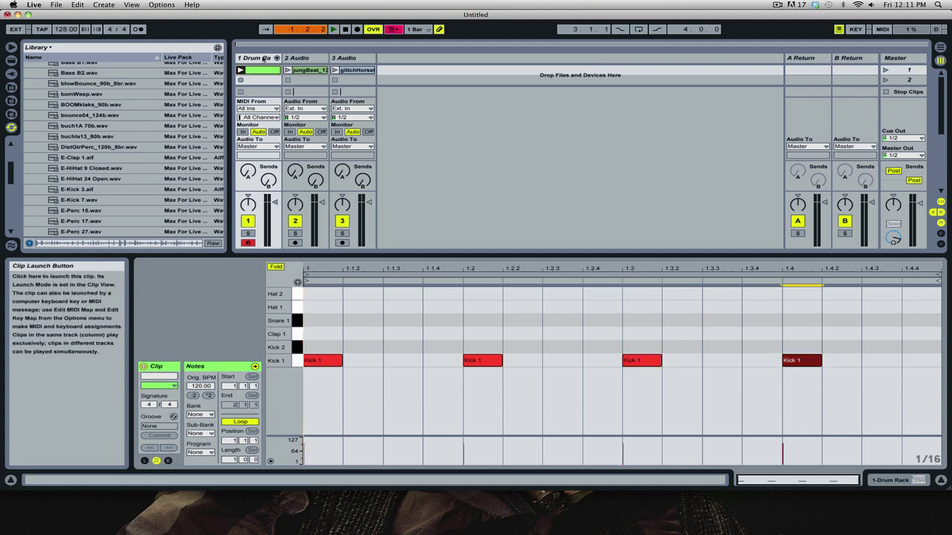
{"action": "left_click", "coordinate": [138, 29], "text": "ctrl"}
{"action": "left_click", "coordinate": [153, 48]}
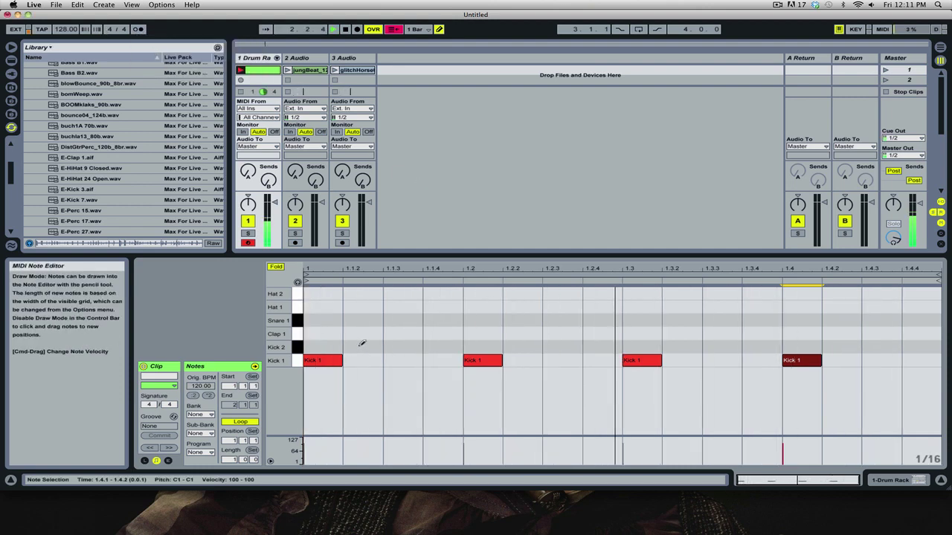
{"action": "right_click", "coordinate": [399, 341]}
{"action": "left_click", "coordinate": [444, 482]}
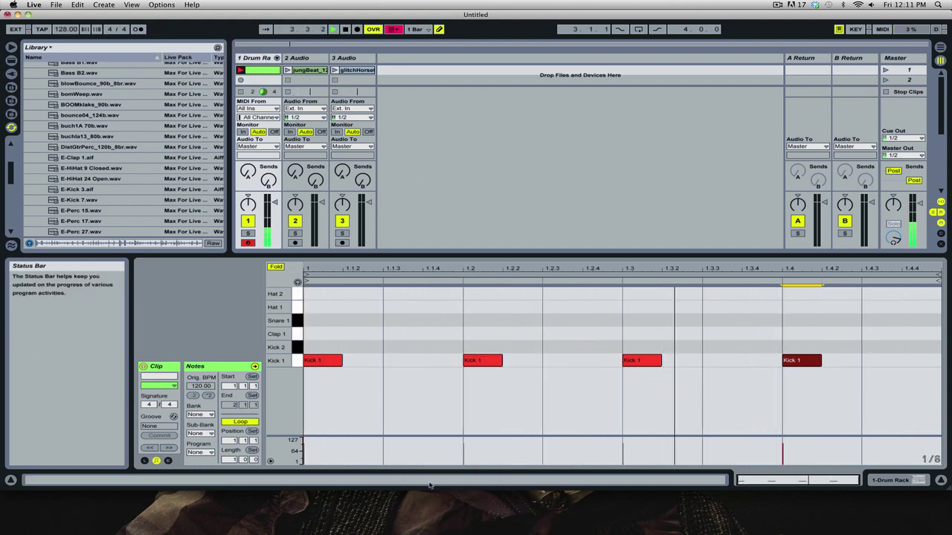
{"action": "right_click", "coordinate": [393, 346]}
{"action": "left_click", "coordinate": [483, 298]}
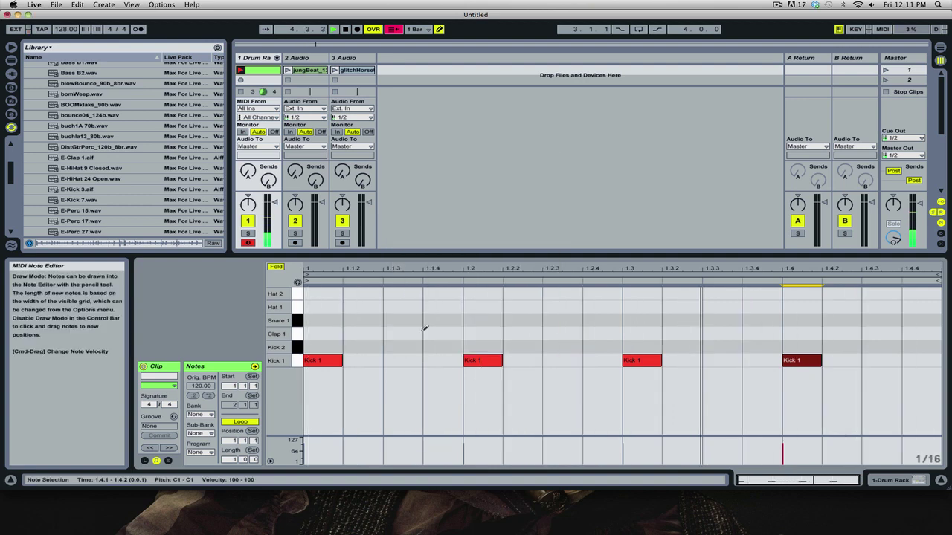
{"action": "left_click", "coordinate": [362, 347]}
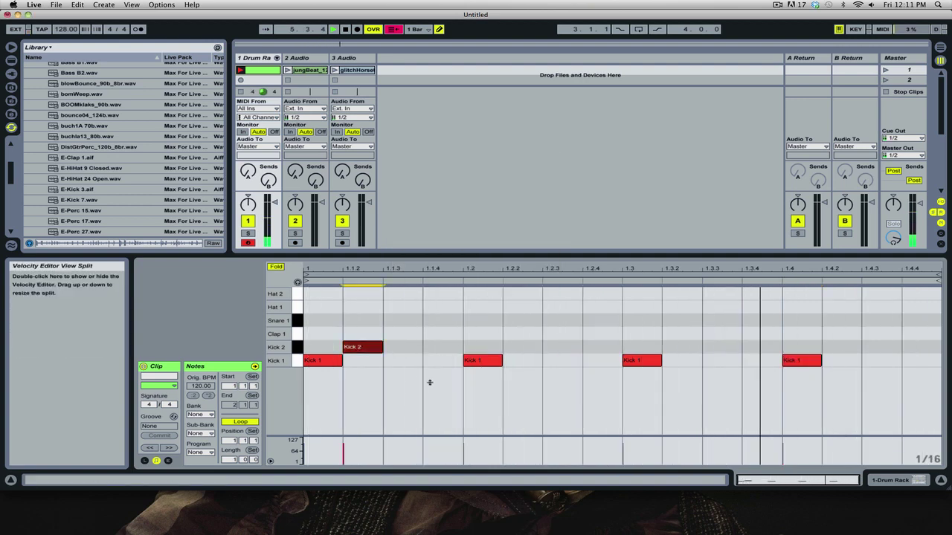
{"action": "left_click", "coordinate": [380, 345]}
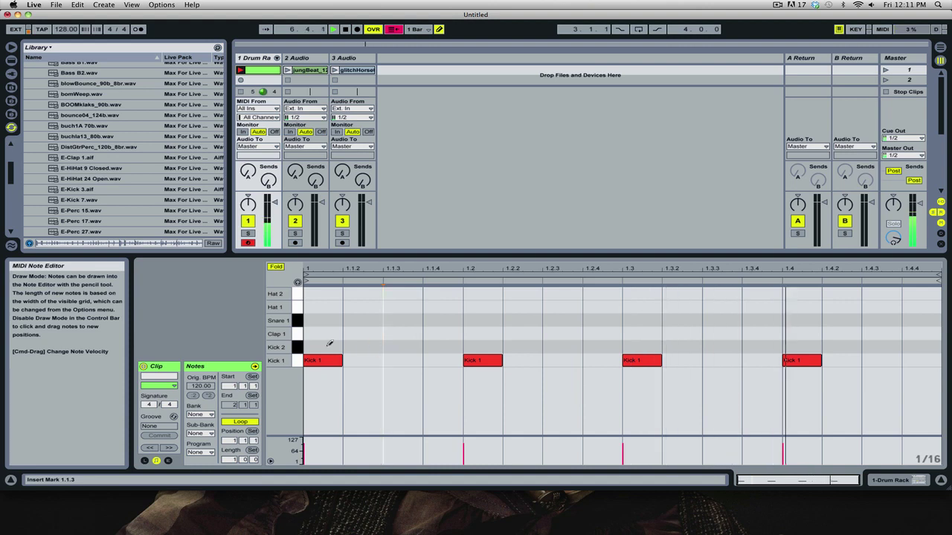
{"action": "left_click", "coordinate": [328, 347]}
{"action": "left_click", "coordinate": [318, 345]}
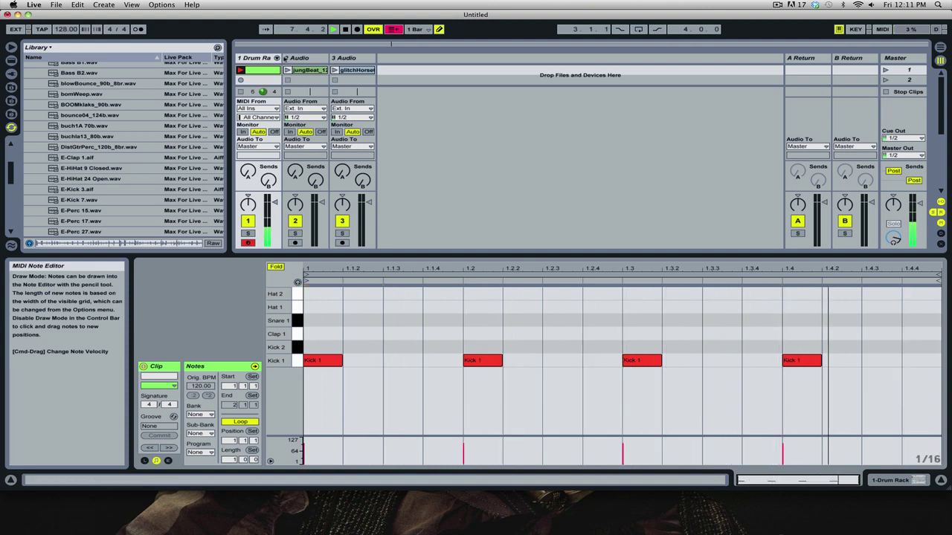
Set the note grid to 1/32 and draw Kick 2 notes immediately before beats 2 and 4.
{"action": "right_click", "coordinate": [404, 354]}
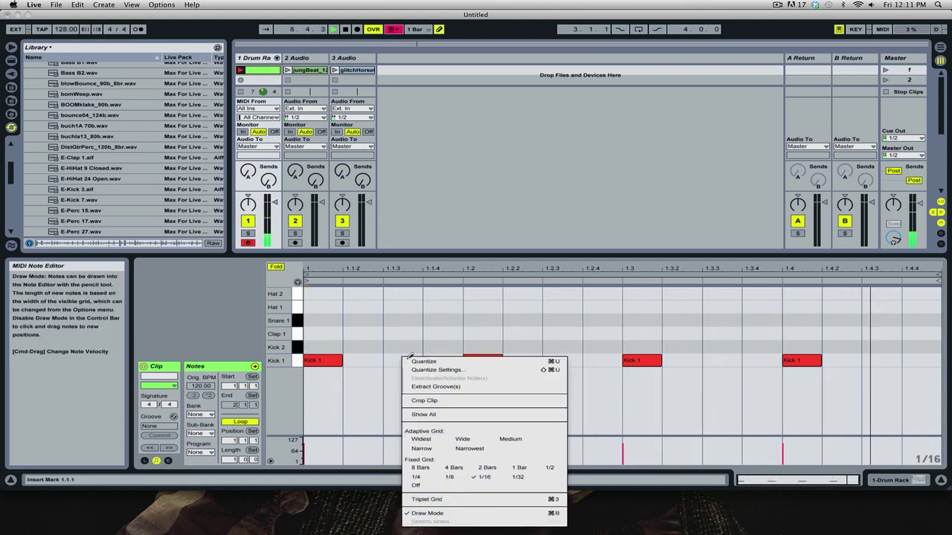
{"action": "left_click", "coordinate": [511, 476]}
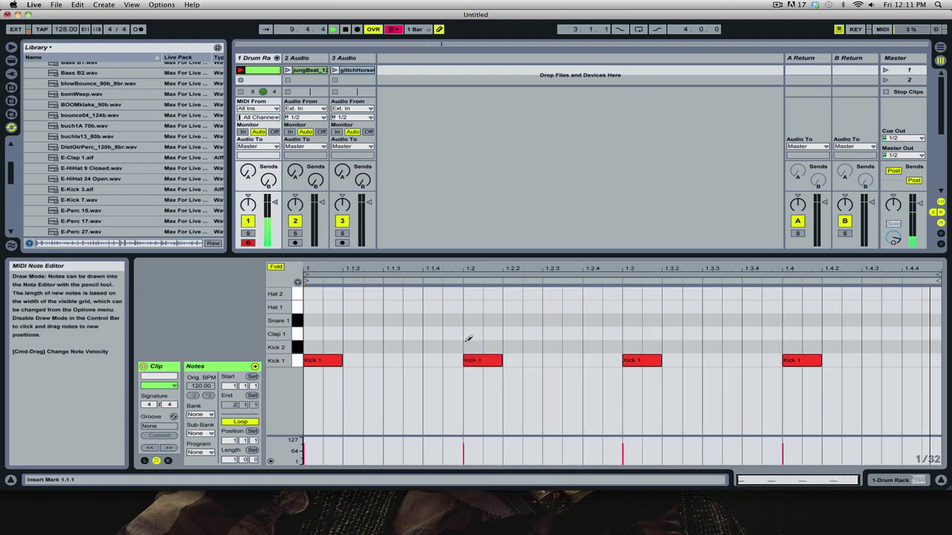
{"action": "left_click", "coordinate": [453, 347]}
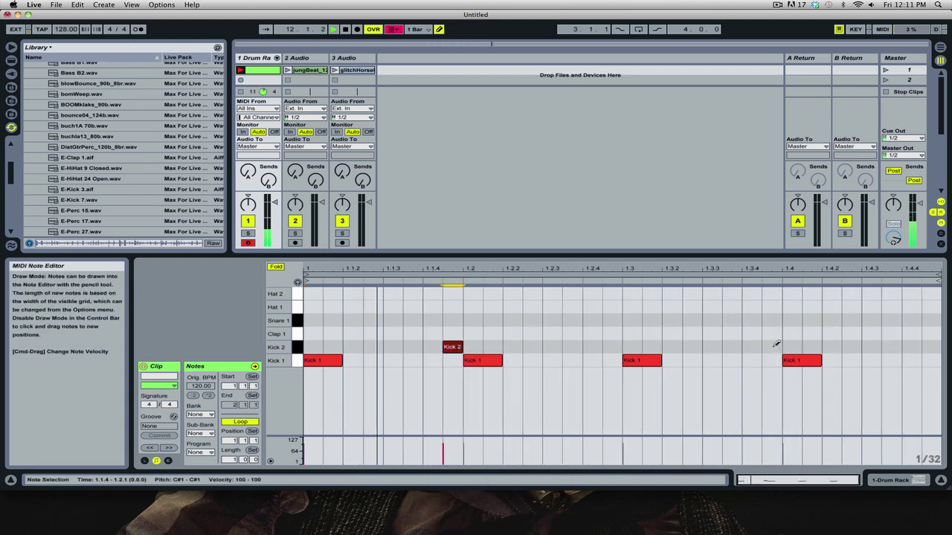
{"action": "left_click", "coordinate": [773, 346]}
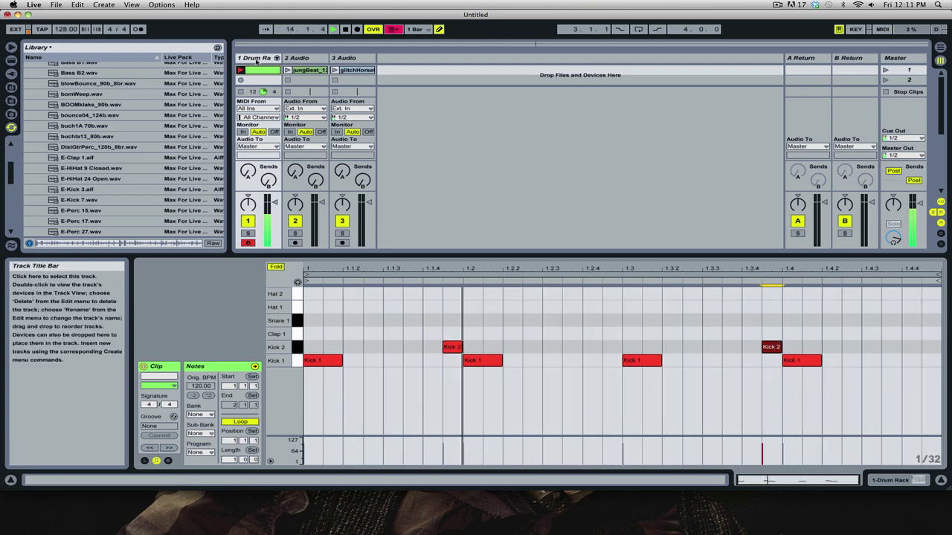
Shape Kick 2 in its sampler with 102 ms decay, -inf dB sustain, 50% spread and an LP12 filter at 447 Hz.
{"action": "key", "text": "shift+Tab"}
{"action": "left_click", "coordinate": [201, 446]}
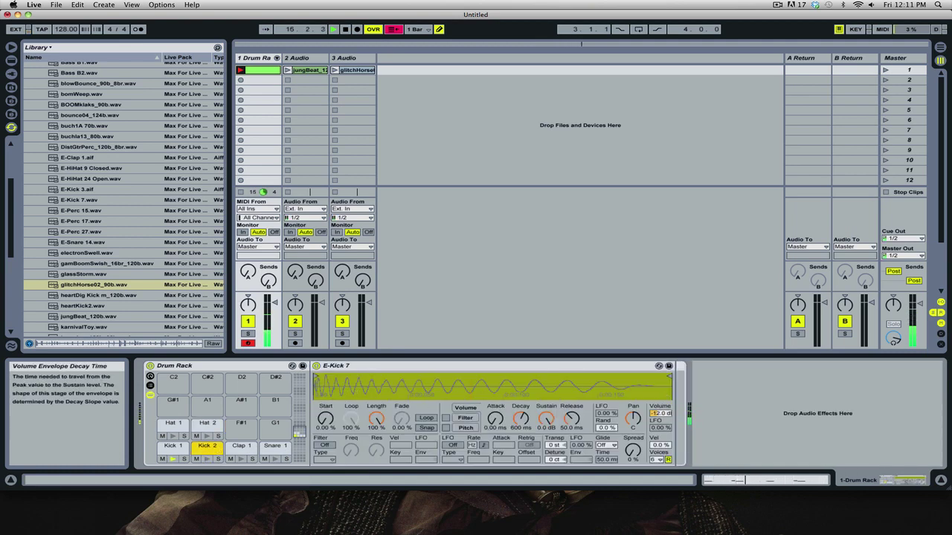
{"action": "left_click_drag", "start_coordinate": [521, 419], "coordinate": [520, 473]}
{"action": "left_click_drag", "start_coordinate": [550, 420], "coordinate": [551, 446]}
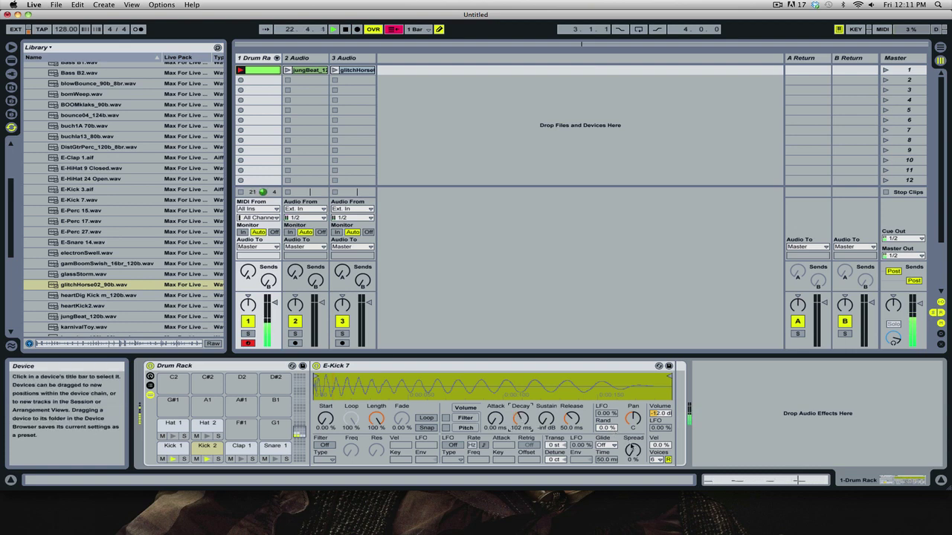
{"action": "left_click_drag", "start_coordinate": [632, 450], "coordinate": [632, 445]}
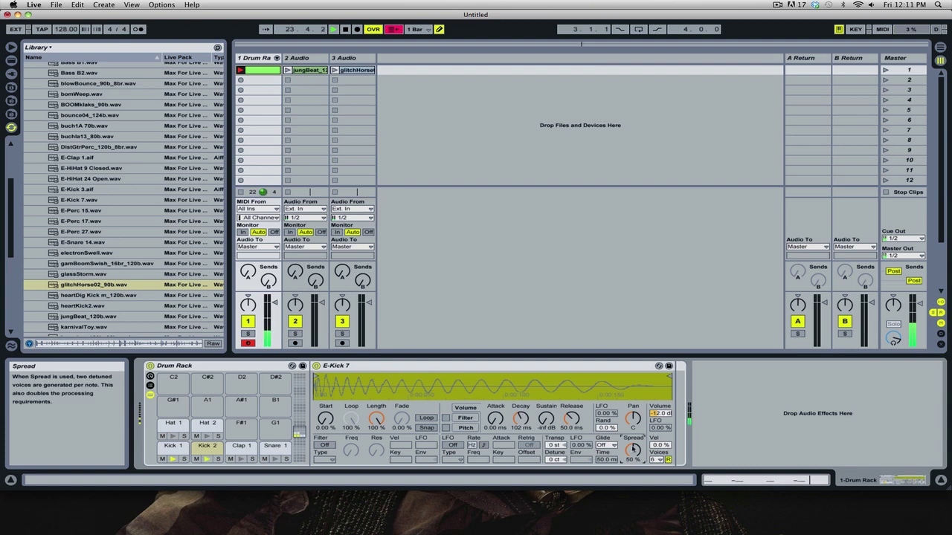
{"action": "left_click", "coordinate": [325, 445]}
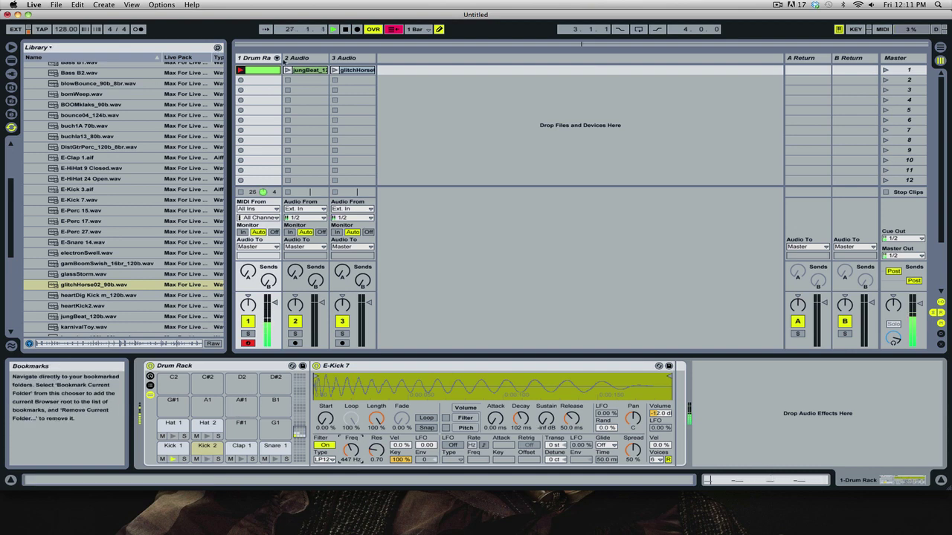
Reopen the Drum Rack track's clip in the note editor.
{"action": "left_click", "coordinate": [263, 58]}
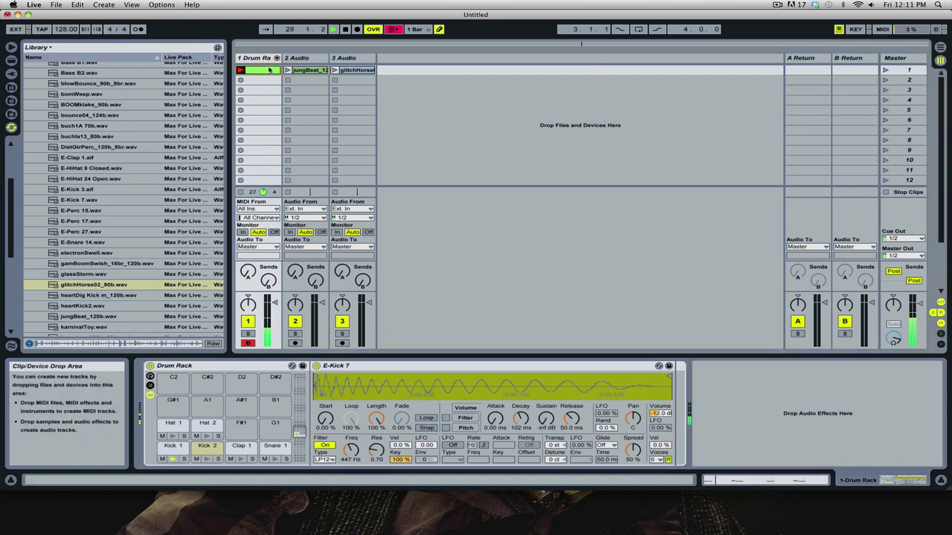
{"action": "double_click", "coordinate": [268, 70]}
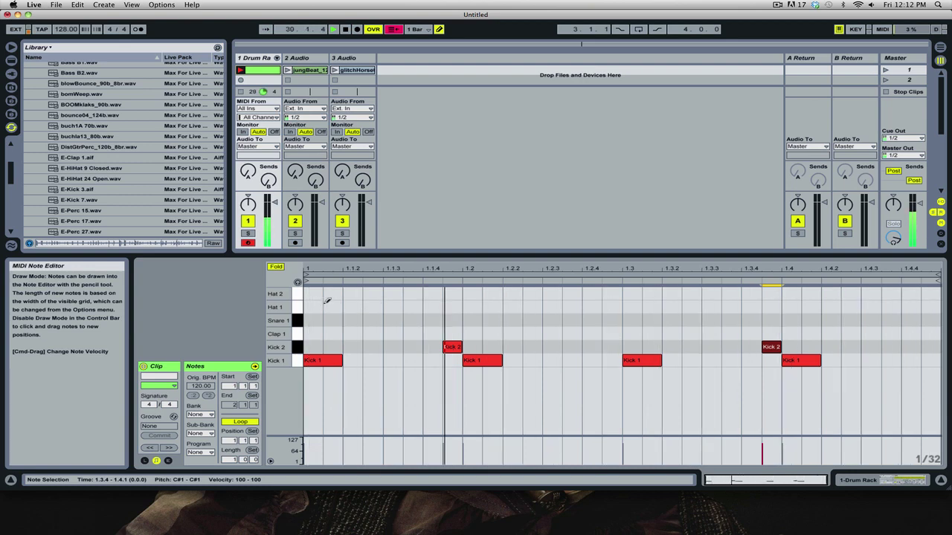
{"action": "right_click", "coordinate": [362, 302]}
{"action": "left_click", "coordinate": [411, 444]}
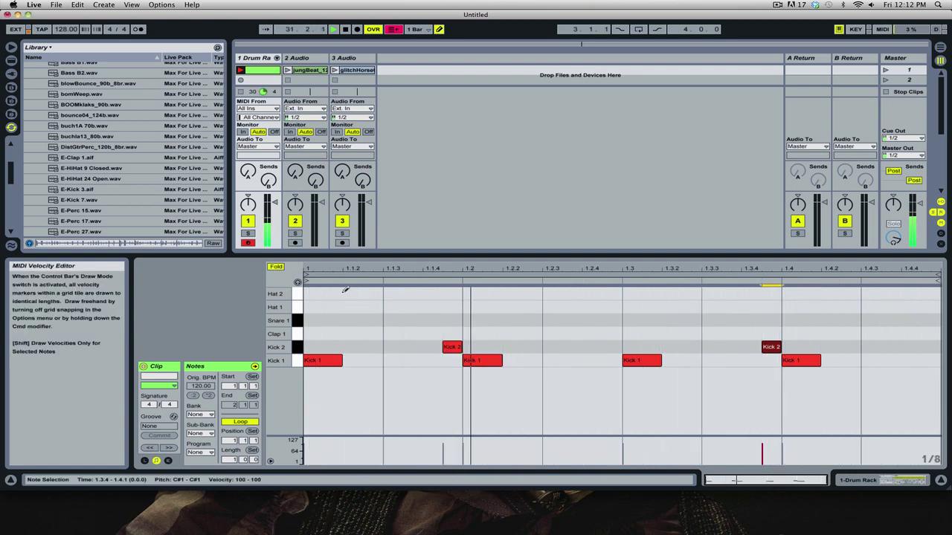
{"action": "left_click", "coordinate": [342, 307]}
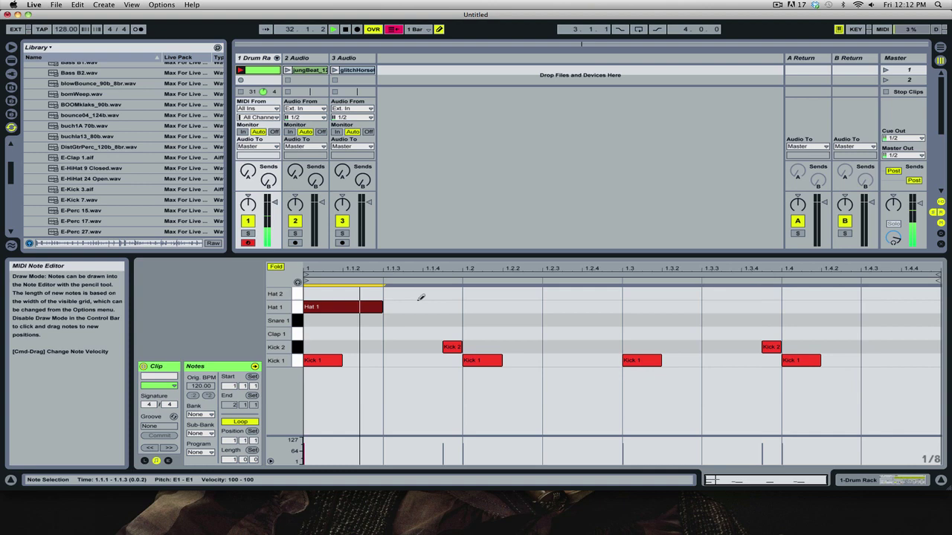
{"action": "left_click", "coordinate": [502, 305]}
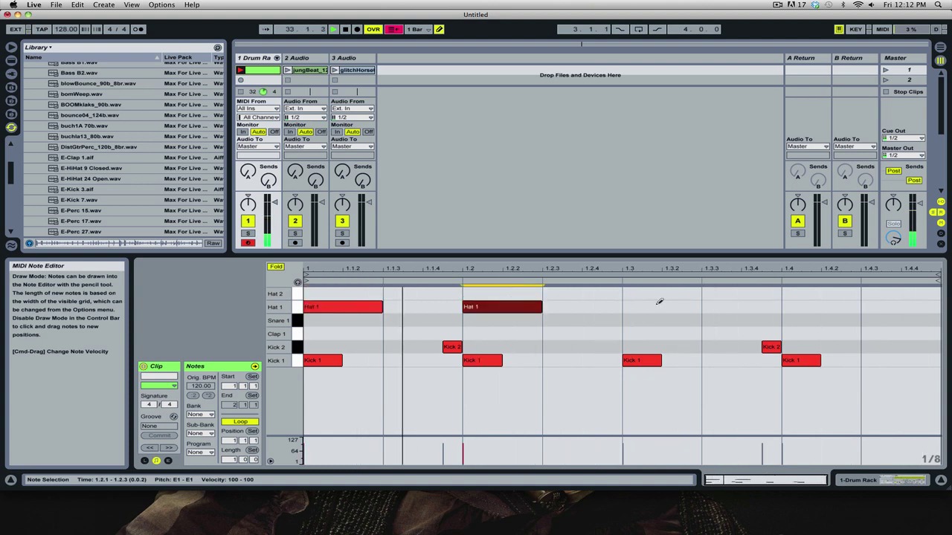
{"action": "left_click", "coordinate": [493, 305]}
{"action": "left_click", "coordinate": [342, 307]}
Set the note grid to 1/16 and replace the Hat 1 notes with sixteenths at 1.1.2, 1.1.3 and 1.1.4.
{"action": "right_click", "coordinate": [411, 310]}
{"action": "left_click", "coordinate": [493, 430]}
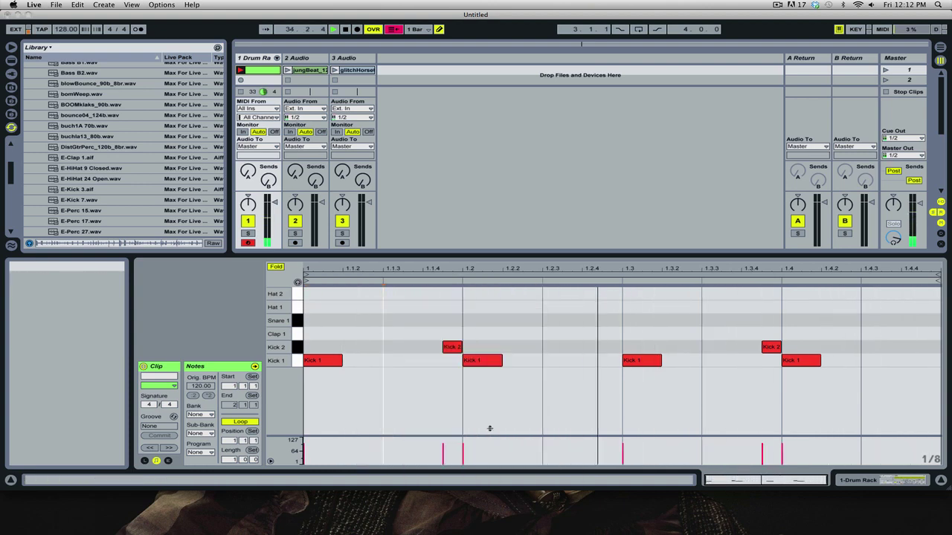
{"action": "left_click", "coordinate": [365, 305]}
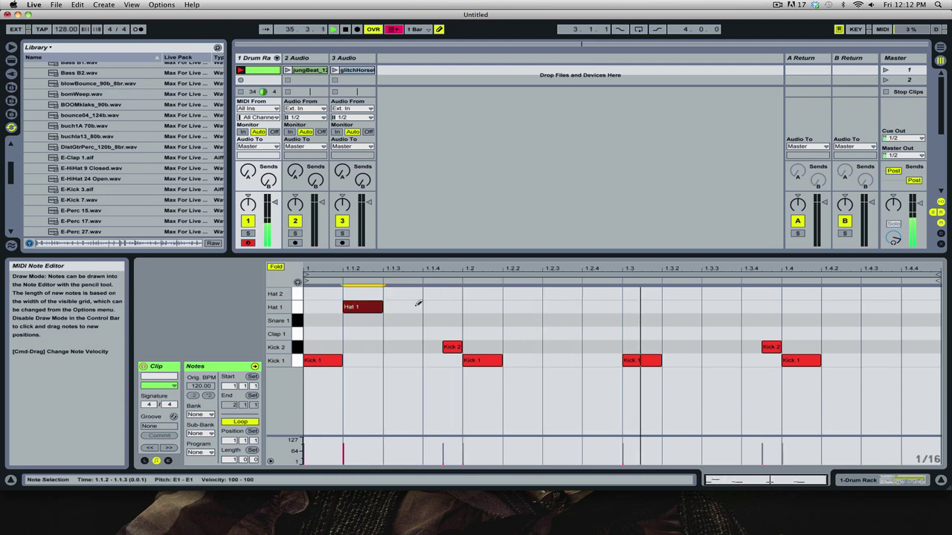
{"action": "left_click", "coordinate": [416, 305]}
{"action": "left_click", "coordinate": [442, 306]}
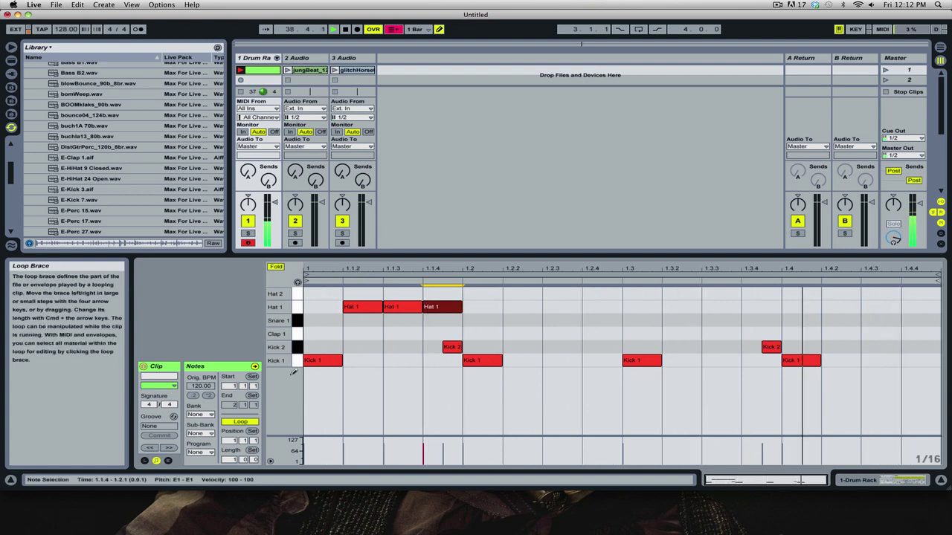
Stop playback, set the clip's loop length to 4 bars and move its end marker to the start of bar 5.
{"action": "key", "text": "space"}
{"action": "left_click_drag", "start_coordinate": [229, 459], "coordinate": [229, 450]}
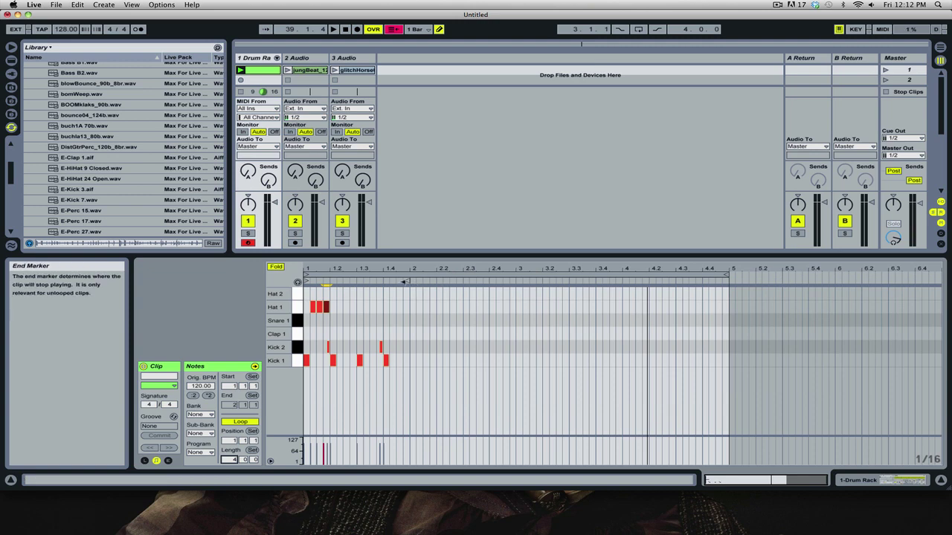
{"action": "left_click_drag", "start_coordinate": [407, 280], "coordinate": [719, 280]}
Set the note grid to 1/4 and draw a Kick 1 note on every beat of bars 2 through 4.
{"action": "right_click", "coordinate": [623, 310]}
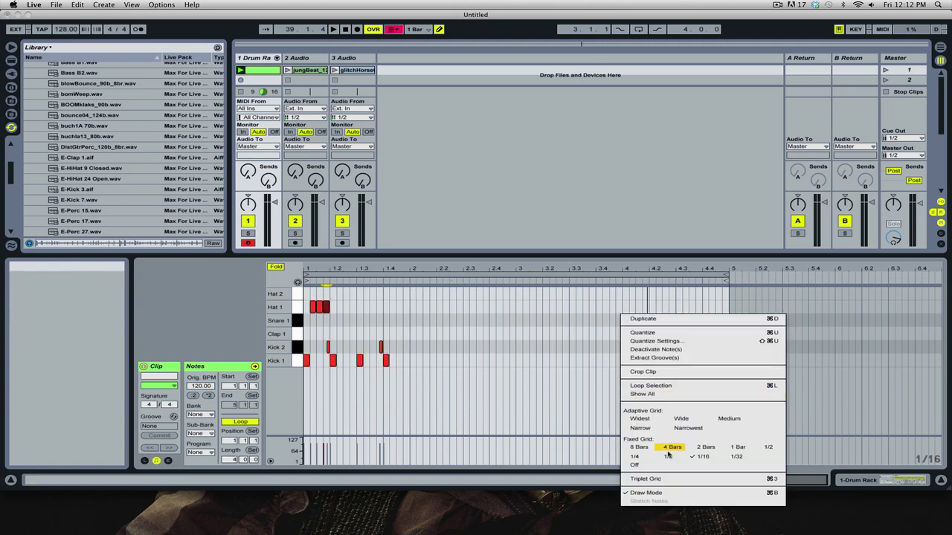
{"action": "left_click", "coordinate": [639, 449]}
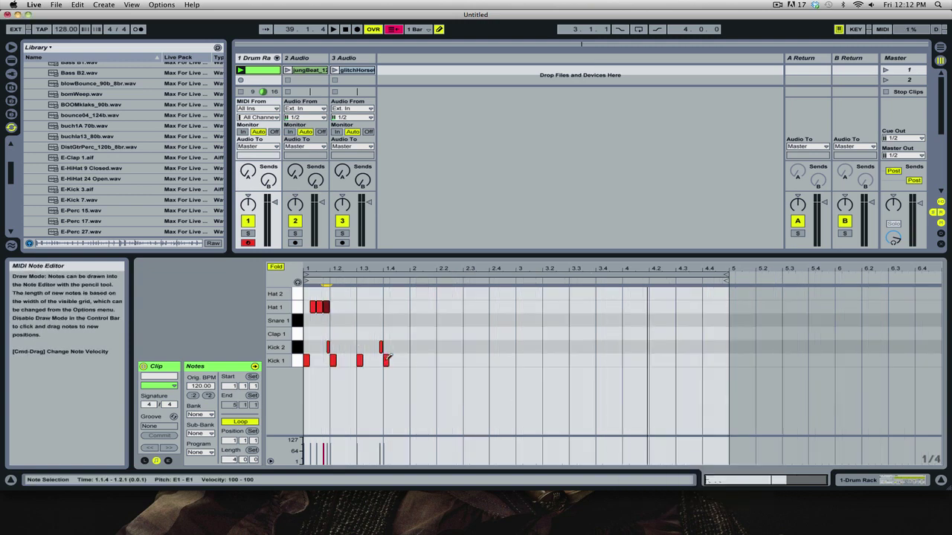
{"action": "mouse_move", "coordinate": [434, 356]}
{"action": "left_mouse_down"}
{"action": "mouse_move", "coordinate": [702, 361]}
{"action": "mouse_move", "coordinate": [733, 379]}
{"action": "left_mouse_up"}
{"action": "left_click", "coordinate": [756, 376]}
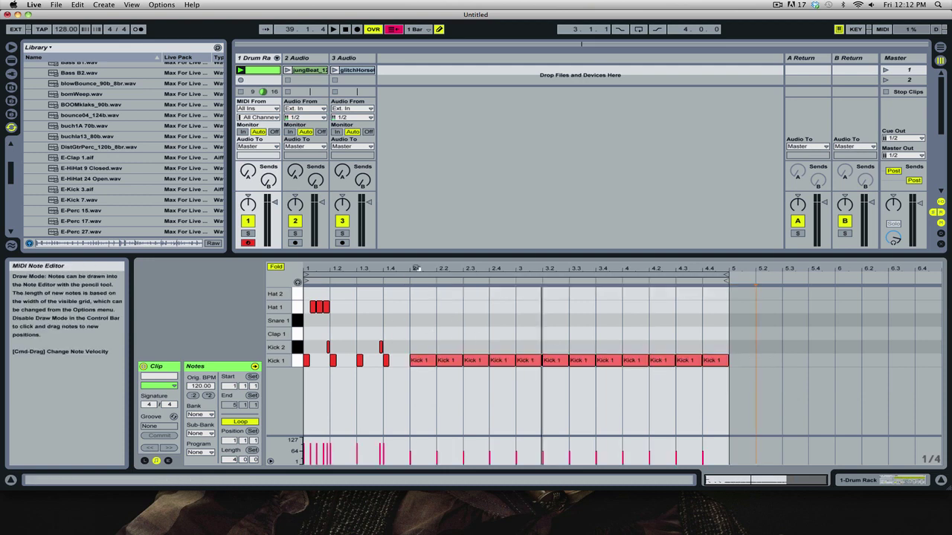
Set the note grid to 1/8, draw a Kick 2 note at 1.4.3 and play back the pattern.
{"action": "left_click_drag", "start_coordinate": [417, 268], "coordinate": [523, 294]}
{"action": "right_click", "coordinate": [548, 329]}
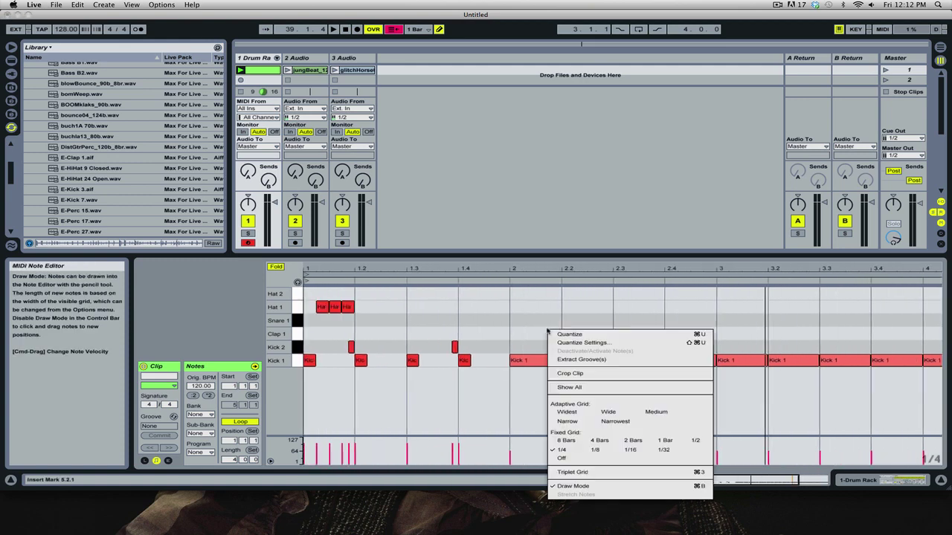
{"action": "left_click", "coordinate": [595, 450]}
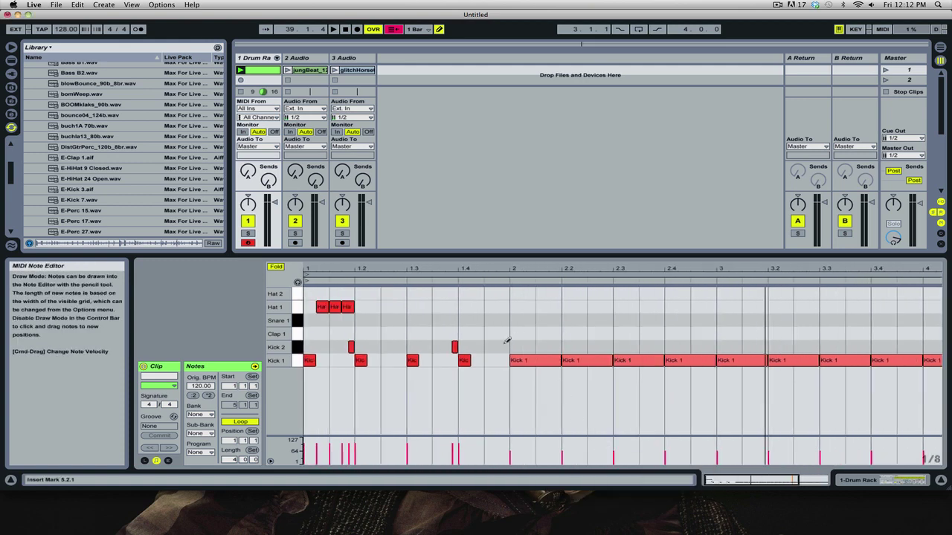
{"action": "left_click", "coordinate": [506, 342]}
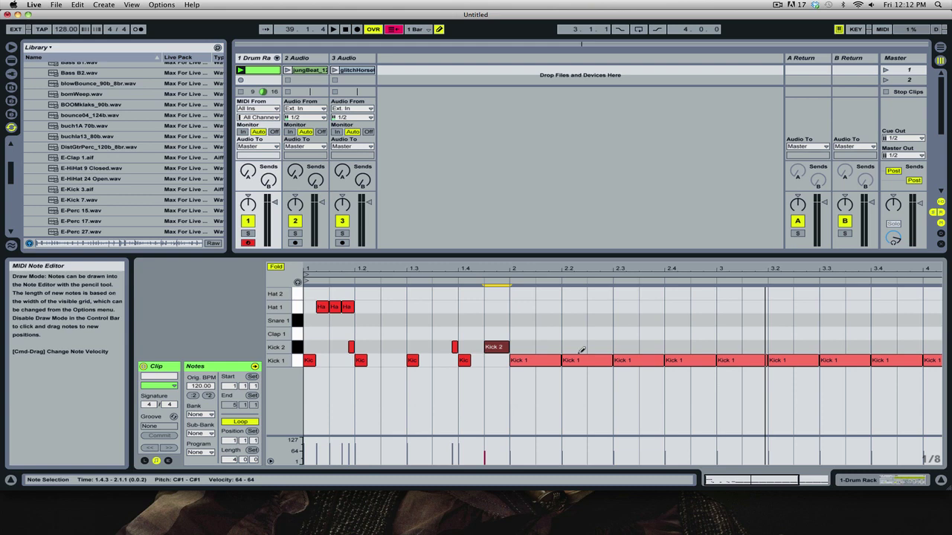
{"action": "key", "text": "space"}
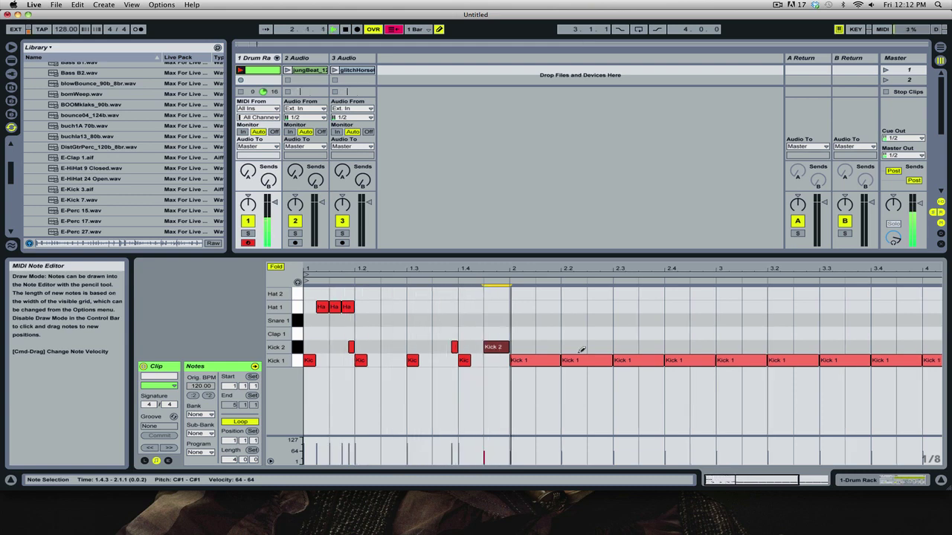
Redraw bar 1 in eighth notes, with Kick 1 on all four beats and Kick 2 at 1.1.3 and 1.3.3.
{"action": "left_click", "coordinate": [453, 347]}
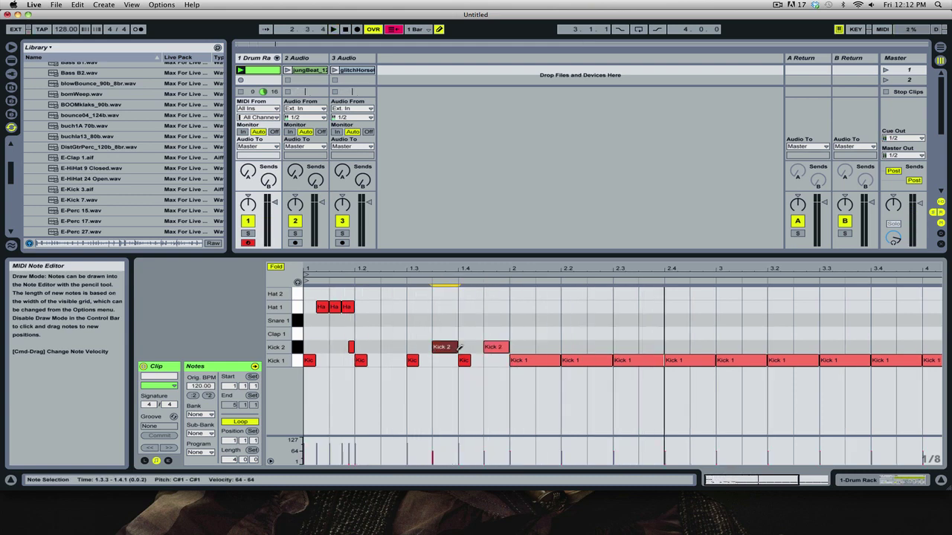
{"action": "left_click", "coordinate": [469, 360]}
{"action": "left_click", "coordinate": [413, 360]}
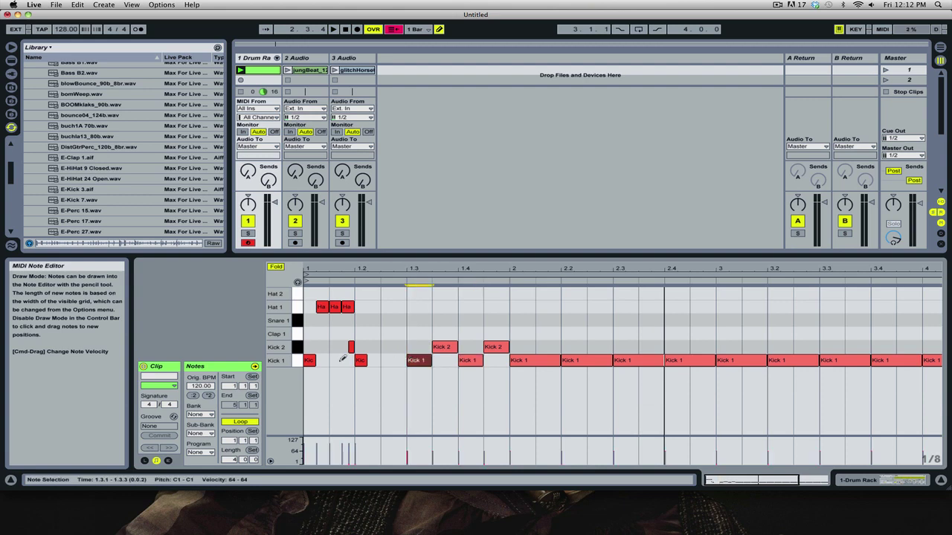
{"action": "left_click", "coordinate": [360, 358]}
{"action": "left_click", "coordinate": [360, 358]}
{"action": "left_click", "coordinate": [346, 348]}
{"action": "left_click", "coordinate": [345, 348]}
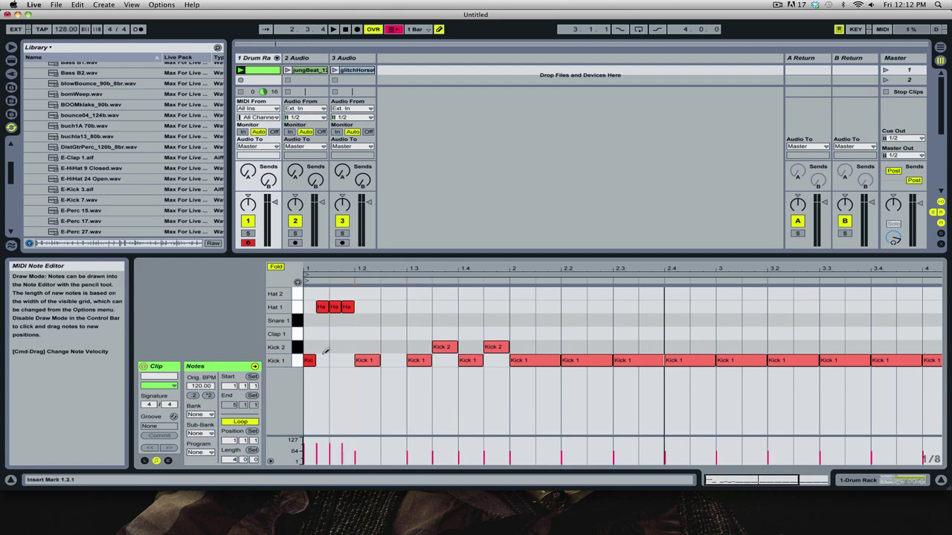
{"action": "left_click", "coordinate": [338, 347]}
{"action": "left_click", "coordinate": [318, 360]}
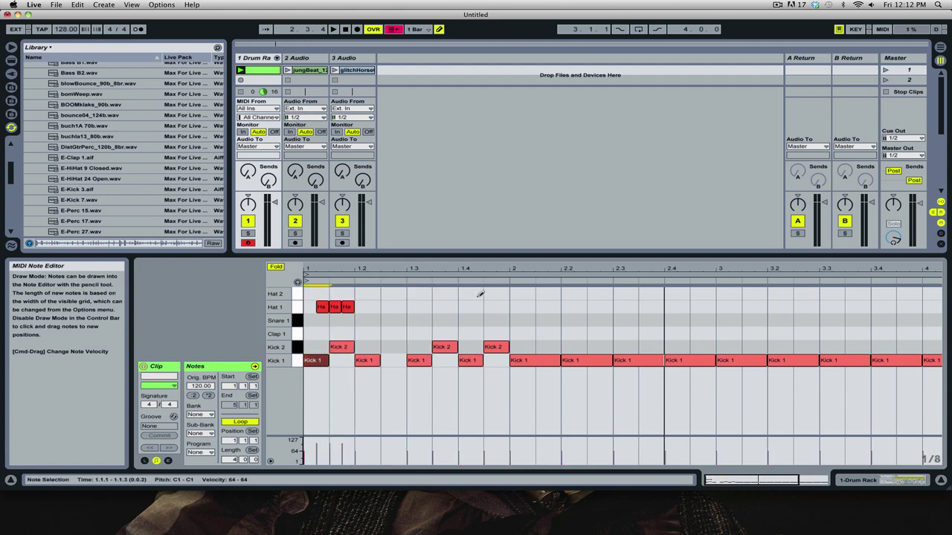
Show Kick 1's sampler in the Drum Rack and copy its release value to the sibling samplers.
{"action": "left_click", "coordinate": [253, 58]}
{"action": "left_click", "coordinate": [182, 449]}
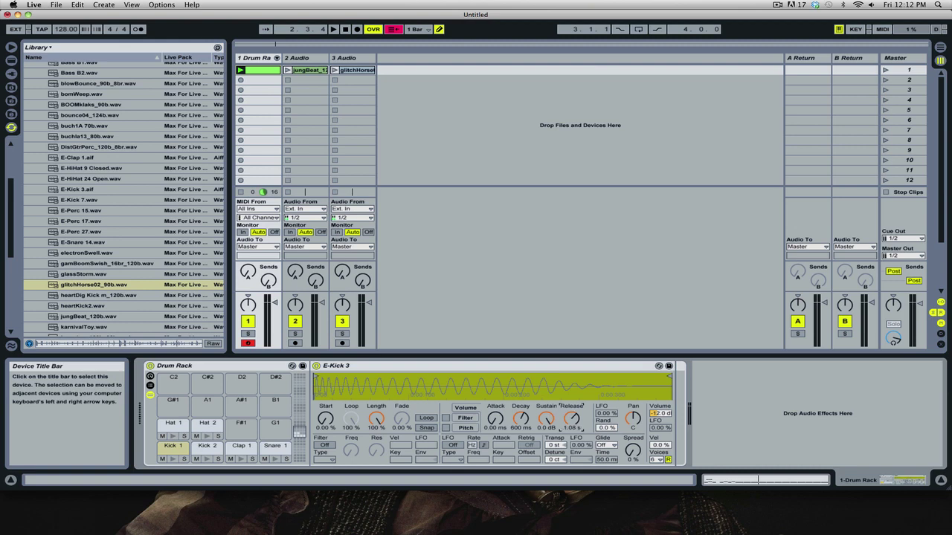
{"action": "right_click", "coordinate": [575, 419]}
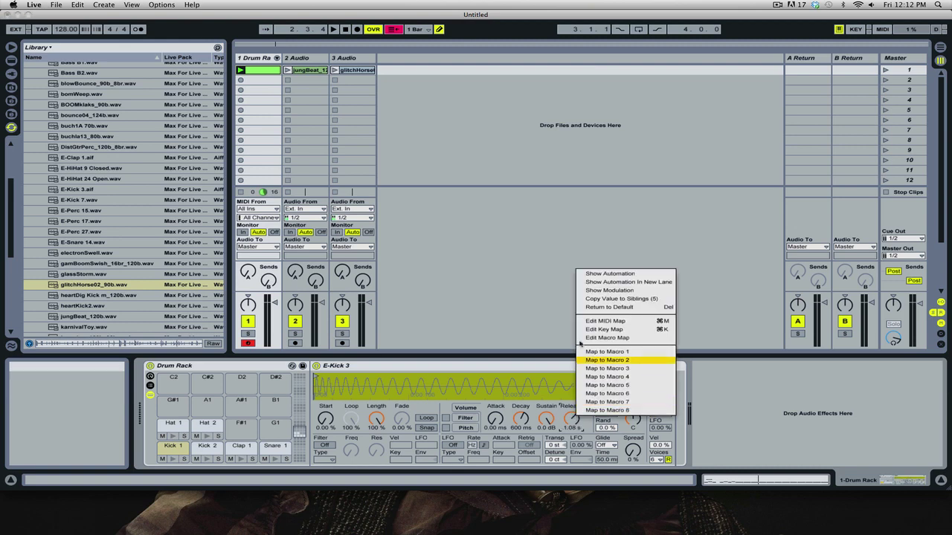
{"action": "left_click", "coordinate": [632, 299]}
Set Kick 1's spread to 50% and copy that value to the sibling samplers.
{"action": "left_click_drag", "start_coordinate": [634, 451], "coordinate": [634, 436]}
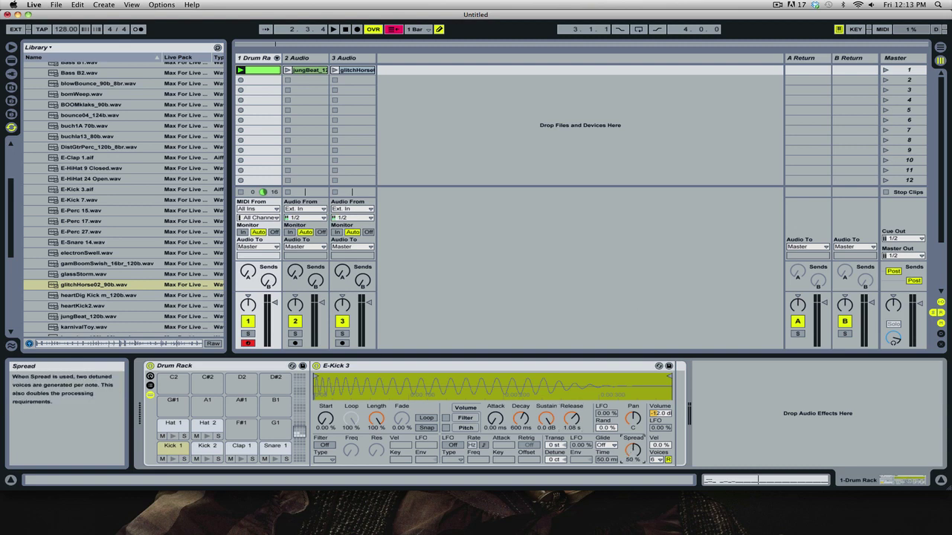
{"action": "right_click", "coordinate": [633, 451]}
{"action": "left_click", "coordinate": [676, 331]}
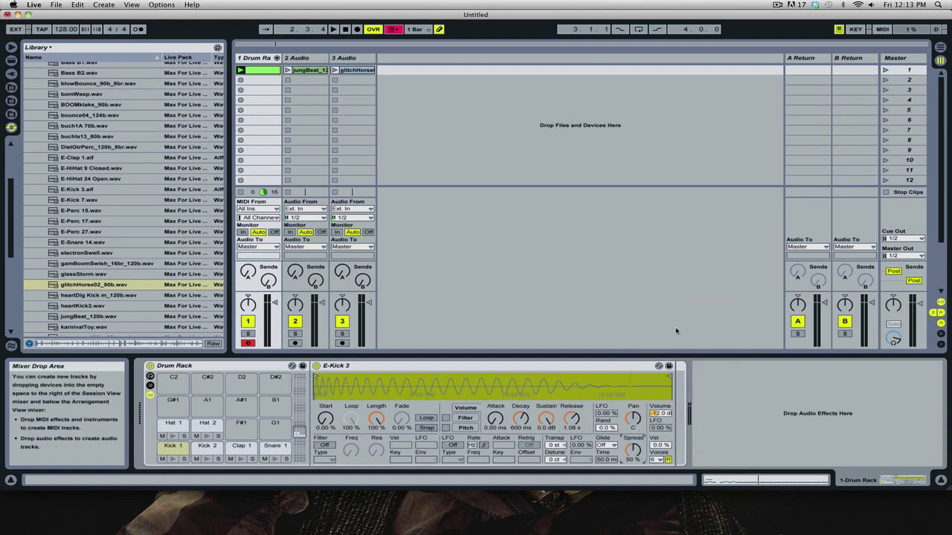
Reopen the Drum Rack clip and erase the row of Kick 1 notes from bar 2 to the start of bar 4.
{"action": "left_click", "coordinate": [254, 58]}
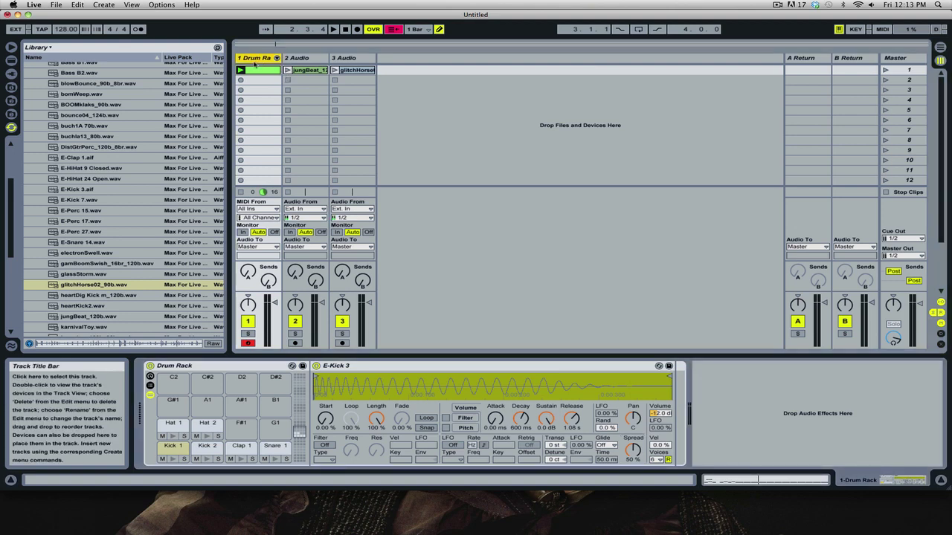
{"action": "double_click", "coordinate": [256, 70]}
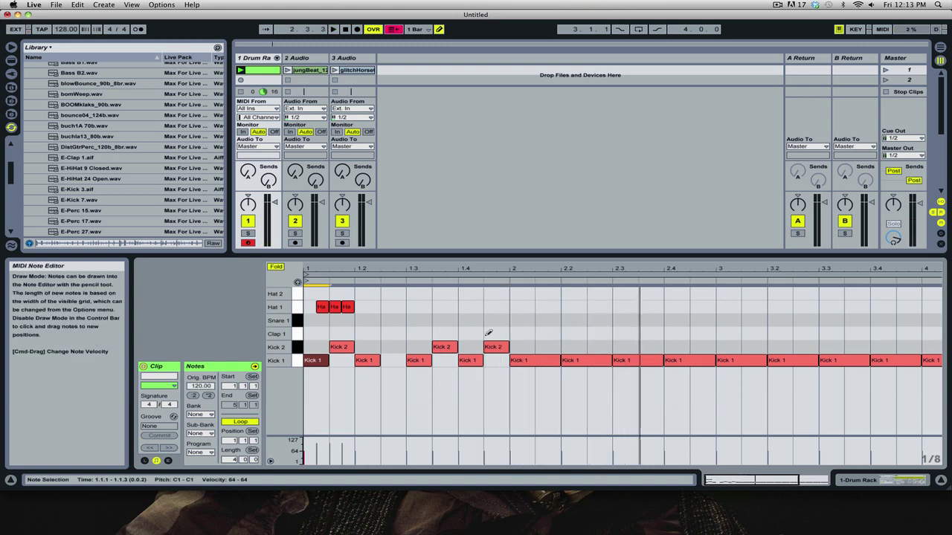
{"action": "left_click_drag", "start_coordinate": [513, 360], "coordinate": [932, 360]}
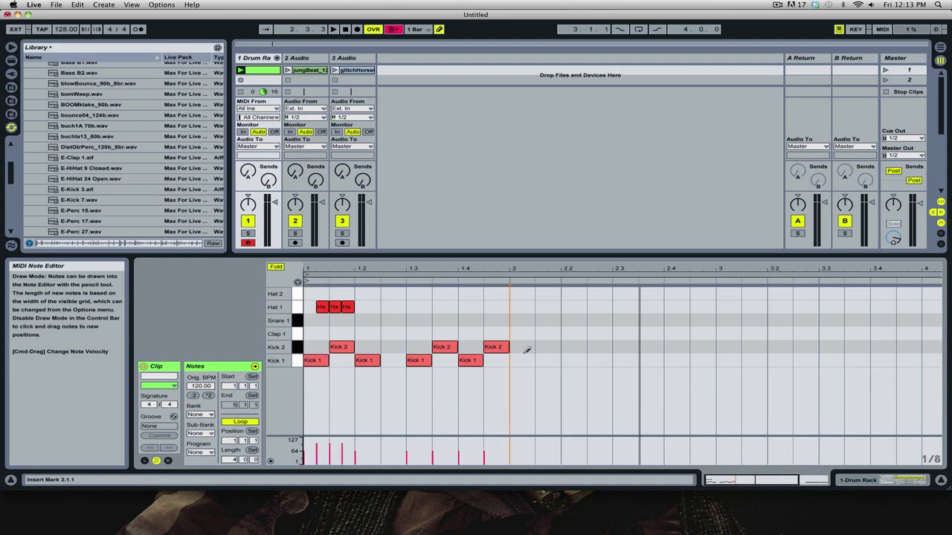
Duplicate the alternating Kick 1 and Kick 2 notes of beats 1.3 and 1.4 four times to fill bars 2 and 3.
{"action": "key", "text": "super+b"}
{"action": "left_click_drag", "start_coordinate": [408, 335], "coordinate": [495, 367]}
{"action": "key", "text": "super+d"}
{"action": "key", "text": "super+d"}
{"action": "key", "text": "super+d"}
{"action": "key", "text": "super+d"}
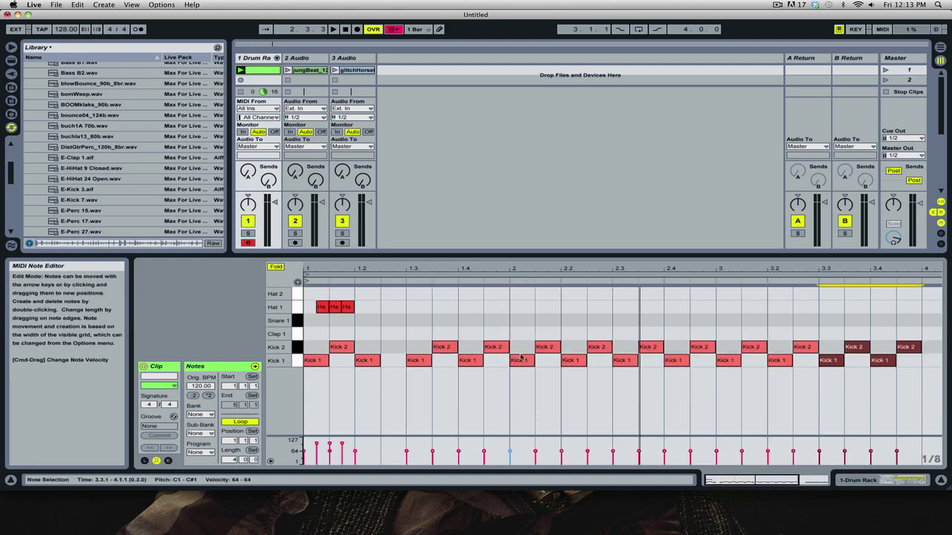
Copy the three Hat 1 notes from beat 1.1, paste them at beats 1.4, 2.4 and 3.4, and play back the pattern.
{"action": "left_click_drag", "start_coordinate": [365, 307], "coordinate": [292, 309]}
{"action": "left_click", "coordinate": [458, 314]}
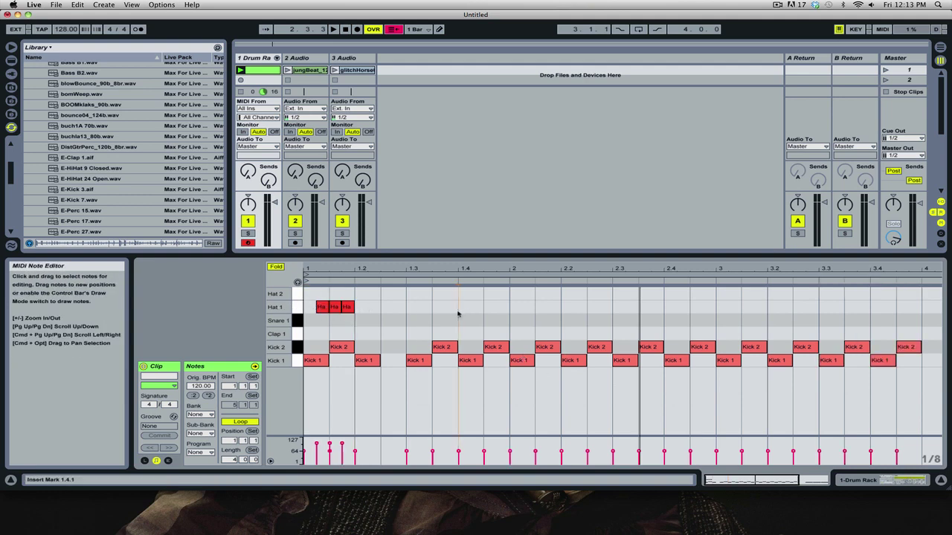
{"action": "key", "text": "super+v"}
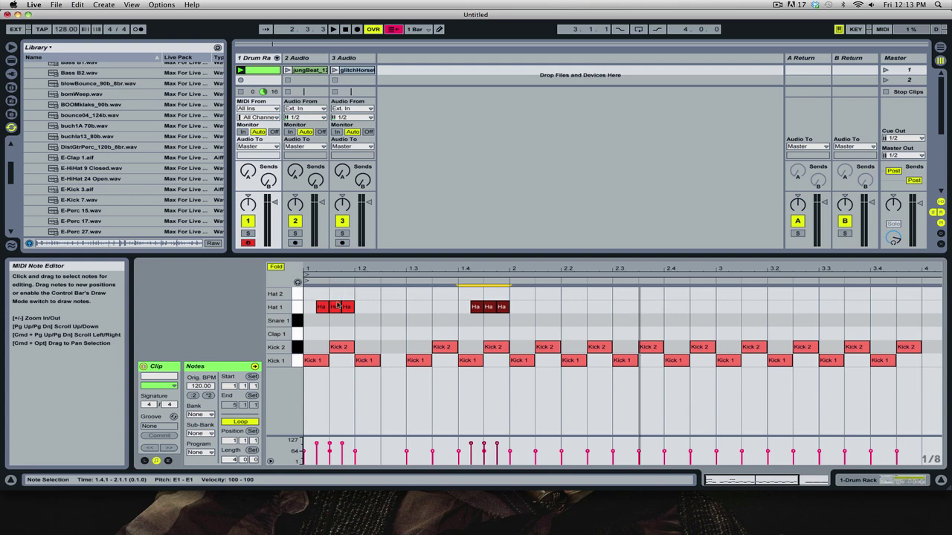
{"action": "left_click", "coordinate": [663, 314]}
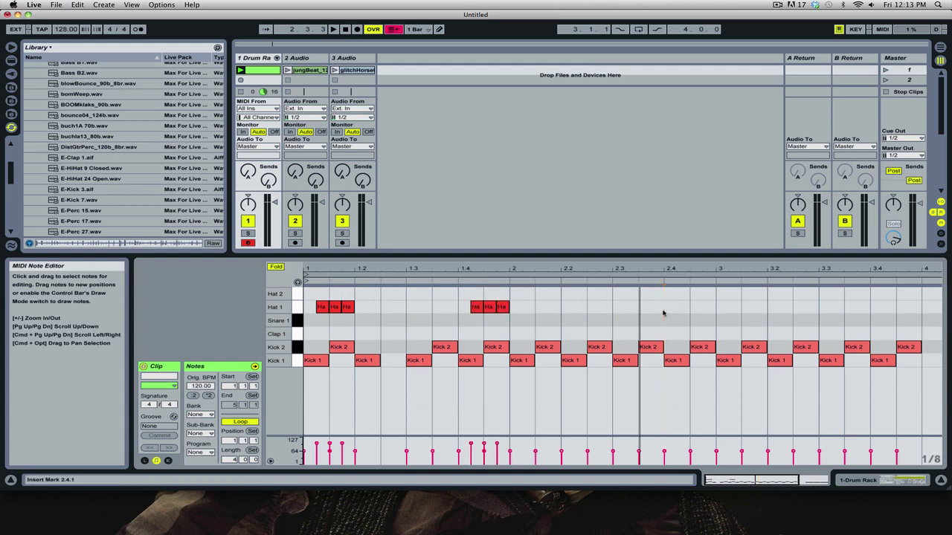
{"action": "key", "text": "super+v"}
{"action": "left_click", "coordinate": [870, 305]}
{"action": "key", "text": "super+v"}
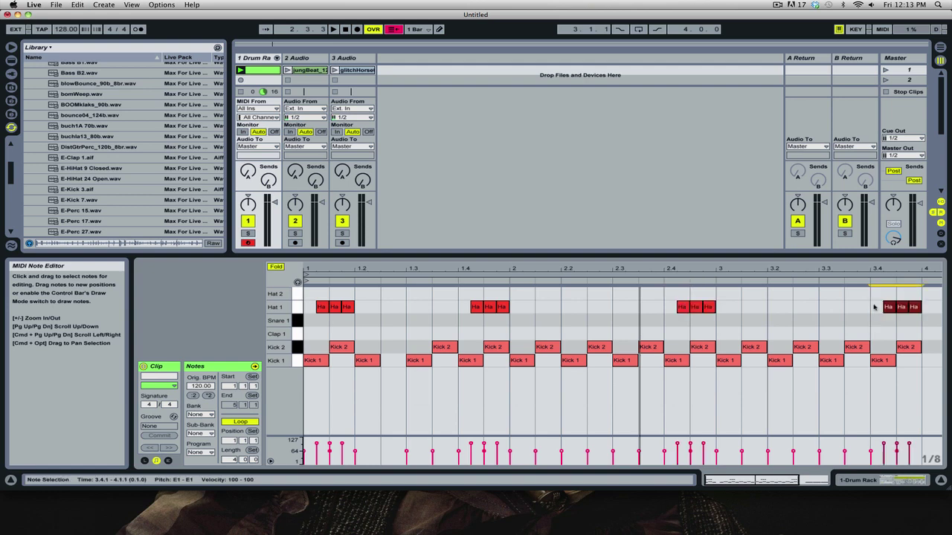
{"action": "key", "text": "space"}
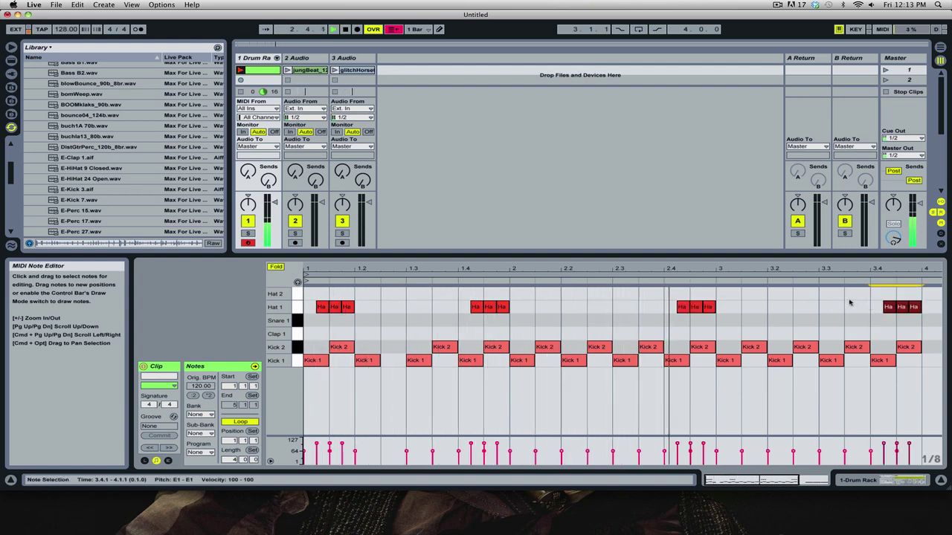
Add an eighth-long Kick 2 note at 1.2.3 and erase the Kick 2 note at 1.3.3.
{"action": "double_click", "coordinate": [394, 346]}
{"action": "key", "text": "super+b"}
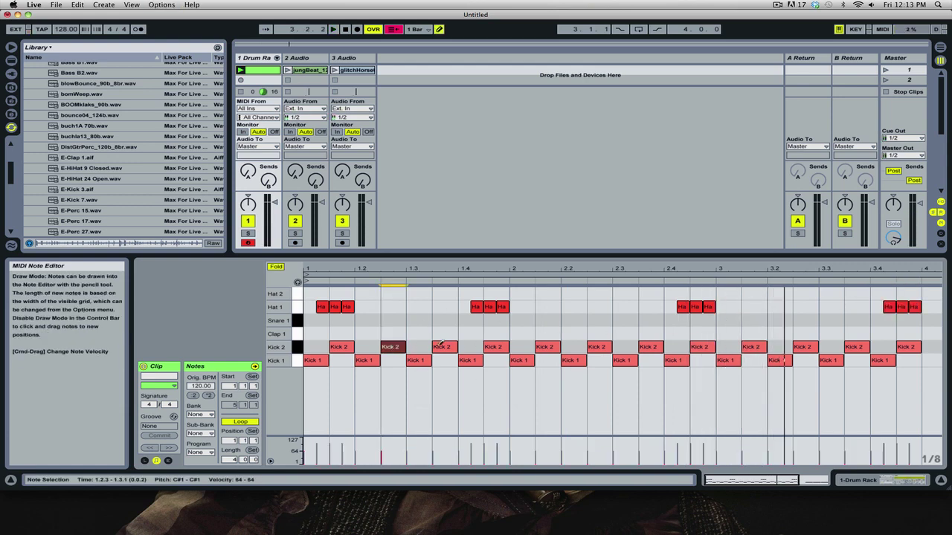
{"action": "left_click", "coordinate": [444, 346]}
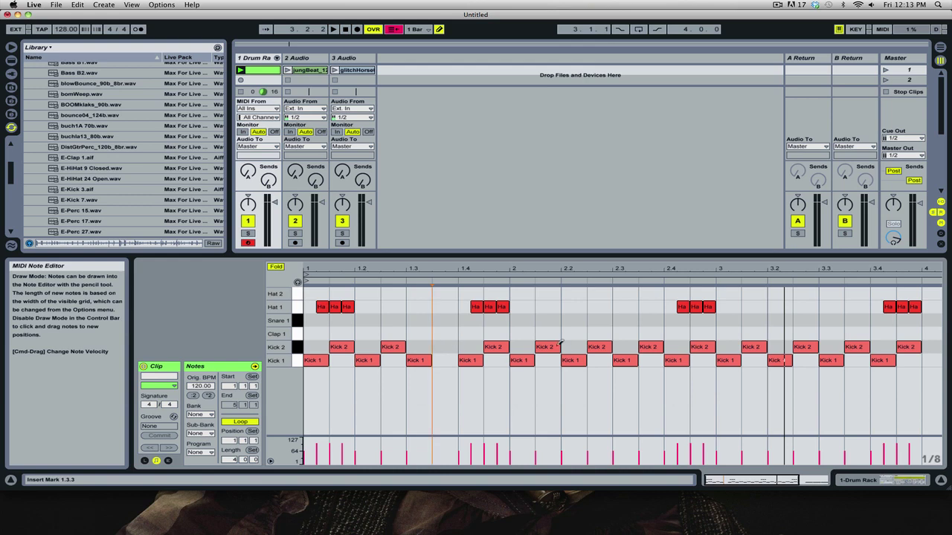
Set the note grid to 1/4 and redraw the Kick 1 note on beat 1.3 as a quarter note.
{"action": "right_click", "coordinate": [458, 334]}
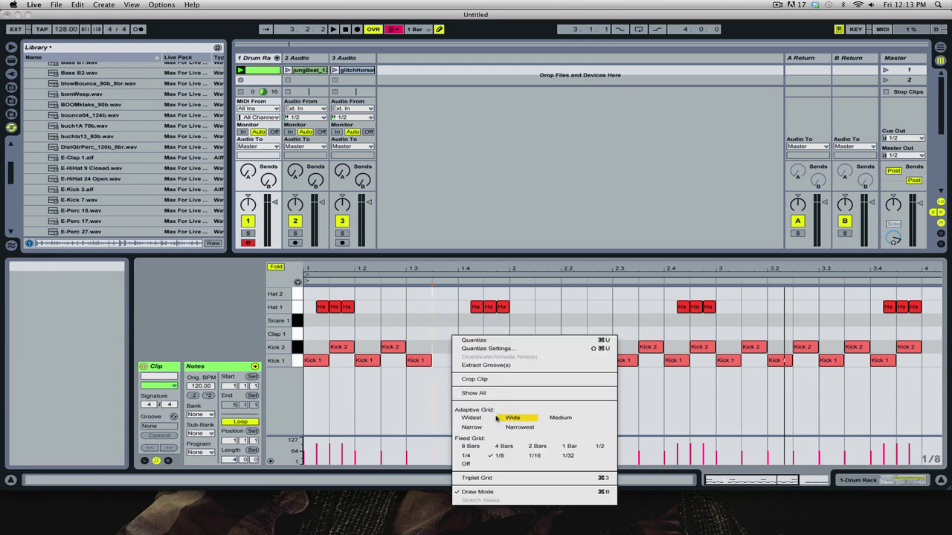
{"action": "left_click", "coordinate": [465, 456]}
{"action": "left_click", "coordinate": [442, 358]}
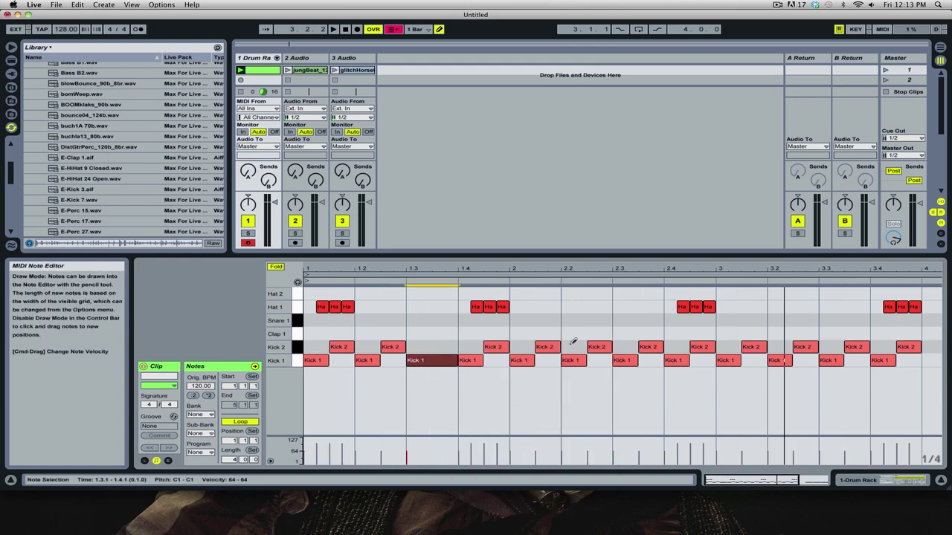
Erase the Kick 2 notes in beats 2.2, 3.1 and 3.3 and redraw Kick 1 on those beats as quarter notes.
{"action": "left_click", "coordinate": [603, 345]}
{"action": "left_click", "coordinate": [601, 360]}
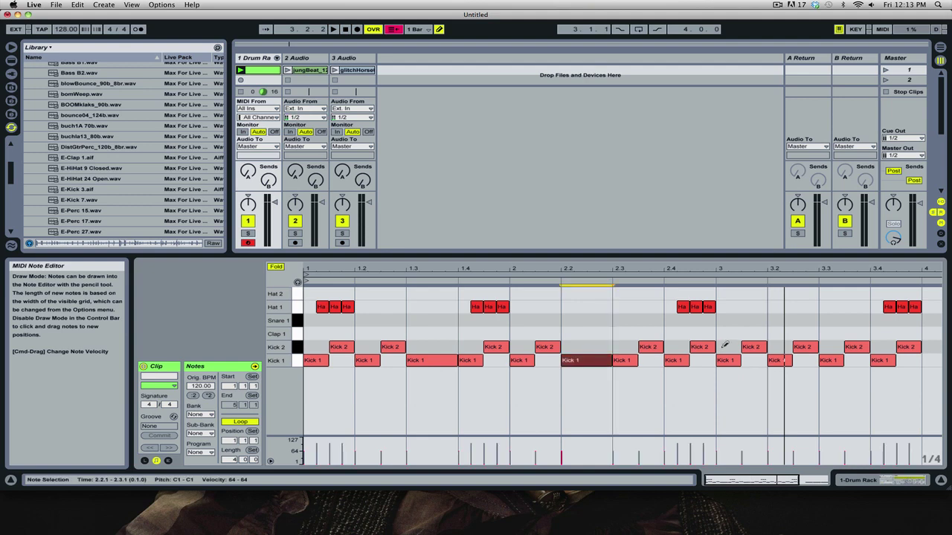
{"action": "left_click", "coordinate": [751, 346]}
{"action": "left_click", "coordinate": [750, 360]}
{"action": "left_click", "coordinate": [853, 348]}
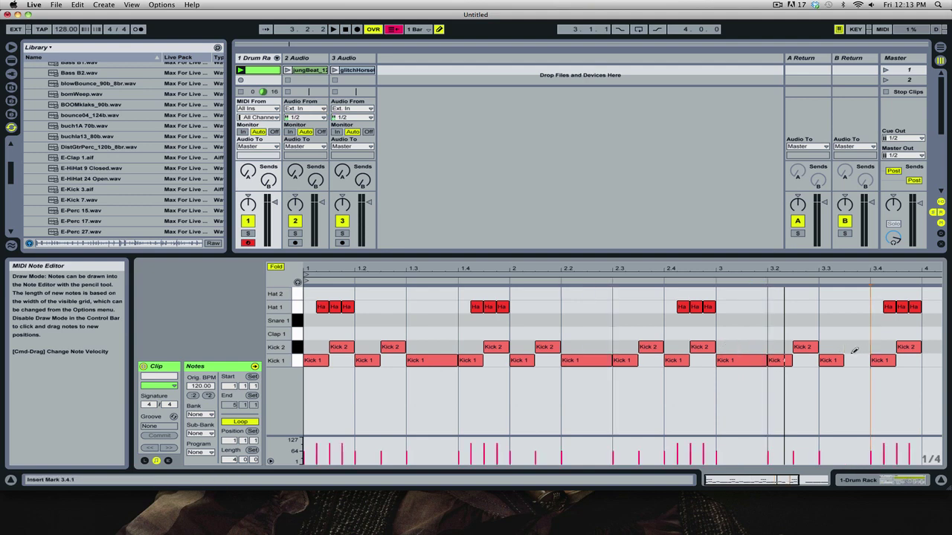
{"action": "left_click", "coordinate": [854, 351]}
{"action": "left_click", "coordinate": [850, 351]}
{"action": "left_click", "coordinate": [840, 359]}
{"action": "left_click", "coordinate": [855, 360]}
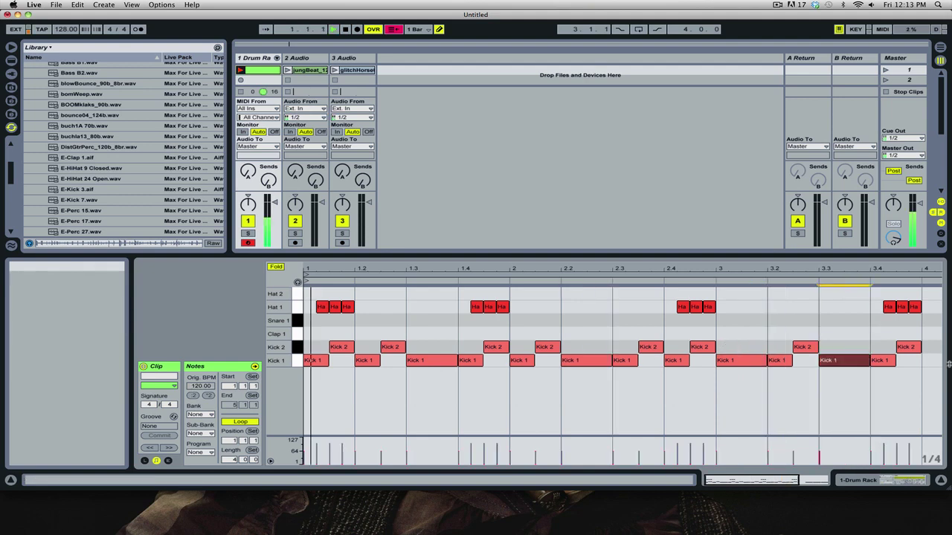
Play back the pattern and fill beat 4.1 with a quarter-long Kick 1 note.
{"action": "key", "text": "space"}
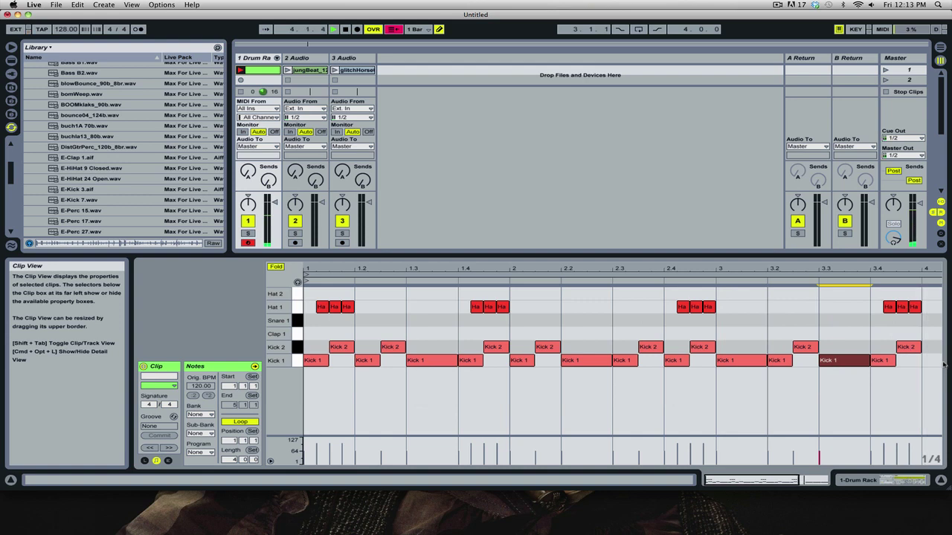
{"action": "key", "text": "space"}
{"action": "left_click_drag", "start_coordinate": [864, 269], "coordinate": [689, 270]}
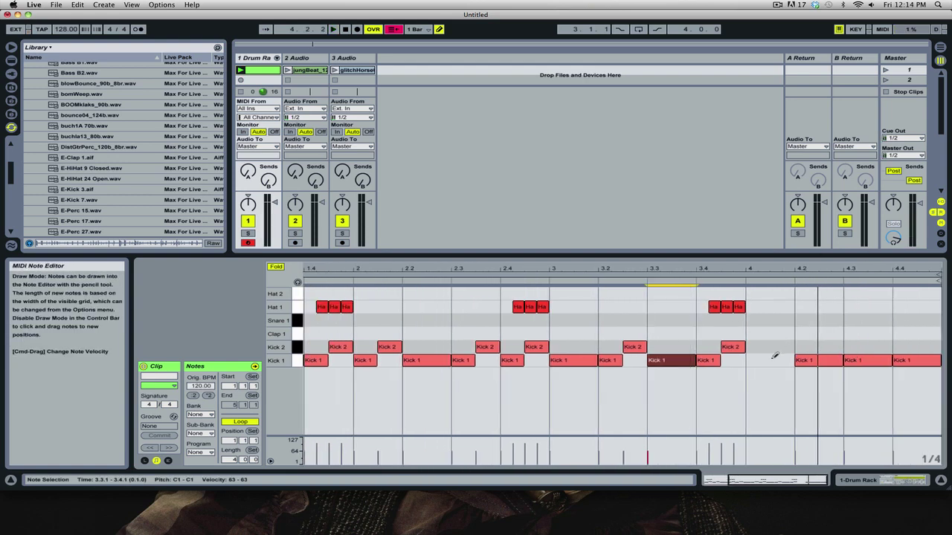
{"action": "left_click", "coordinate": [773, 359]}
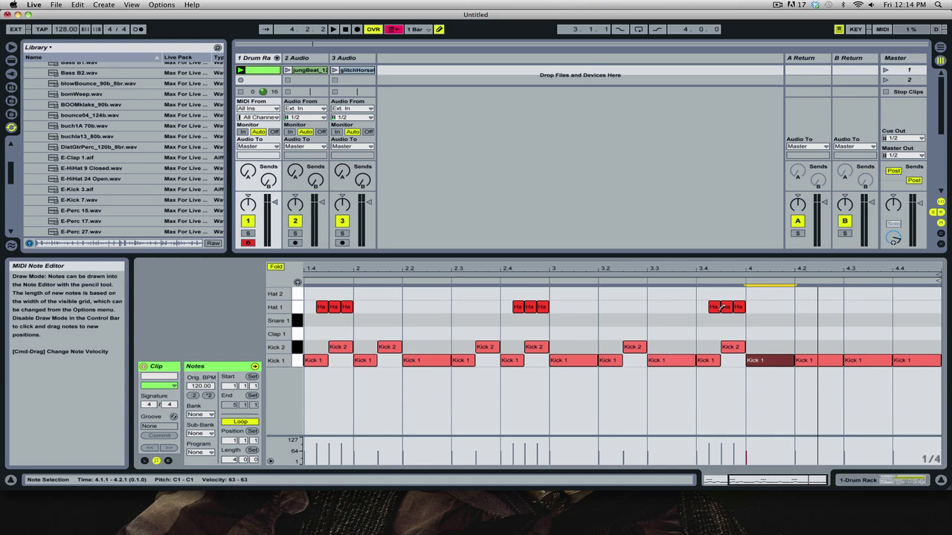
Copy the three Hat 1 notes from beat 3.4, paste them at beat 4.4, and play back the full pattern.
{"action": "key", "text": "b"}
{"action": "left_click_drag", "start_coordinate": [748, 290], "coordinate": [683, 320]}
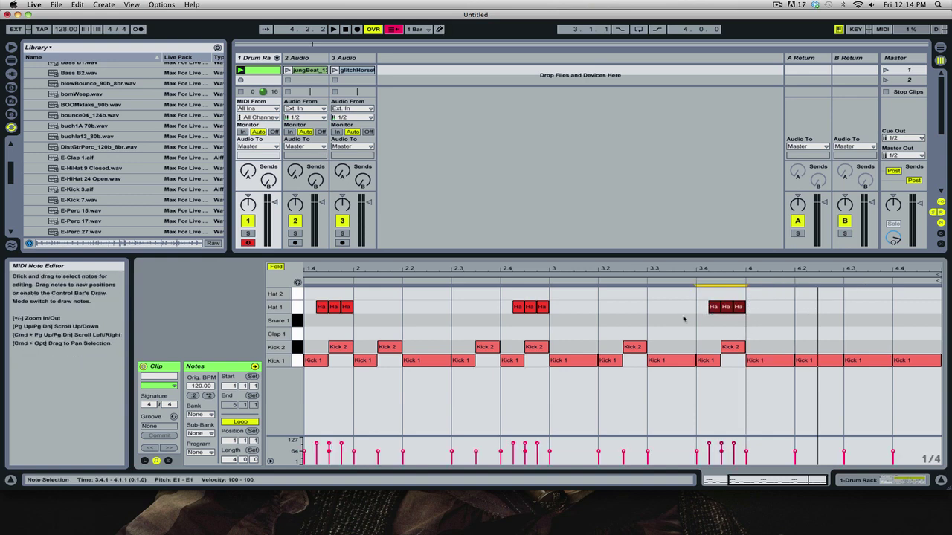
{"action": "left_click", "coordinate": [887, 314]}
{"action": "key", "text": "super+v"}
{"action": "key", "text": "space"}
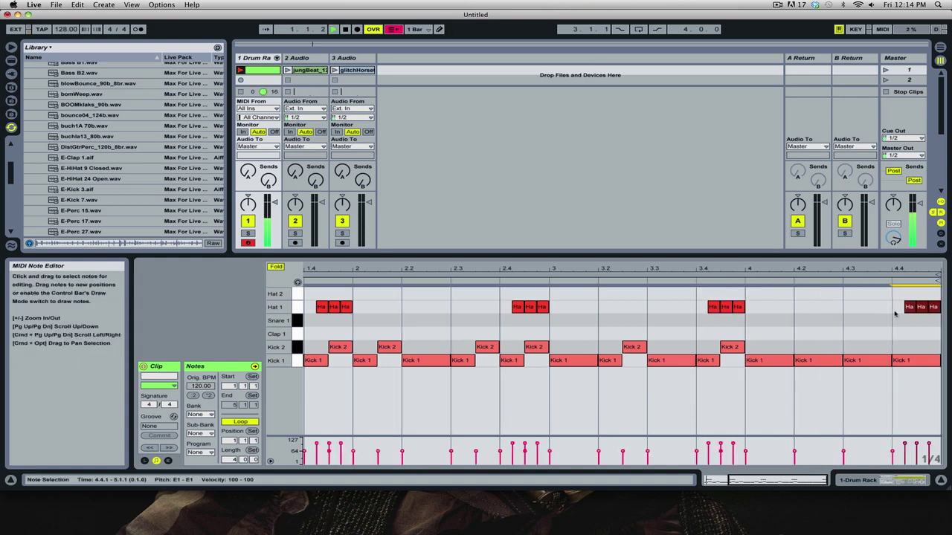
{"action": "left_click_drag", "start_coordinate": [766, 270], "coordinate": [769, 251]}
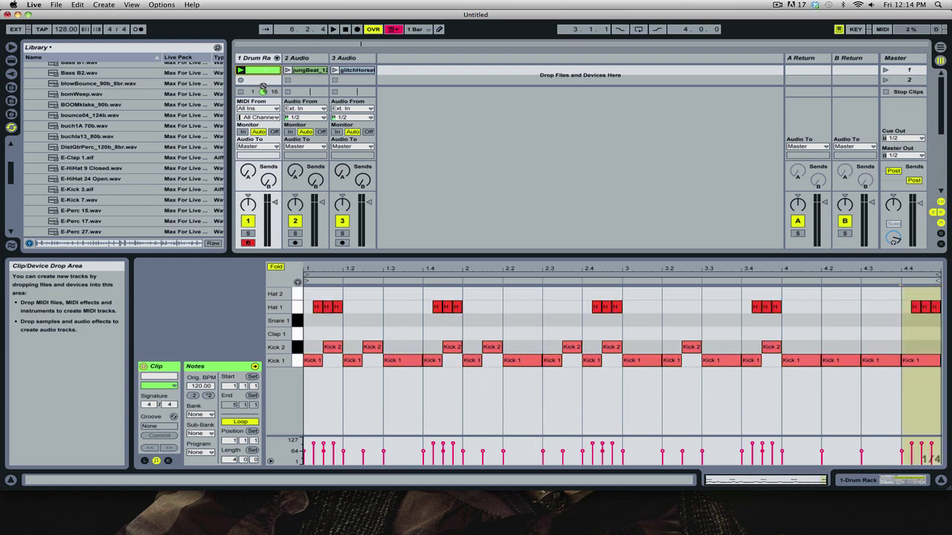
Duplicate the drum clip into the second slot of the Drum Rack track and name the two clips 1 and 2.
{"action": "left_click_drag", "start_coordinate": [266, 82], "coordinate": [267, 80]}
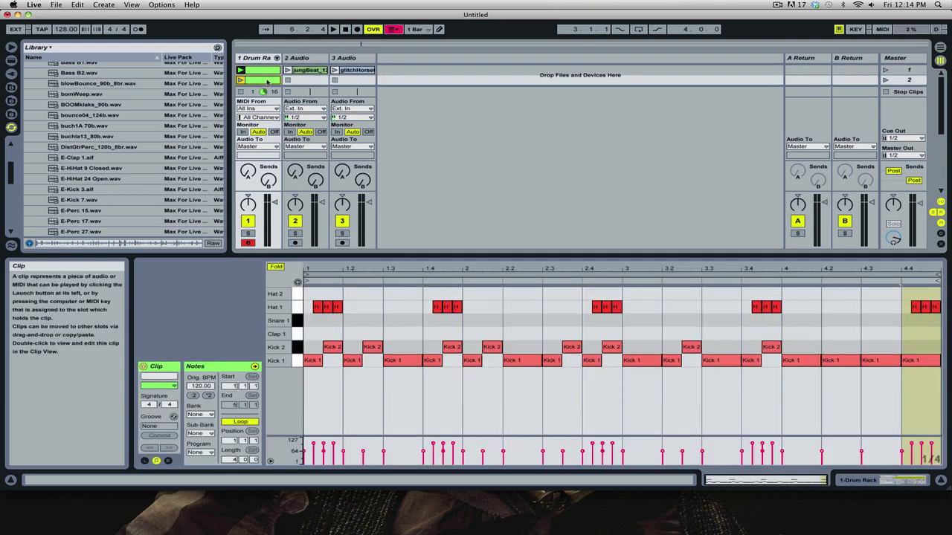
{"action": "left_click", "coordinate": [272, 70]}
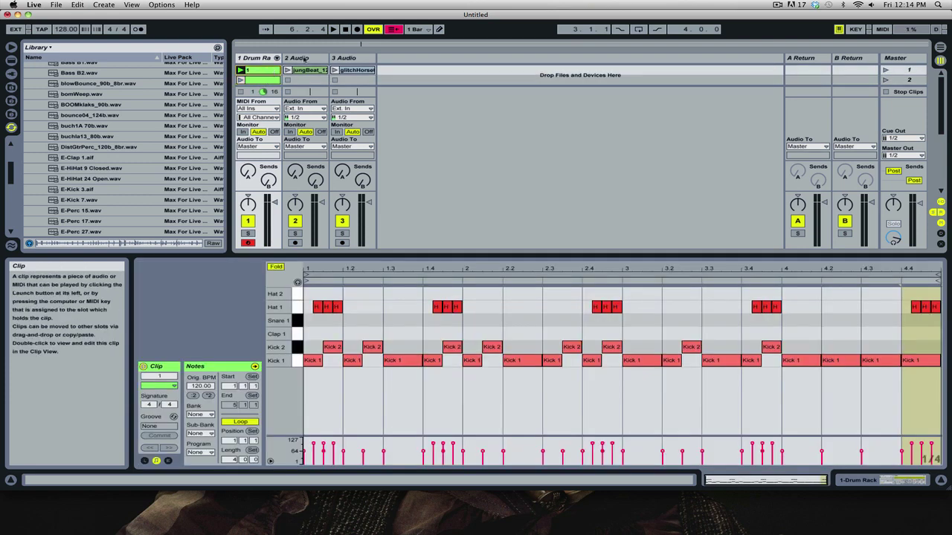
{"action": "left_click", "coordinate": [266, 81]}
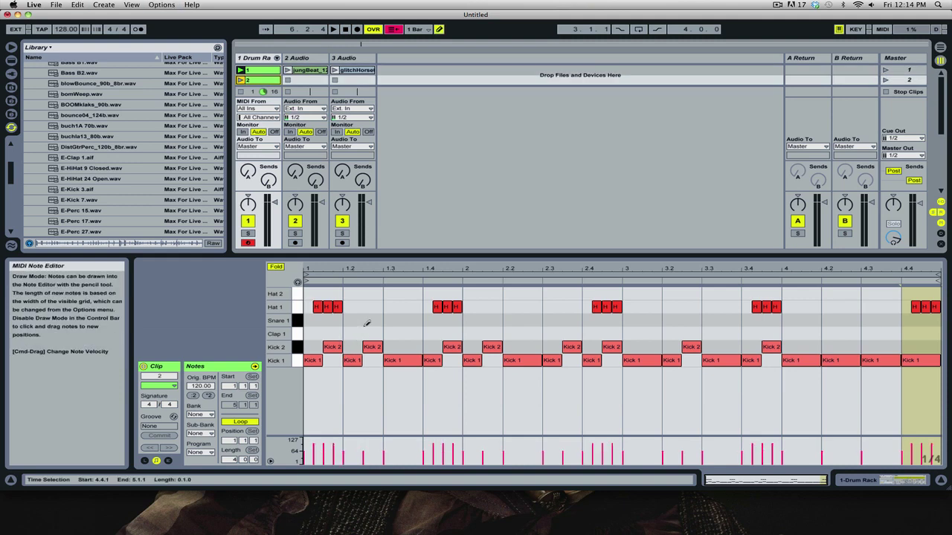
In clip 2, set the note grid to 1/8 and add Clap 1 notes at 1.2.3, 2.1.3, 2.4.3 and 3.4.3.
{"action": "left_click_drag", "start_coordinate": [349, 282], "coordinate": [348, 283]}
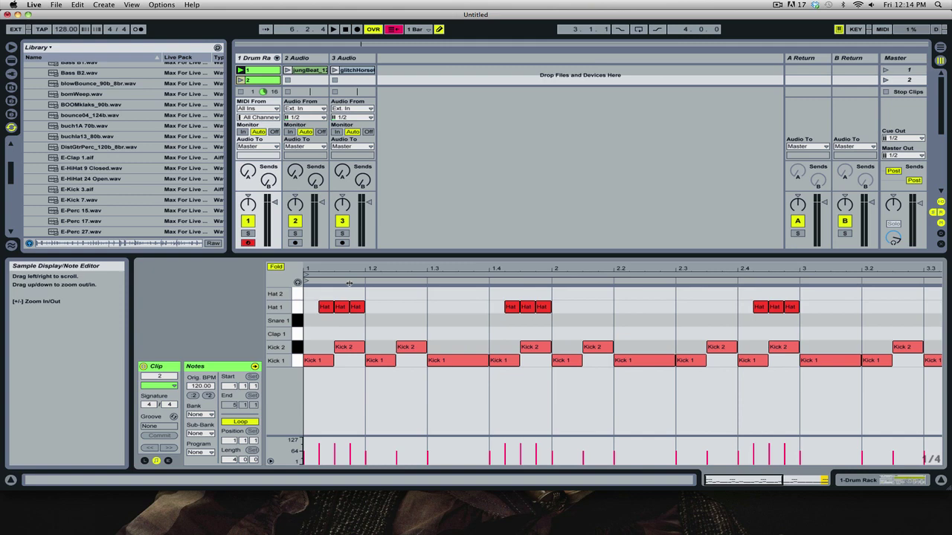
{"action": "right_click", "coordinate": [404, 329]}
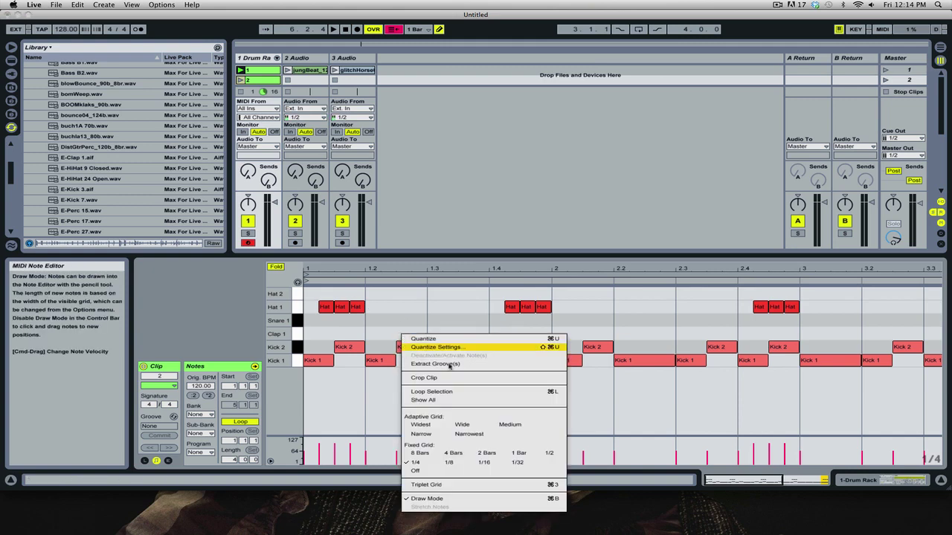
{"action": "left_click", "coordinate": [449, 459]}
{"action": "left_click", "coordinate": [419, 334]}
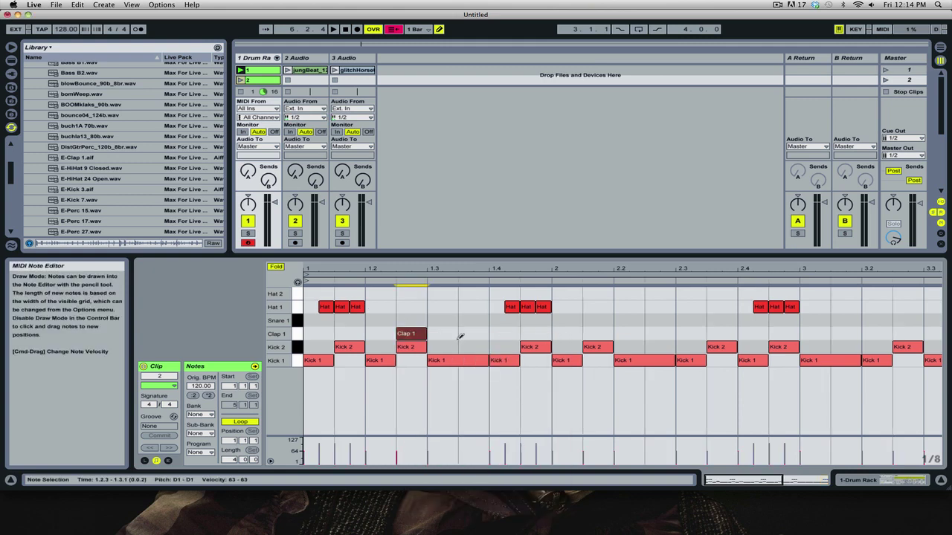
{"action": "left_click", "coordinate": [595, 332]}
{"action": "left_click_drag", "start_coordinate": [674, 267], "coordinate": [424, 270]}
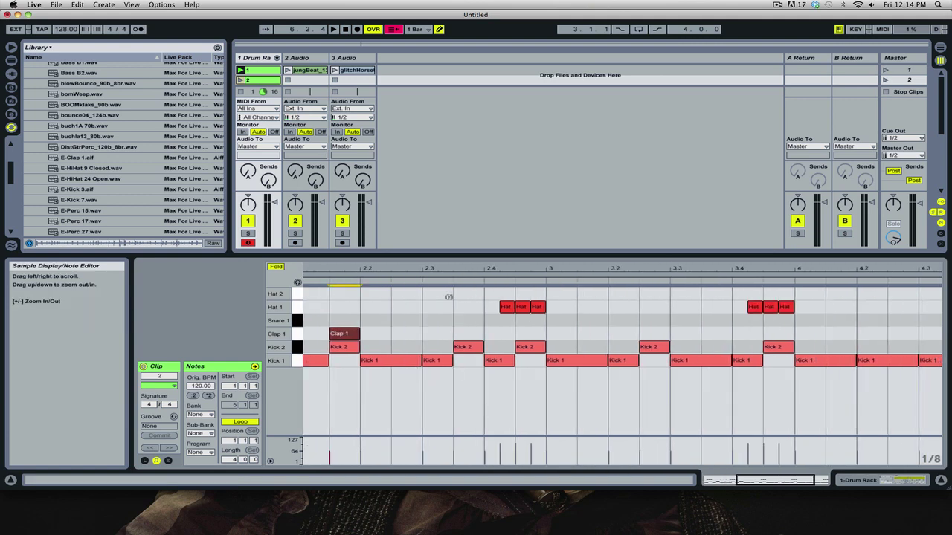
{"action": "left_click", "coordinate": [535, 333]}
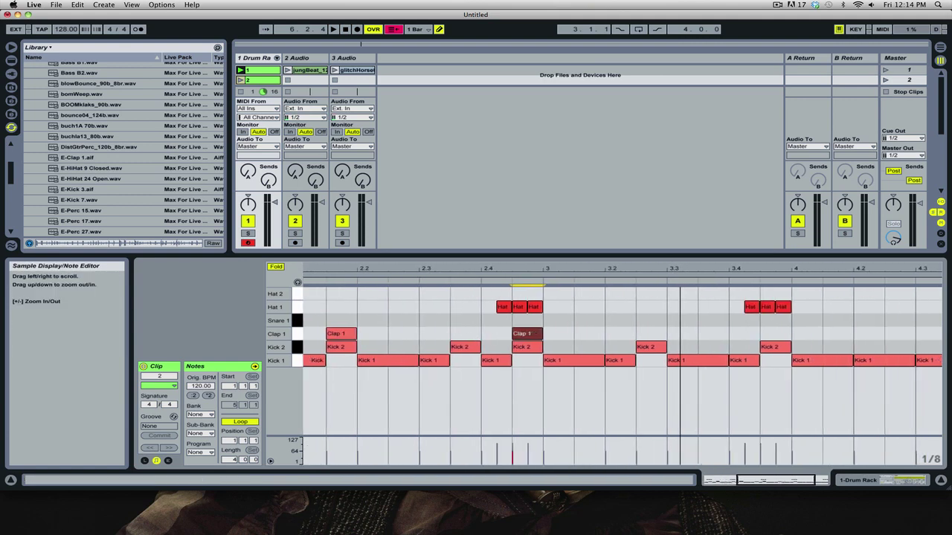
{"action": "left_click_drag", "start_coordinate": [683, 268], "coordinate": [584, 268]}
{"action": "left_click", "coordinate": [677, 334]}
{"action": "left_click_drag", "start_coordinate": [677, 270], "coordinate": [773, 266]}
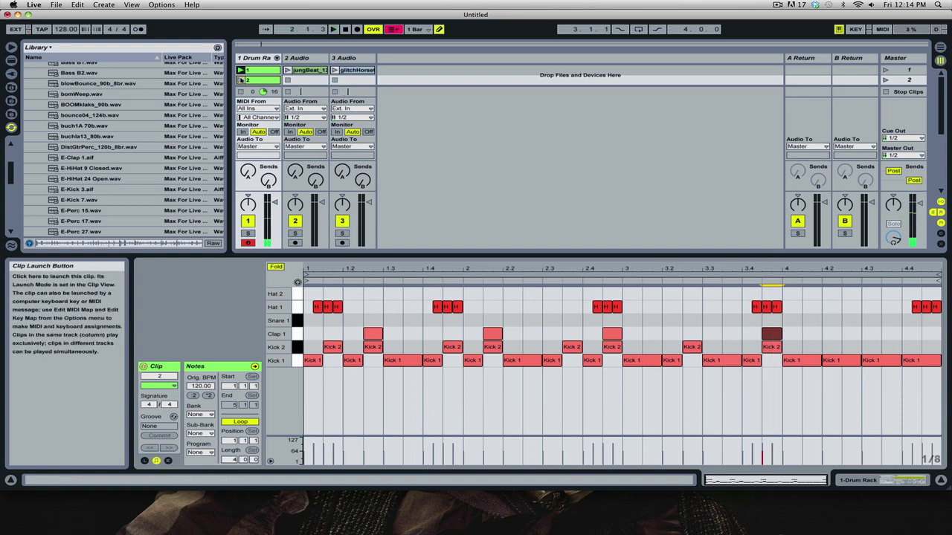
Play clip 2 and add eighth-long Snare 1 notes above the claps at 3.4.3, 2.4.3, 2.1.3 and 1.2.3.
{"action": "left_click", "coordinate": [240, 80]}
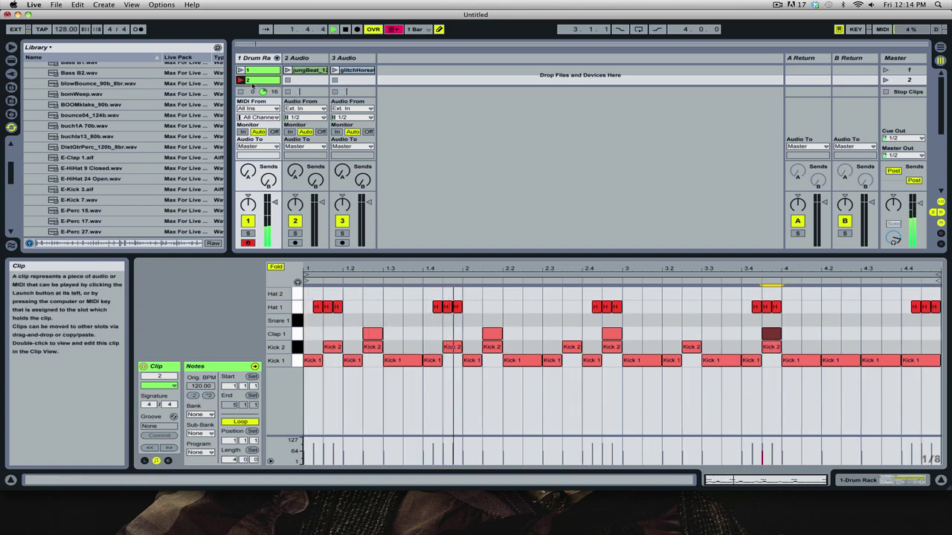
{"action": "left_click", "coordinate": [769, 320]}
{"action": "left_click", "coordinate": [611, 319]}
{"action": "left_click", "coordinate": [494, 320]}
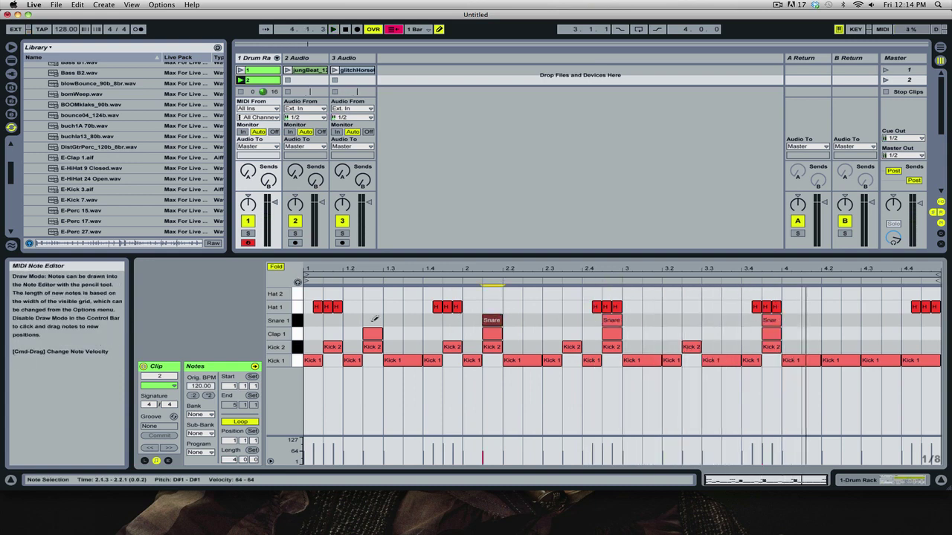
{"action": "left_click", "coordinate": [372, 319]}
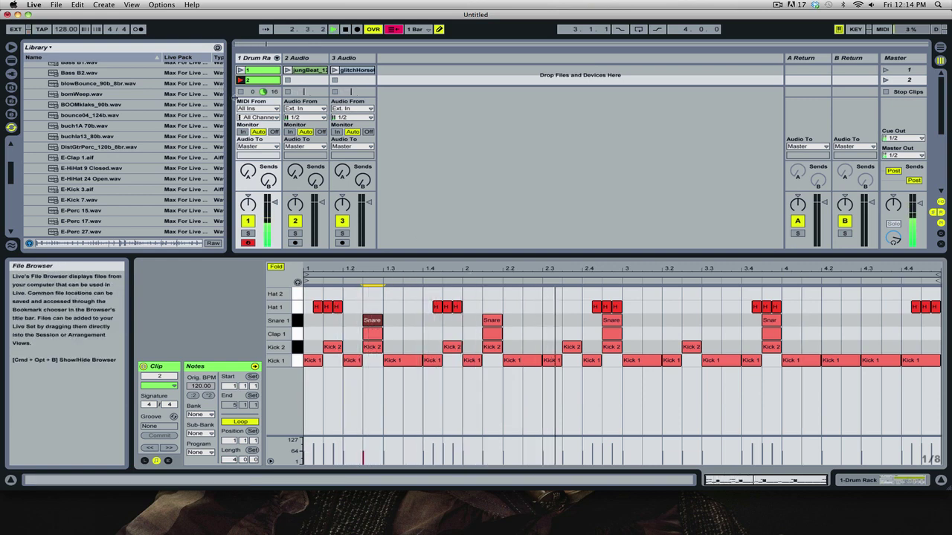
Show the Drum Rack devices and select the Clap 1 pad to open its sample settings.
{"action": "double_click", "coordinate": [264, 58]}
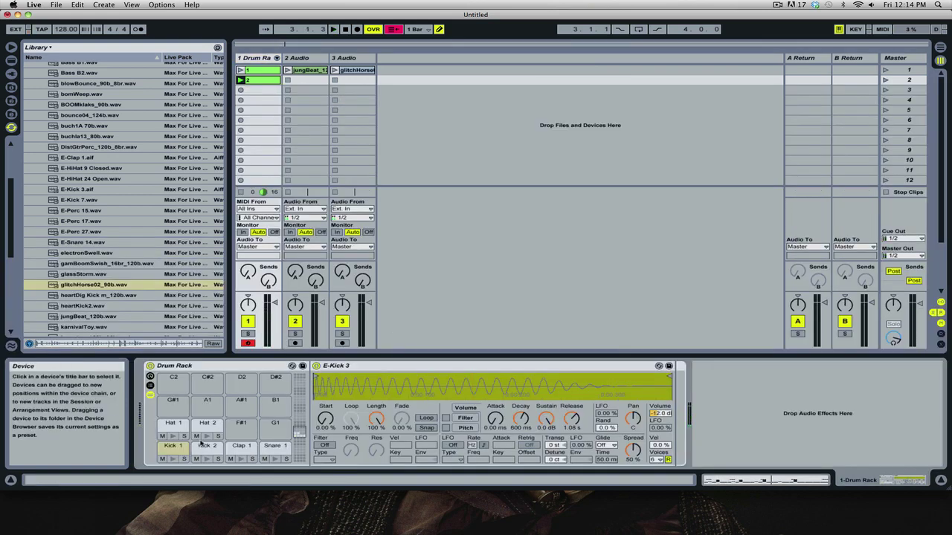
{"action": "left_click", "coordinate": [241, 446]}
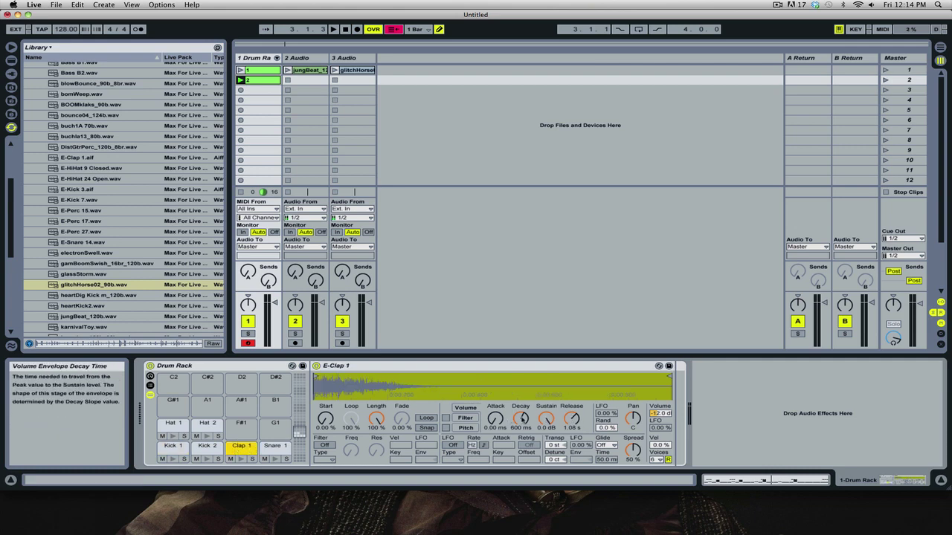
{"action": "left_click_drag", "start_coordinate": [546, 420], "coordinate": [545, 479]}
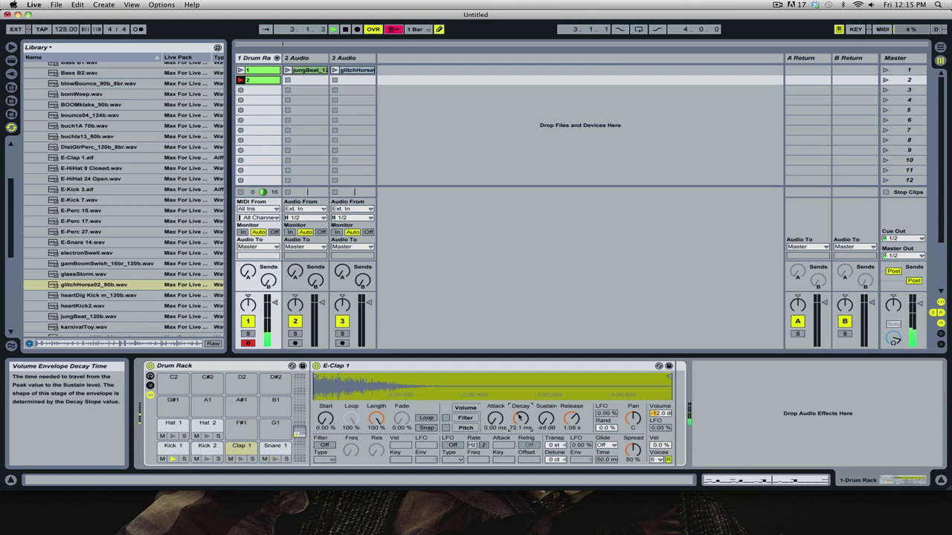
{"action": "key", "text": "super+z"}
{"action": "key", "text": "super+z"}
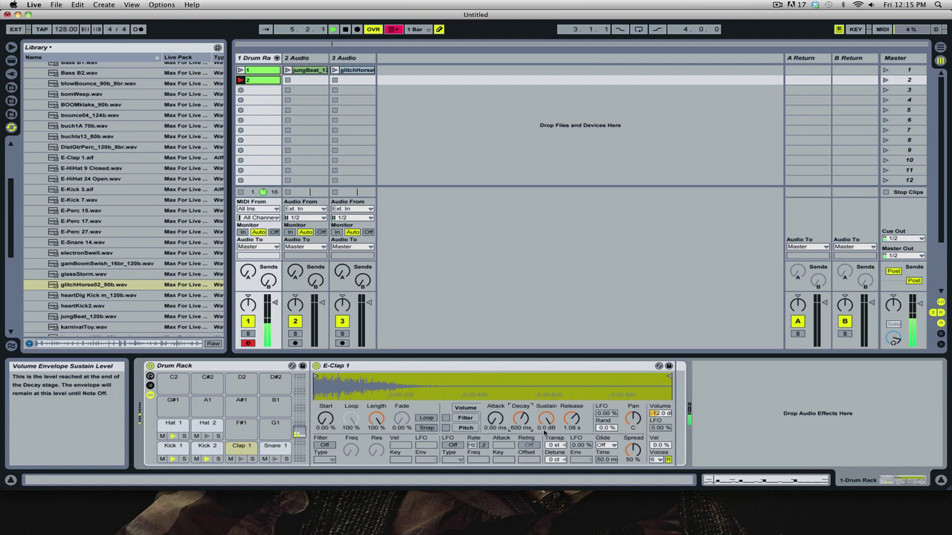
Shorten the clap's volume envelope by setting Sustain to -inf dB and Decay to 292 ms.
{"action": "left_click_drag", "start_coordinate": [543, 430], "coordinate": [543, 455]}
{"action": "left_click_drag", "start_coordinate": [521, 421], "coordinate": [520, 450]}
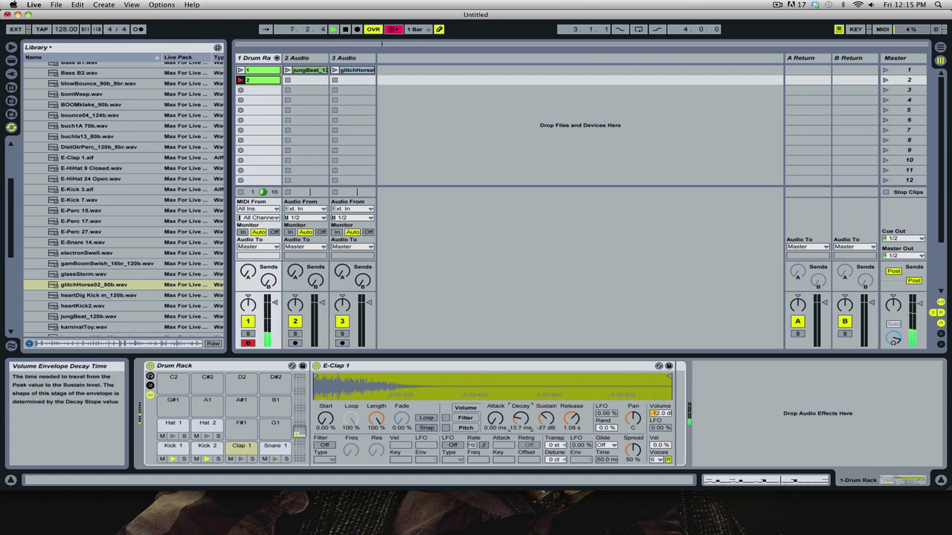
{"action": "left_click_drag", "start_coordinate": [545, 418], "coordinate": [520, 400]}
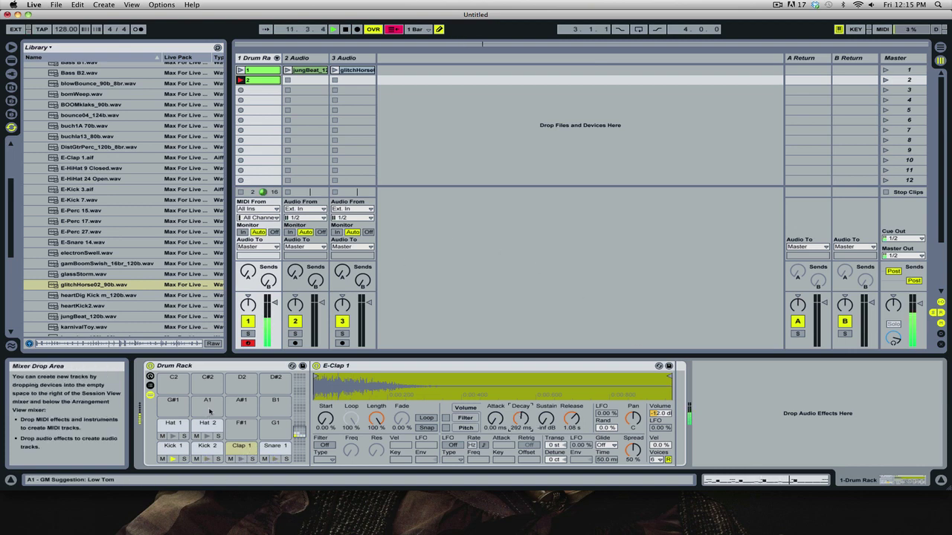
Reopen clip 2, add eighth-long Hat 2 notes on beats 1.3, 2.3, 3.3 and 4.3, and play it back.
{"action": "double_click", "coordinate": [266, 79]}
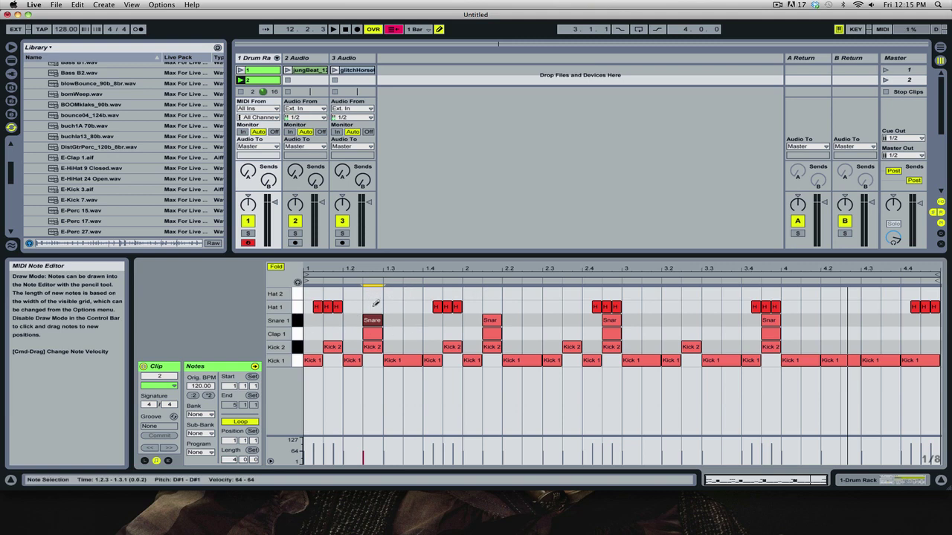
{"action": "left_click", "coordinate": [399, 293]}
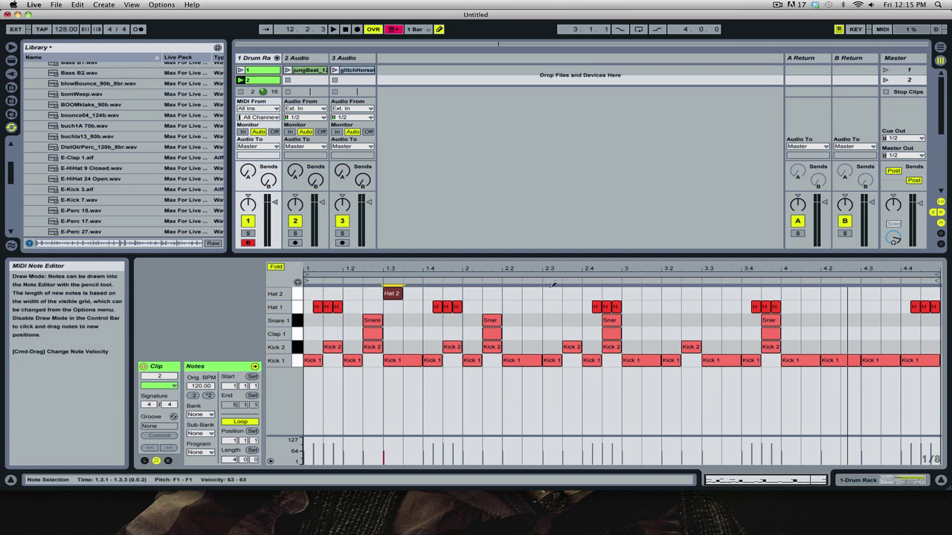
{"action": "left_click", "coordinate": [550, 292]}
{"action": "left_click", "coordinate": [710, 292]}
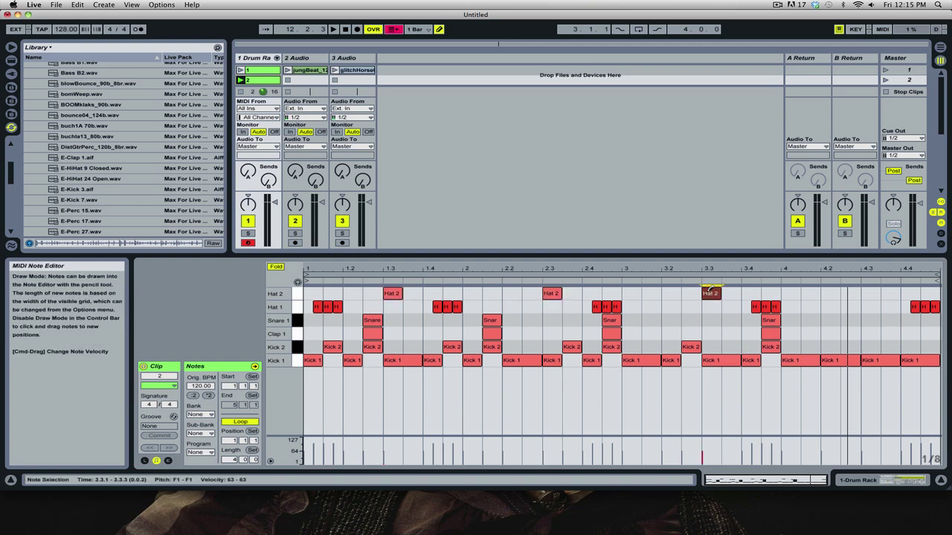
{"action": "left_click", "coordinate": [872, 292]}
{"action": "key", "text": "space"}
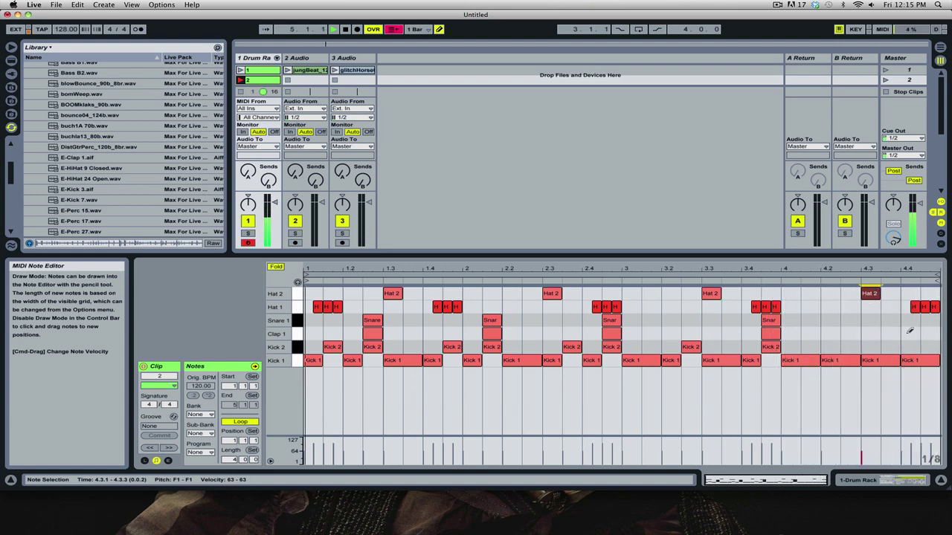
Set the Hat 2 sample's volume envelope to Sustain -inf dB and Decay 698 ms while auditioning the beat.
{"action": "double_click", "coordinate": [265, 58]}
{"action": "left_click", "coordinate": [207, 423]}
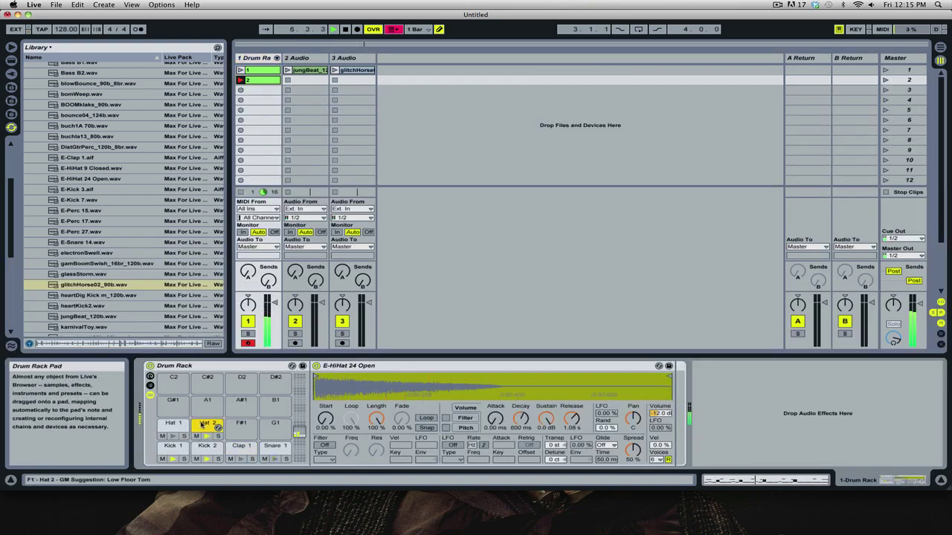
{"action": "left_click_drag", "start_coordinate": [547, 420], "coordinate": [521, 434]}
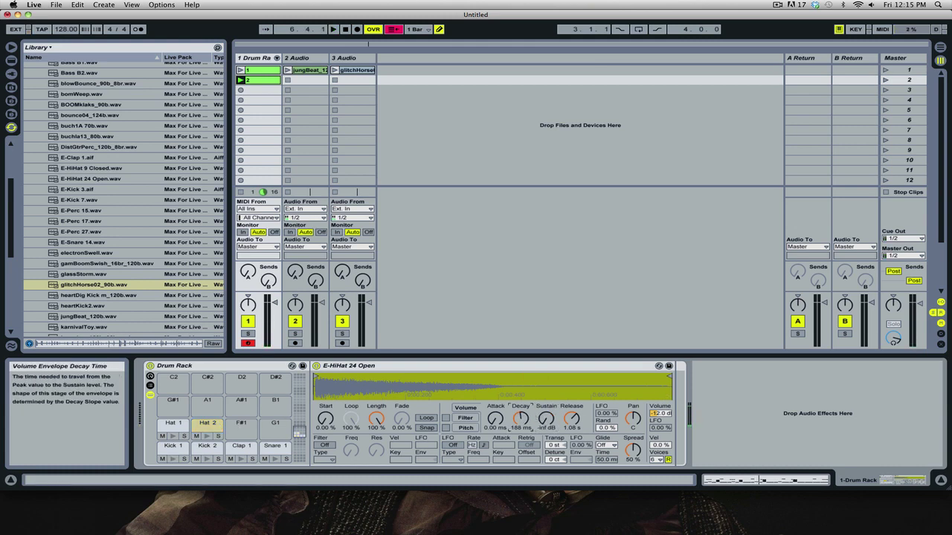
{"action": "key", "text": "space"}
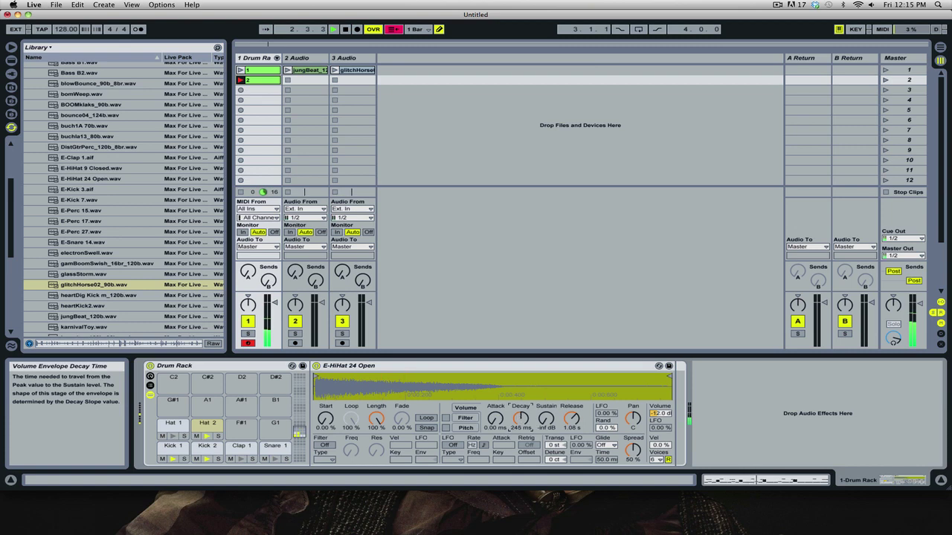
{"action": "left_click_drag", "start_coordinate": [521, 418], "coordinate": [520, 402]}
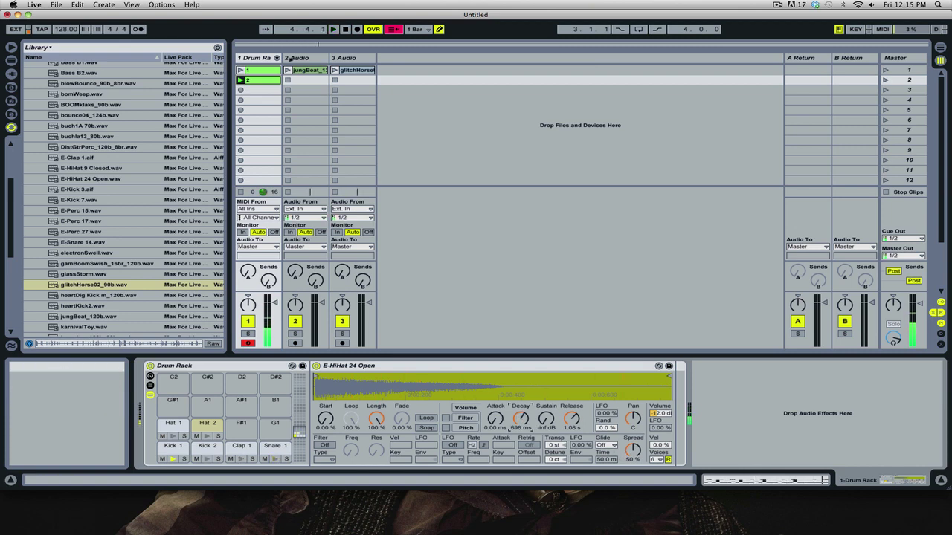
Move the jungBeat clip to the second slot of its audio track, launch it, and lower the track volume to -6.5 dB.
{"action": "left_click_drag", "start_coordinate": [318, 69], "coordinate": [314, 80]}
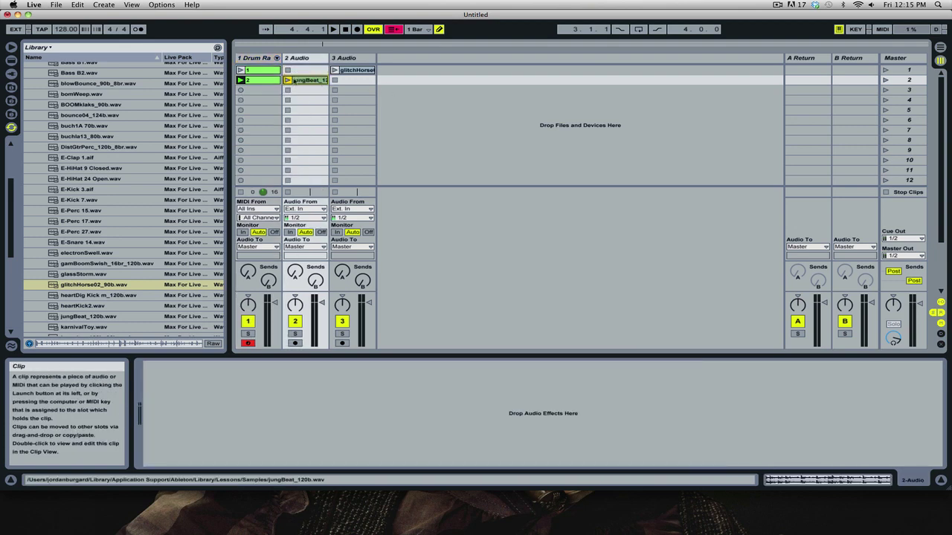
{"action": "left_click", "coordinate": [287, 80]}
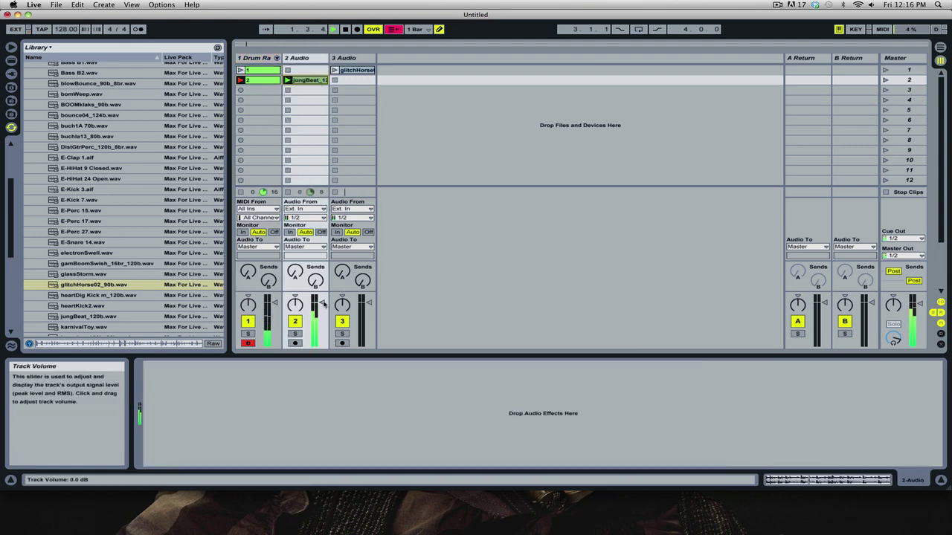
{"action": "left_click_drag", "start_coordinate": [322, 302], "coordinate": [321, 311]}
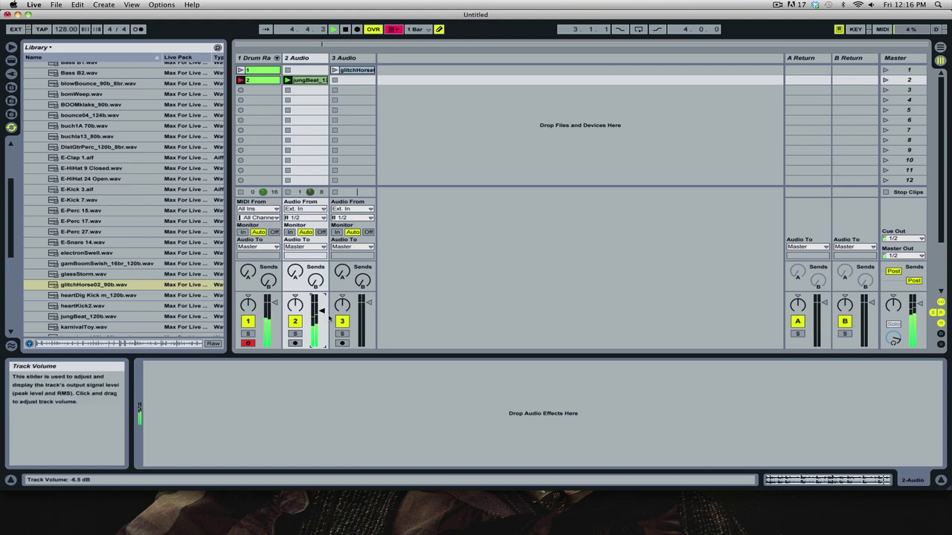
Open the jungBeat clip and place warp markers on the transients throughout its first bar, up to the downbeat of bar 2.
{"action": "left_click", "coordinate": [309, 80]}
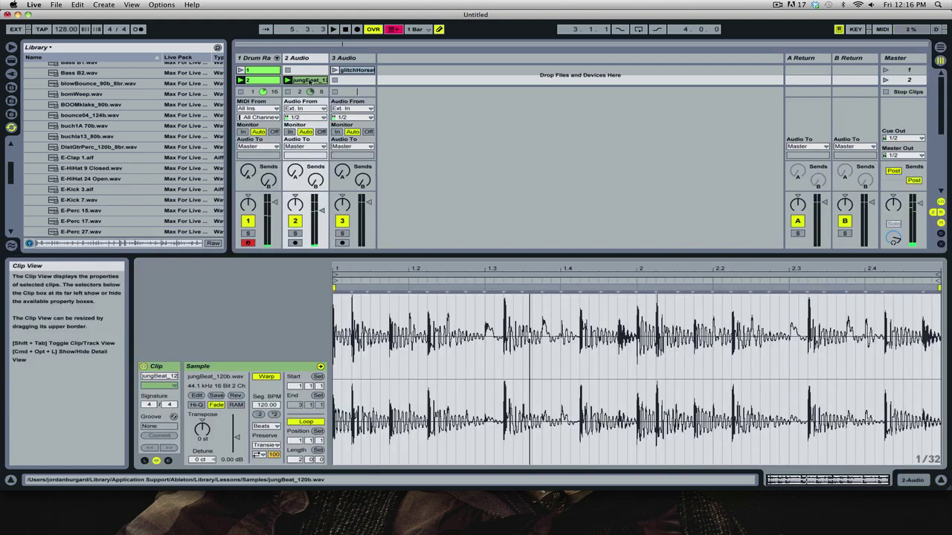
{"action": "double_click", "coordinate": [352, 288]}
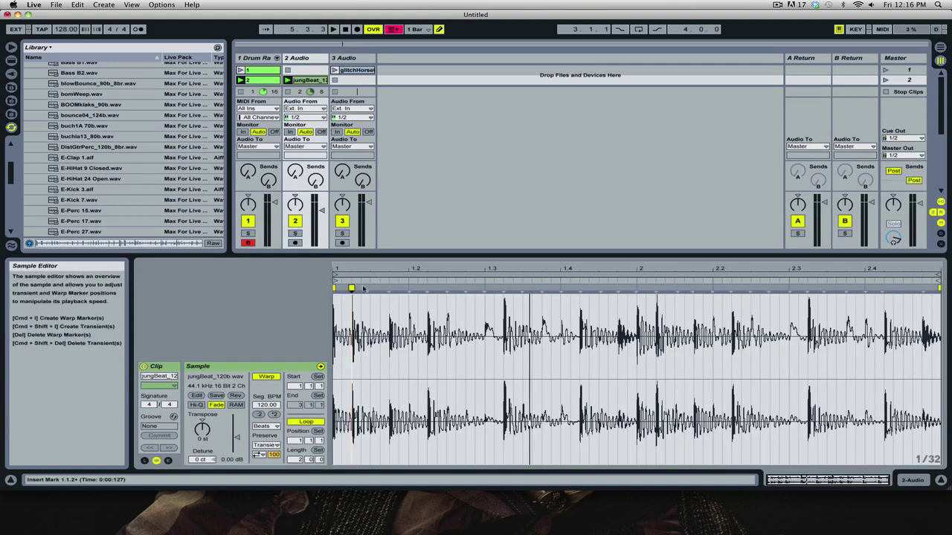
{"action": "double_click", "coordinate": [388, 288]}
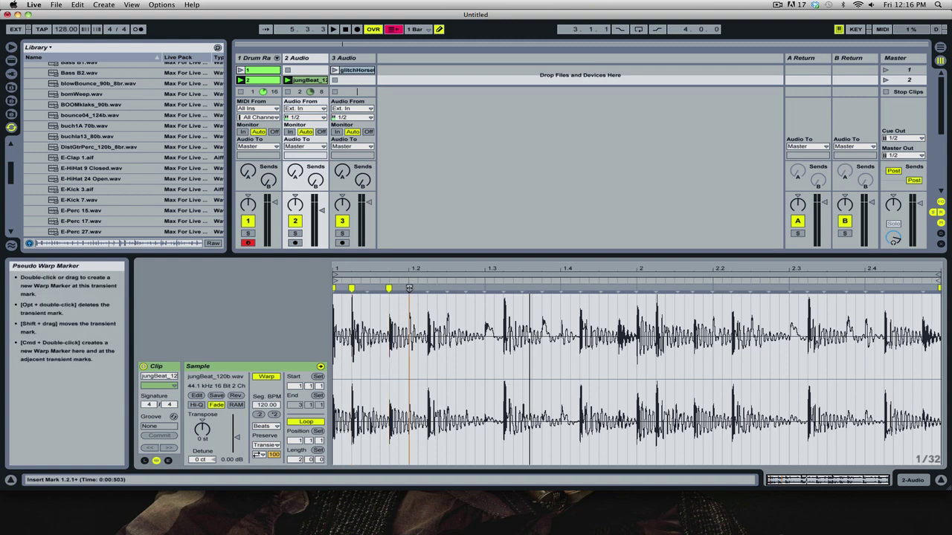
{"action": "double_click", "coordinate": [409, 287]}
{"action": "double_click", "coordinate": [427, 288]}
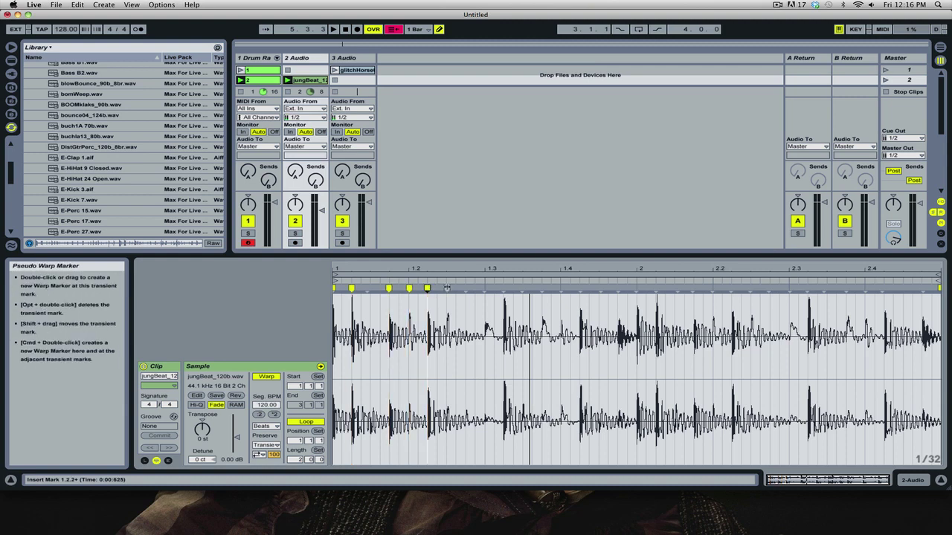
{"action": "double_click", "coordinate": [446, 288]}
{"action": "double_click", "coordinate": [484, 288]}
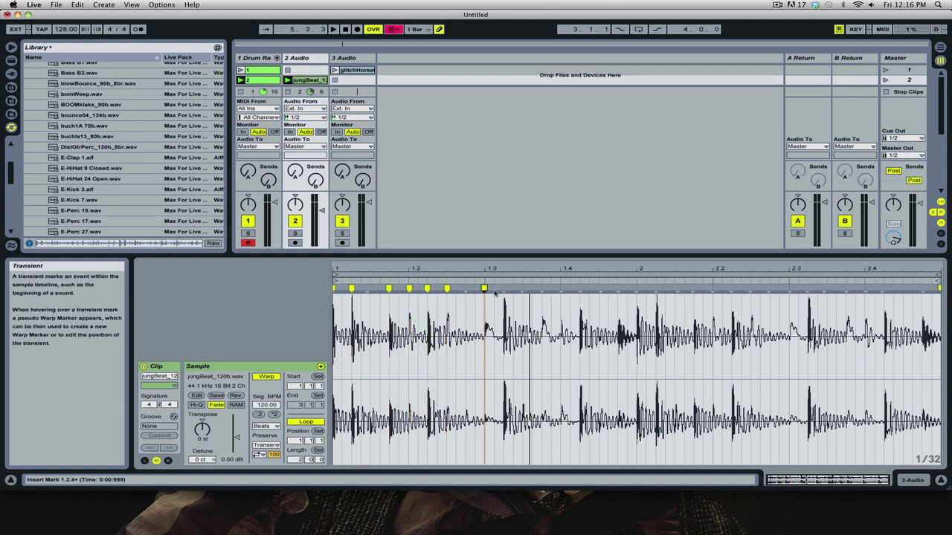
{"action": "double_click", "coordinate": [503, 288]}
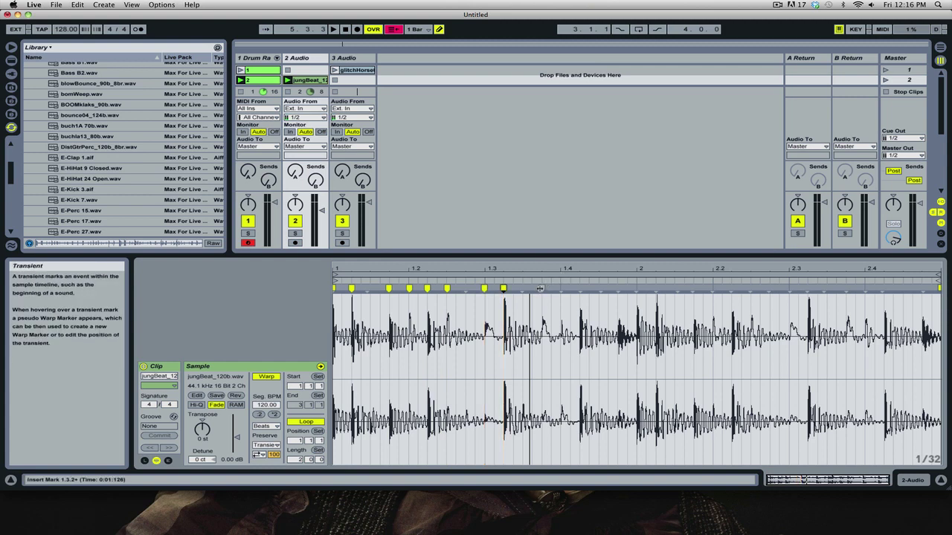
{"action": "double_click", "coordinate": [541, 288]}
{"action": "double_click", "coordinate": [580, 289]}
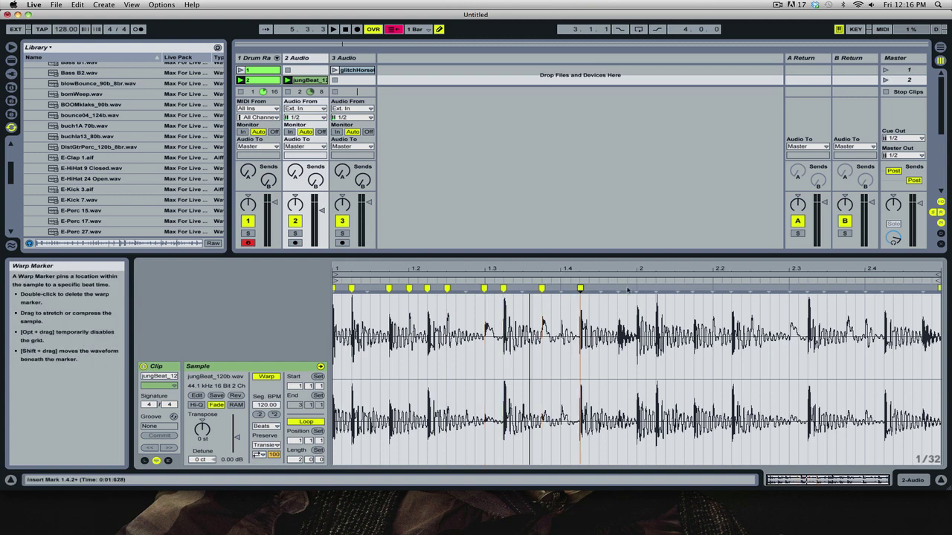
{"action": "double_click", "coordinate": [617, 288]}
{"action": "double_click", "coordinate": [635, 288]}
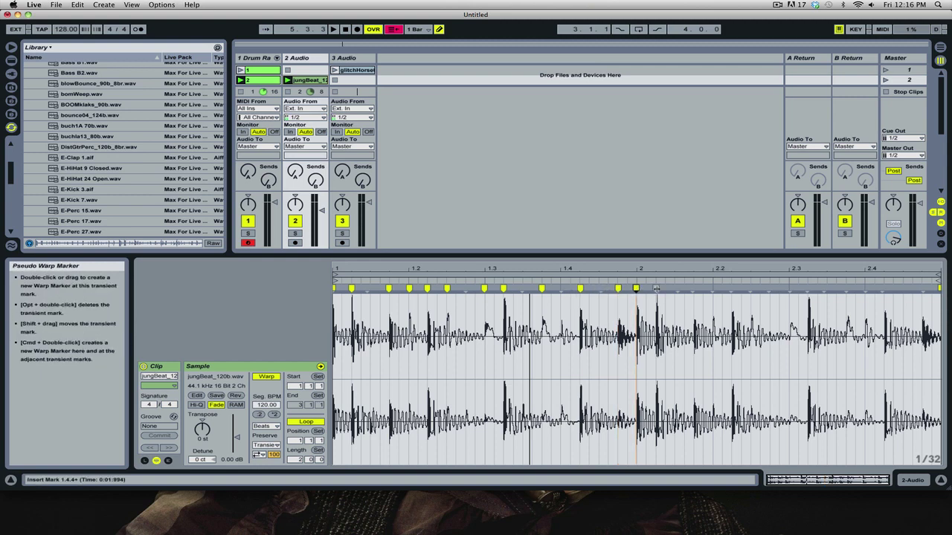
Add warp markers on the remaining transients across the jungBeat clip's second bar.
{"action": "double_click", "coordinate": [656, 288]}
{"action": "double_click", "coordinate": [693, 289]}
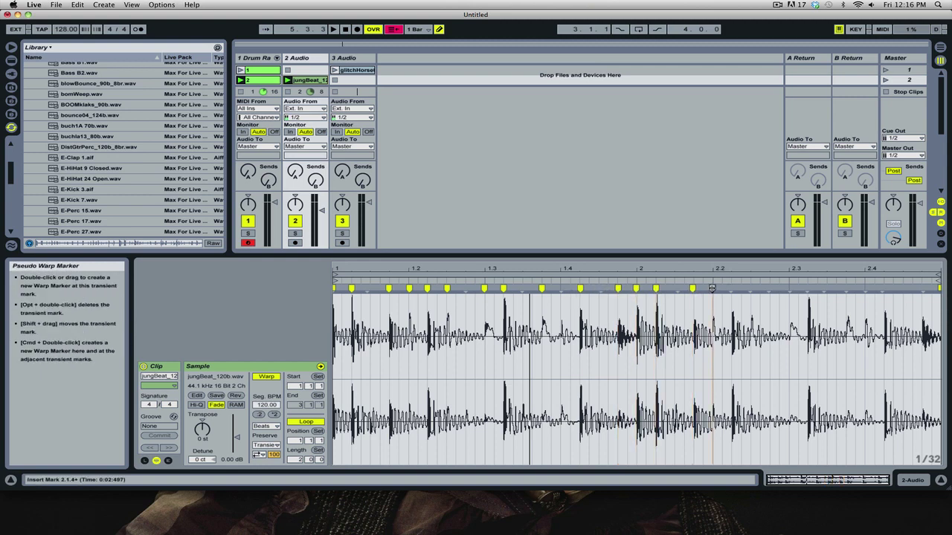
{"action": "double_click", "coordinate": [711, 288]}
{"action": "double_click", "coordinate": [731, 288]}
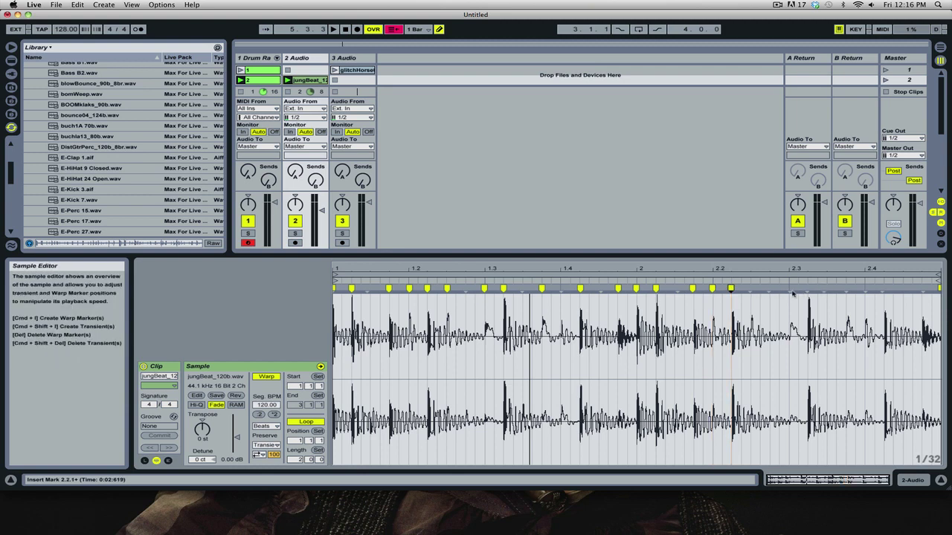
{"action": "double_click", "coordinate": [790, 288]}
{"action": "double_click", "coordinate": [808, 288]}
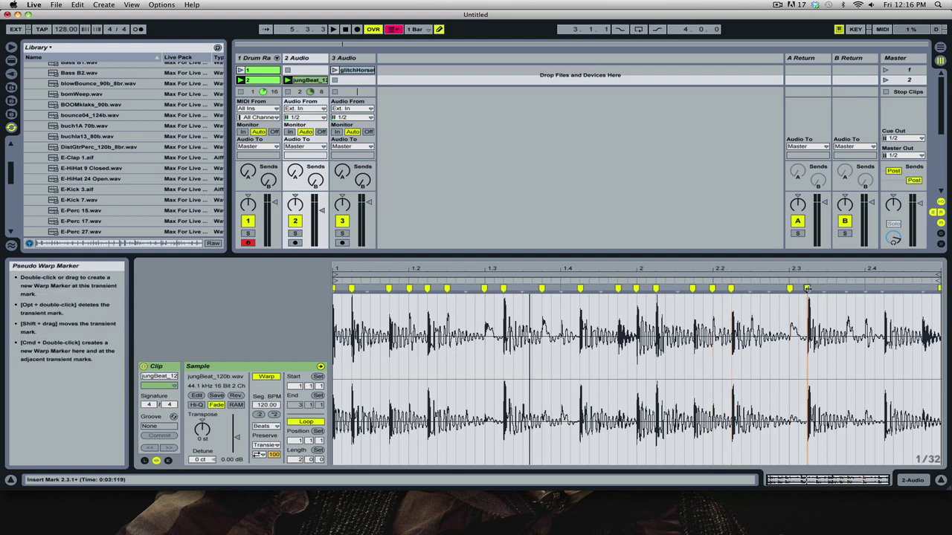
{"action": "double_click", "coordinate": [845, 288]}
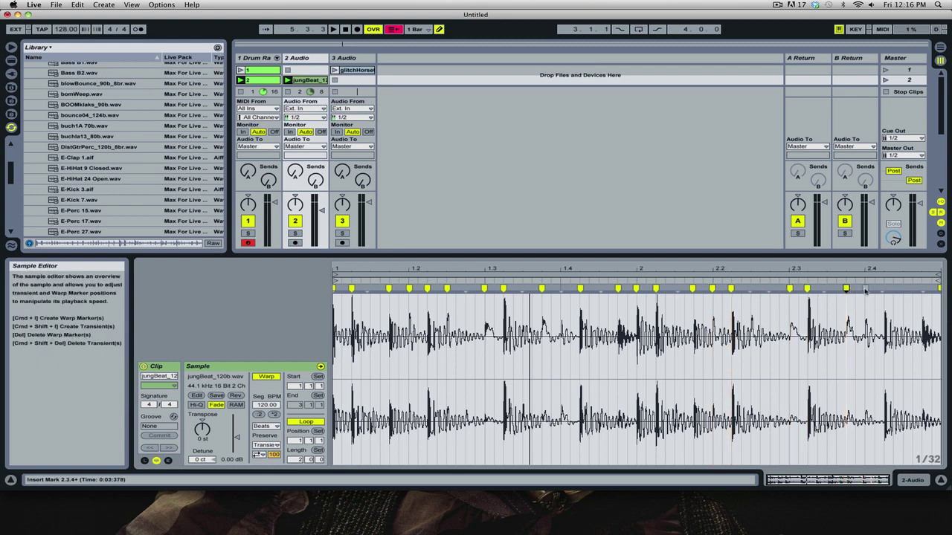
{"action": "double_click", "coordinate": [865, 289]}
{"action": "double_click", "coordinate": [882, 289]}
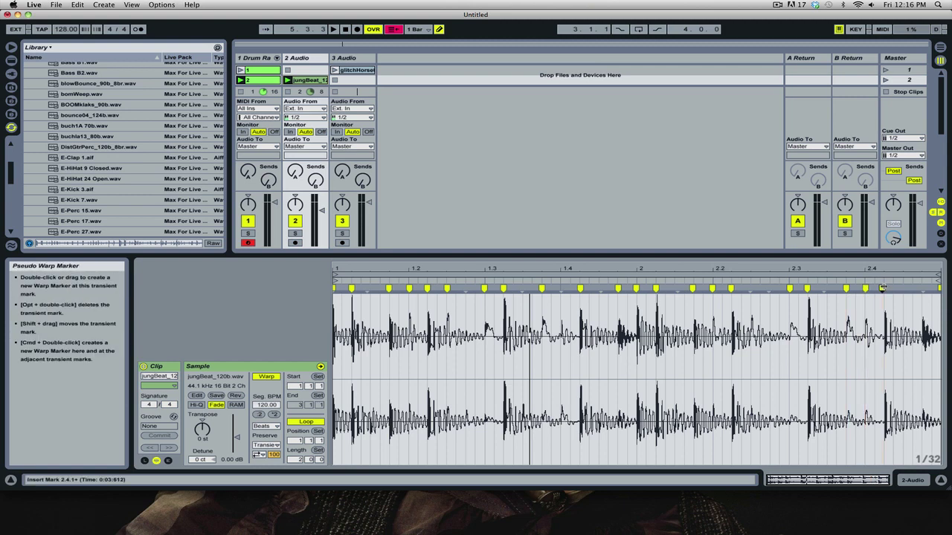
{"action": "double_click", "coordinate": [923, 289]}
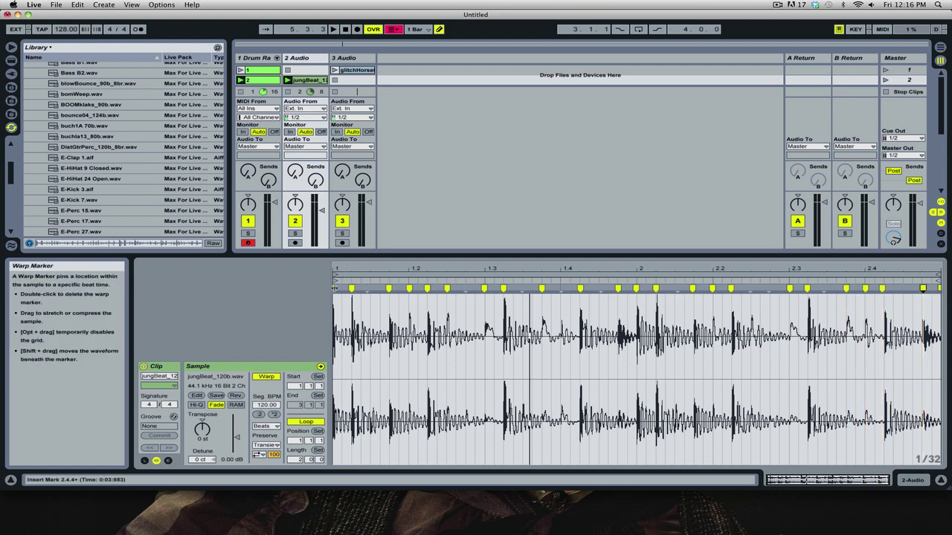
Slice the jungBeat clip to a new MIDI track per Warp Marker with the Built-in preset, and delete the original audio track.
{"action": "right_click", "coordinate": [334, 288]}
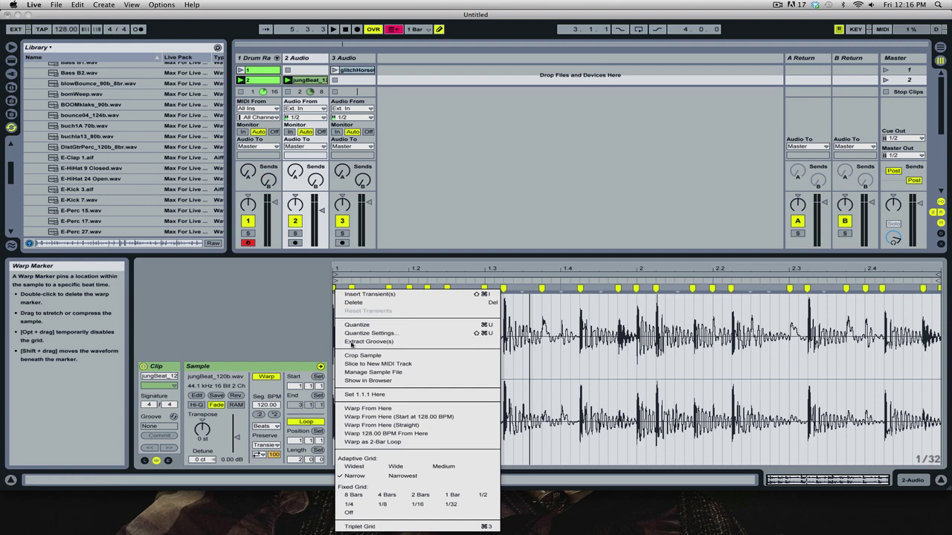
{"action": "left_click", "coordinate": [378, 364]}
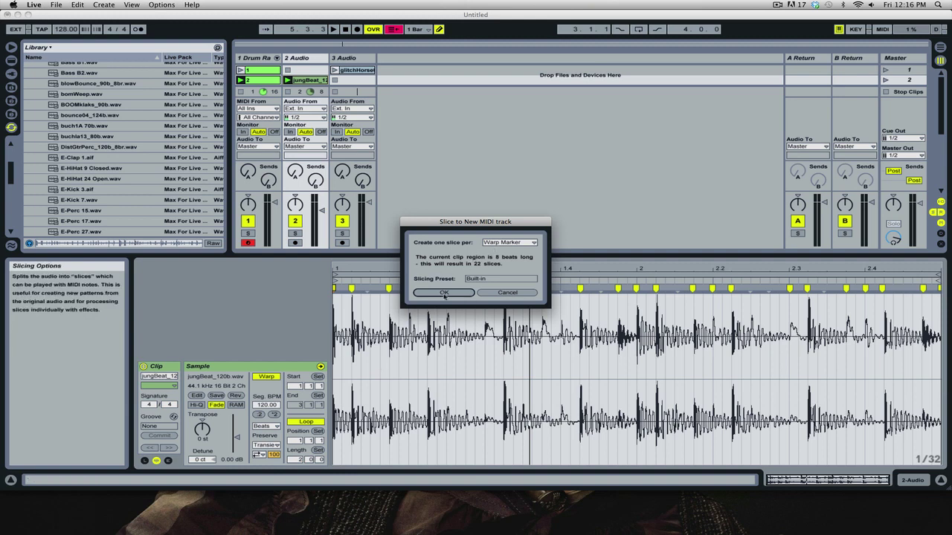
{"action": "left_click", "coordinate": [444, 293]}
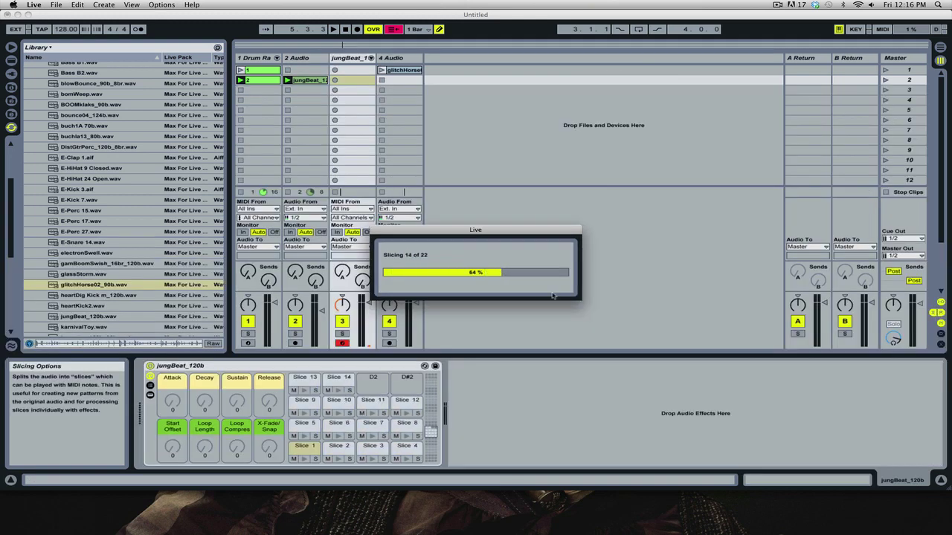
{"action": "left_click", "coordinate": [312, 59]}
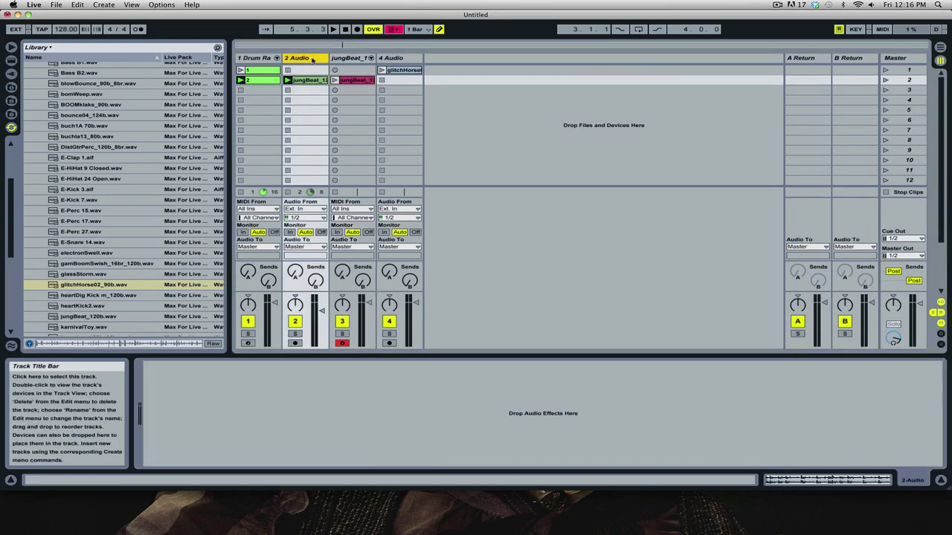
{"action": "key", "text": "Delete"}
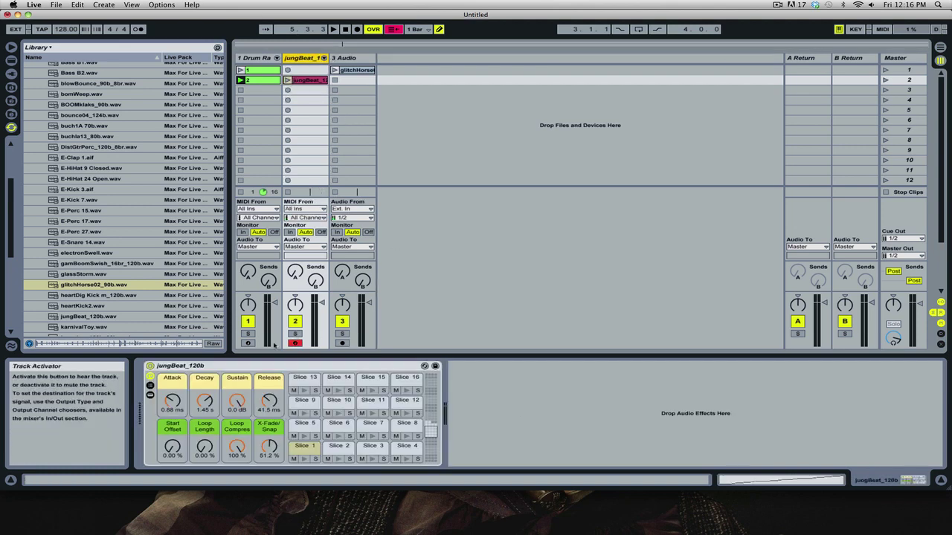
Set the sliced jungBeat rack's Sustain to -inf dB and Decay to 69.7 ms while playing its clip, with track volume at -2.7 dB.
{"action": "left_click_drag", "start_coordinate": [238, 399], "coordinate": [204, 417]}
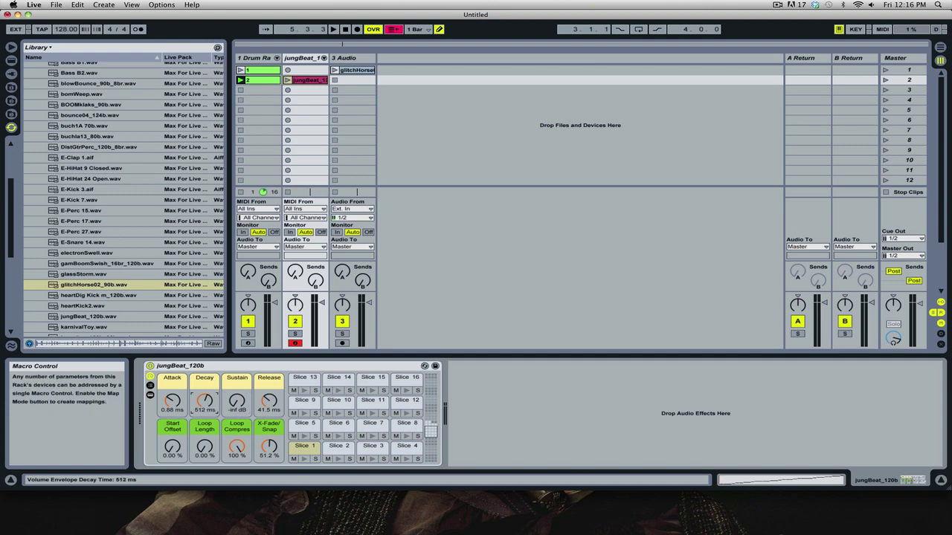
{"action": "left_click", "coordinate": [287, 80]}
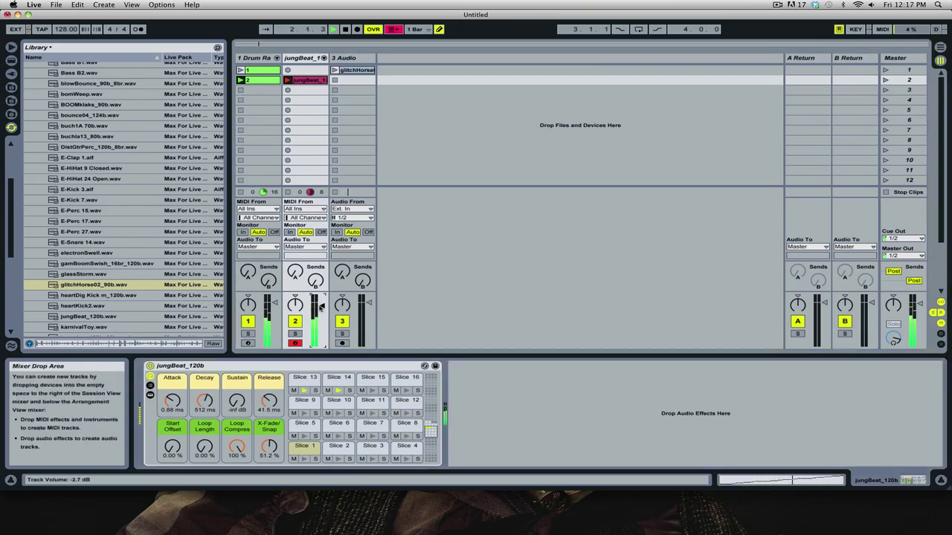
{"action": "left_click_drag", "start_coordinate": [204, 401], "coordinate": [204, 419]}
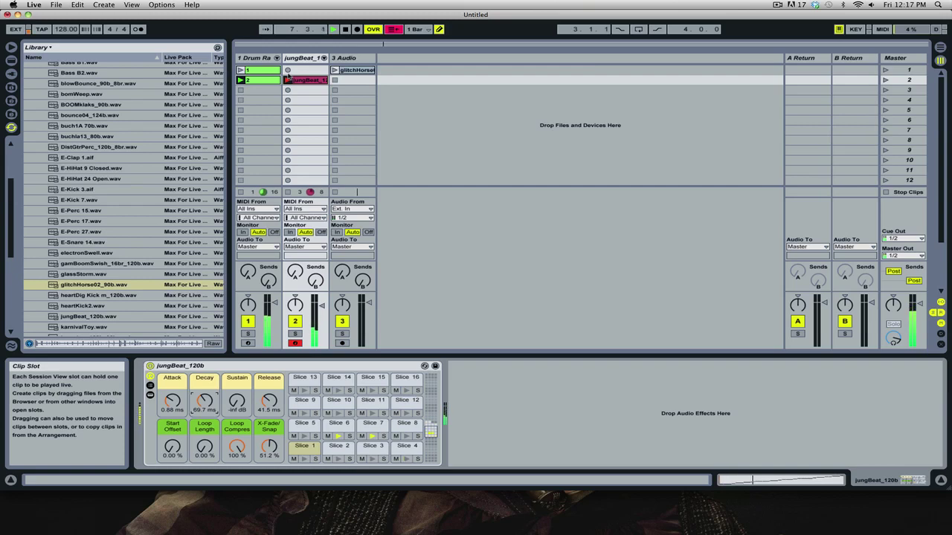
Move the glitchHorse clip to the second slot of its track, launch it, and lower the track volume to -7.0 dB.
{"action": "left_click_drag", "start_coordinate": [349, 71], "coordinate": [351, 80]}
{"action": "left_click", "coordinate": [335, 80]}
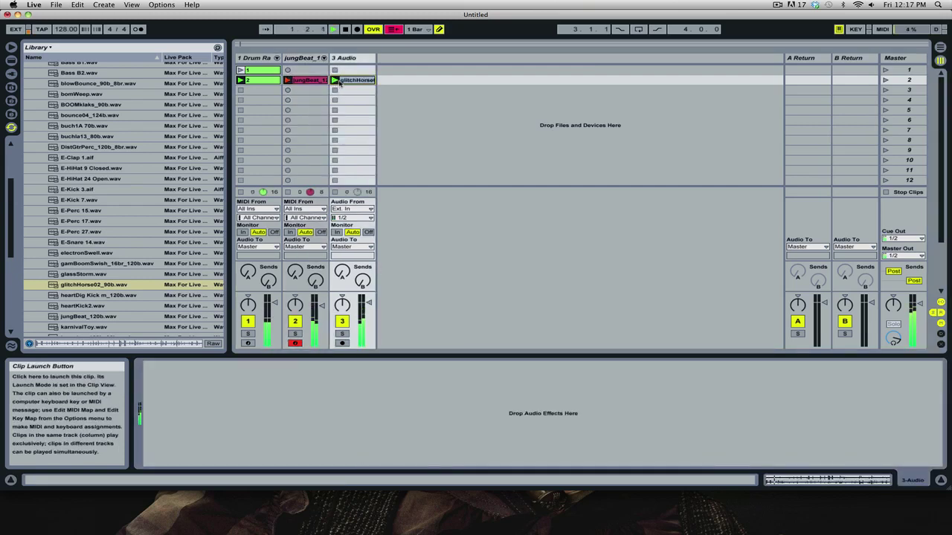
{"action": "left_click_drag", "start_coordinate": [363, 311], "coordinate": [364, 321]}
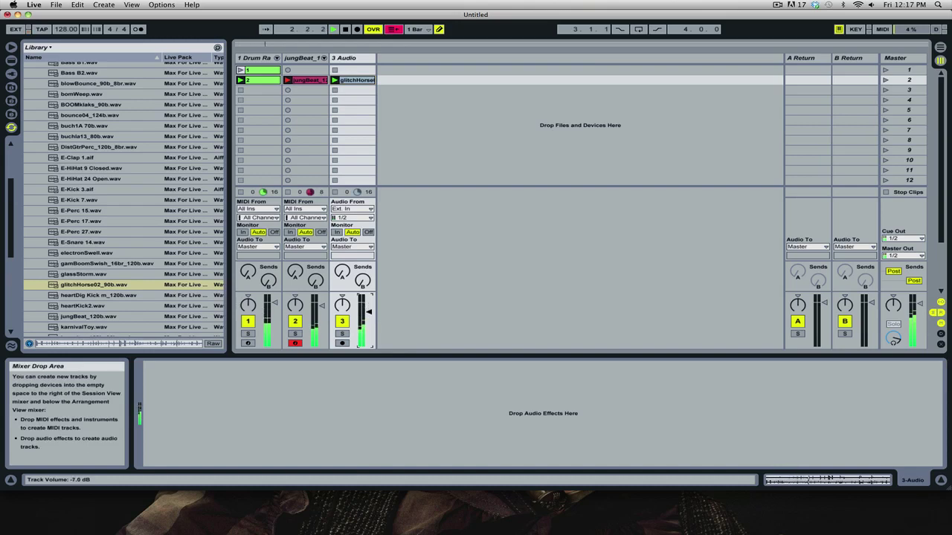
Add a high-pass Auto Filter to the glitchHorse track and, with the track soloed, set its frequency to 1.95 kHz and Q to 1.28.
{"action": "left_click", "coordinate": [350, 63]}
{"action": "left_click", "coordinate": [11, 60]}
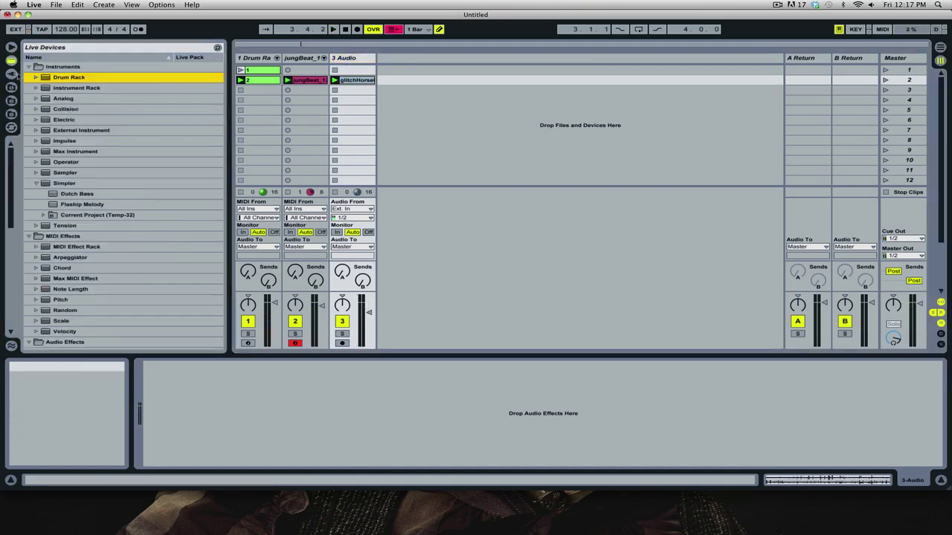
{"action": "left_click", "coordinate": [36, 183]}
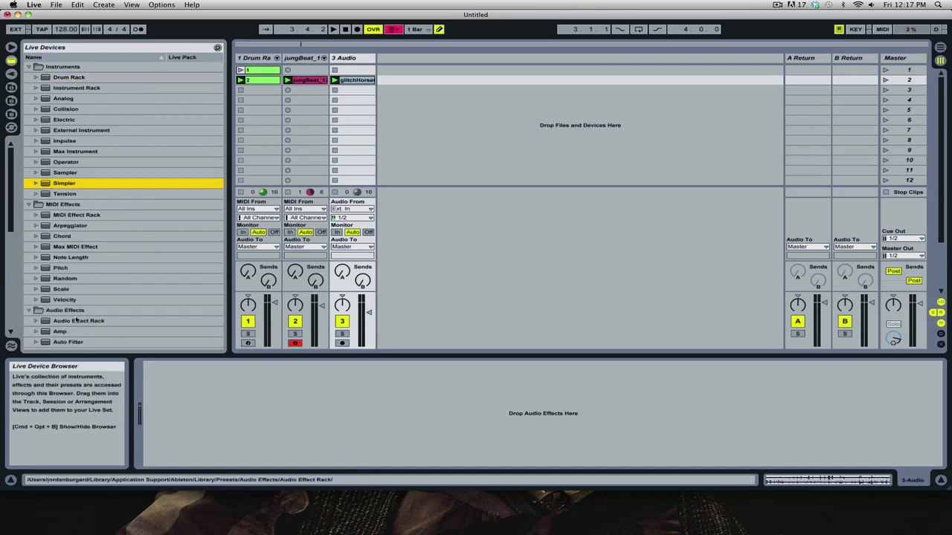
{"action": "left_click_drag", "start_coordinate": [61, 341], "coordinate": [240, 414]}
{"action": "key", "text": "space"}
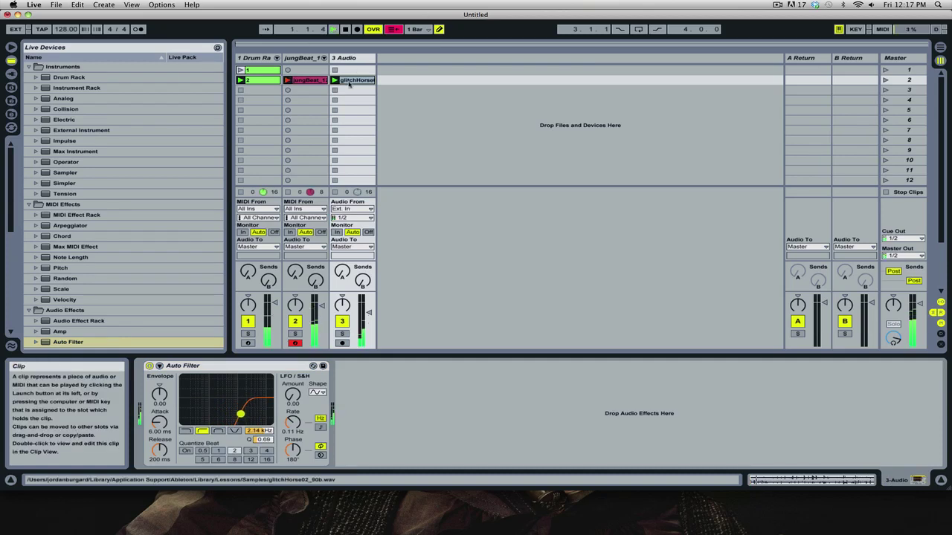
{"action": "left_click", "coordinate": [342, 334]}
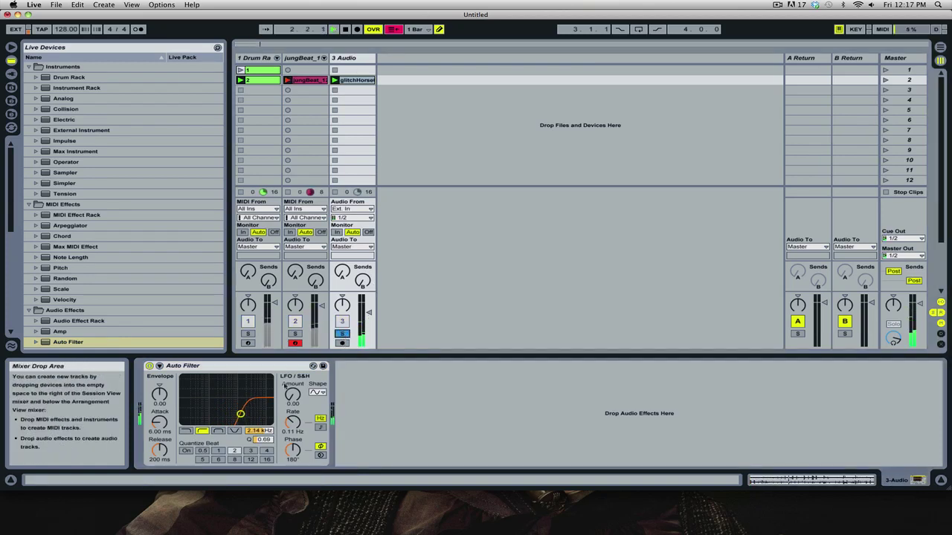
{"action": "left_click_drag", "start_coordinate": [239, 415], "coordinate": [239, 404]}
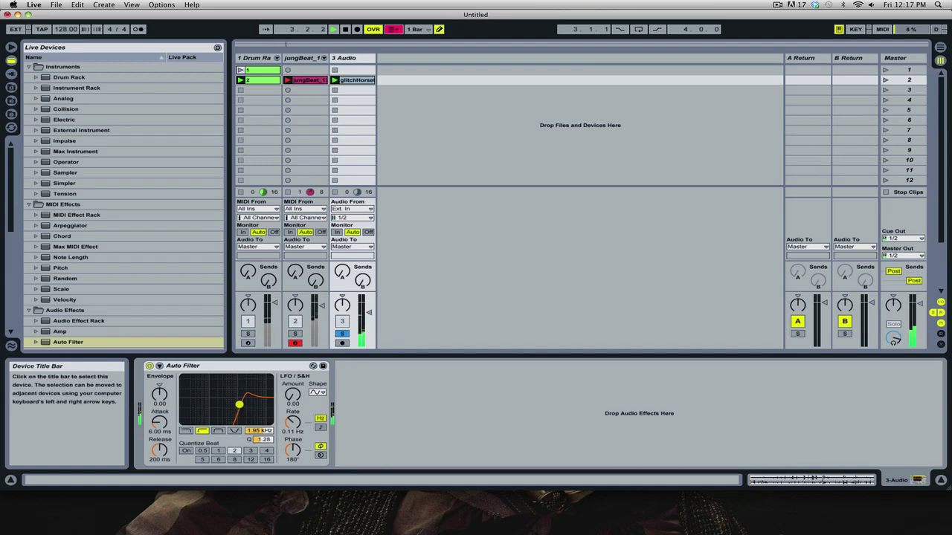
Add a Reverb after the Auto Filter with Size 13.46, Decay Time 1.22 s and Dry/Wet 44%, and unsolo the track.
{"action": "scroll", "coordinate": [127, 223], "scroll_direction": "down", "scroll_amount": 10}
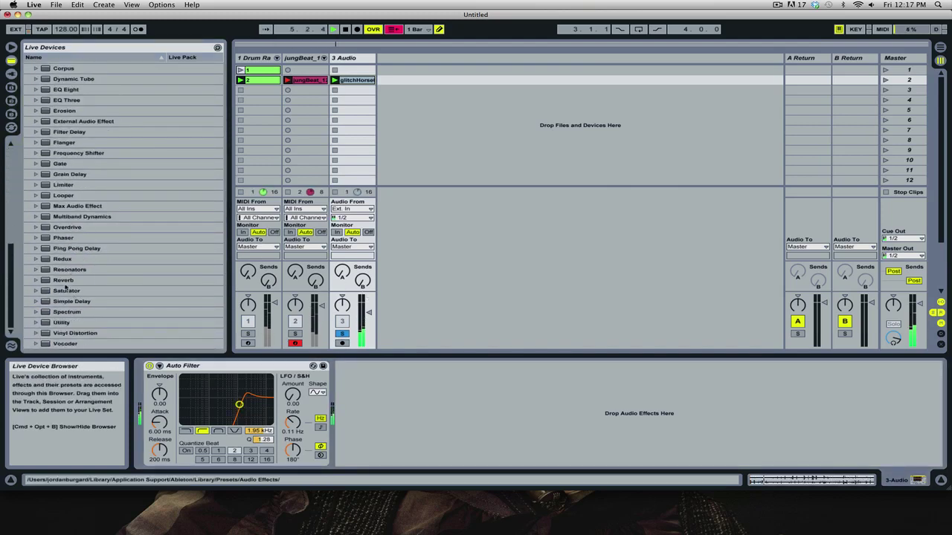
{"action": "left_click_drag", "start_coordinate": [63, 281], "coordinate": [425, 413]}
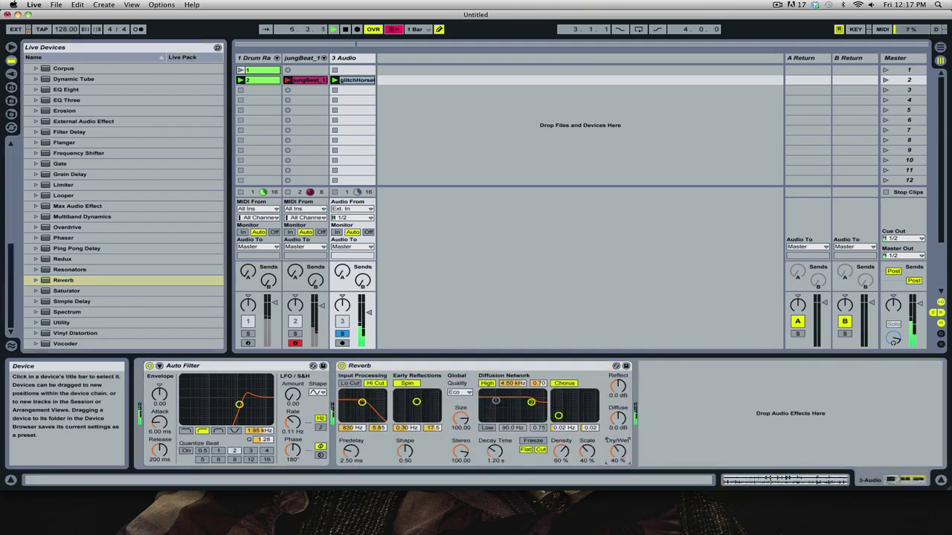
{"action": "left_click_drag", "start_coordinate": [618, 452], "coordinate": [618, 462]}
{"action": "left_click_drag", "start_coordinate": [460, 418], "coordinate": [495, 465]}
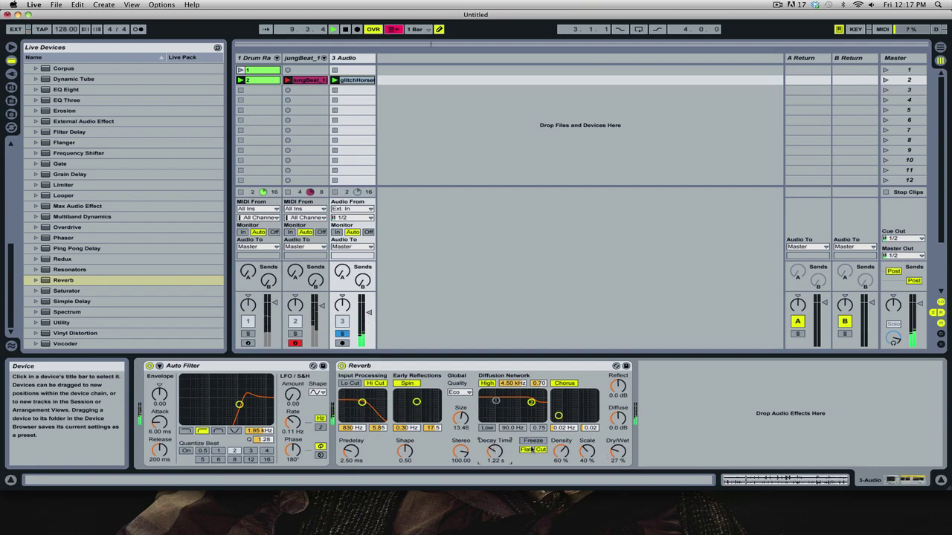
{"action": "left_click_drag", "start_coordinate": [618, 454], "coordinate": [618, 445]}
{"action": "left_click", "coordinate": [342, 333]}
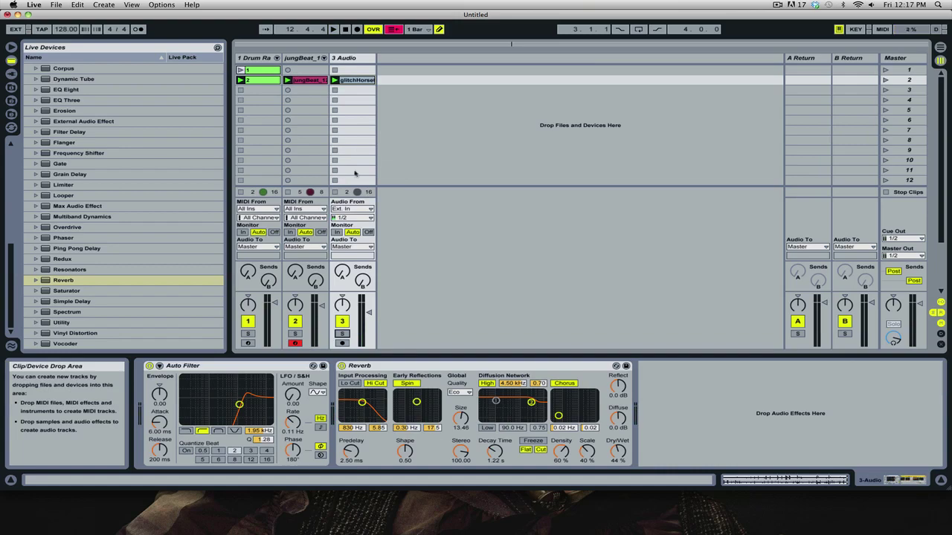
Insert a new audio track after the glitchHorse track and shrink the detail area so more clip slots are shown.
{"action": "double_click", "coordinate": [262, 80]}
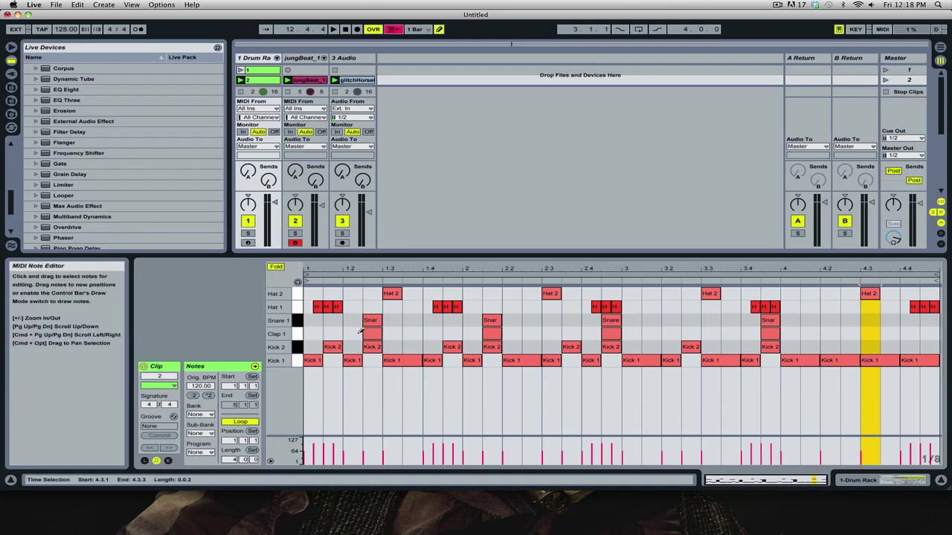
{"action": "right_click", "coordinate": [339, 58]}
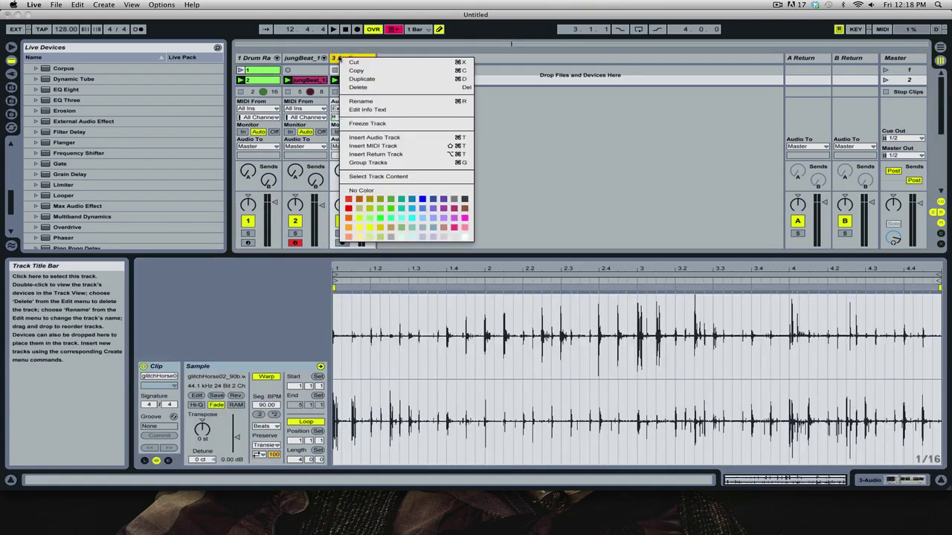
{"action": "left_click", "coordinate": [387, 137]}
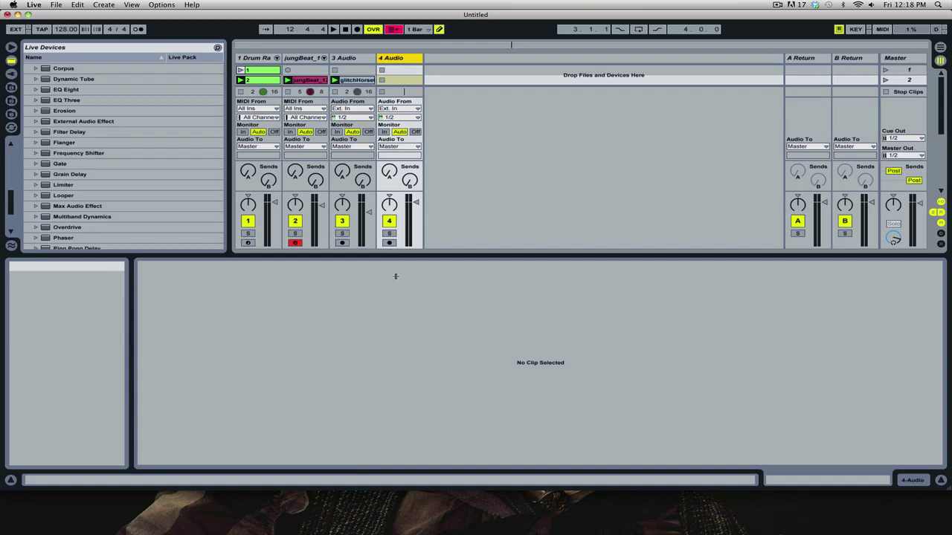
{"action": "left_click_drag", "start_coordinate": [395, 275], "coordinate": [397, 376]}
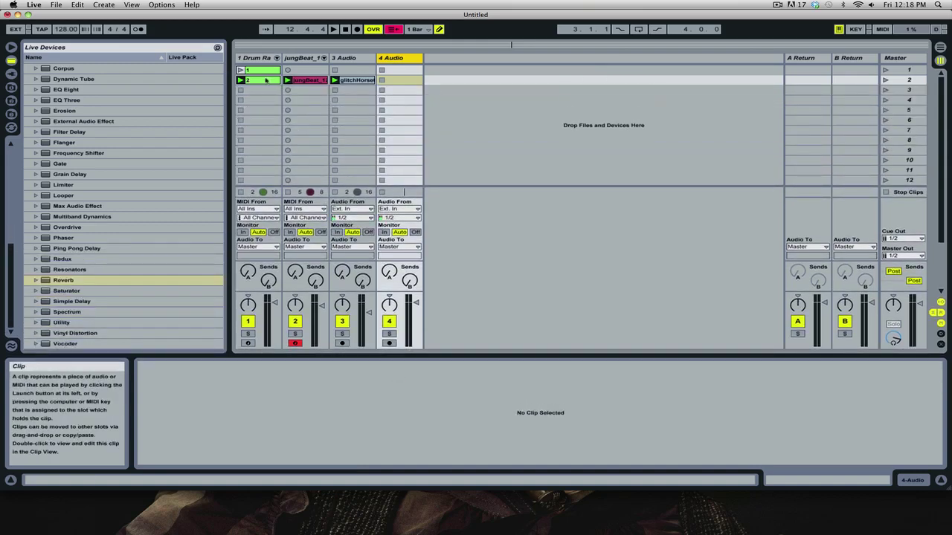
Browse the library's lesson samples and preview BOOMklaks_90b.wav, Bass B2.wav and Bass B1.wav.
{"action": "left_click", "coordinate": [11, 101]}
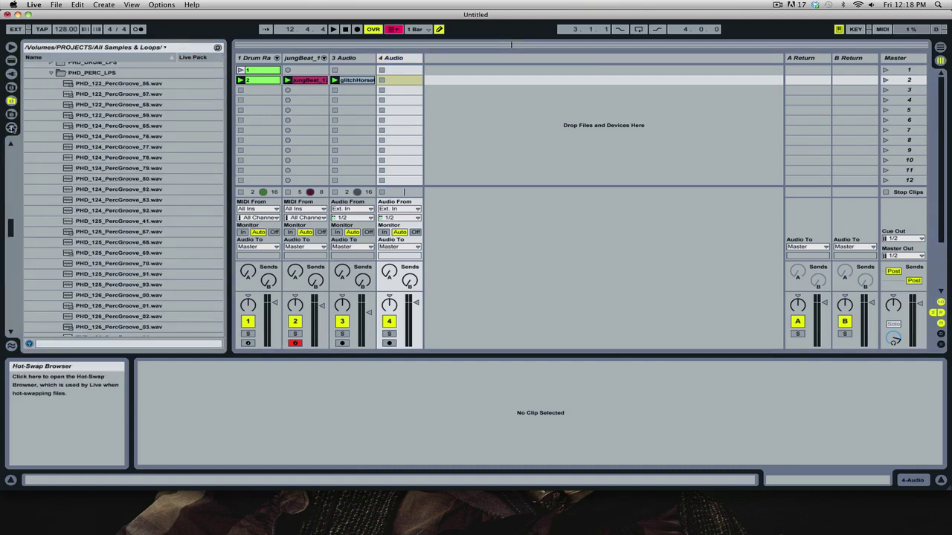
{"action": "left_click", "coordinate": [11, 128]}
{"action": "scroll", "coordinate": [75, 244], "scroll_direction": "up", "scroll_amount": 5}
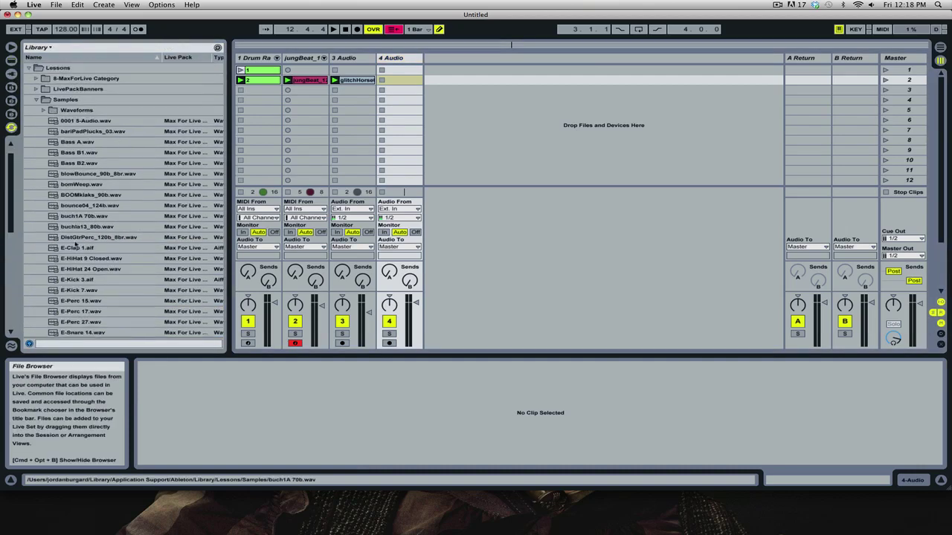
{"action": "scroll", "coordinate": [75, 243], "scroll_direction": "down", "scroll_amount": 5}
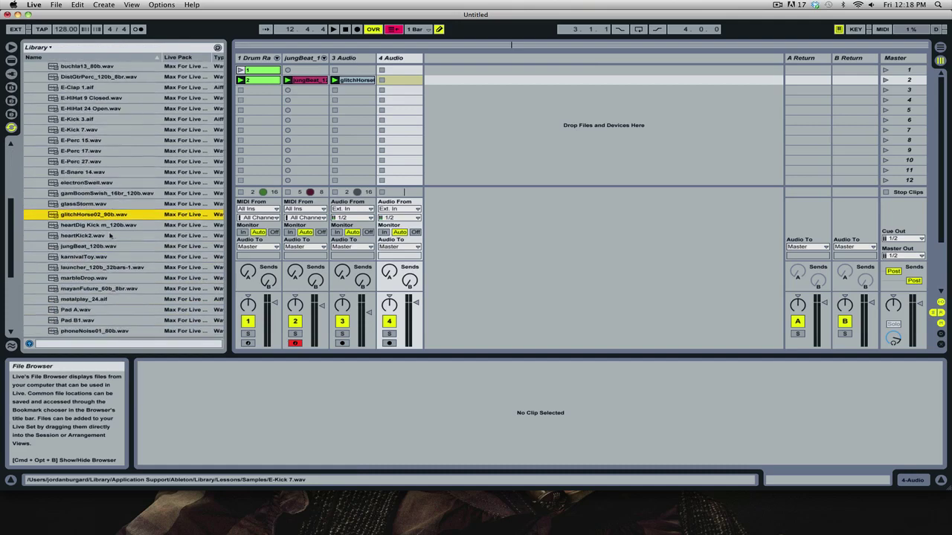
{"action": "scroll", "coordinate": [91, 104], "scroll_direction": "up", "scroll_amount": 3}
{"action": "left_click", "coordinate": [89, 115]}
{"action": "scroll", "coordinate": [92, 121], "scroll_direction": "up", "scroll_amount": 1}
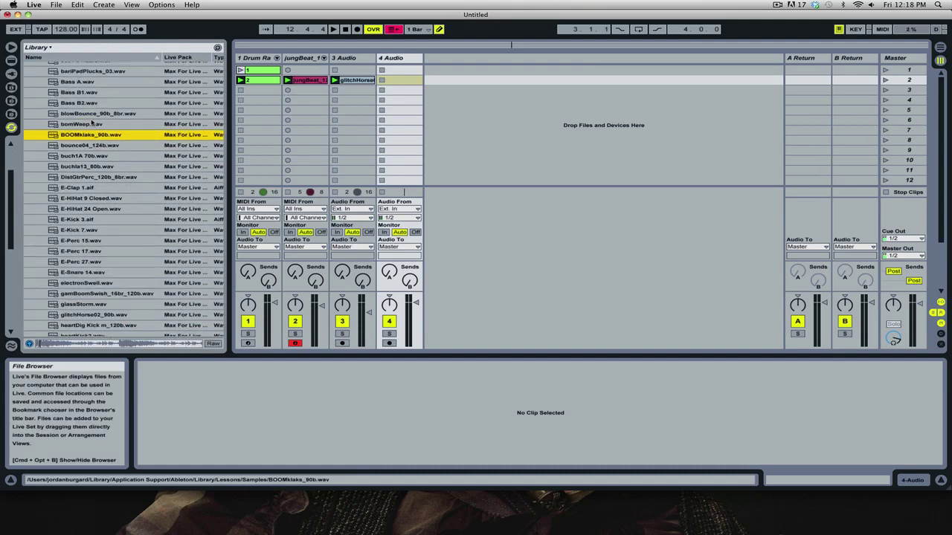
{"action": "scroll", "coordinate": [91, 123], "scroll_direction": "up", "scroll_amount": 1}
{"action": "left_click", "coordinate": [83, 112]}
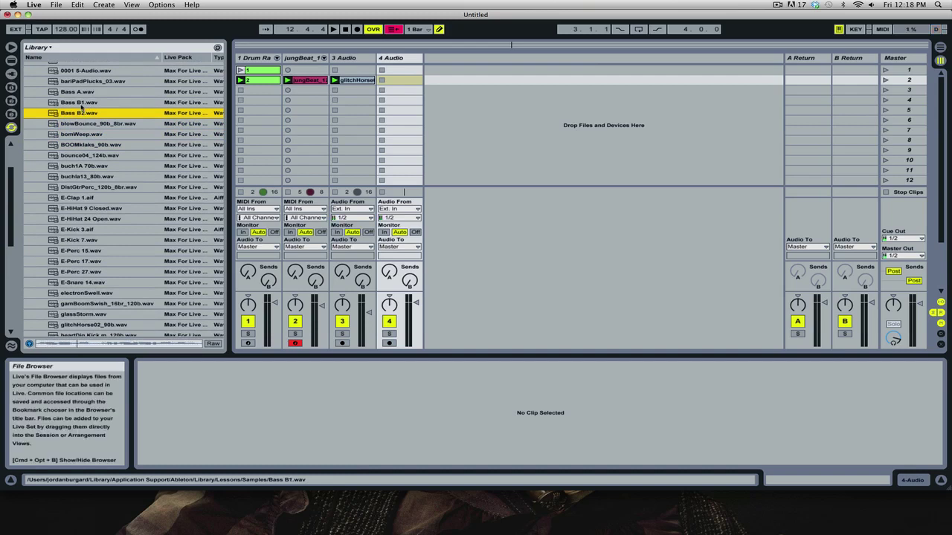
{"action": "left_click", "coordinate": [81, 103]}
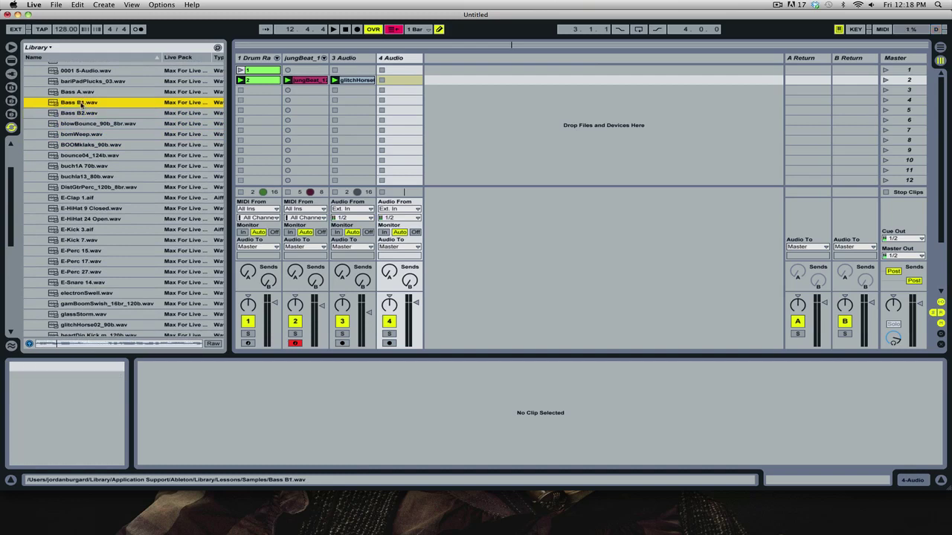
Add Bass B1.wav to the second slot of the new audio track and bring up the device list and the track's empty device chain.
{"action": "scroll", "coordinate": [82, 111], "scroll_direction": "up", "scroll_amount": 6}
{"action": "left_click_drag", "start_coordinate": [80, 177], "coordinate": [409, 81]}
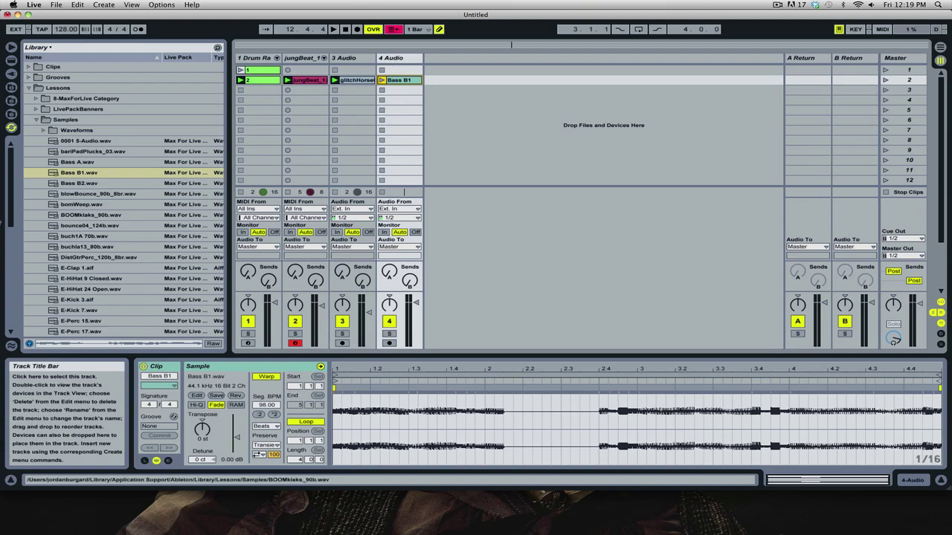
{"action": "left_click", "coordinate": [11, 60]}
{"action": "scroll", "coordinate": [107, 202], "scroll_direction": "up", "scroll_amount": 10}
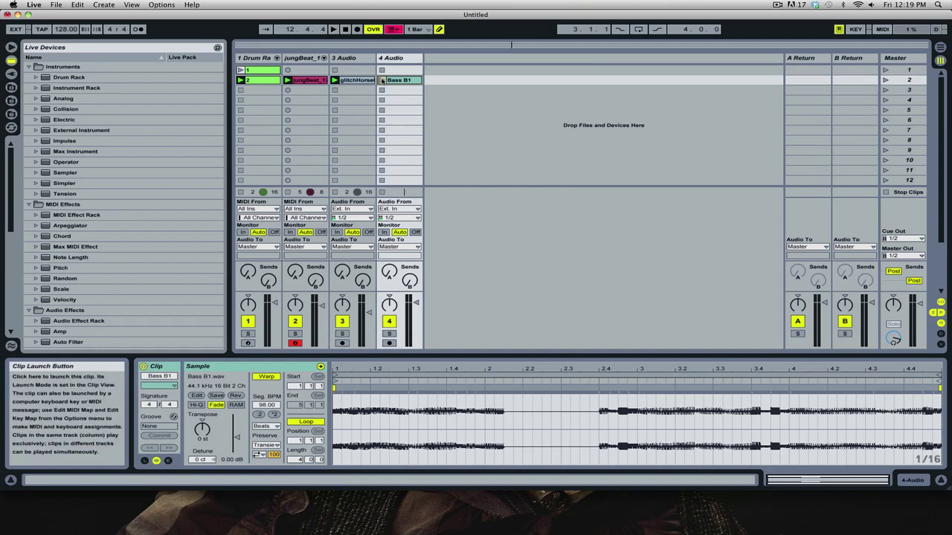
{"action": "left_click", "coordinate": [393, 59]}
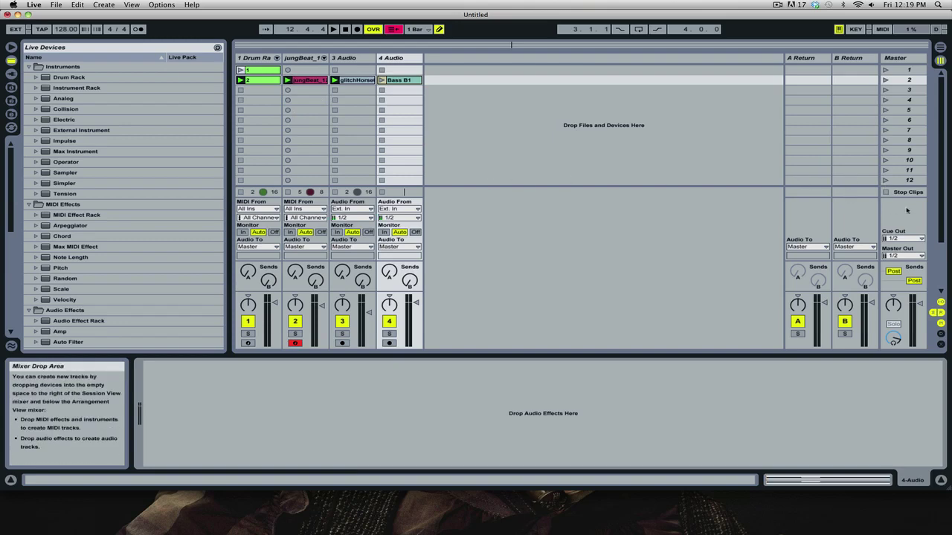
Stop all playing clips, switch off the Back to Arrangement state, and briefly check the Arrangement View before returning to the Session View.
{"action": "left_click", "coordinate": [885, 191]}
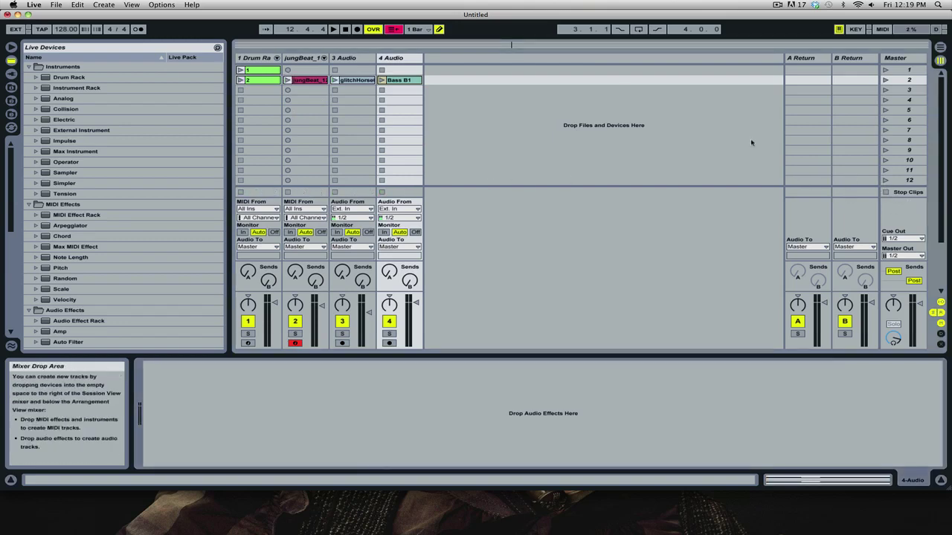
{"action": "left_click", "coordinate": [396, 29]}
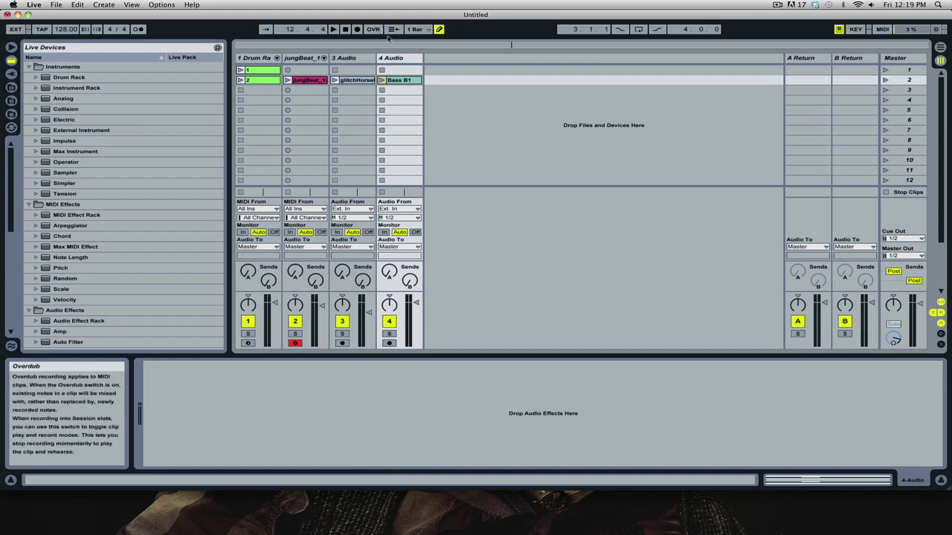
{"action": "key", "text": "Tab"}
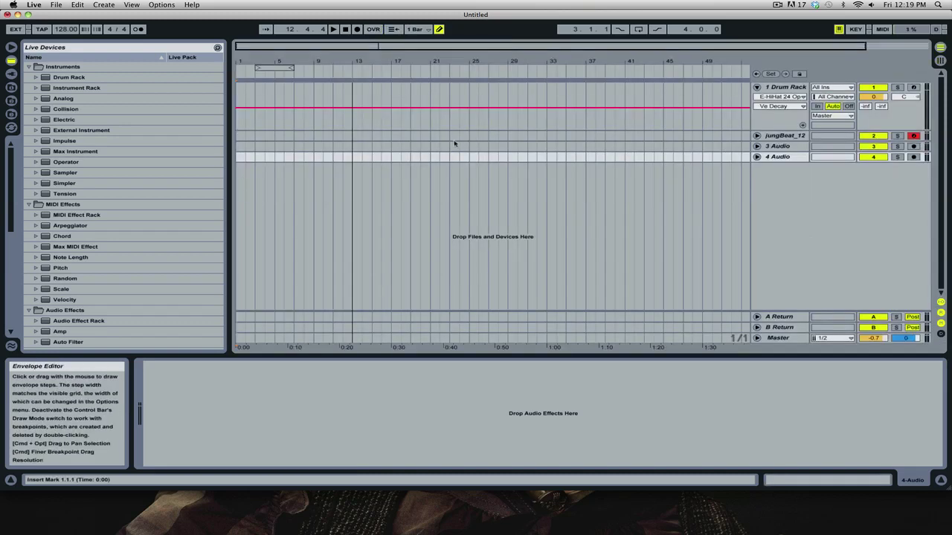
{"action": "key", "text": "Tab"}
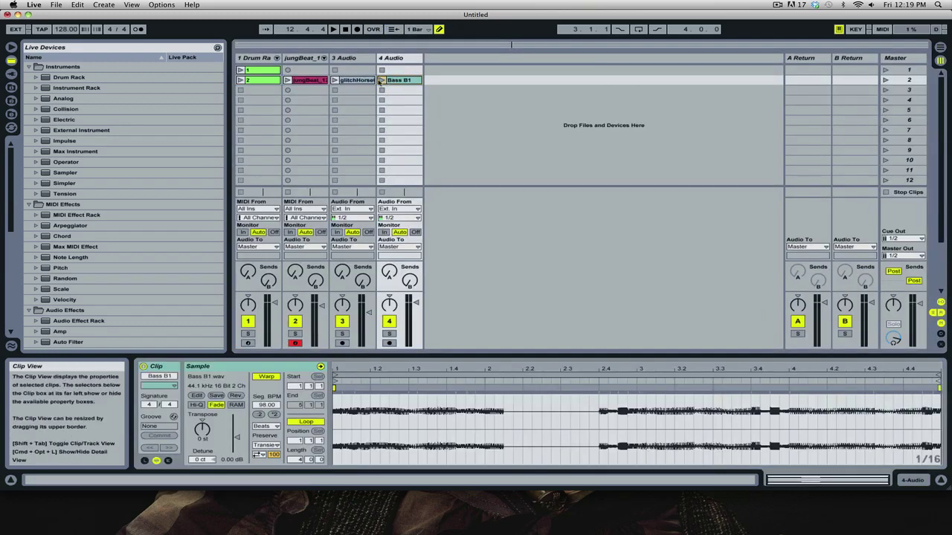
Launch the Bass B1 clip, zoom into the start of its waveform, and add a warp marker on the transient near 1.1.2.
{"action": "double_click", "coordinate": [395, 79]}
{"action": "left_click", "coordinate": [381, 80]}
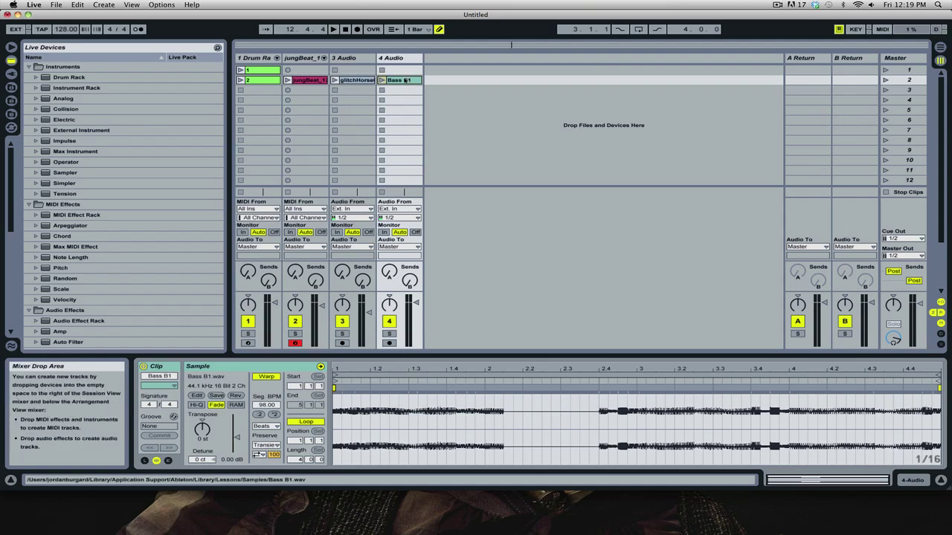
{"action": "key", "text": "space"}
{"action": "left_click_drag", "start_coordinate": [350, 370], "coordinate": [369, 405]}
{"action": "key", "text": "space"}
{"action": "left_click_drag", "start_coordinate": [369, 370], "coordinate": [368, 365]}
{"action": "key", "text": "space"}
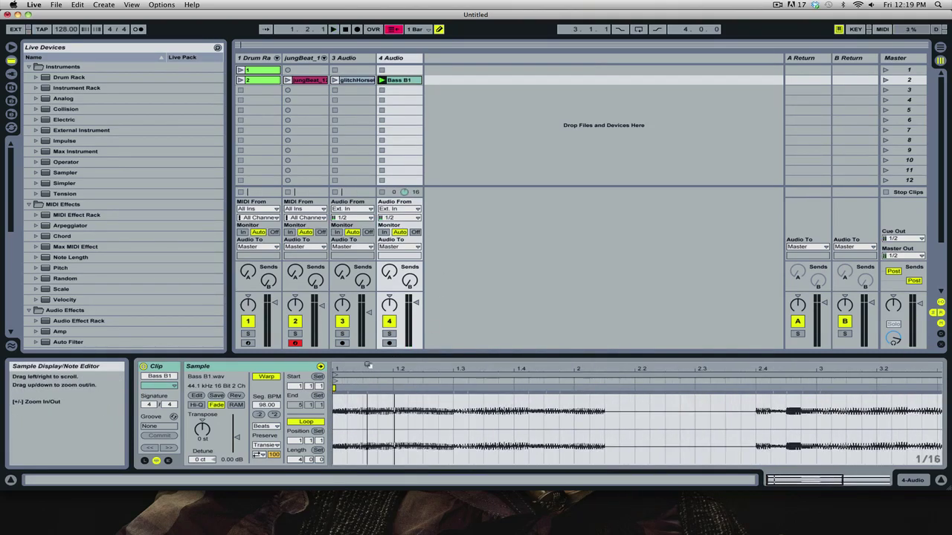
{"action": "key", "text": "space"}
{"action": "double_click", "coordinate": [348, 388]}
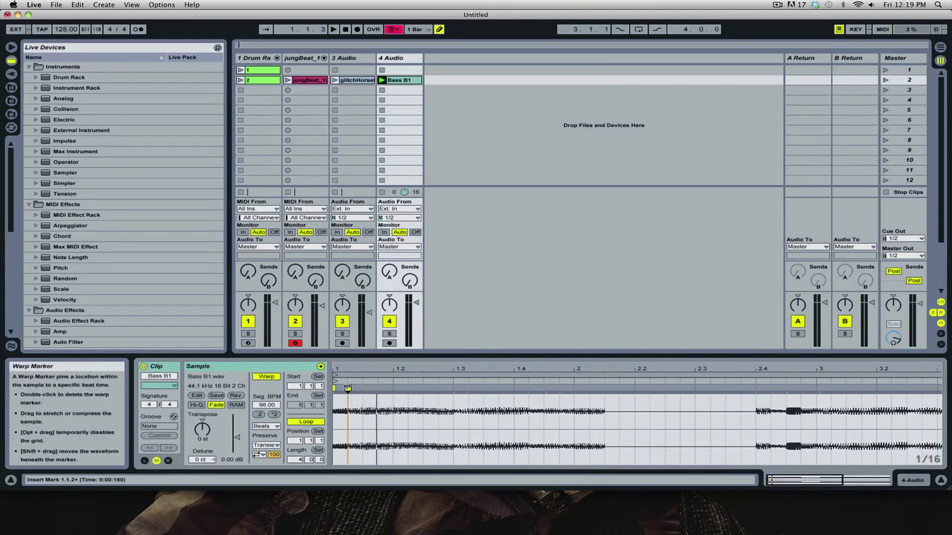
Lower the set's tempo to 91 BPM and play the Bass B1 clip.
{"action": "left_click_drag", "start_coordinate": [65, 30], "coordinate": [65, 39]}
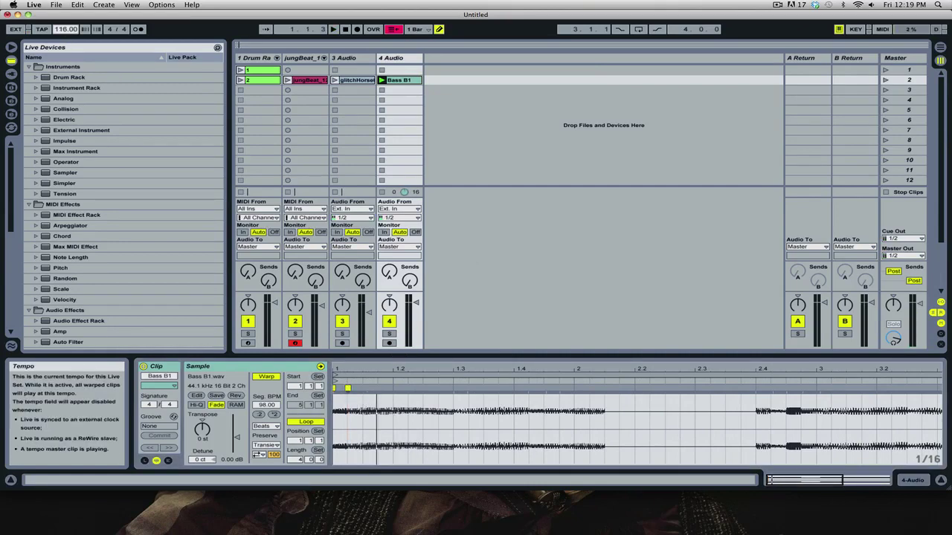
{"action": "key", "text": "space"}
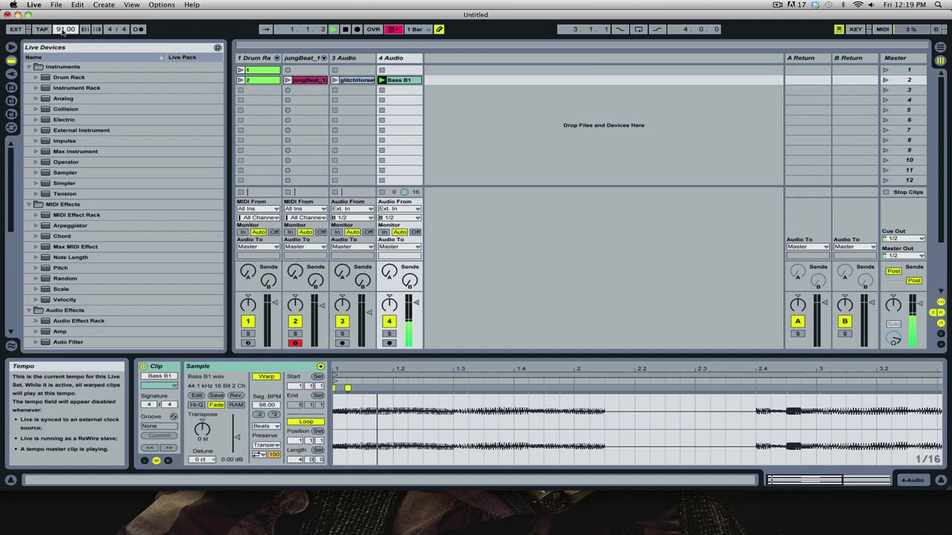
{"action": "left_click", "coordinate": [368, 392]}
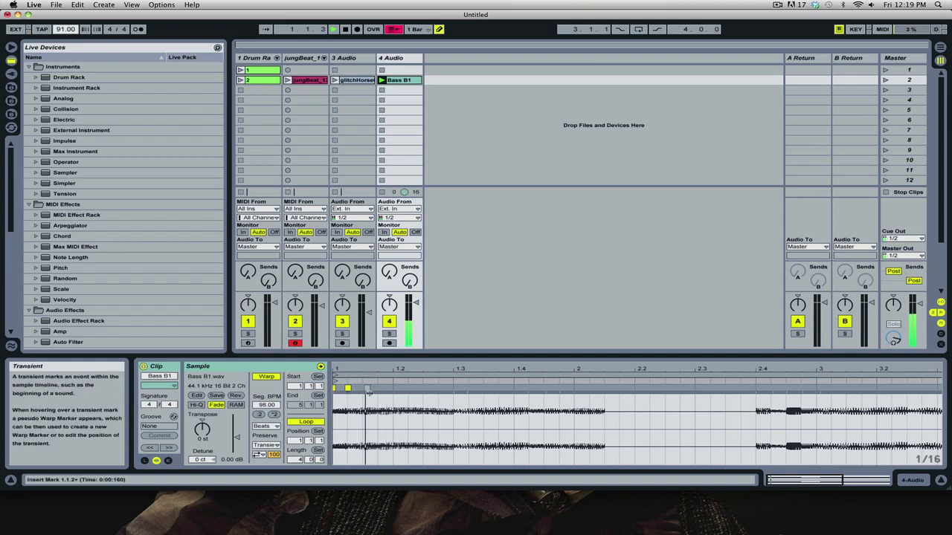
Add five warp markers on the Bass B1 transients between beats 1.3 and 1.4.4.
{"action": "double_click", "coordinate": [453, 388]}
{"action": "double_click", "coordinate": [467, 388]}
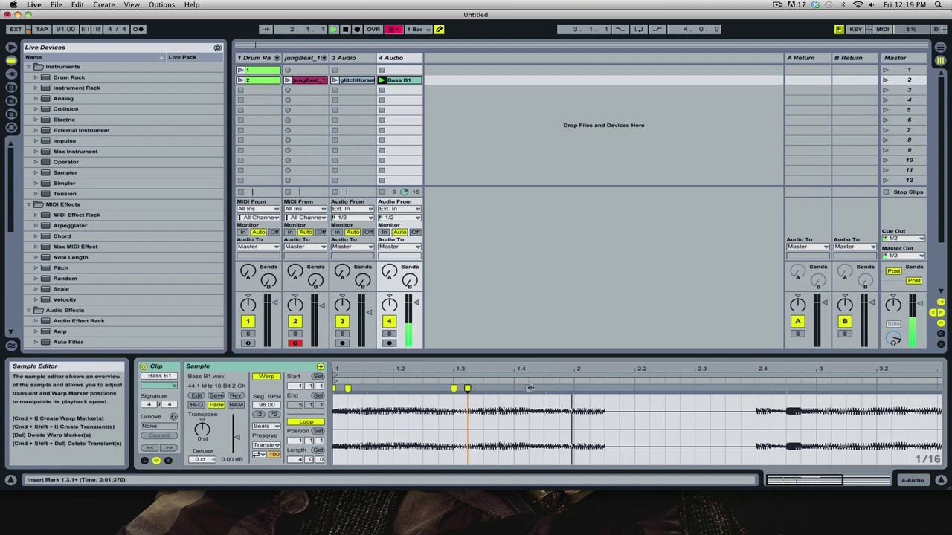
{"action": "double_click", "coordinate": [528, 388]}
{"action": "double_click", "coordinate": [545, 389]}
{"action": "double_click", "coordinate": [559, 389]}
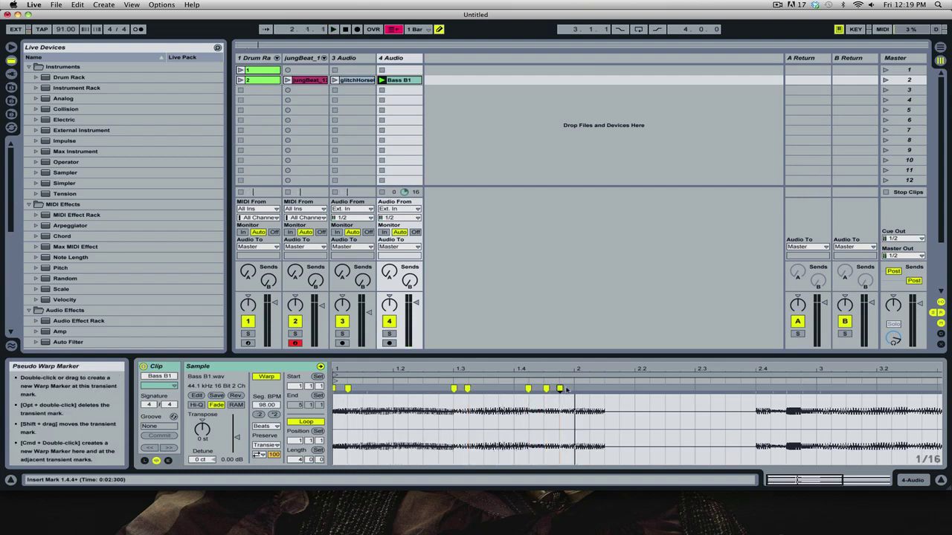
Add warp markers on the Bass B1 transients from beat 2.4 through 2.4.4 and at the start of bar 3.
{"action": "left_click_drag", "start_coordinate": [605, 371], "coordinate": [334, 371]}
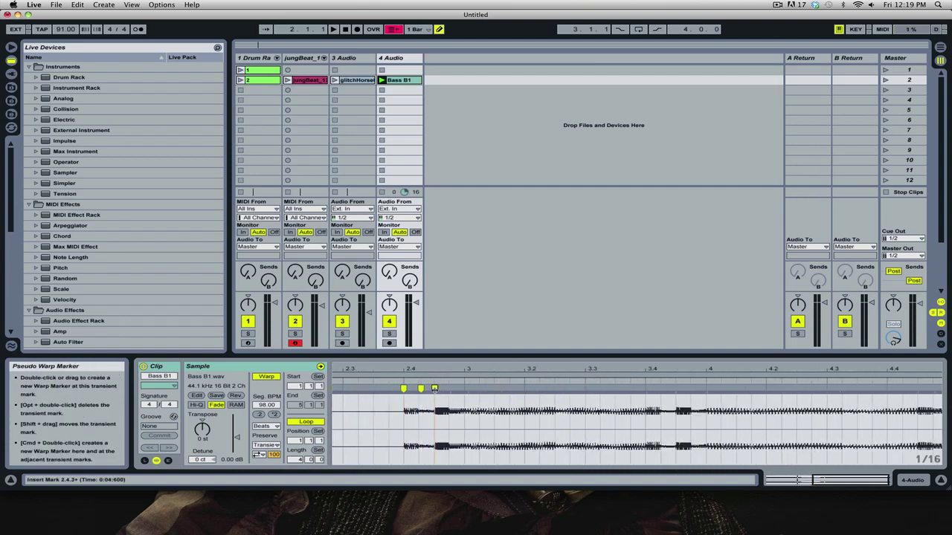
{"action": "double_click", "coordinate": [435, 388]}
{"action": "left_click_drag", "start_coordinate": [420, 393], "coordinate": [422, 410]}
{"action": "double_click", "coordinate": [426, 390]}
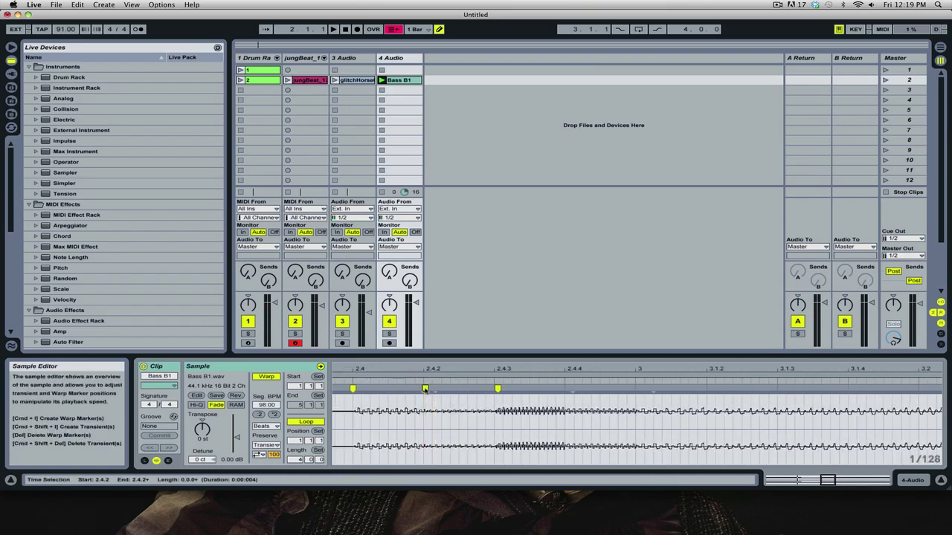
{"action": "key", "text": "space"}
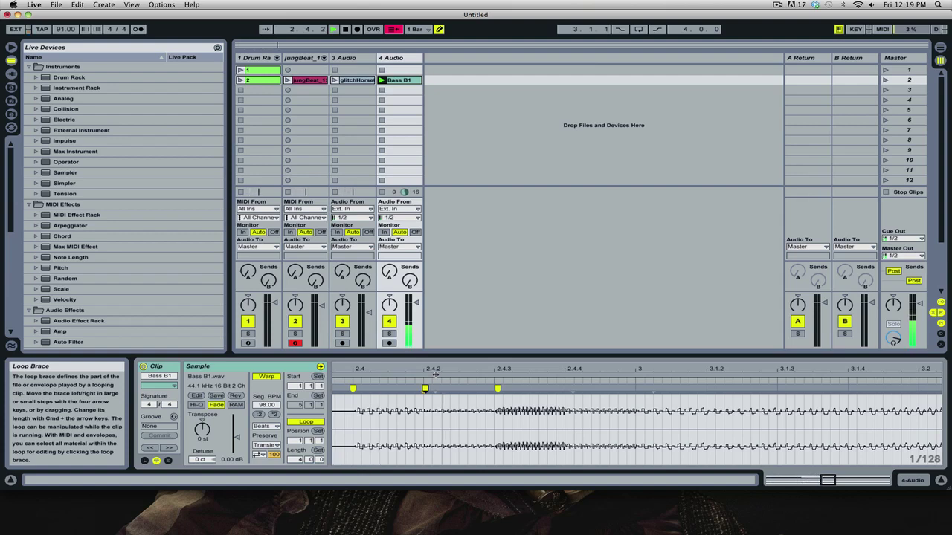
{"action": "double_click", "coordinate": [572, 388]}
{"action": "double_click", "coordinate": [654, 390]}
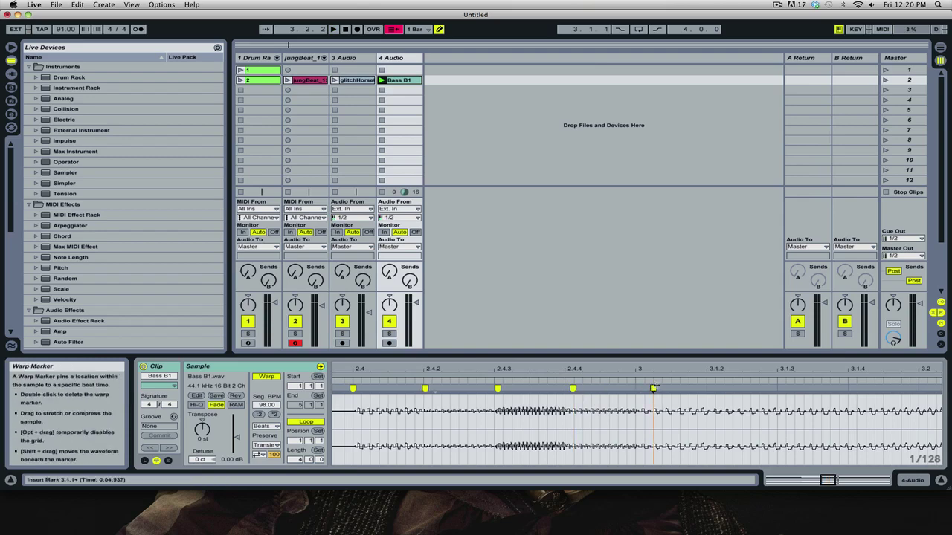
Play the clip and add warp markers on the Bass B1 transients from beat 3.4 to the start of bar 4.
{"action": "mouse_move", "coordinate": [652, 370]}
{"action": "left_mouse_down"}
{"action": "mouse_move", "coordinate": [476, 334]}
{"action": "mouse_move", "coordinate": [491, 297]}
{"action": "left_mouse_up"}
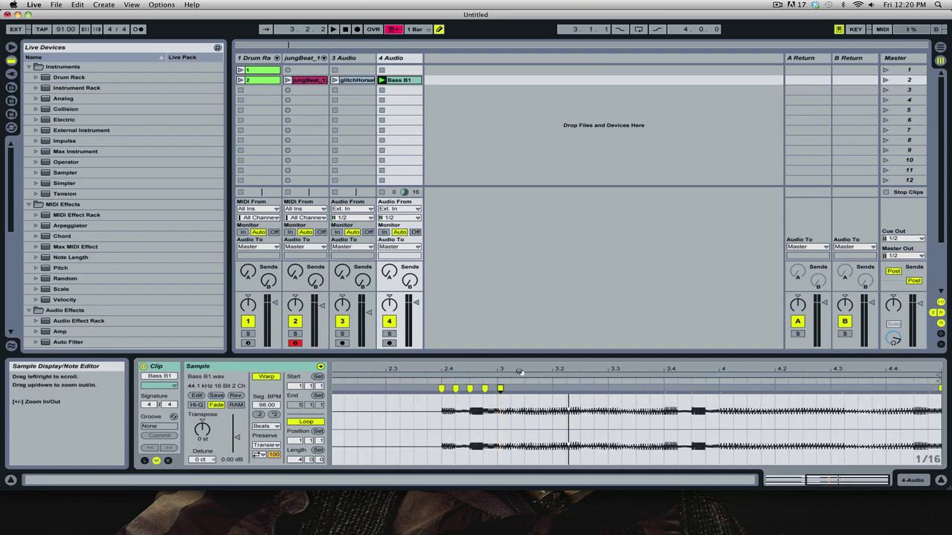
{"action": "key", "text": "space"}
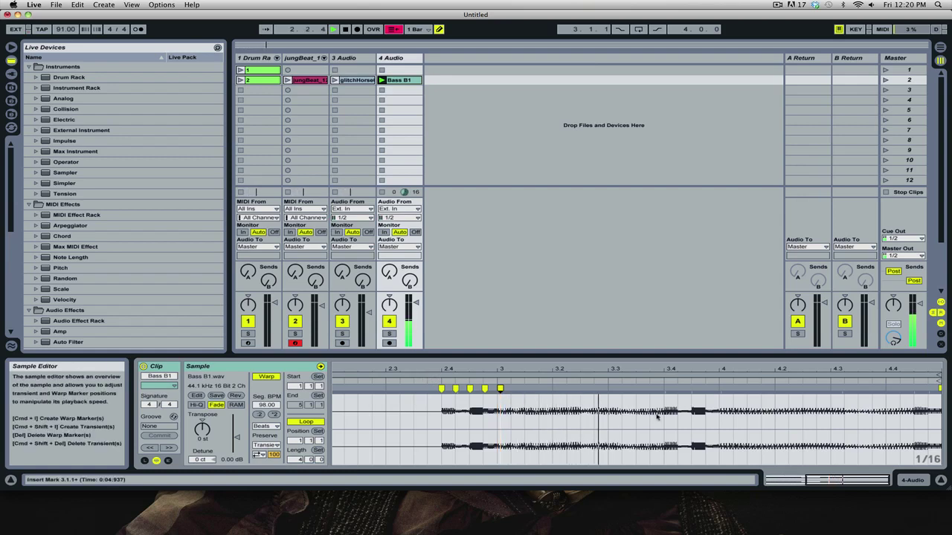
{"action": "double_click", "coordinate": [666, 388]}
{"action": "double_click", "coordinate": [678, 389]}
{"action": "left_click", "coordinate": [691, 388]}
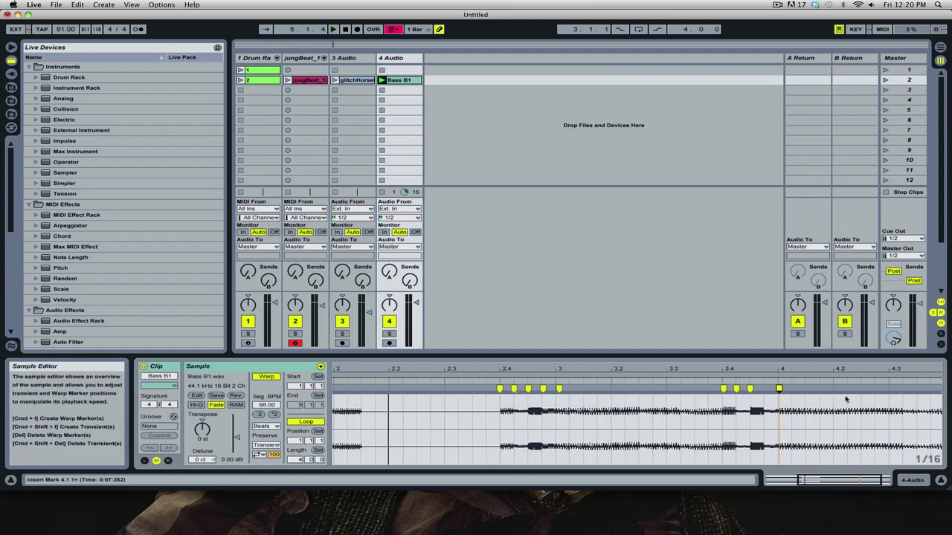
Add warp markers on the remaining Bass B1 transients from beat 4.3 to 4.4.4.
{"action": "double_click", "coordinate": [900, 389]}
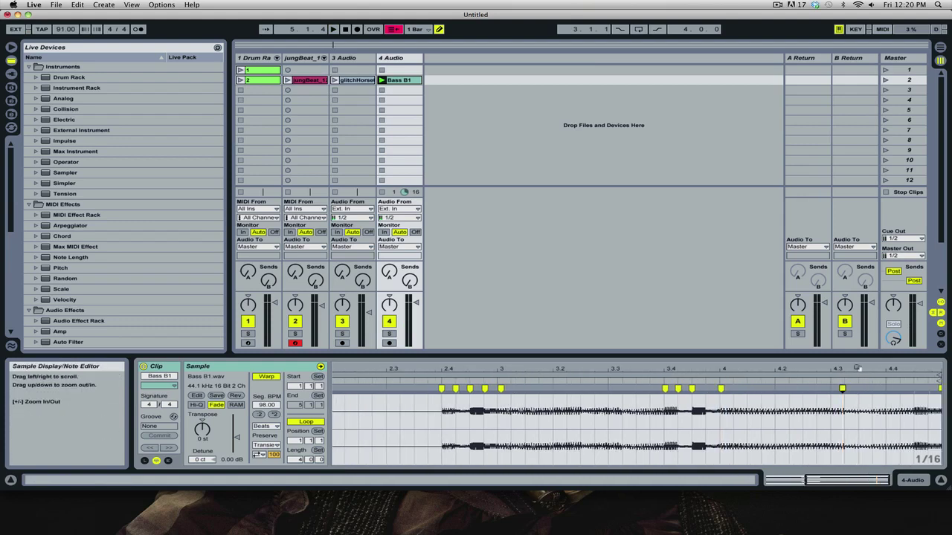
{"action": "key", "text": "space"}
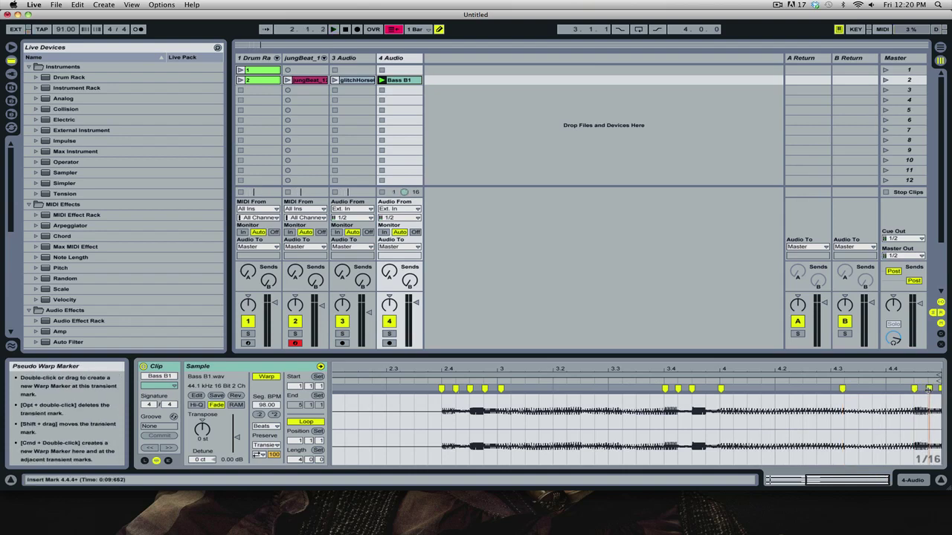
{"action": "left_click_drag", "start_coordinate": [859, 370], "coordinate": [885, 344]}
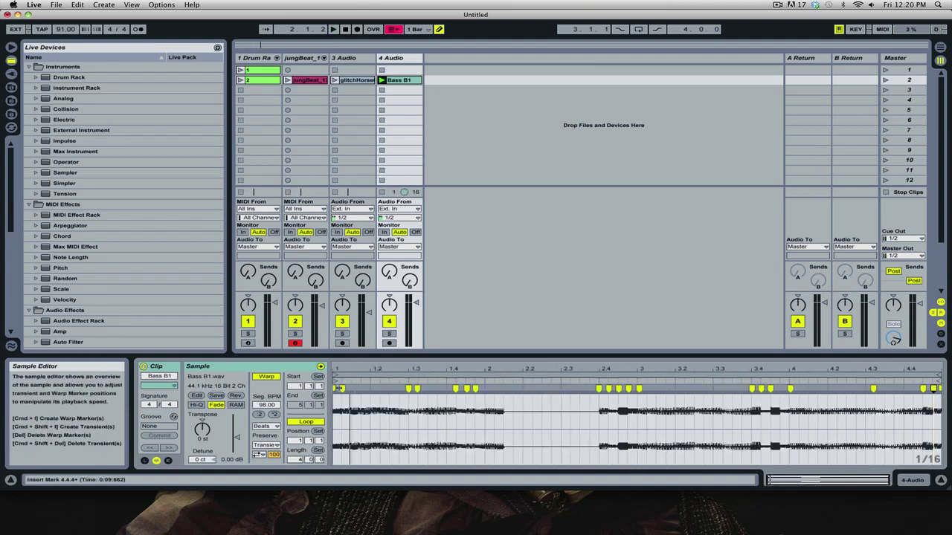
Slice the Bass B1 clip to a new MIDI track, one slice per warp marker, and delete the original 4 Audio track.
{"action": "right_click", "coordinate": [336, 388]}
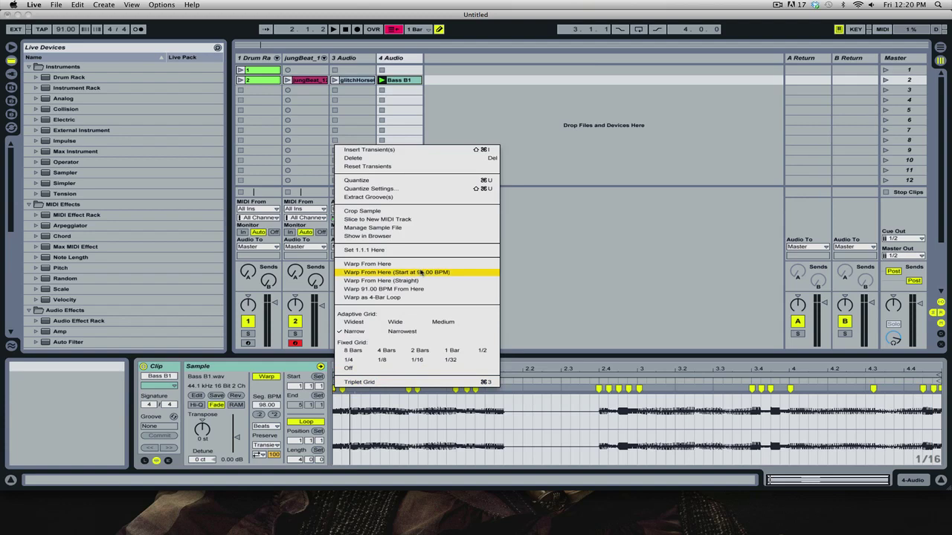
{"action": "left_click", "coordinate": [397, 219]}
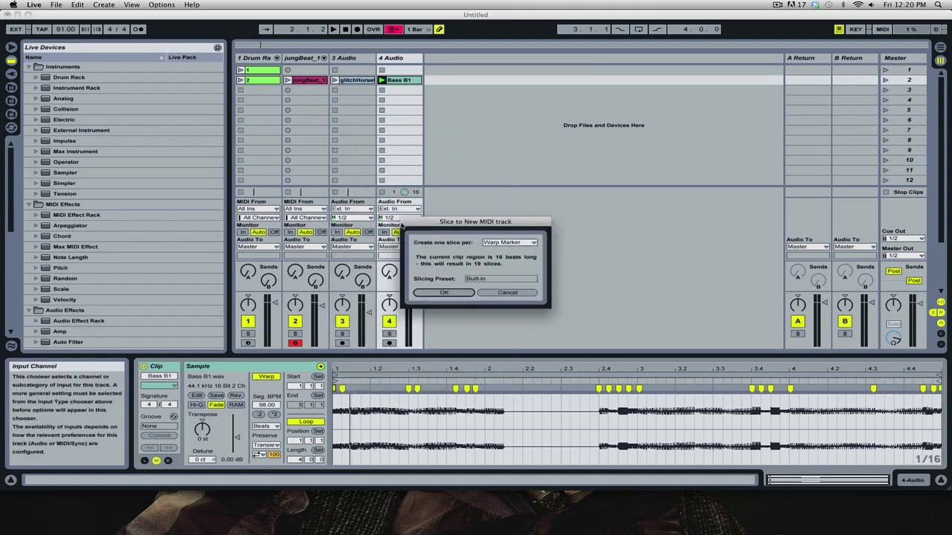
{"action": "left_click", "coordinate": [444, 292]}
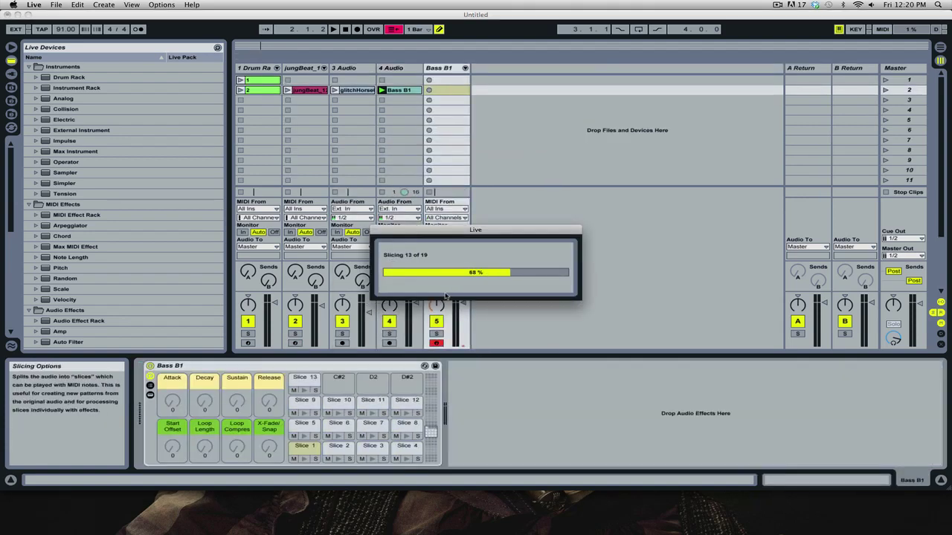
{"action": "left_click", "coordinate": [396, 68]}
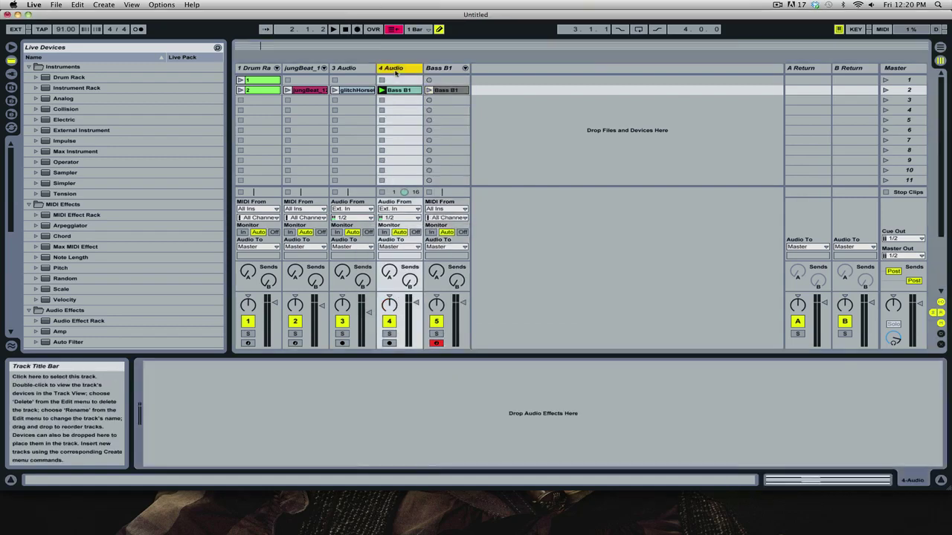
{"action": "key", "text": "Delete"}
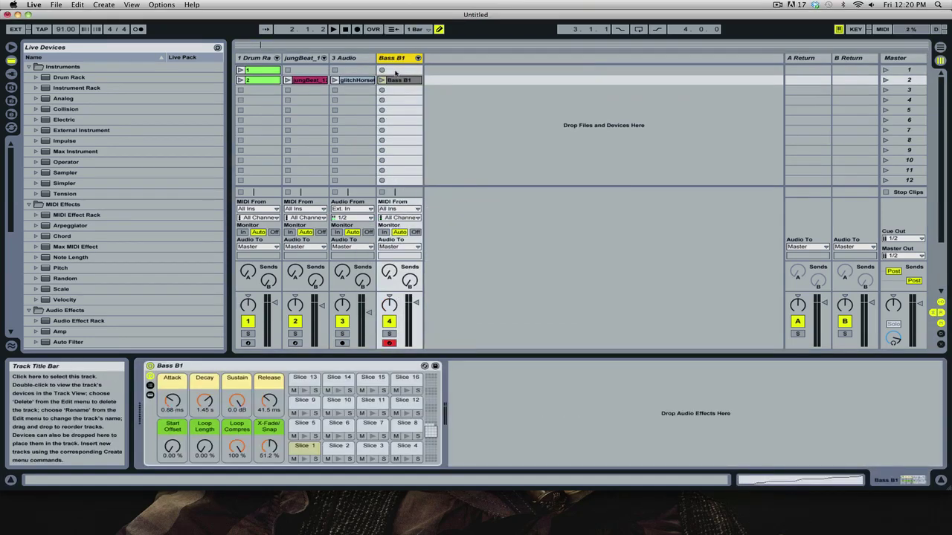
Play the sliced Bass B1 clip and inspect the Slice 7 pad and the clip's notes.
{"action": "left_click", "coordinate": [381, 80]}
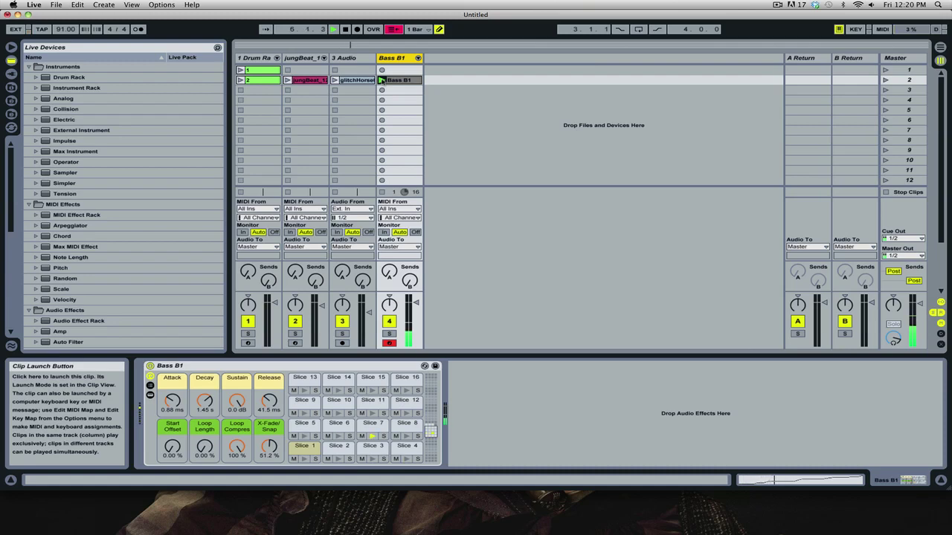
{"action": "left_click", "coordinate": [372, 422]}
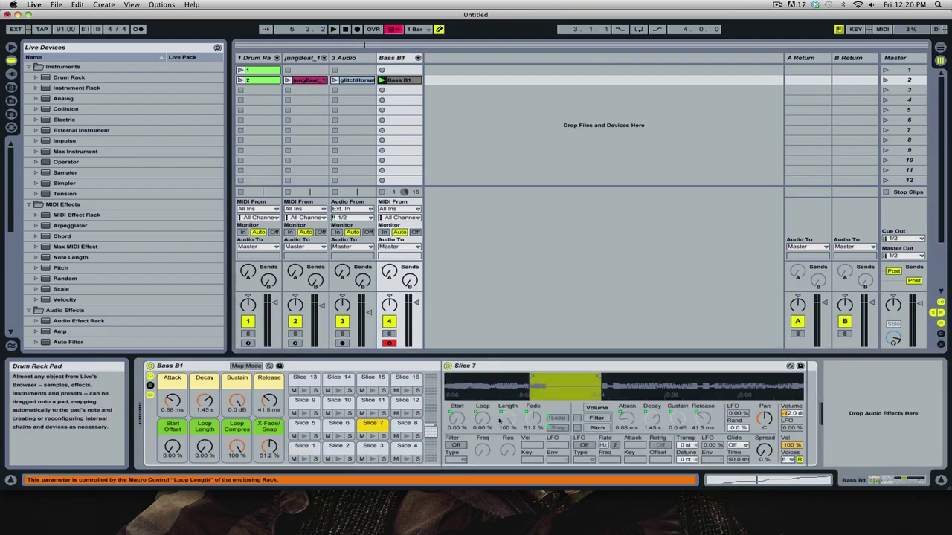
{"action": "double_click", "coordinate": [407, 80]}
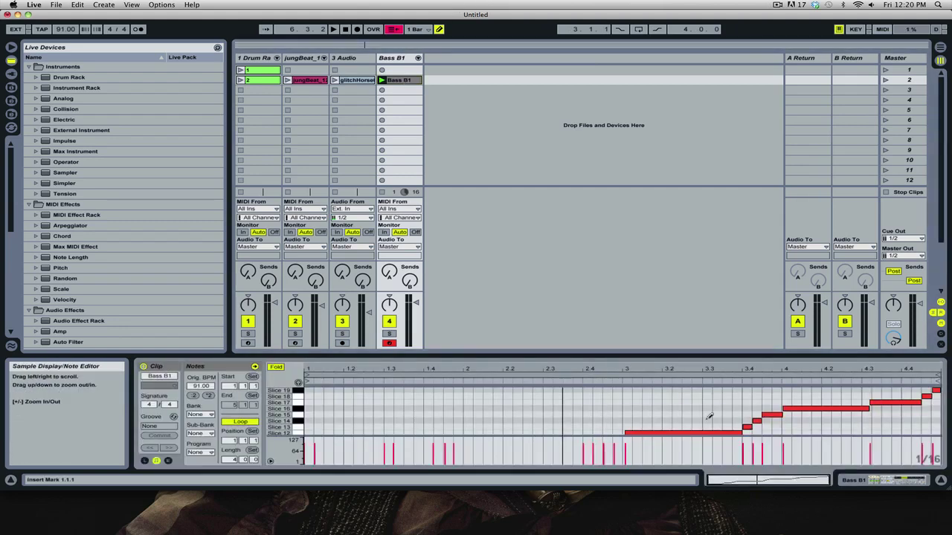
Shorten the Slice 12 note to end near beat 3.2 and move the Slice 13 to Slice 17 notes earlier to follow it directly.
{"action": "scroll", "coordinate": [709, 416], "scroll_direction": "down", "scroll_amount": 3}
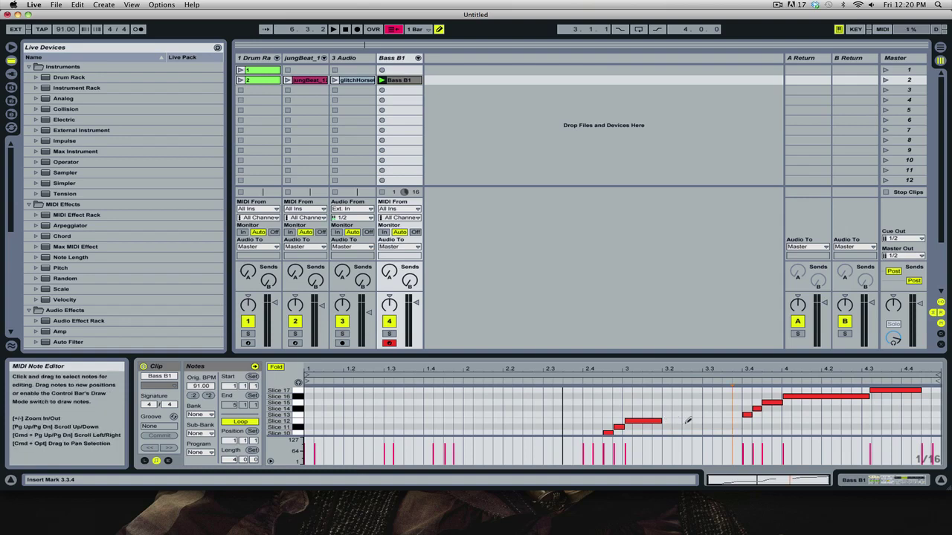
{"action": "left_click_drag", "start_coordinate": [722, 392], "coordinate": [913, 423]}
{"action": "key", "text": "Left"}
{"action": "key", "text": "Left"}
{"action": "key", "text": "Left"}
{"action": "key", "text": "Left"}
{"action": "key", "text": "Left"}
{"action": "key", "text": "Left"}
{"action": "key", "text": "Left"}
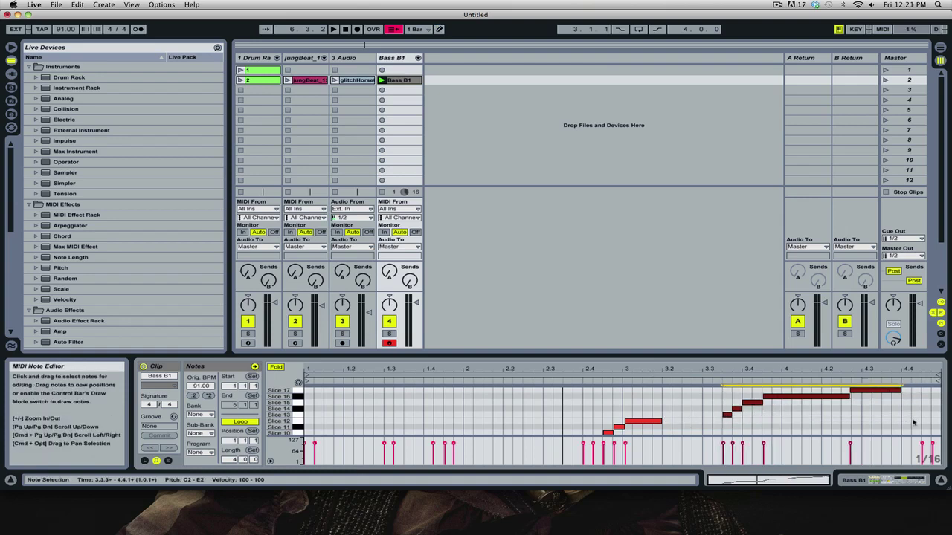
{"action": "key", "text": "Left"}
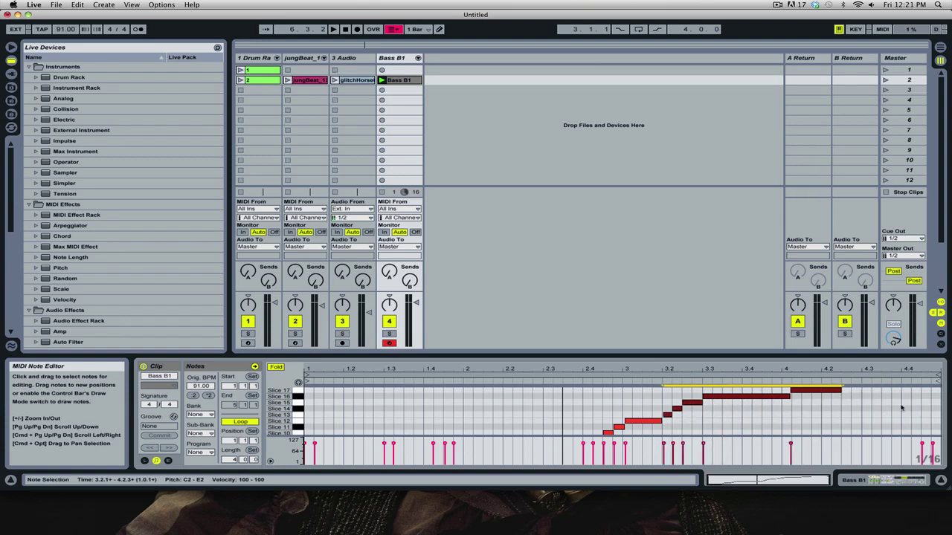
{"action": "left_click", "coordinate": [853, 405]}
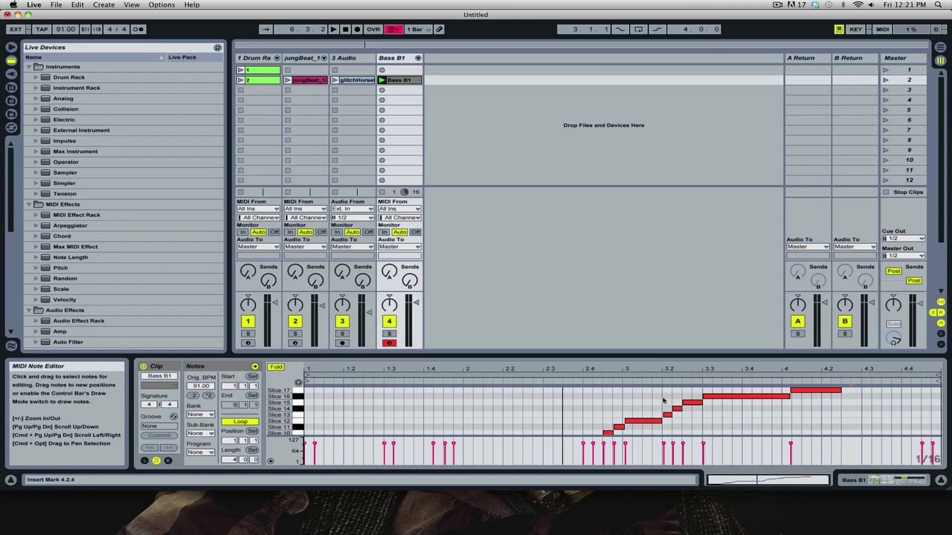
Copy the Slice 12 to Slice 15 notes from the start of bar 3 and paste them at 4.2.3.
{"action": "left_click_drag", "start_coordinate": [664, 401], "coordinate": [690, 422]}
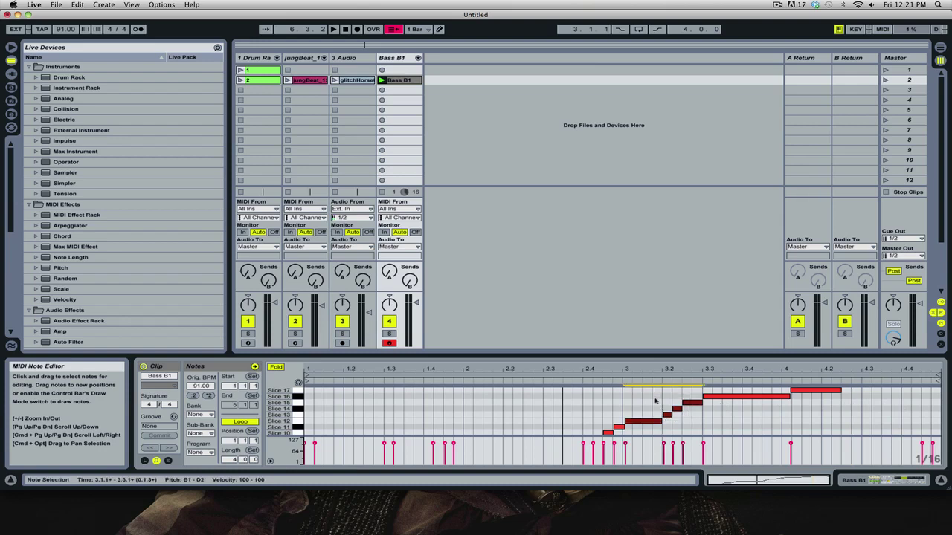
{"action": "left_click", "coordinate": [843, 414]}
{"action": "key", "text": "super+v"}
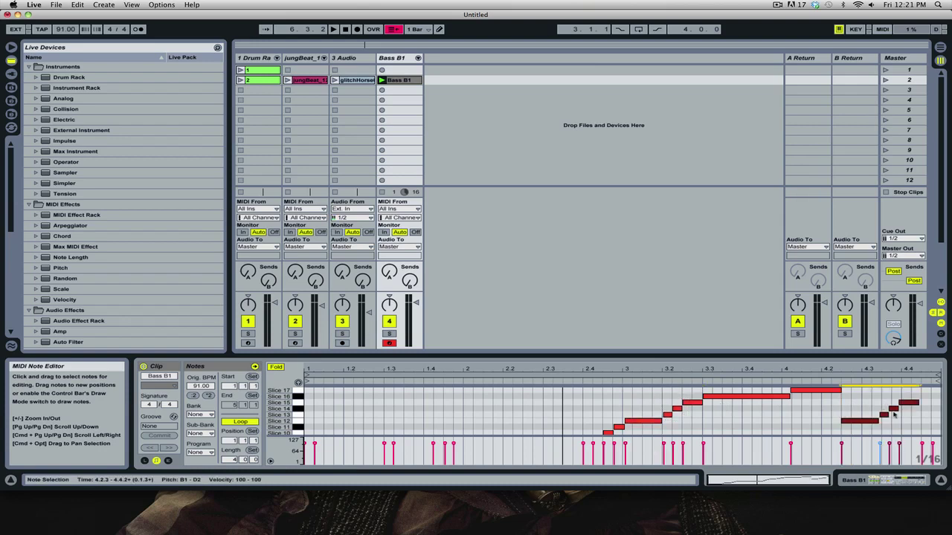
Add a Slice 16 note from 4.4.3 to the end of bar 4, play the clip, and delete that note.
{"action": "left_click", "coordinate": [929, 404]}
{"action": "left_click", "coordinate": [925, 397]}
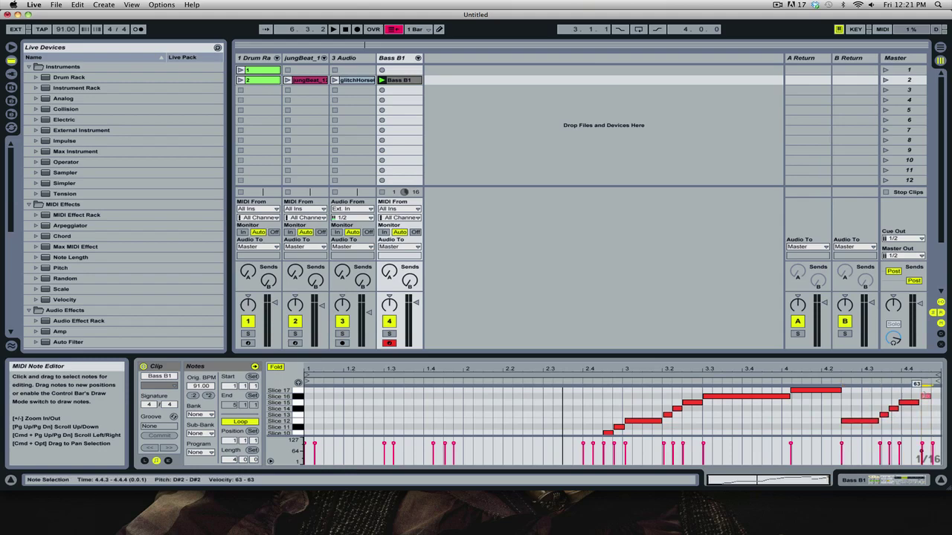
{"action": "key", "text": "space"}
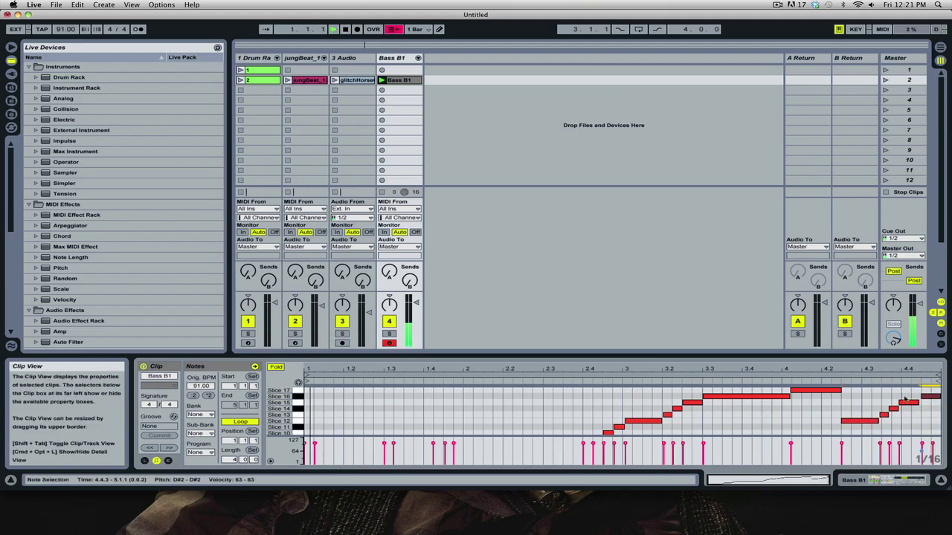
{"action": "left_click_drag", "start_coordinate": [678, 356], "coordinate": [680, 218]}
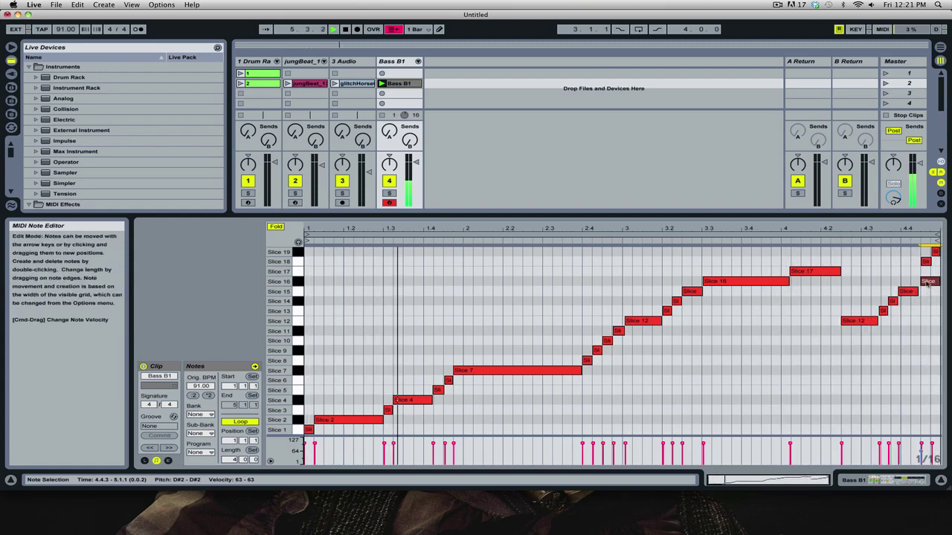
{"action": "key", "text": "Delete"}
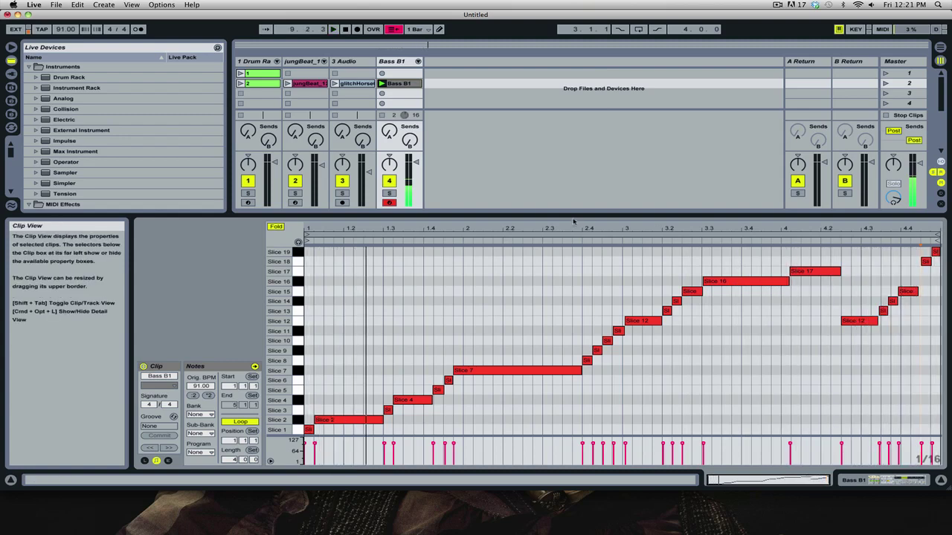
{"action": "key", "text": "space"}
{"action": "left_click_drag", "start_coordinate": [575, 220], "coordinate": [576, 372]}
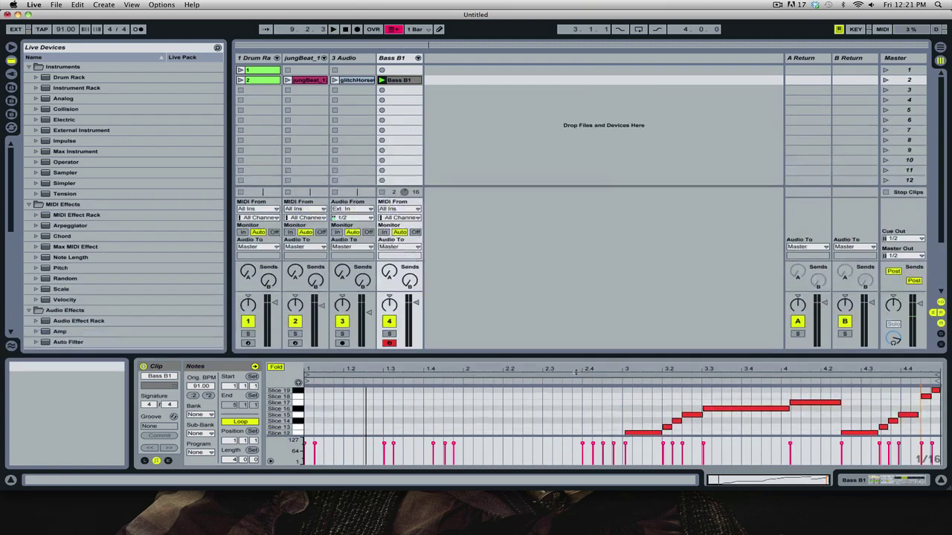
Add an Arpeggiator before the Bass B1 rack and set the rack's Release to 1.02 s.
{"action": "left_click", "coordinate": [386, 61]}
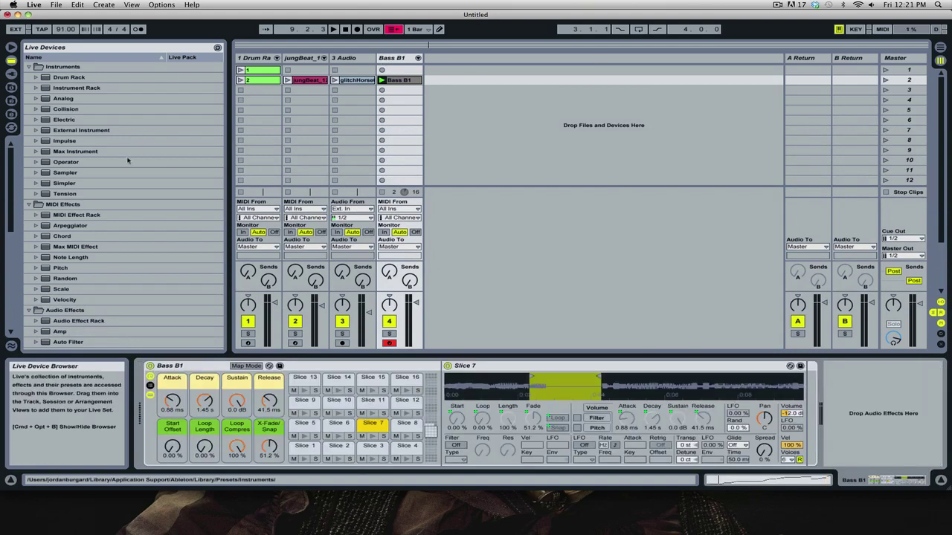
{"action": "left_click_drag", "start_coordinate": [65, 228], "coordinate": [150, 402]}
{"action": "left_click_drag", "start_coordinate": [434, 401], "coordinate": [434, 368]}
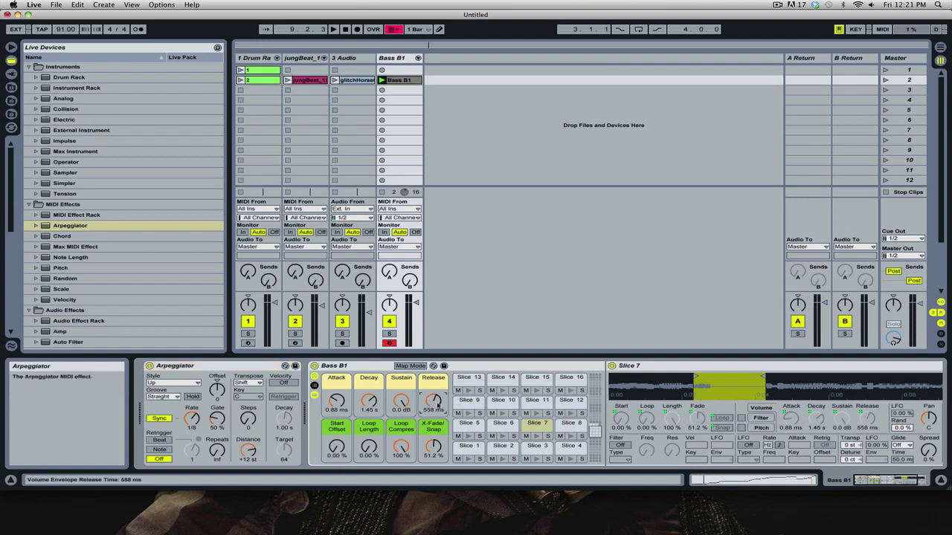
{"action": "left_click_drag", "start_coordinate": [433, 401], "coordinate": [433, 385]}
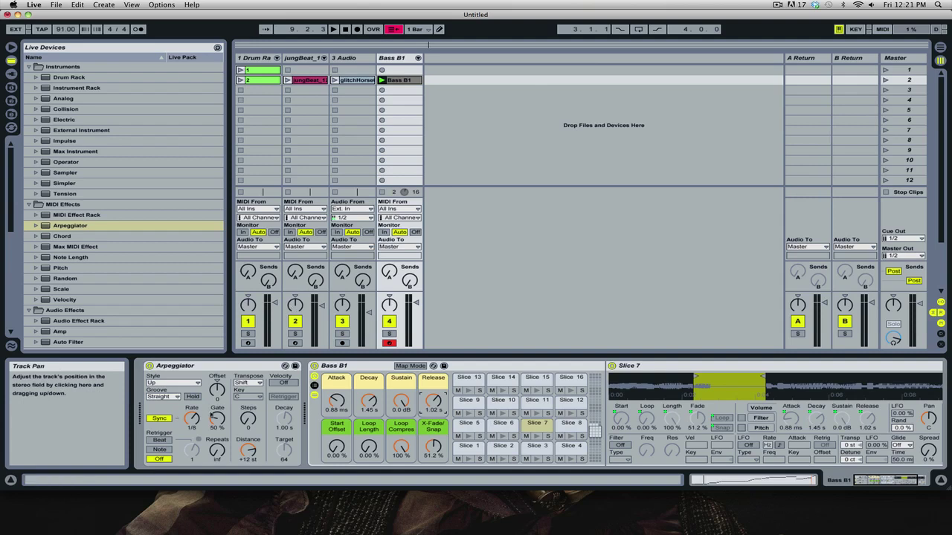
While playing the clip, set the Arpeggiator to Rate 1/16, Gate 105 % and 1 transpose step.
{"action": "key", "text": "space"}
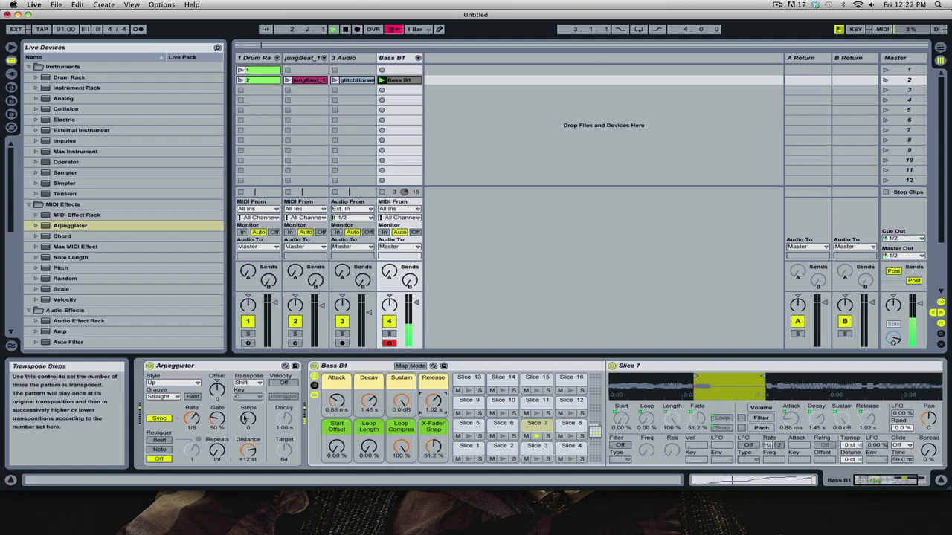
{"action": "left_click_drag", "start_coordinate": [248, 418], "coordinate": [248, 413]}
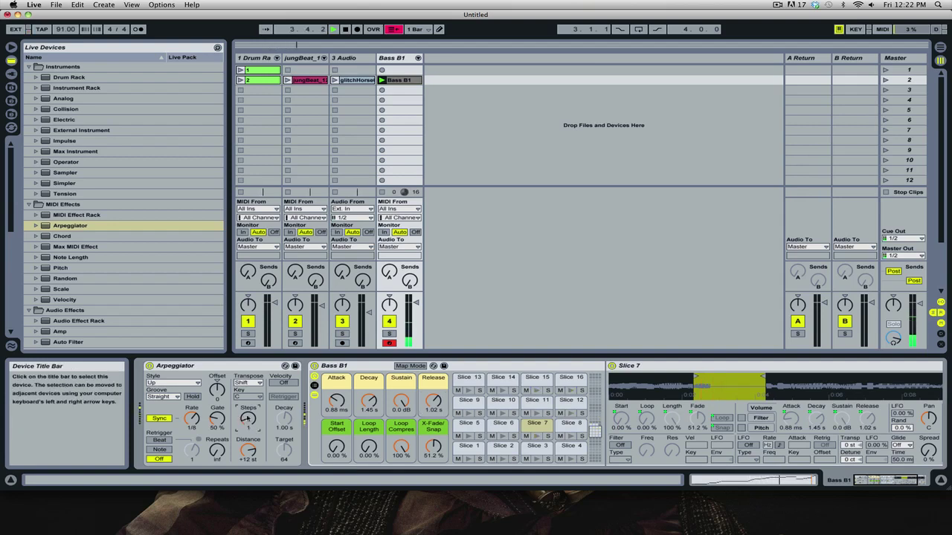
{"action": "left_click_drag", "start_coordinate": [192, 418], "coordinate": [193, 414]}
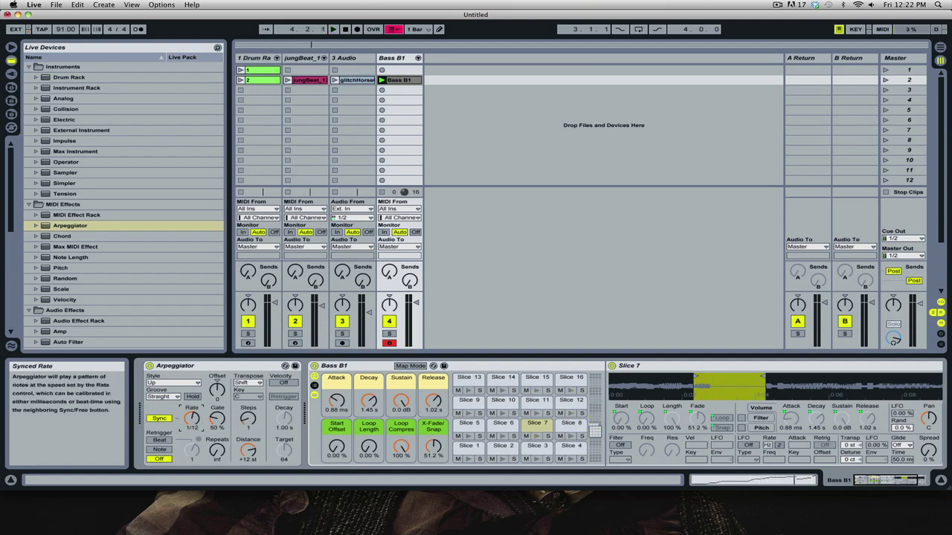
{"action": "key", "text": "space"}
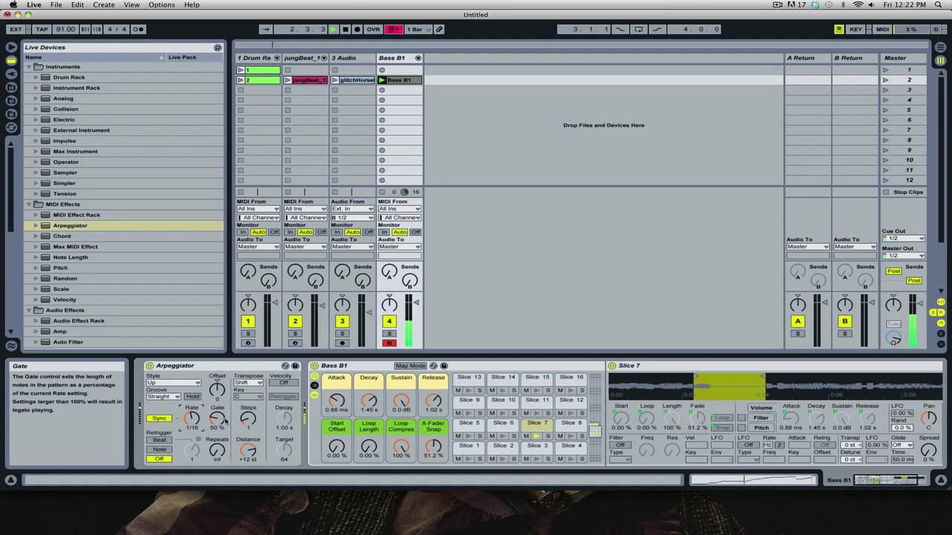
{"action": "left_click_drag", "start_coordinate": [221, 420], "coordinate": [220, 410]}
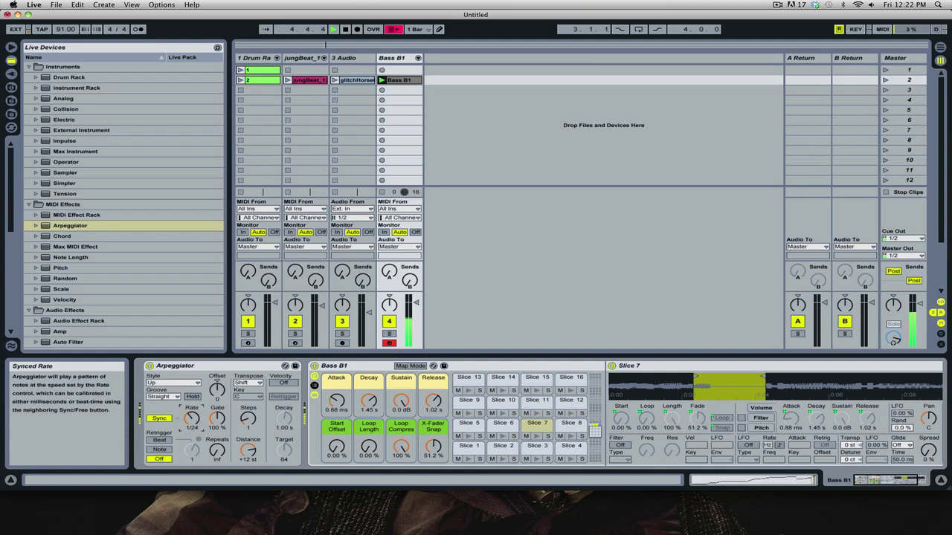
{"action": "left_click_drag", "start_coordinate": [216, 420], "coordinate": [192, 414]}
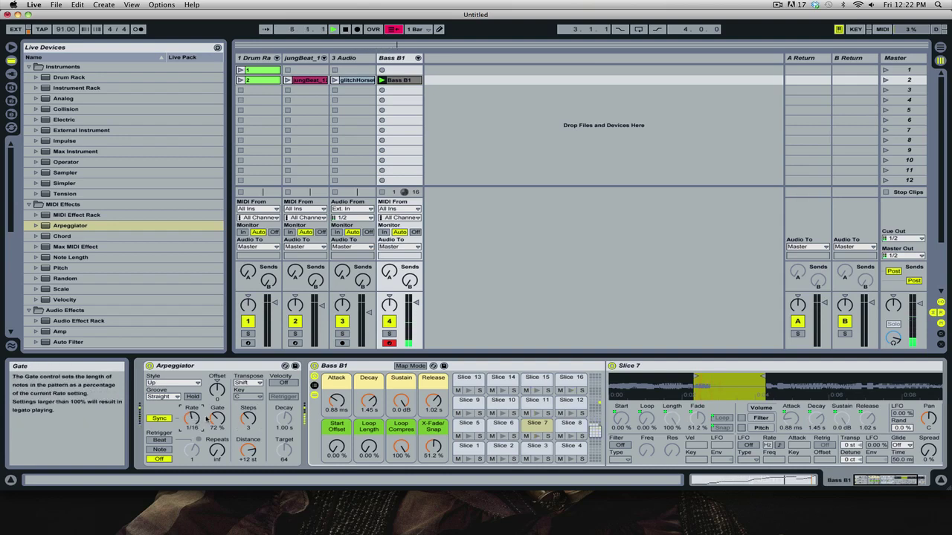
{"action": "left_click_drag", "start_coordinate": [243, 418], "coordinate": [243, 428]}
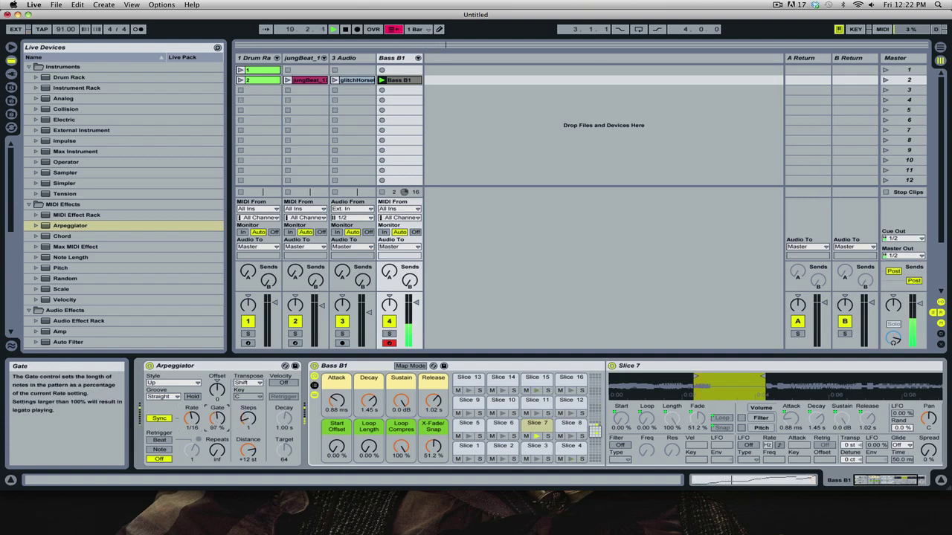
{"action": "left_click_drag", "start_coordinate": [217, 419], "coordinate": [217, 413]}
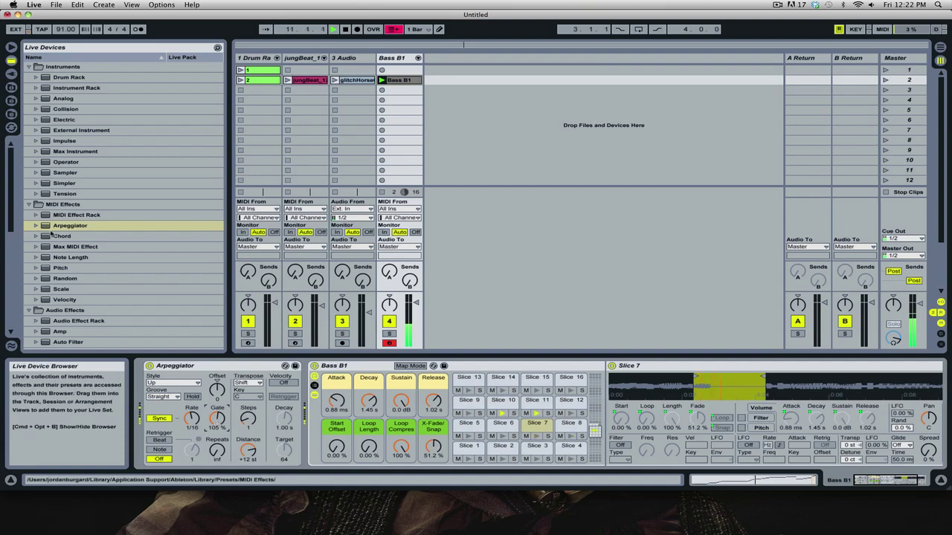
Add a Chord effect after the Arpeggiator, set Shift 2 to +1 st, and try Shift 3 at -1 st during playback.
{"action": "left_click_drag", "start_coordinate": [61, 235], "coordinate": [287, 421]}
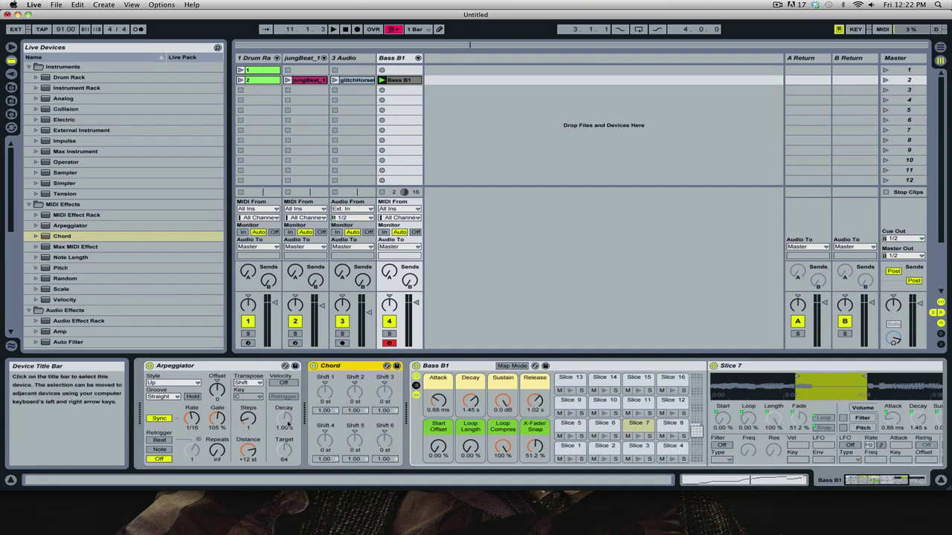
{"action": "left_click_drag", "start_coordinate": [354, 396], "coordinate": [384, 397]}
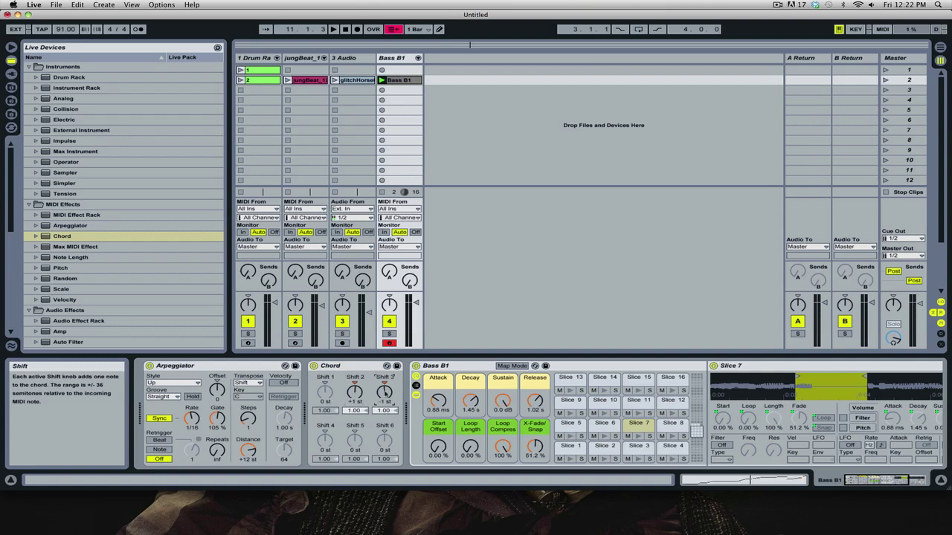
{"action": "key", "text": "space"}
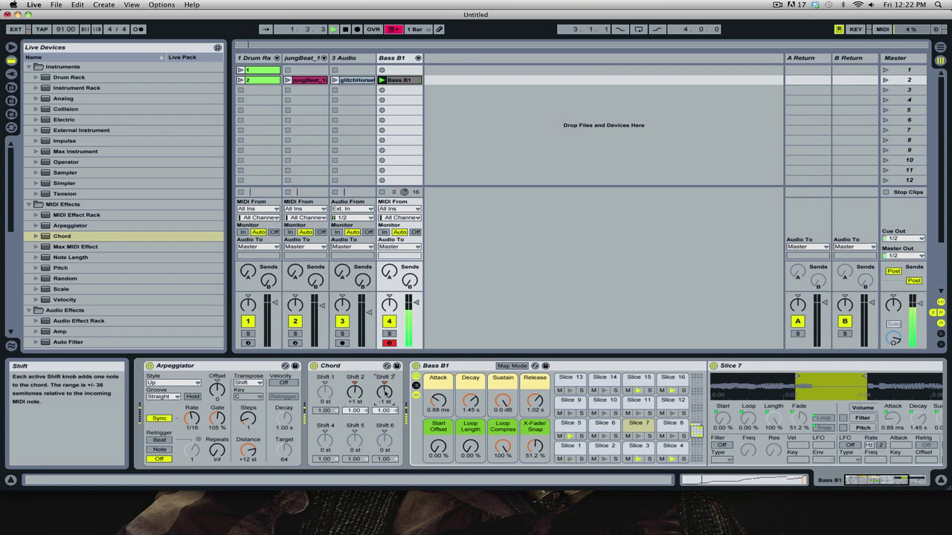
{"action": "left_click_drag", "start_coordinate": [384, 392], "coordinate": [385, 387]}
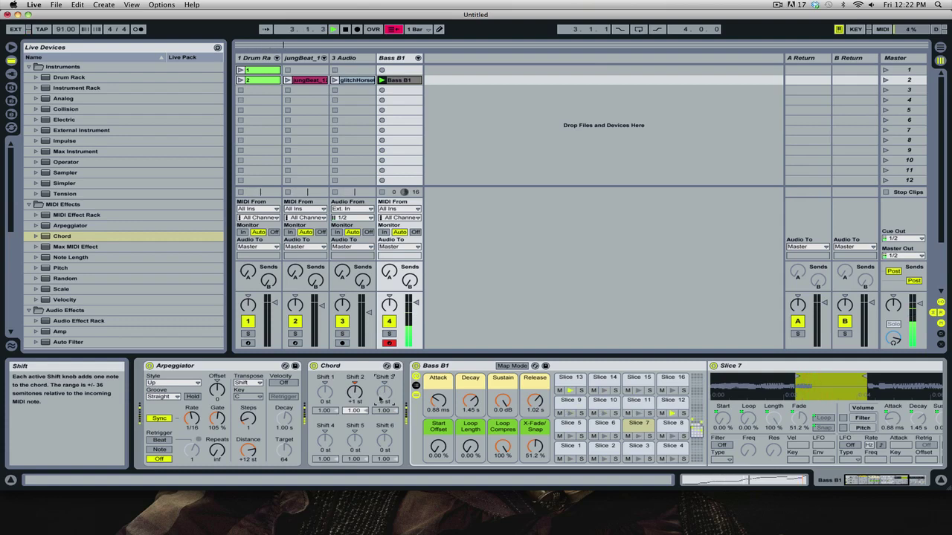
{"action": "key", "text": "space"}
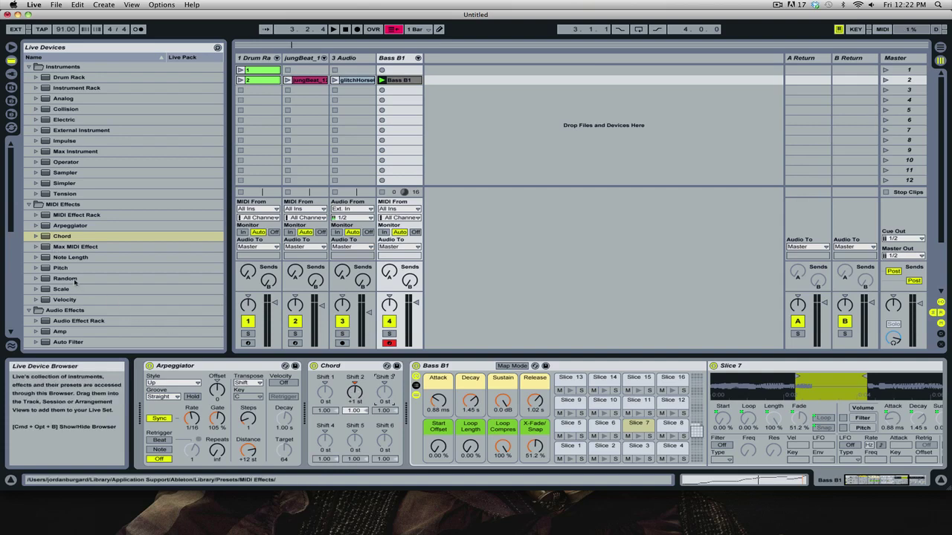
Add a Random effect between Chord and the Bass B1 rack, setting Chance to 20 %, Choices to 24 and Scale to 24.
{"action": "left_click_drag", "start_coordinate": [75, 281], "coordinate": [407, 402]}
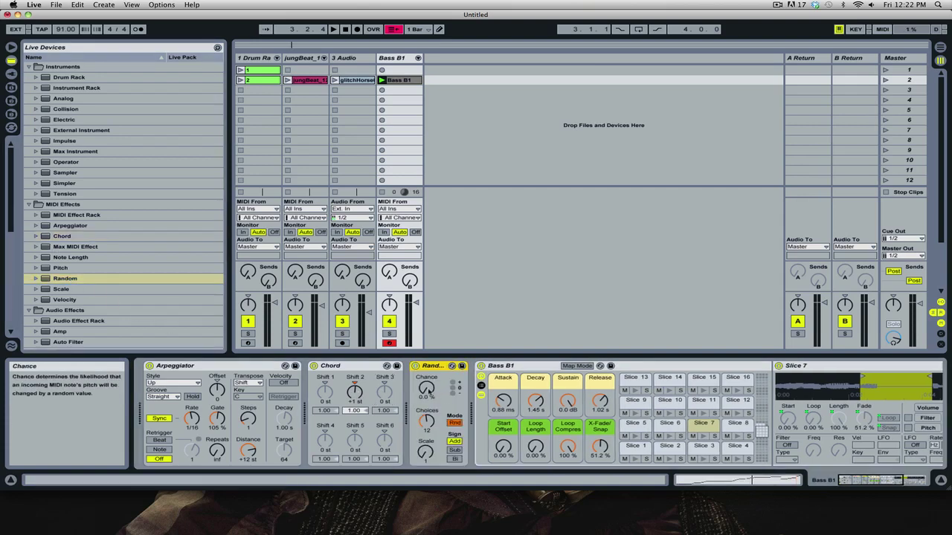
{"action": "left_click", "coordinate": [426, 397]}
{"action": "type", "text": "20"}
{"action": "key", "text": "Return"}
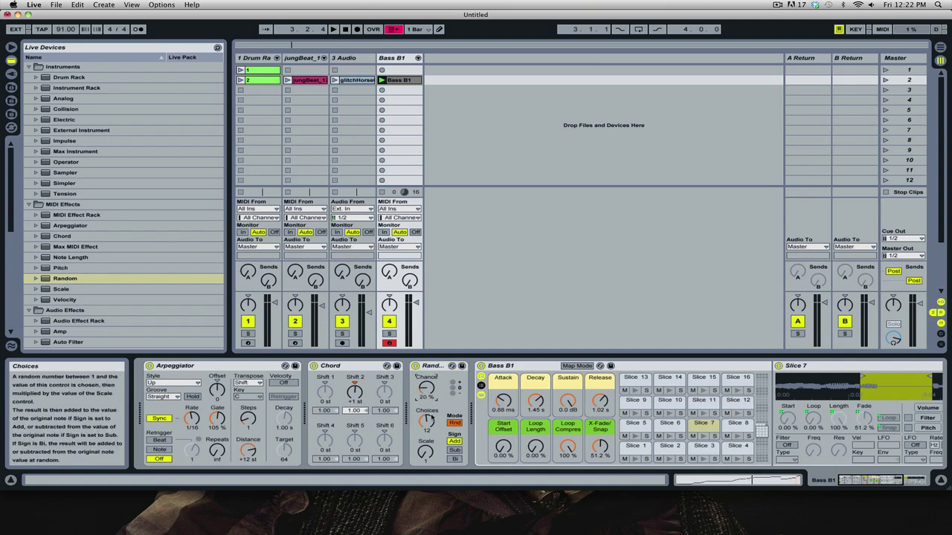
{"action": "left_click_drag", "start_coordinate": [427, 422], "coordinate": [427, 394]}
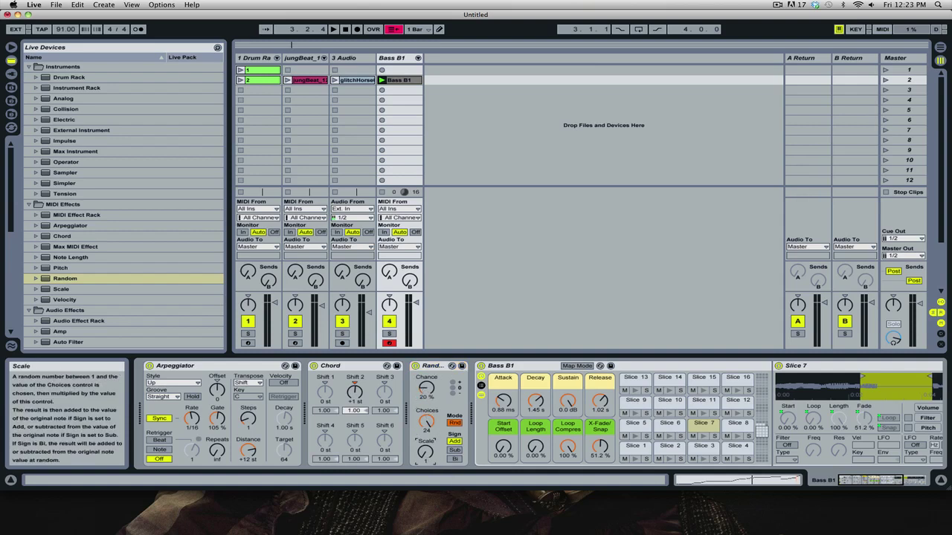
{"action": "left_click_drag", "start_coordinate": [426, 455], "coordinate": [426, 416]}
Try the Random effect's Sign on Bi during playback, and set it back to Add.
{"action": "left_click", "coordinate": [454, 458]}
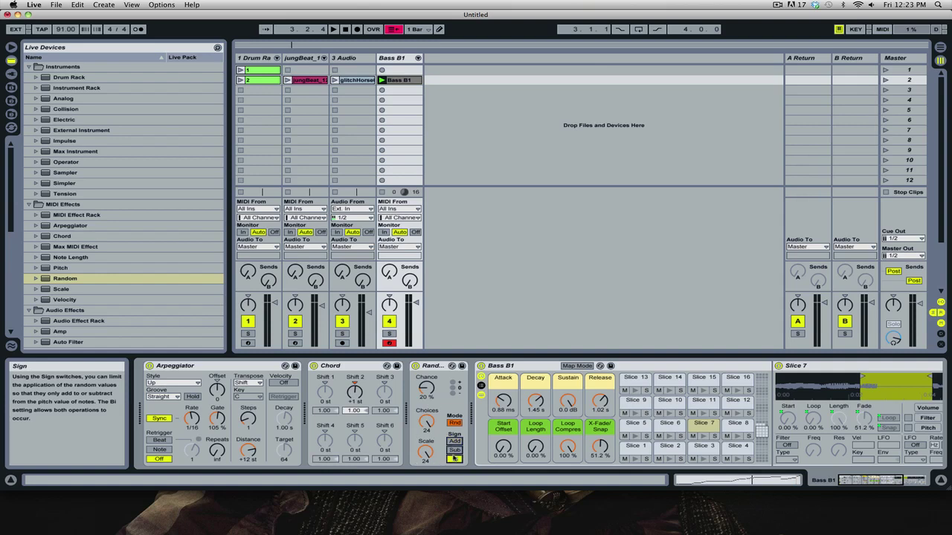
{"action": "key", "text": "space"}
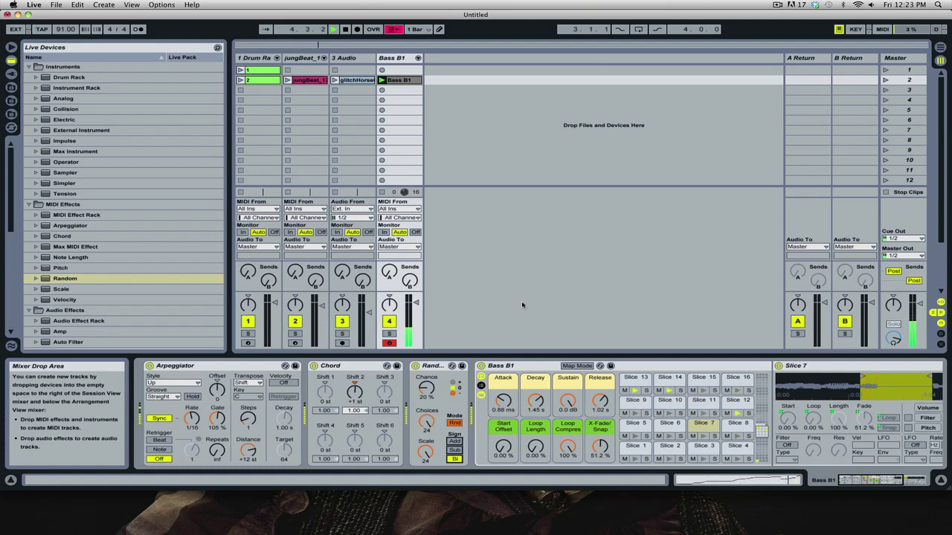
{"action": "left_click", "coordinate": [454, 442]}
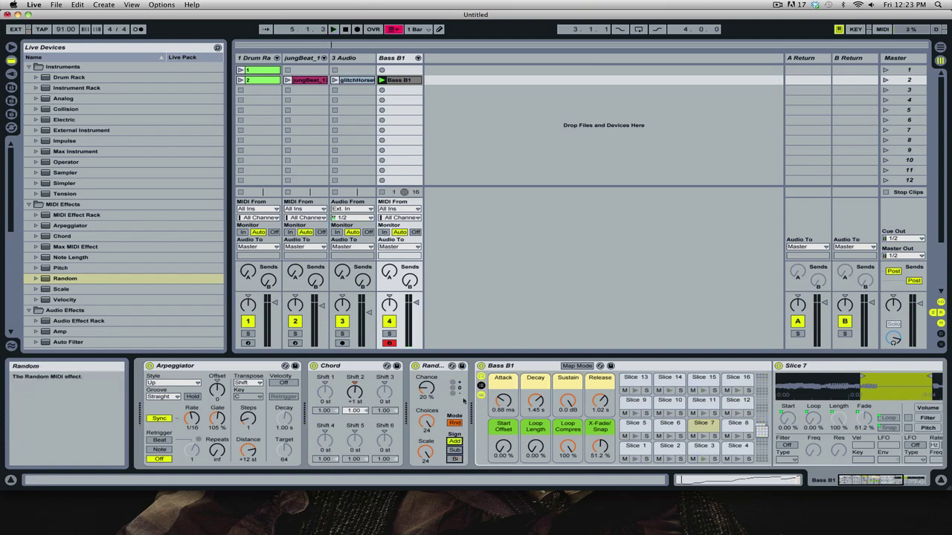
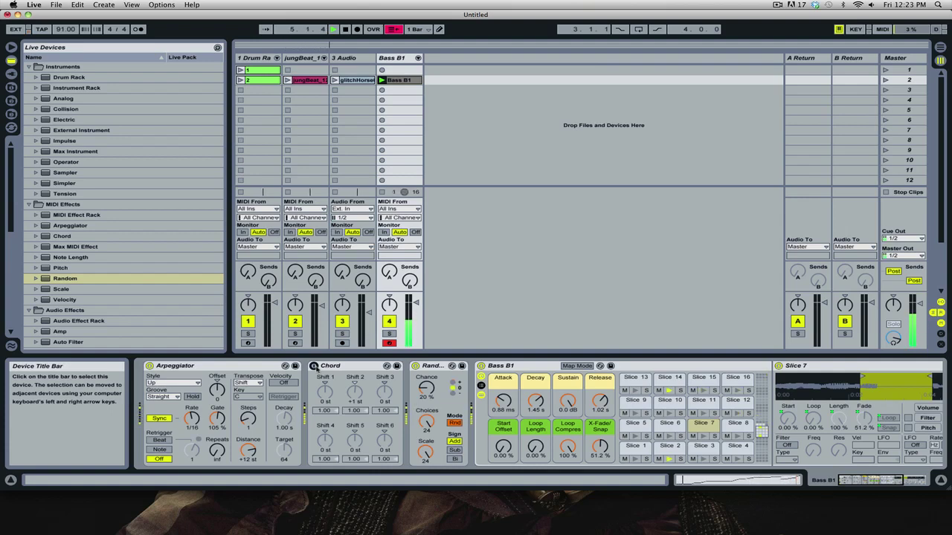
Turn the Chord effect back on and set its Shift 2 to +2 st.
{"action": "left_click", "coordinate": [314, 367]}
{"action": "left_click_drag", "start_coordinate": [355, 393], "coordinate": [355, 389]}
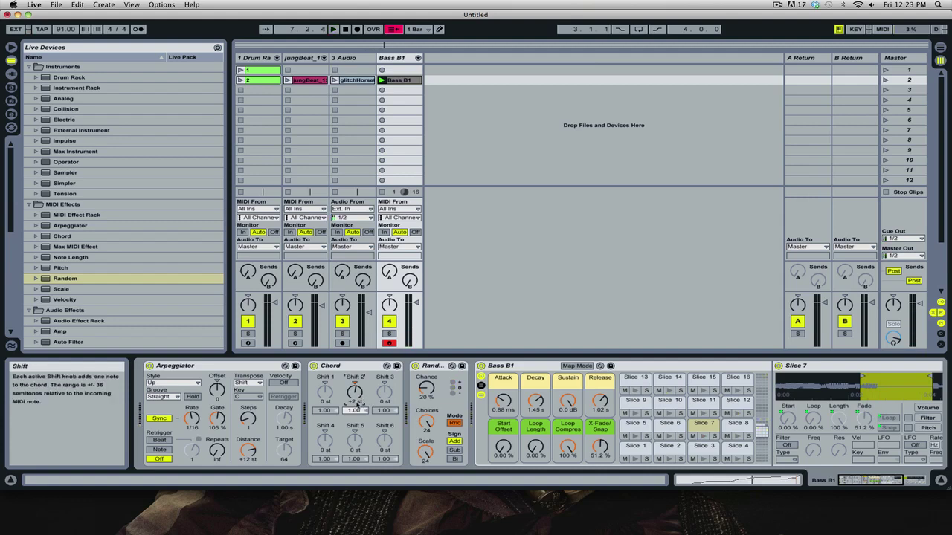
Add a Ping Pong Delay after the Bass B1 rack with filter 1.16 kHz, width 2.56, Feedback 30 % and Dry/Wet 13 %.
{"action": "left_click", "coordinate": [392, 57]}
{"action": "left_click", "coordinate": [857, 369]}
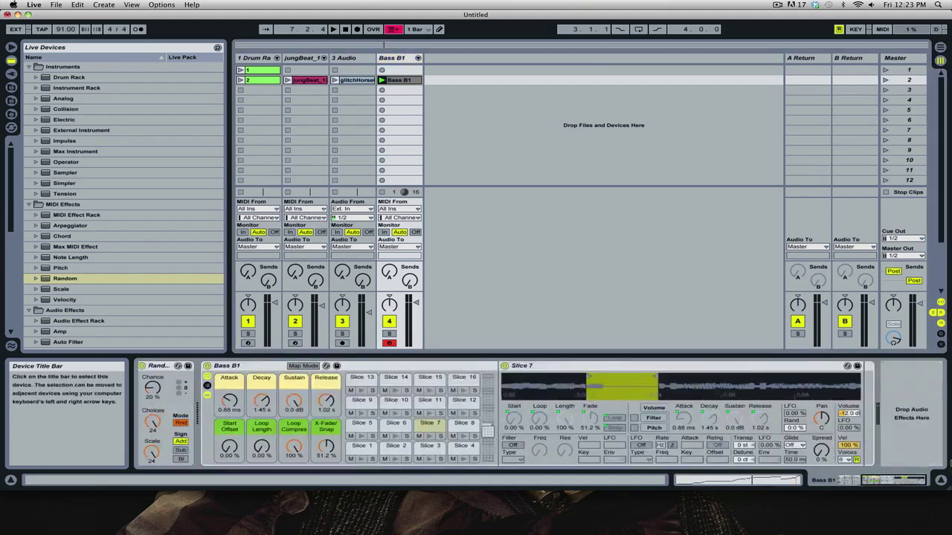
{"action": "scroll", "coordinate": [149, 160], "scroll_direction": "down", "scroll_amount": 3}
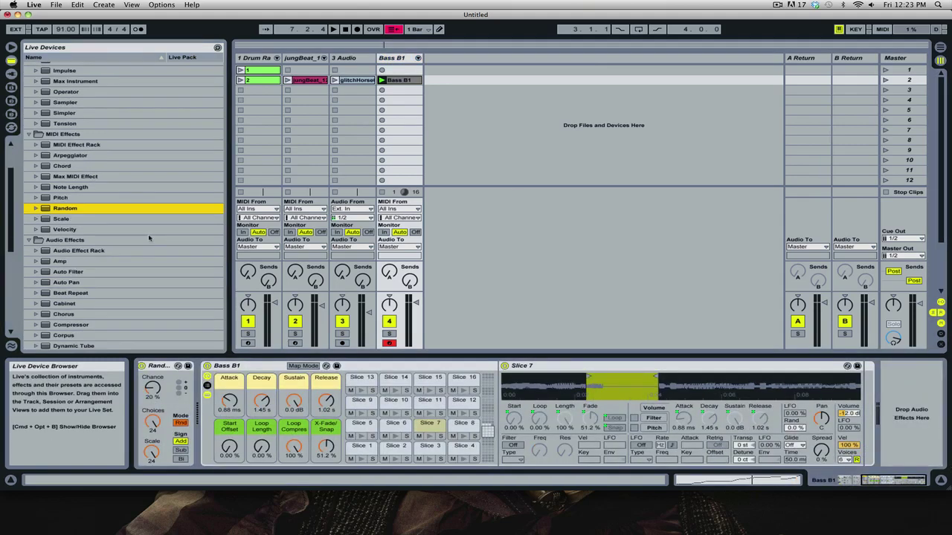
{"action": "scroll", "coordinate": [146, 263], "scroll_direction": "down", "scroll_amount": 3}
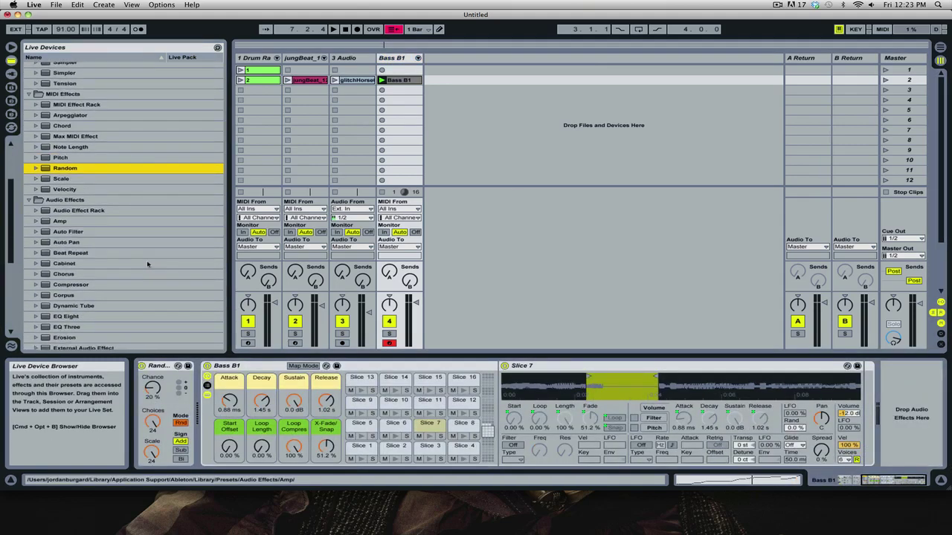
{"action": "scroll", "coordinate": [147, 263], "scroll_direction": "down", "scroll_amount": 5}
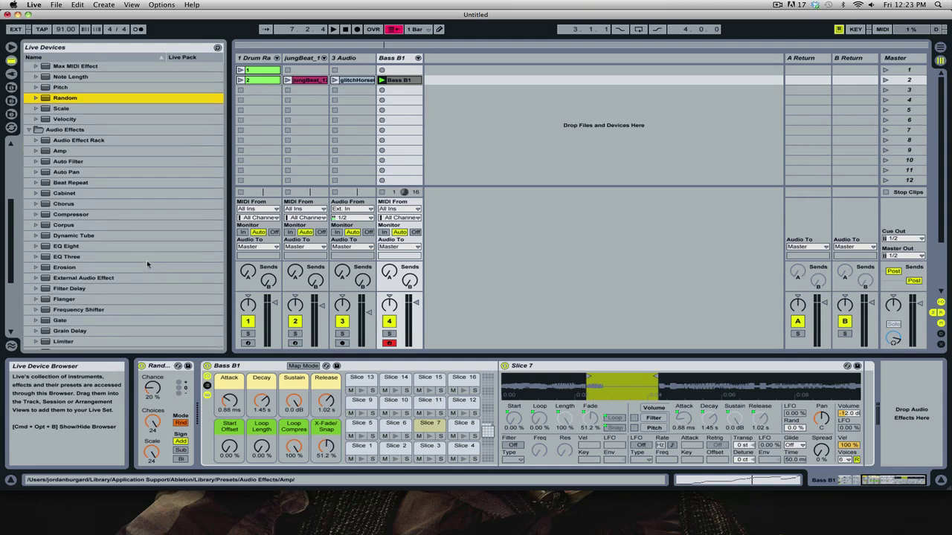
{"action": "scroll", "coordinate": [105, 323], "scroll_direction": "down", "scroll_amount": 10}
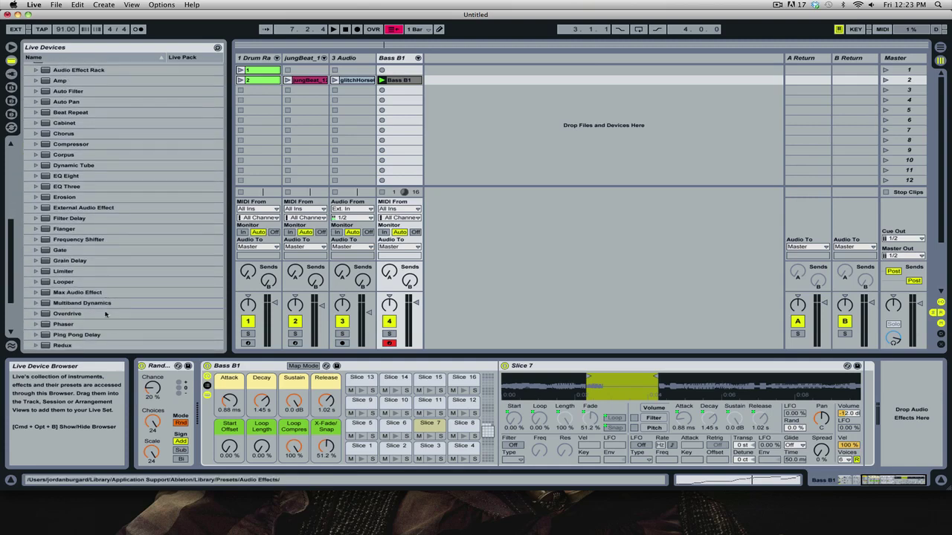
{"action": "left_click_drag", "start_coordinate": [74, 253], "coordinate": [919, 433]}
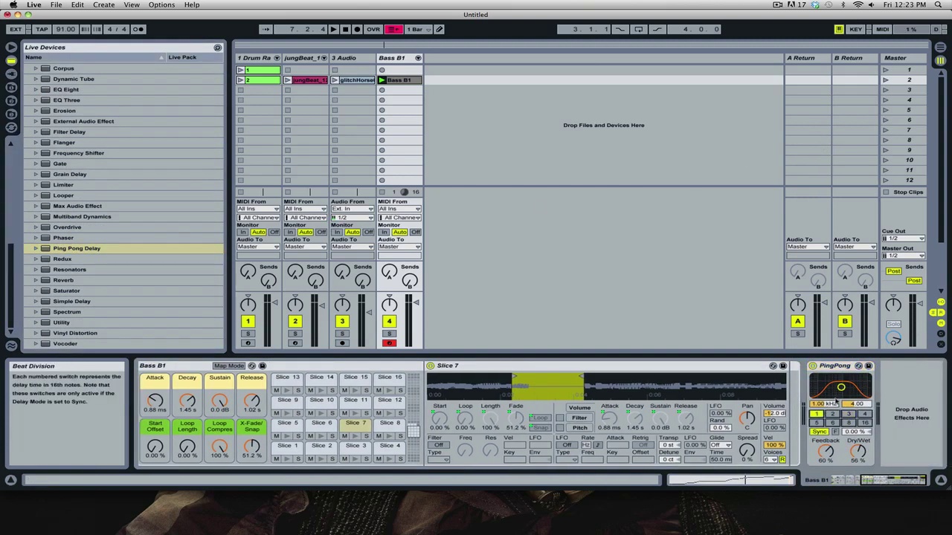
{"action": "left_click_drag", "start_coordinate": [841, 387], "coordinate": [842, 390]}
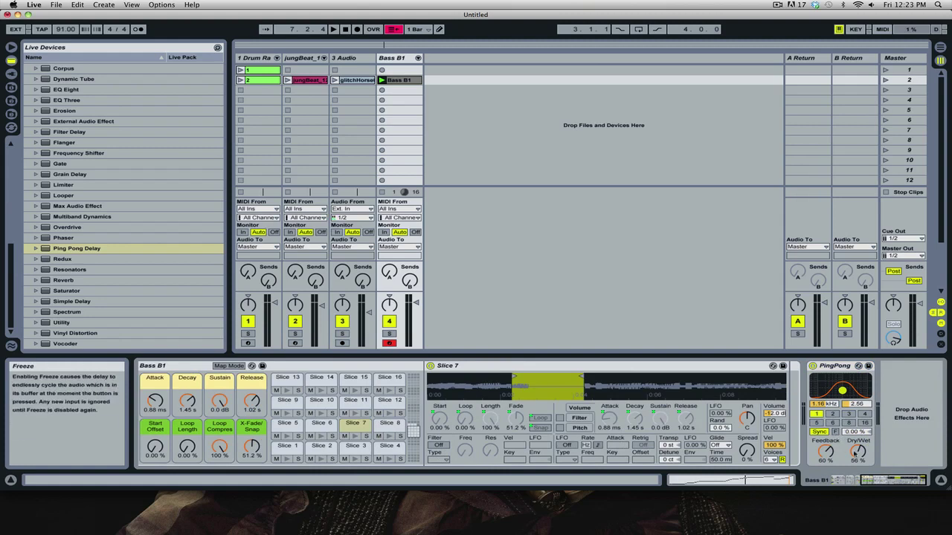
{"action": "left_click_drag", "start_coordinate": [857, 451], "coordinate": [826, 464]}
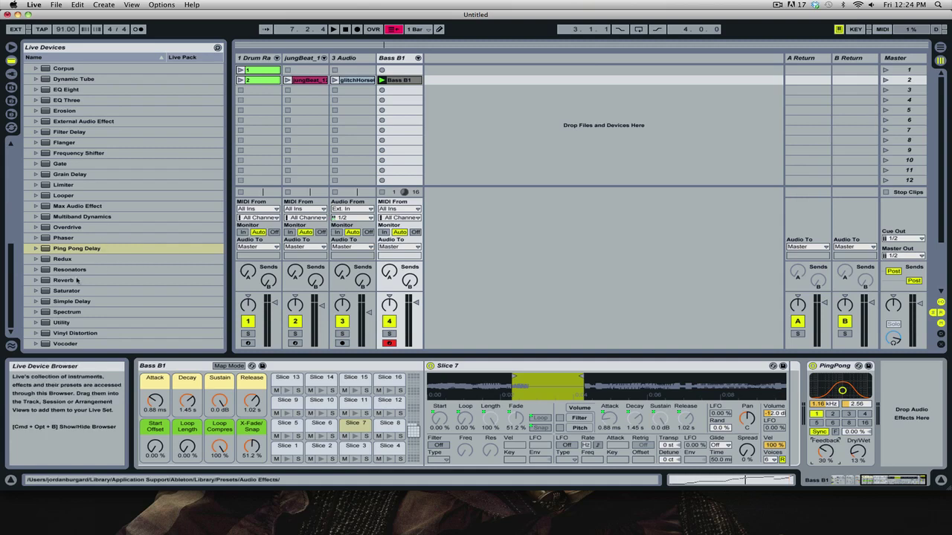
Add a Reverb after the Ping Pong Delay with Dry/Wet 21 %, Size 10.54 and Decay Time 710 ms, and listen to the clip.
{"action": "left_click_drag", "start_coordinate": [79, 281], "coordinate": [884, 390]}
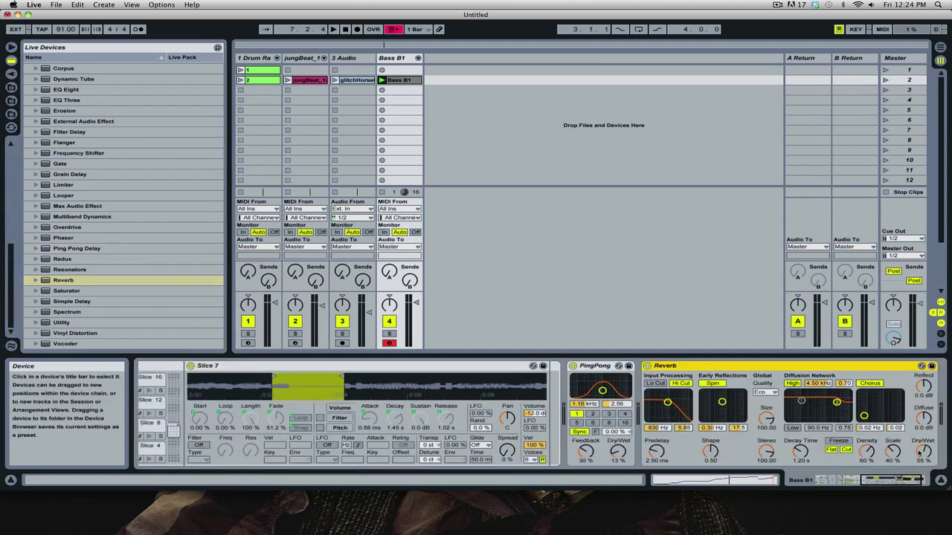
{"action": "left_click_drag", "start_coordinate": [922, 450], "coordinate": [914, 456]}
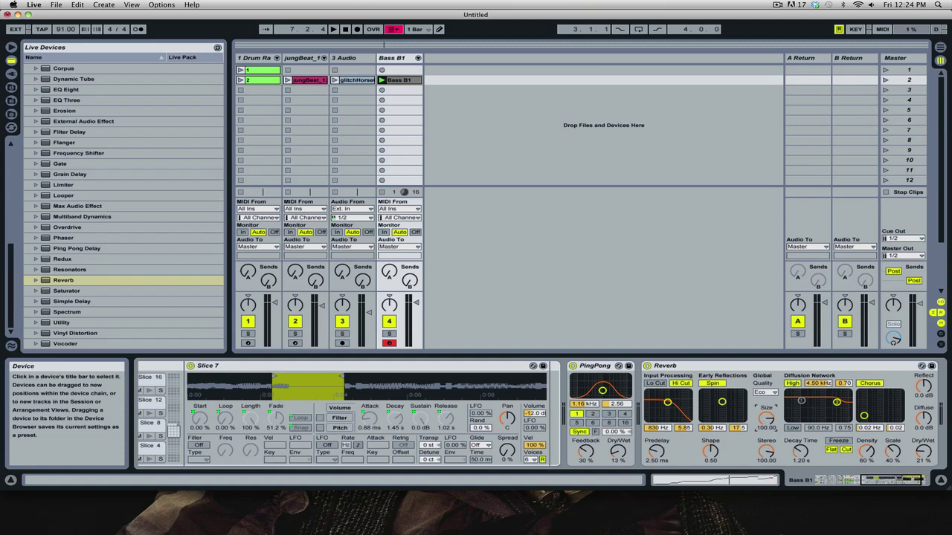
{"action": "left_click_drag", "start_coordinate": [766, 418], "coordinate": [799, 457]}
{"action": "key", "text": "space"}
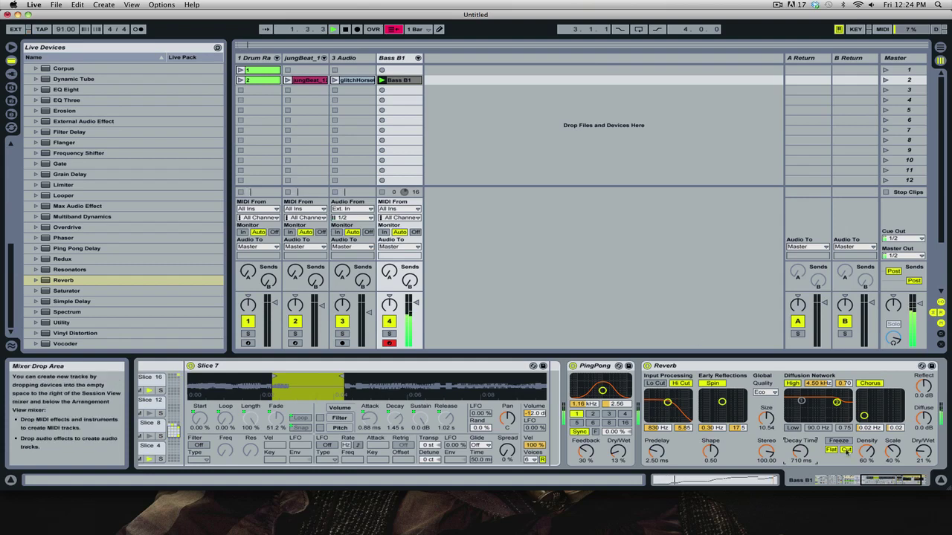
{"action": "scroll", "coordinate": [817, 431], "scroll_direction": "right", "scroll_amount": 2}
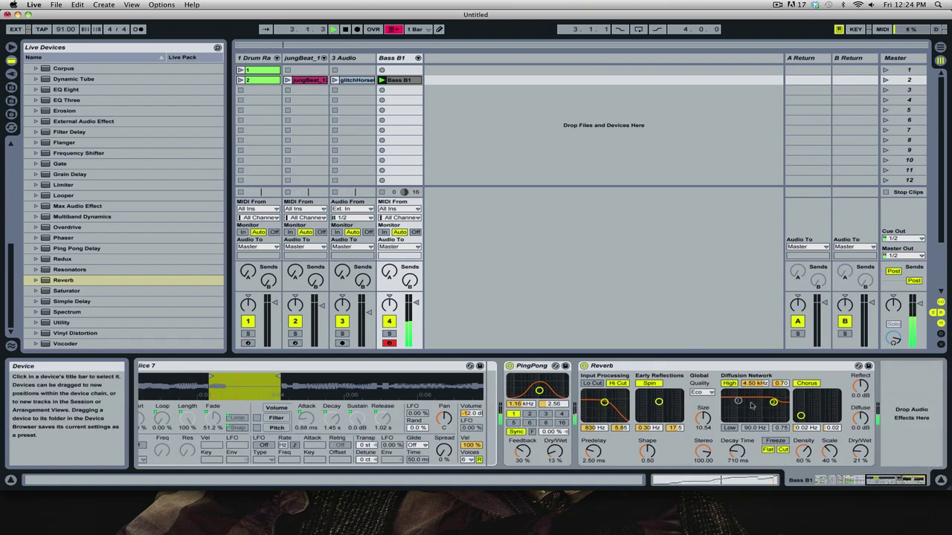
{"action": "key", "text": "space"}
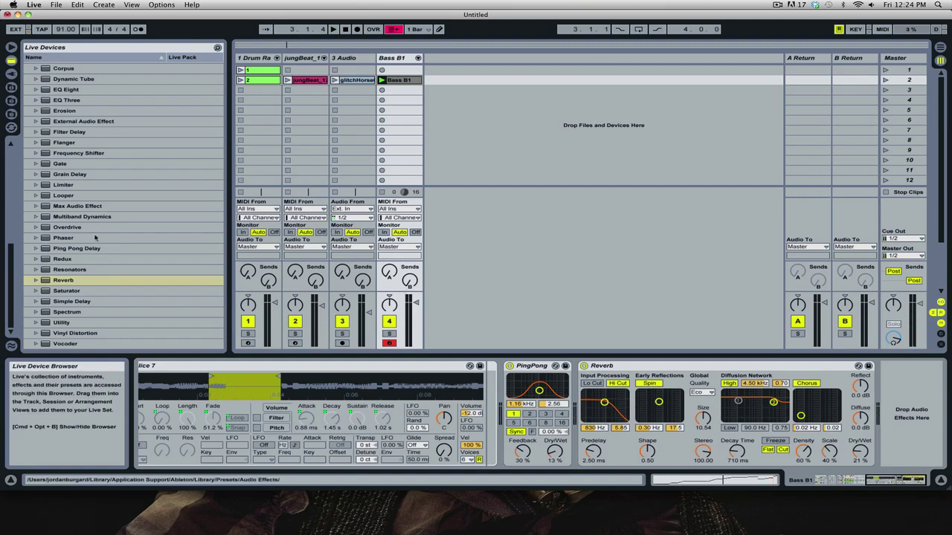
Add a Compressor after the Reverb and sidechain it to the Drum Rack track's Kick 1 Pre FX signal.
{"action": "scroll", "coordinate": [95, 237], "scroll_direction": "up", "scroll_amount": 5}
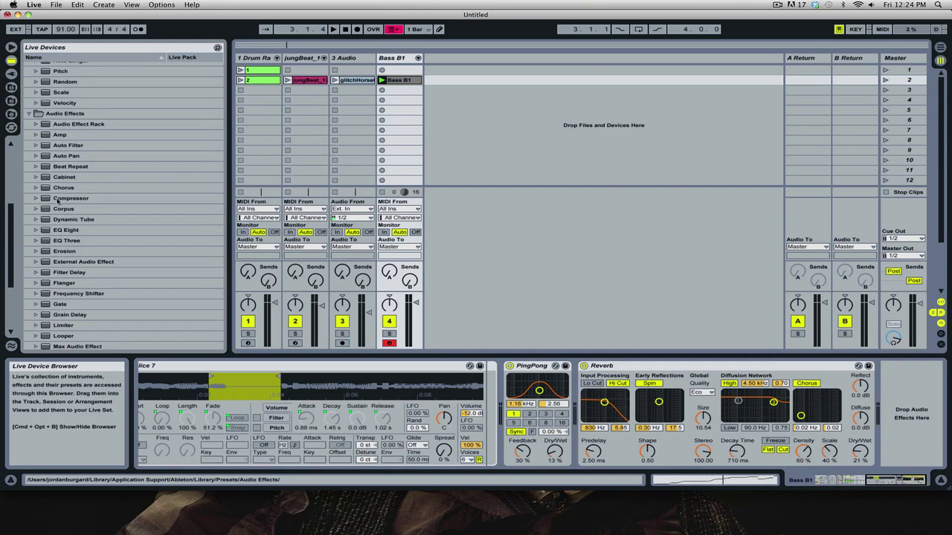
{"action": "left_click_drag", "start_coordinate": [58, 200], "coordinate": [879, 420]}
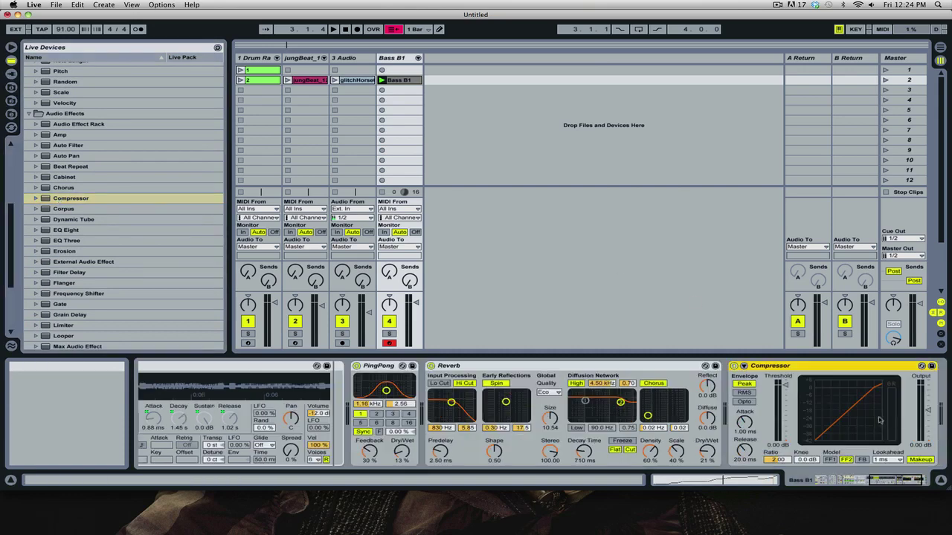
{"action": "left_click", "coordinate": [743, 365]}
{"action": "left_click", "coordinate": [752, 377]}
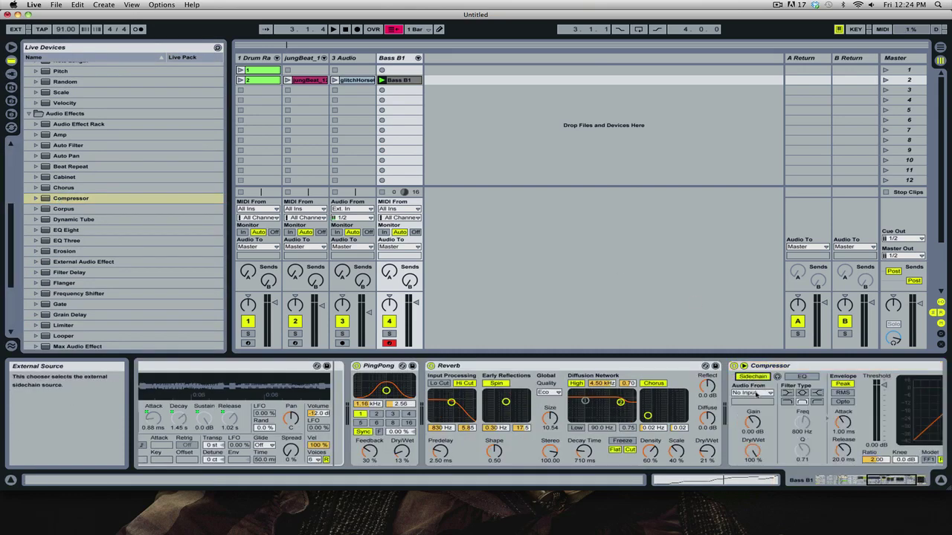
{"action": "left_click", "coordinate": [756, 394]}
{"action": "left_click", "coordinate": [751, 420]}
{"action": "left_click", "coordinate": [751, 401]}
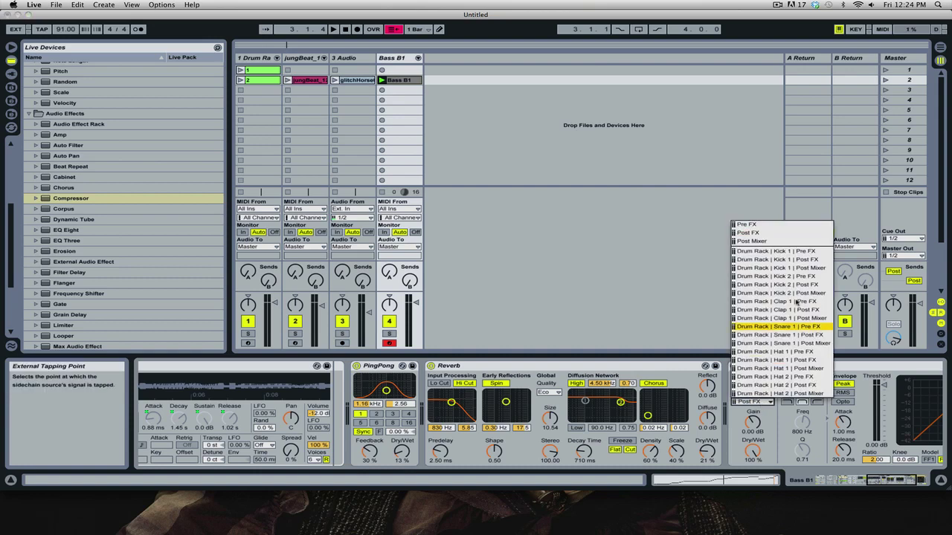
{"action": "left_click", "coordinate": [807, 251]}
Enable the Compressor's sidechain EQ as a low shelf at 639 Hz and lower the Threshold to -24.7 dB.
{"action": "left_click", "coordinate": [795, 377]}
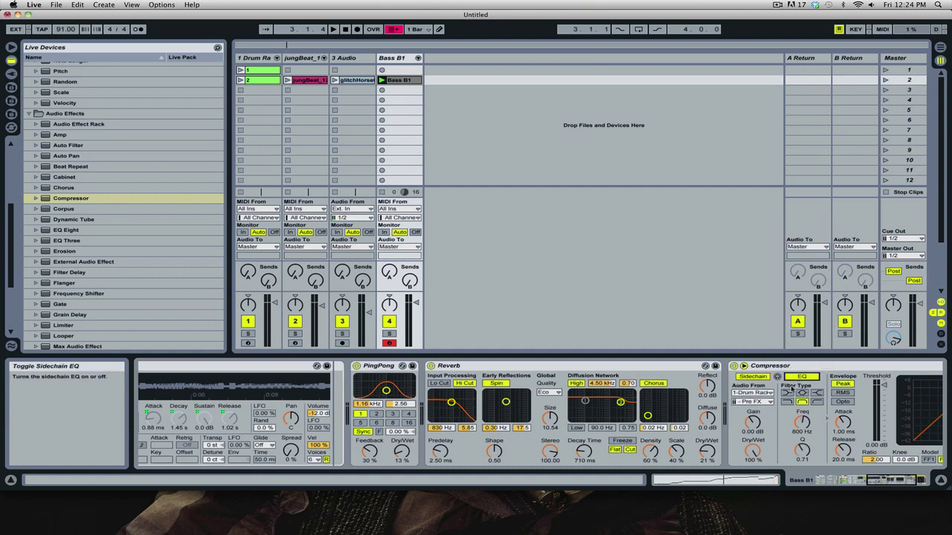
{"action": "left_click", "coordinate": [786, 392]}
{"action": "left_click_drag", "start_coordinate": [801, 420], "coordinate": [802, 425]}
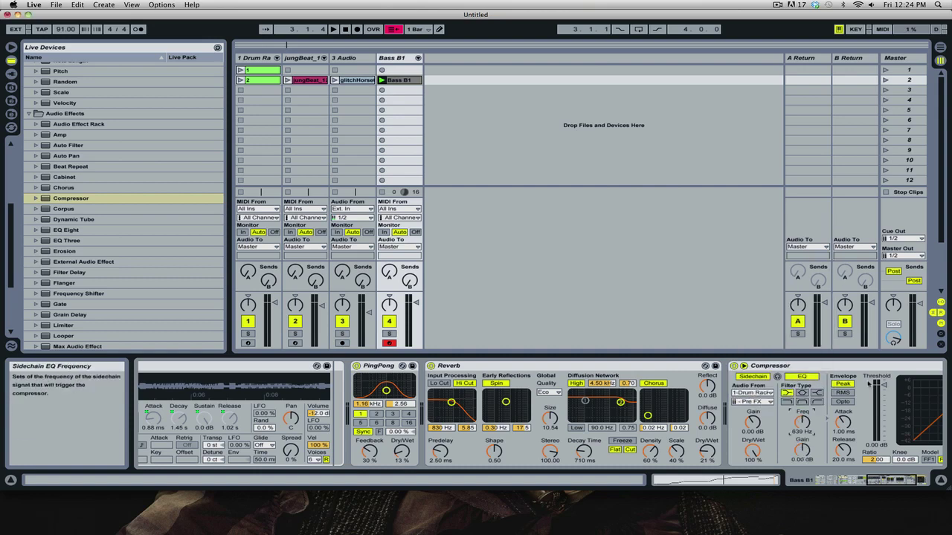
{"action": "left_click_drag", "start_coordinate": [880, 386], "coordinate": [881, 406]}
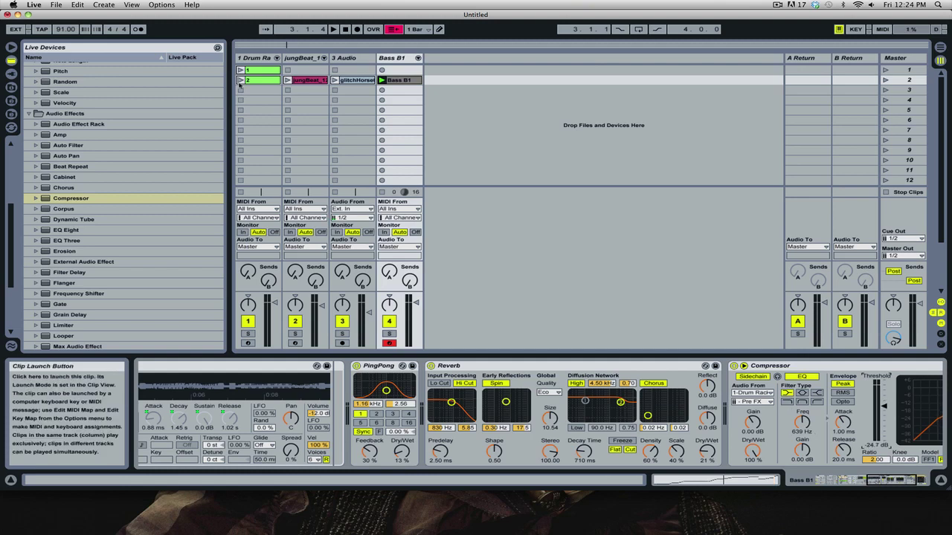
While playing Drum Rack clip 2 with the bass, set the Compressor to Threshold -37.8 dB, Ratio 3.20, Attack 0.39 ms and Release 37.4 ms.
{"action": "left_click", "coordinate": [240, 80]}
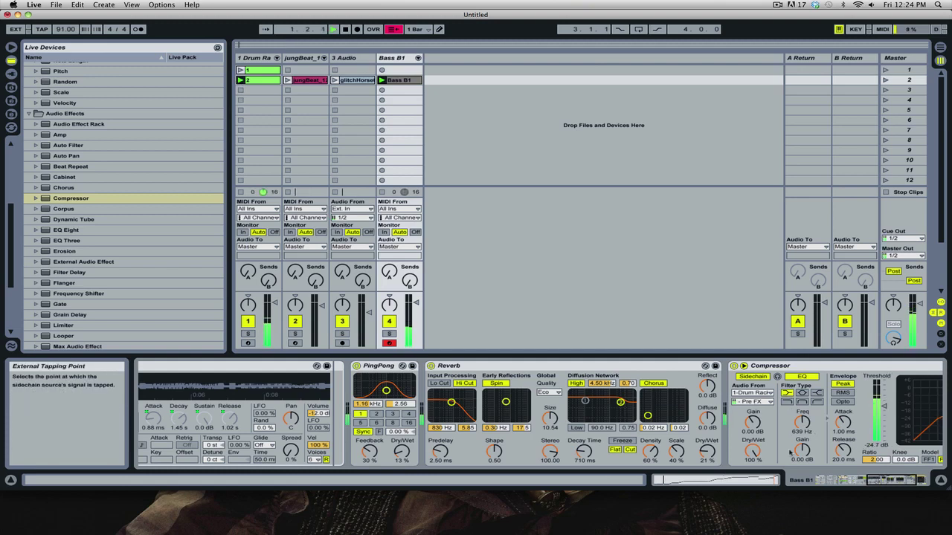
{"action": "left_click", "coordinate": [901, 480]}
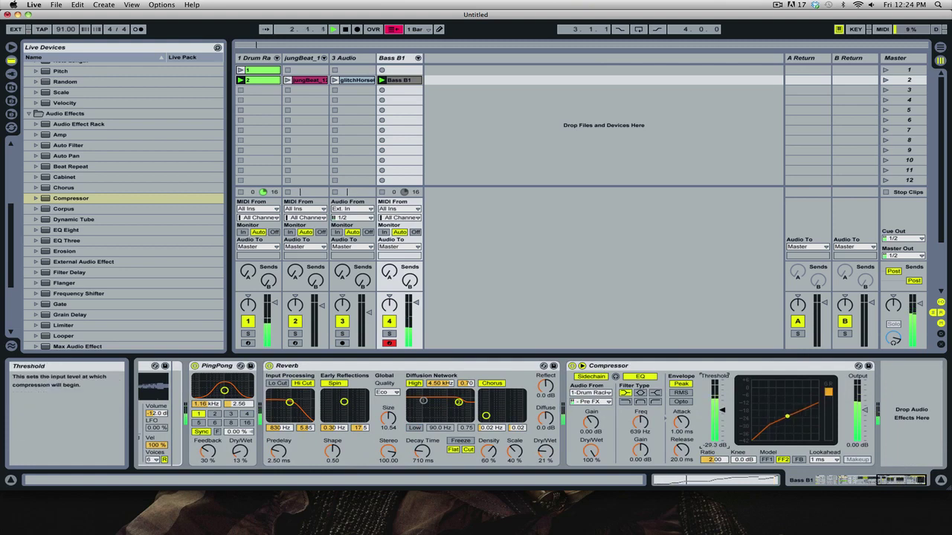
{"action": "left_click_drag", "start_coordinate": [721, 406], "coordinate": [721, 418]}
{"action": "left_click_drag", "start_coordinate": [715, 460], "coordinate": [715, 450]}
{"action": "left_click_drag", "start_coordinate": [681, 422], "coordinate": [681, 443]}
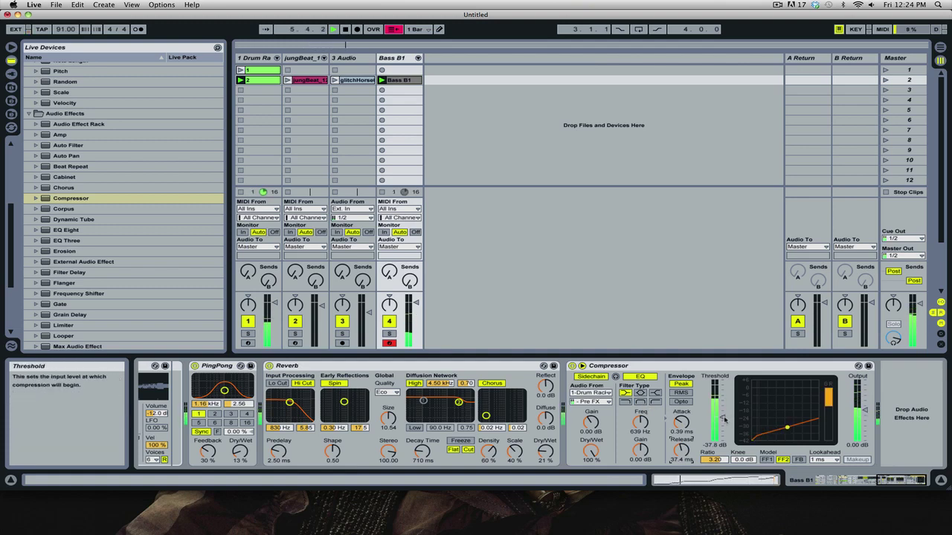
Add a Saturator after the Compressor and set its curve type to Sinoid Fold.
{"action": "scroll", "coordinate": [126, 223], "scroll_direction": "down", "scroll_amount": 5}
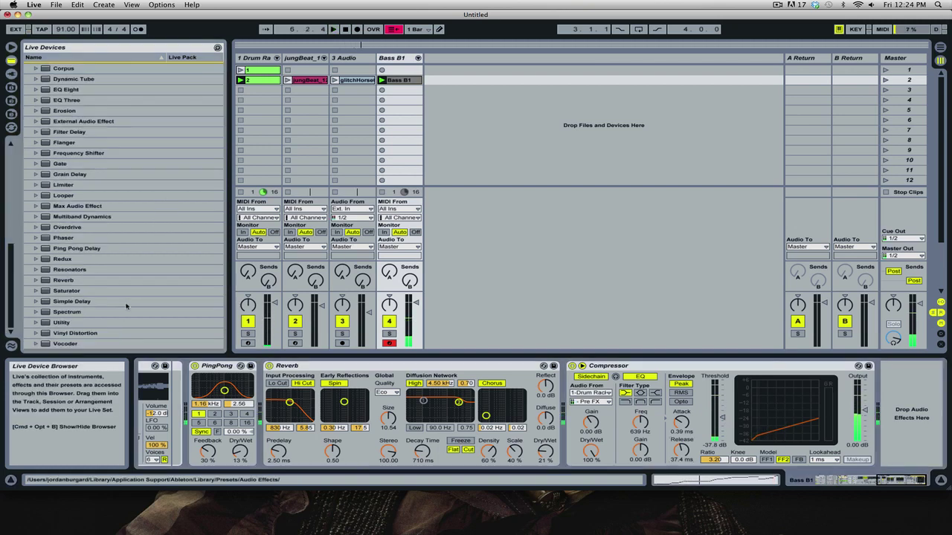
{"action": "left_click_drag", "start_coordinate": [64, 292], "coordinate": [914, 379]}
{"action": "left_click", "coordinate": [786, 423]}
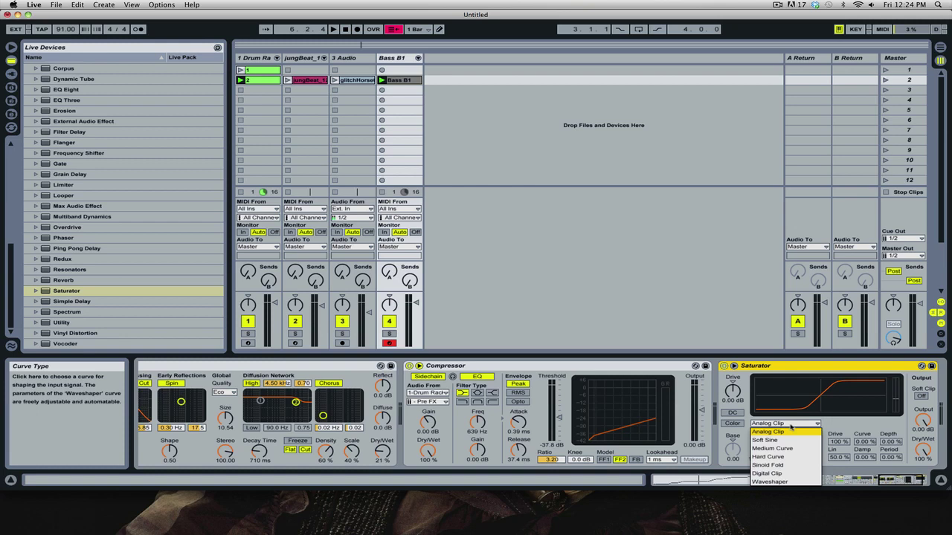
{"action": "left_click", "coordinate": [782, 466]}
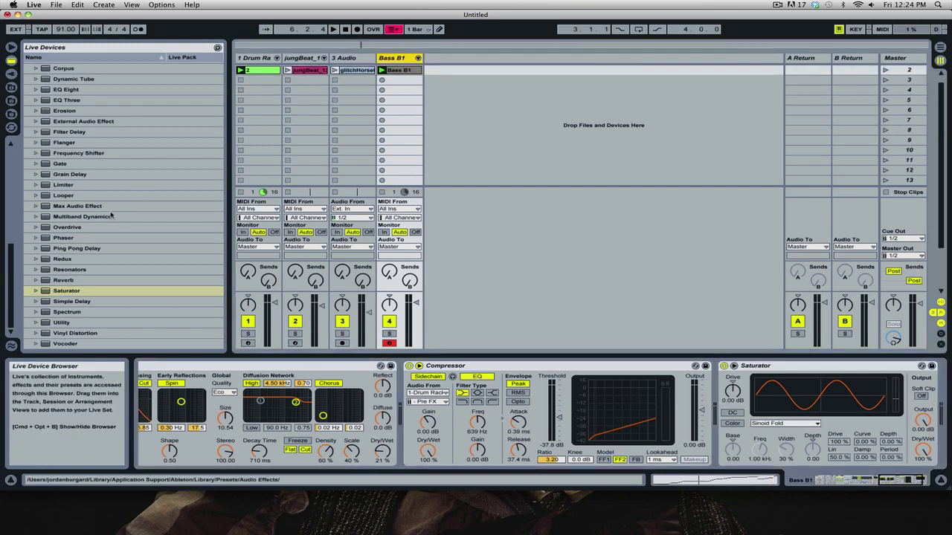
Insert Erosion between the Compressor and Saturator, and set its Freq to 7.25 kHz and Amount to 8.60 during playback.
{"action": "scroll", "coordinate": [107, 218], "scroll_direction": "up", "scroll_amount": 3}
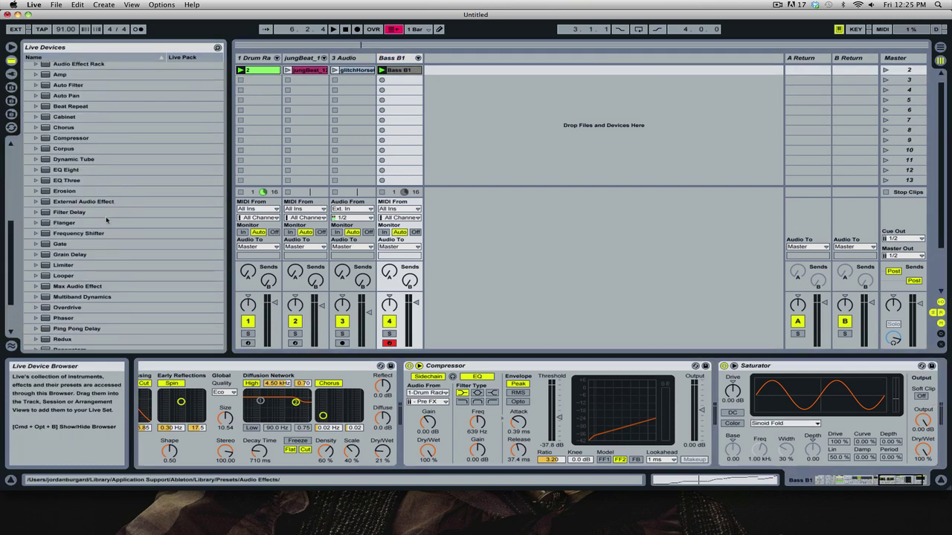
{"action": "left_click_drag", "start_coordinate": [62, 193], "coordinate": [634, 424]}
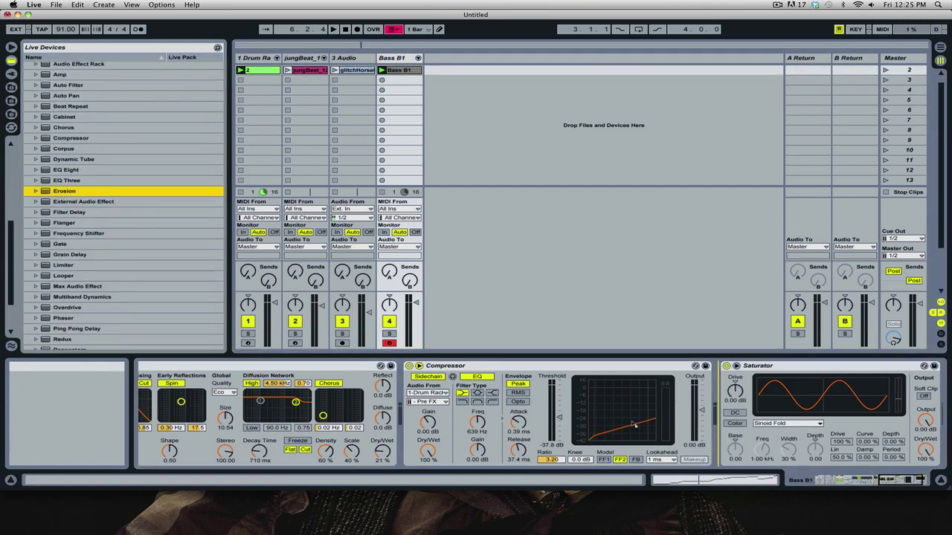
{"action": "left_click_drag", "start_coordinate": [708, 428], "coordinate": [706, 424]}
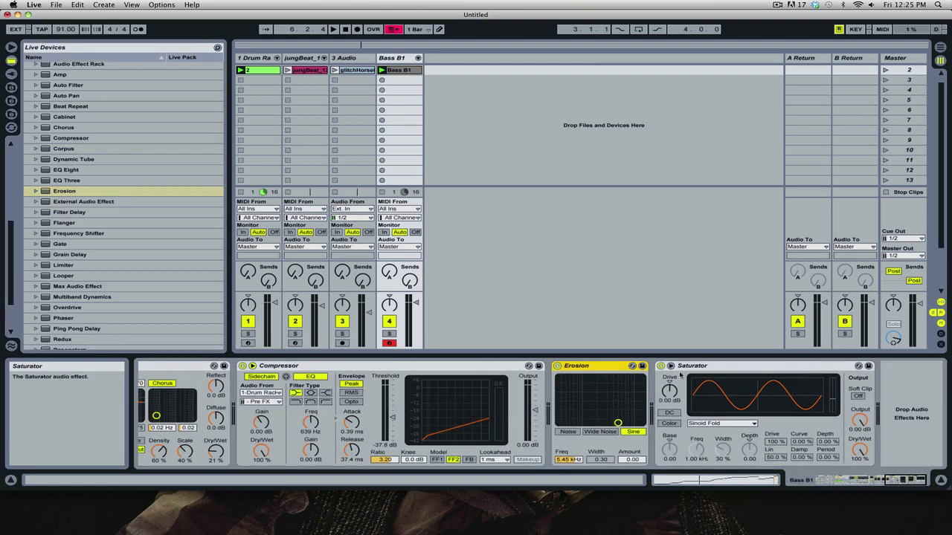
{"action": "key", "text": "space"}
{"action": "left_click_drag", "start_coordinate": [618, 423], "coordinate": [619, 415]}
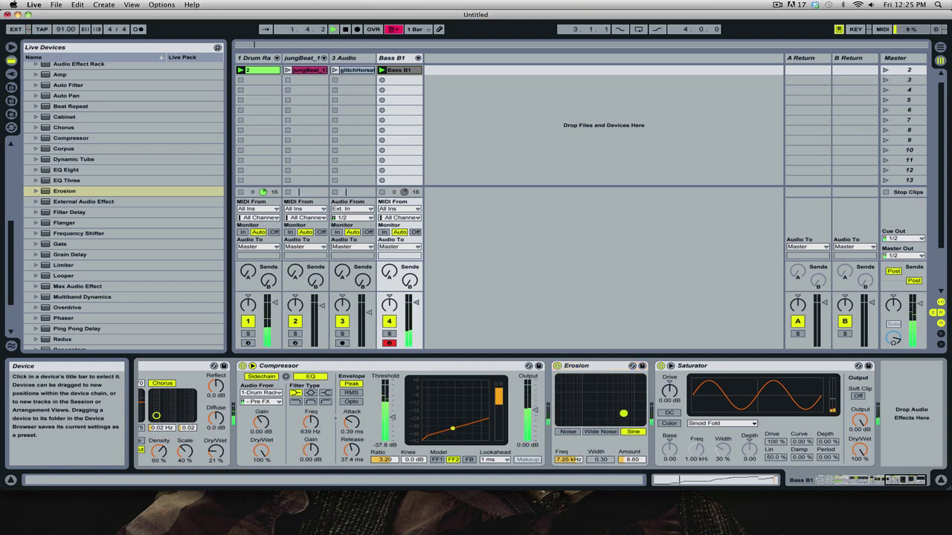
Lower the Bass B1 track volume slightly, then check the mix with the glitchHorse clip playing and stop all clips.
{"action": "left_click_drag", "start_coordinate": [419, 302], "coordinate": [417, 305]}
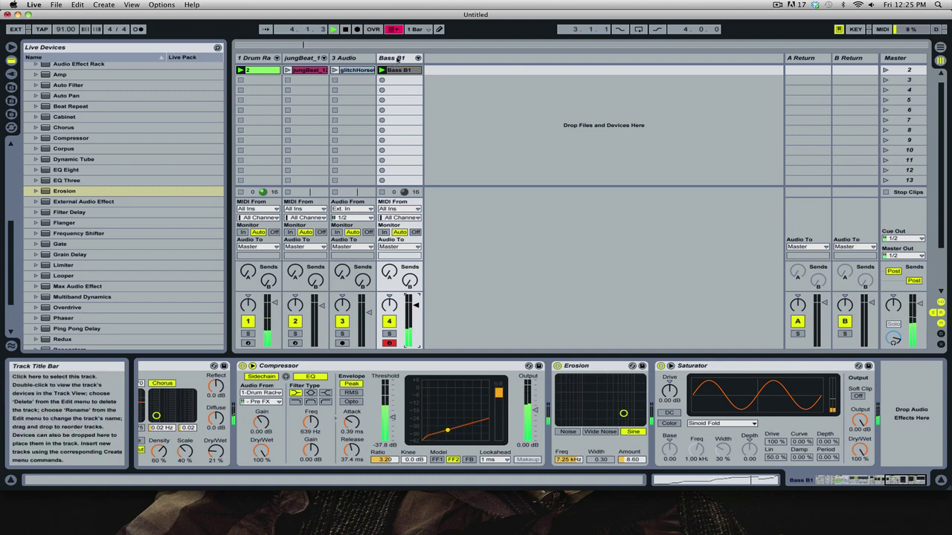
{"action": "left_click", "coordinate": [336, 71]}
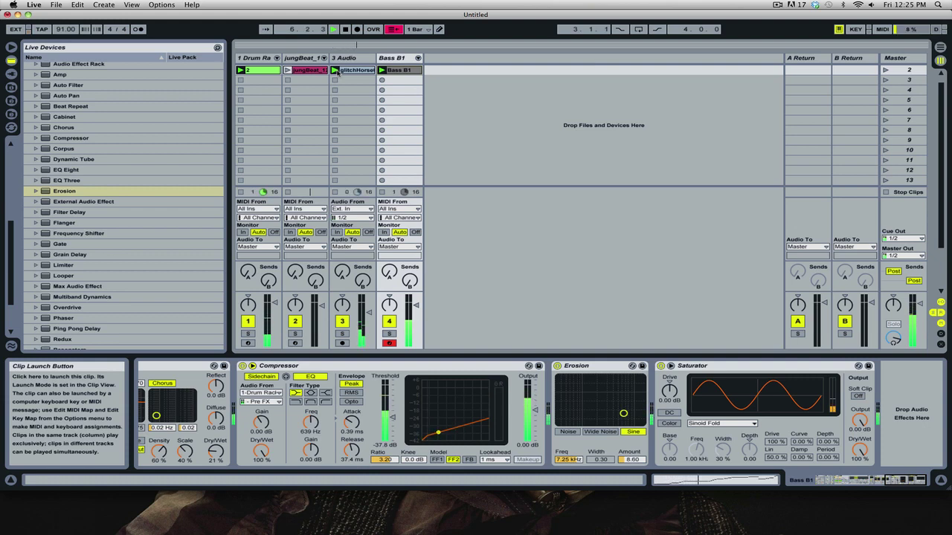
{"action": "left_click", "coordinate": [885, 193]}
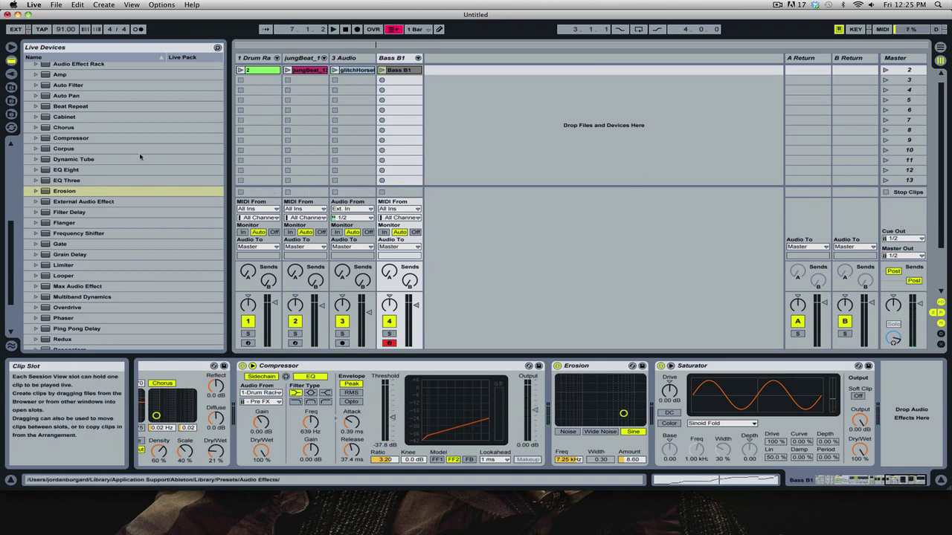
Insert Auto Pan between Erosion and Saturator with Amount 40.5%, Phase 271° and a tempo-synced Rate of 1, and audition the Bass B1 clip.
{"action": "scroll", "coordinate": [102, 156], "scroll_direction": "up", "scroll_amount": 3}
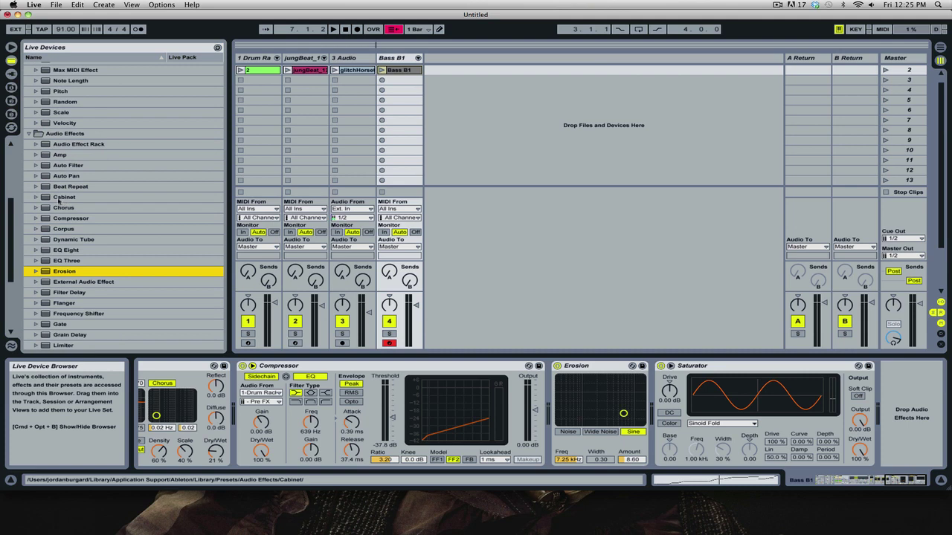
{"action": "left_click_drag", "start_coordinate": [67, 176], "coordinate": [661, 411]}
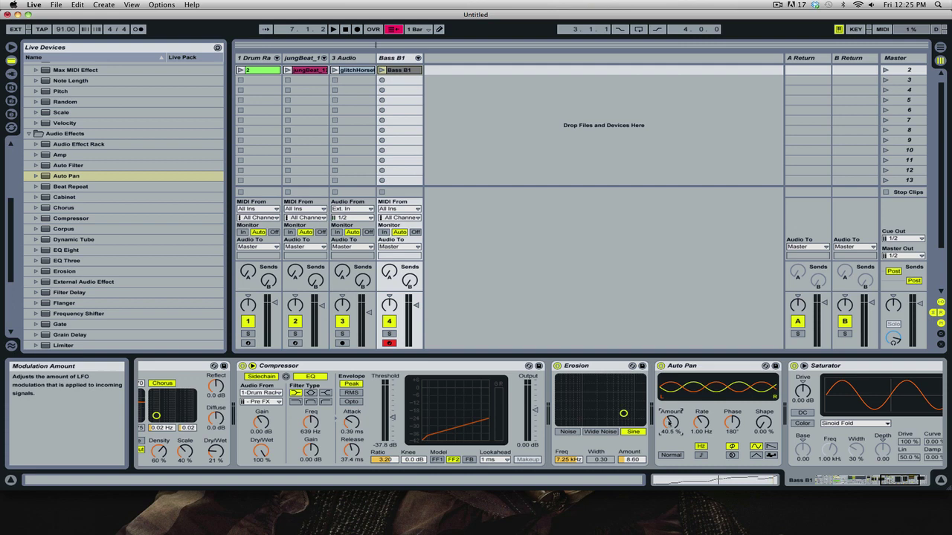
{"action": "left_click_drag", "start_coordinate": [731, 422], "coordinate": [731, 408]}
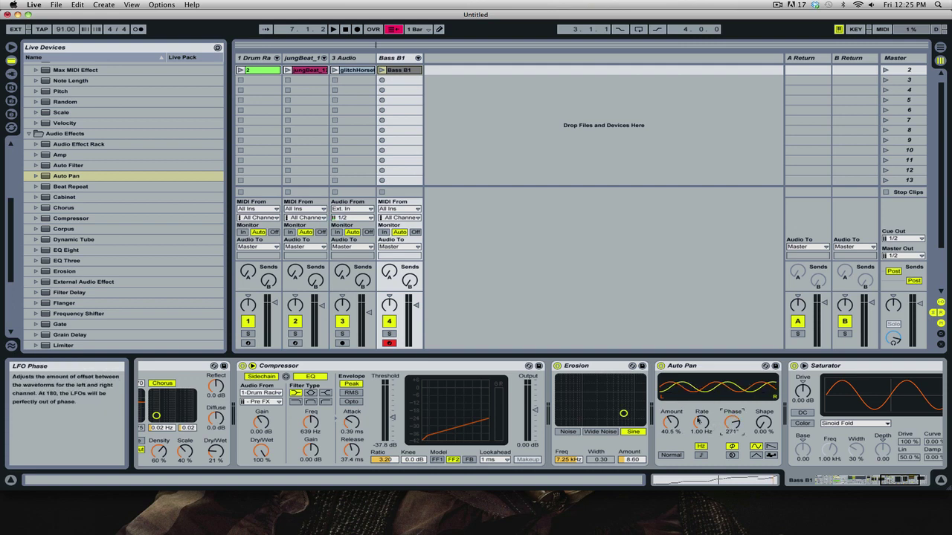
{"action": "left_click", "coordinate": [700, 447]}
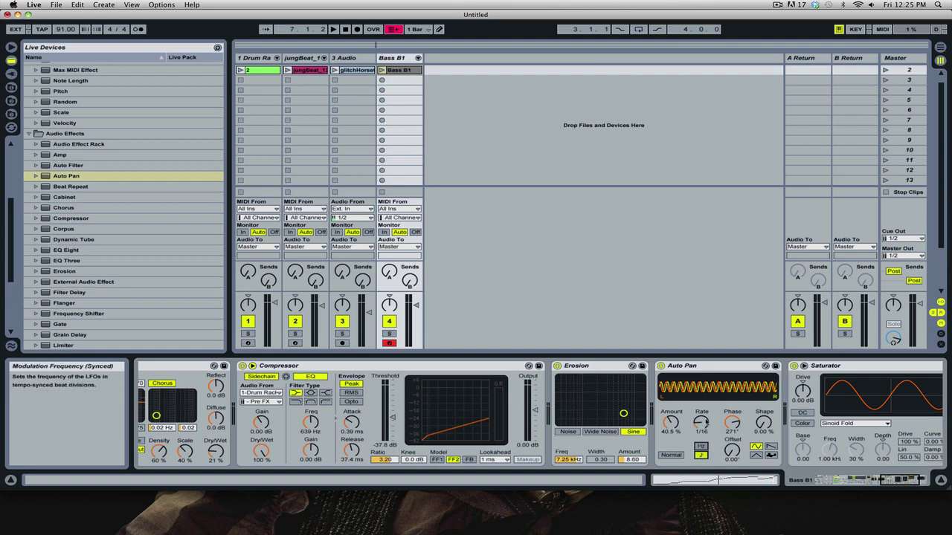
{"action": "left_click_drag", "start_coordinate": [700, 422], "coordinate": [700, 428]}
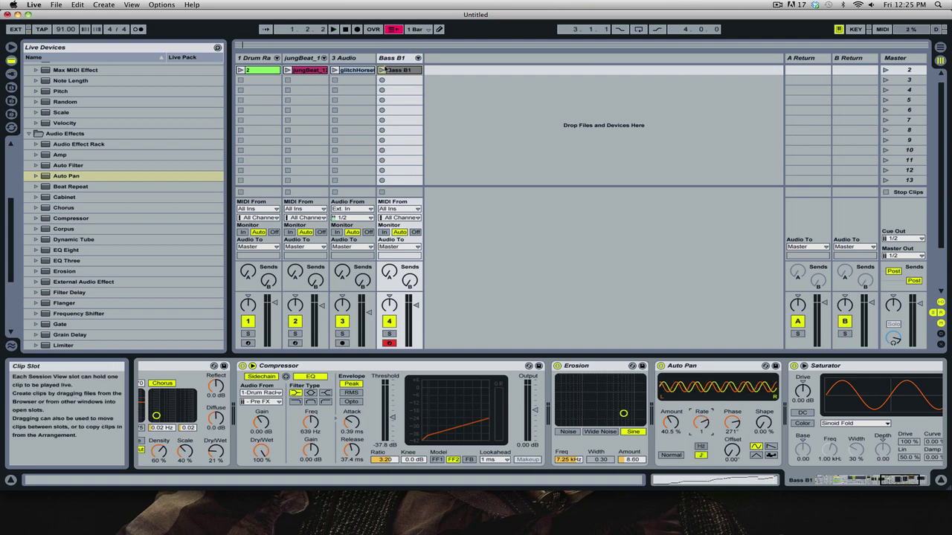
{"action": "left_click", "coordinate": [382, 70]}
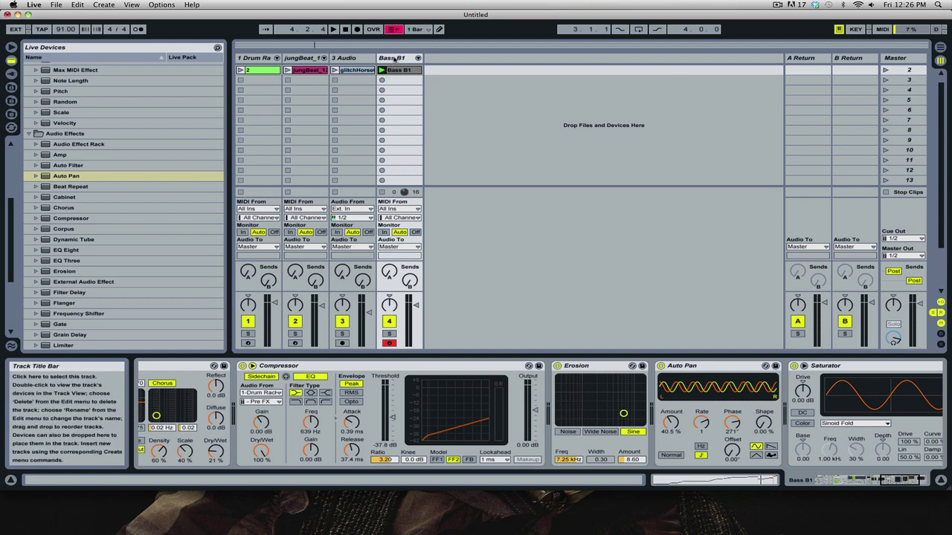
Insert a MIDI track named Chords after the Bass B1 track, and rename the Bass B1 track to Bass.
{"action": "right_click", "coordinate": [393, 58]}
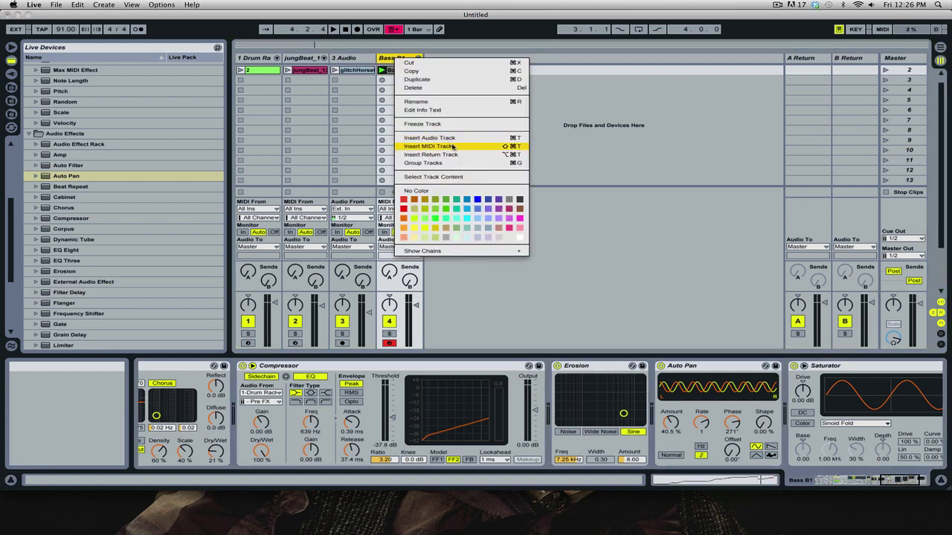
{"action": "left_click", "coordinate": [450, 146]}
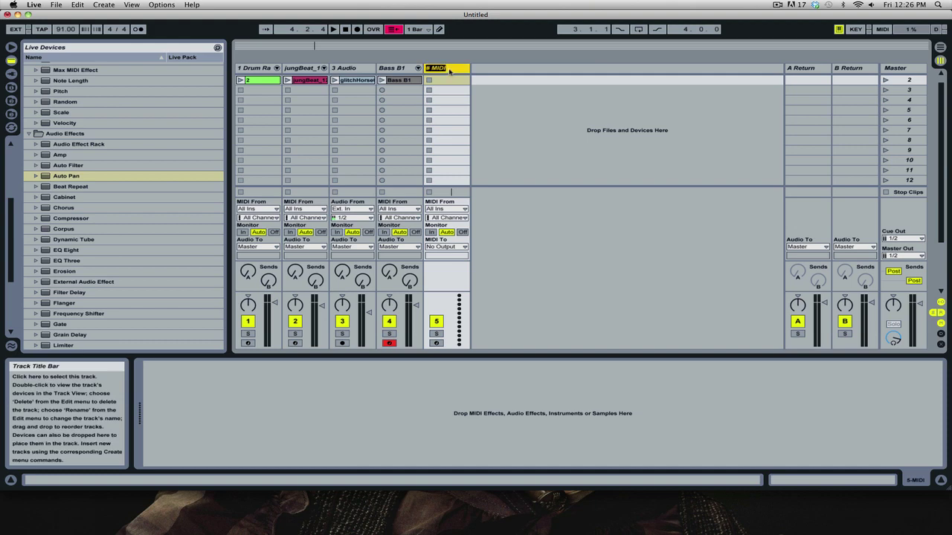
{"action": "type", "text": "s"}
{"action": "key", "text": "Return"}
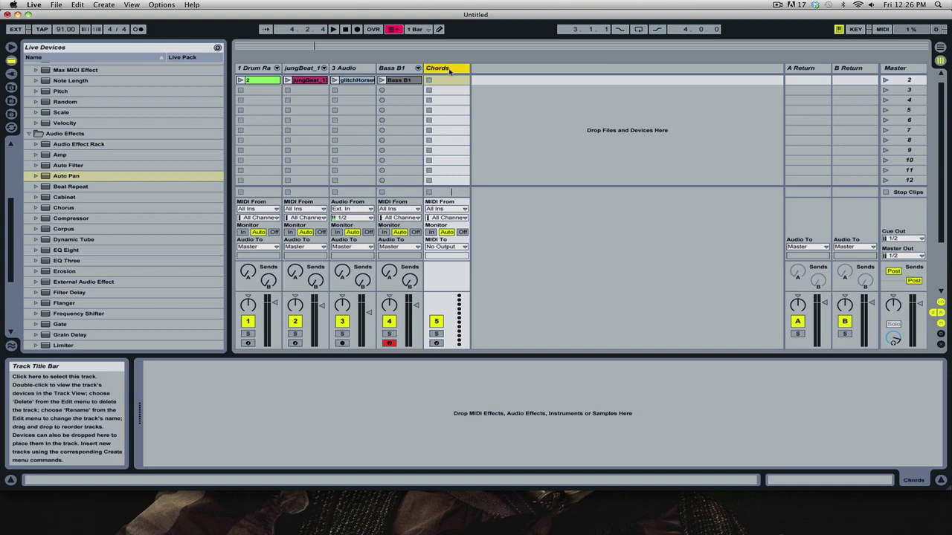
{"action": "left_click", "coordinate": [401, 69]}
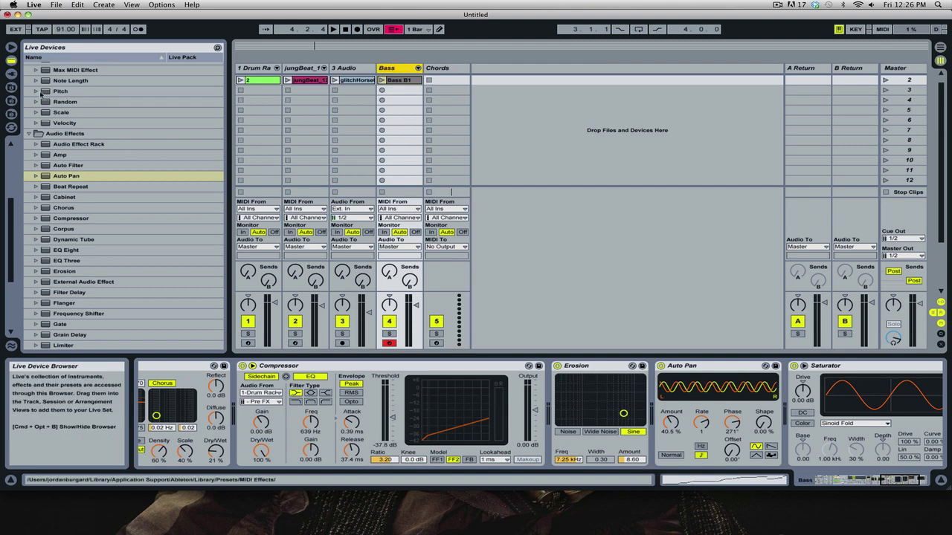
Preview jungBeat_120b, karnivalToy, marbleDrop, Pad A and Pad B1 from the library's Lessons samples to find a chord sound.
{"action": "left_click", "coordinate": [11, 102]}
{"action": "left_click", "coordinate": [11, 115]}
{"action": "left_click", "coordinate": [12, 129]}
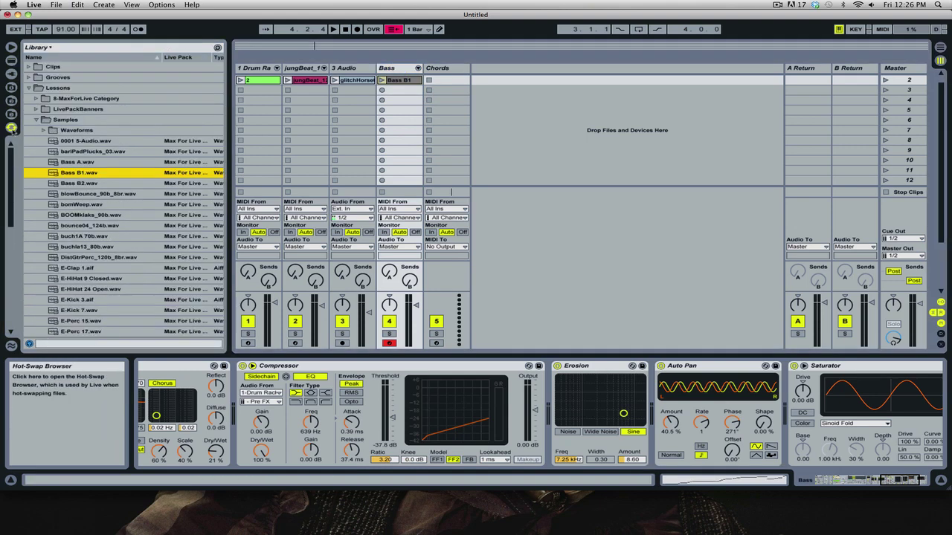
{"action": "scroll", "coordinate": [89, 244], "scroll_direction": "down", "scroll_amount": 5}
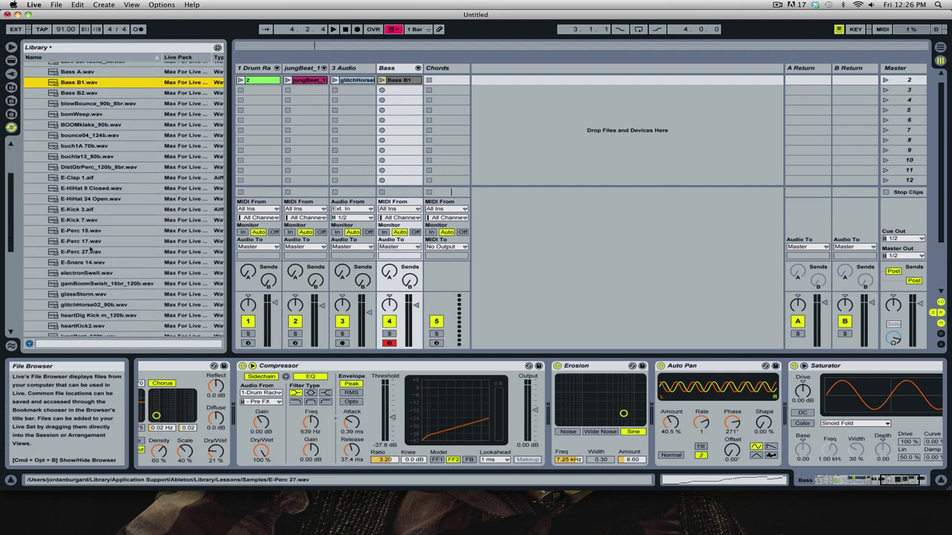
{"action": "scroll", "coordinate": [149, 272], "scroll_direction": "down", "scroll_amount": 3}
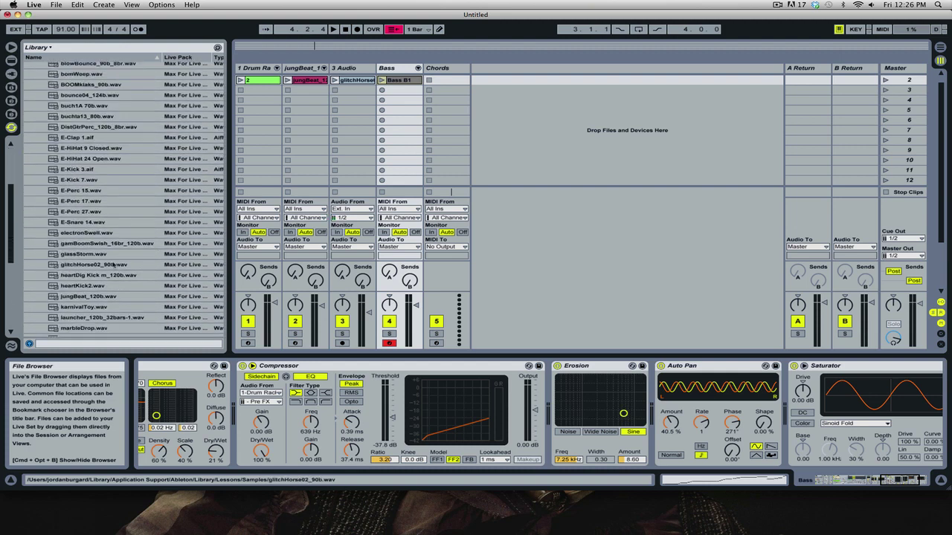
{"action": "scroll", "coordinate": [112, 263], "scroll_direction": "down", "scroll_amount": 3}
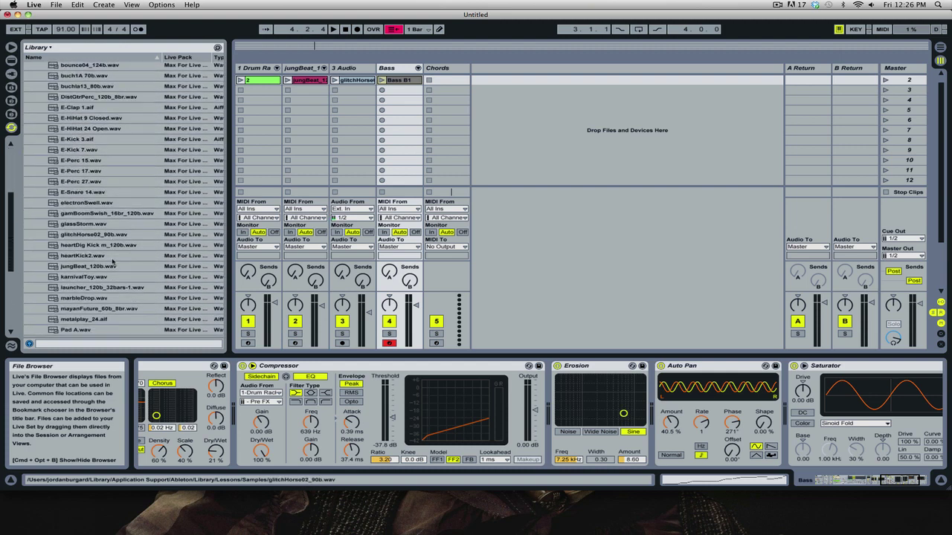
{"action": "left_click", "coordinate": [102, 259]}
{"action": "key", "text": "Down"}
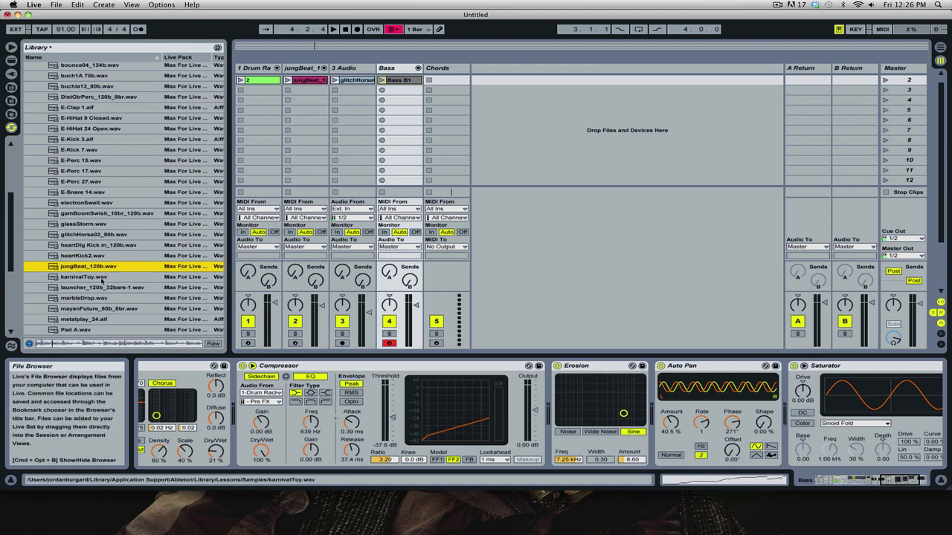
{"action": "key", "text": "Down"}
{"action": "scroll", "coordinate": [109, 287], "scroll_direction": "down", "scroll_amount": 3}
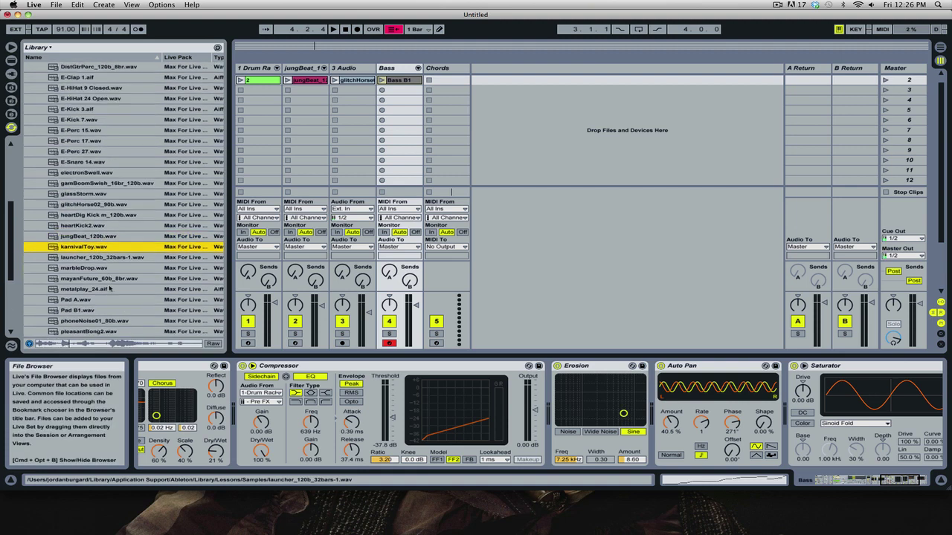
{"action": "left_click", "coordinate": [77, 269]}
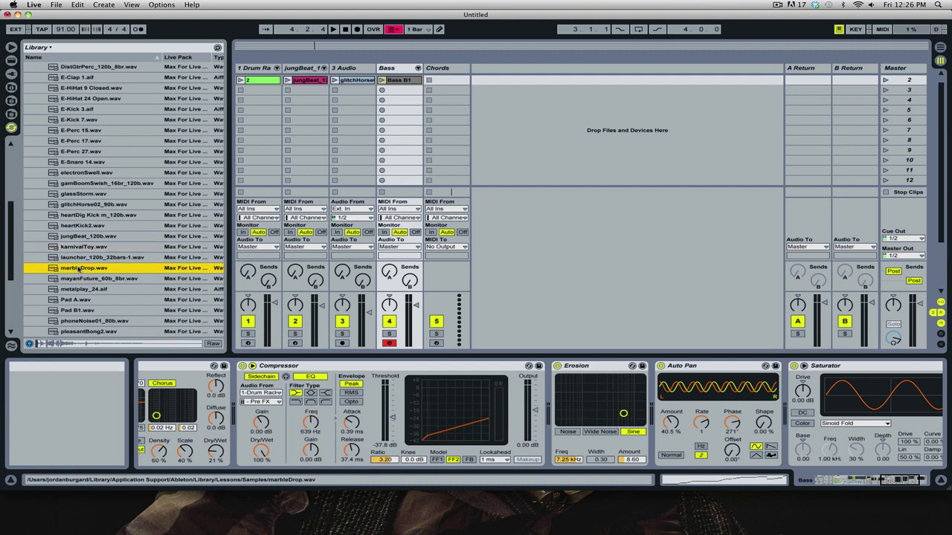
{"action": "scroll", "coordinate": [78, 269], "scroll_direction": "down", "scroll_amount": 3}
{"action": "left_click", "coordinate": [82, 269]}
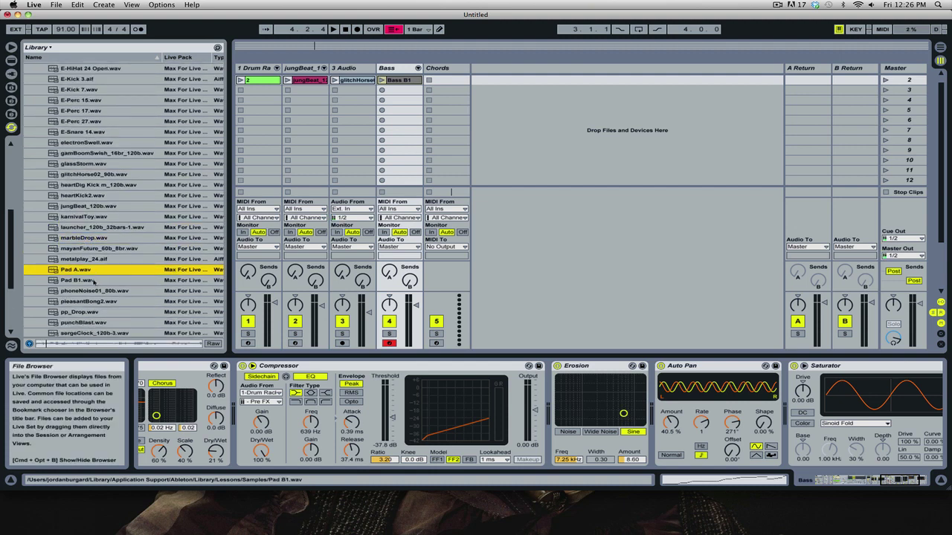
{"action": "left_click", "coordinate": [94, 281]}
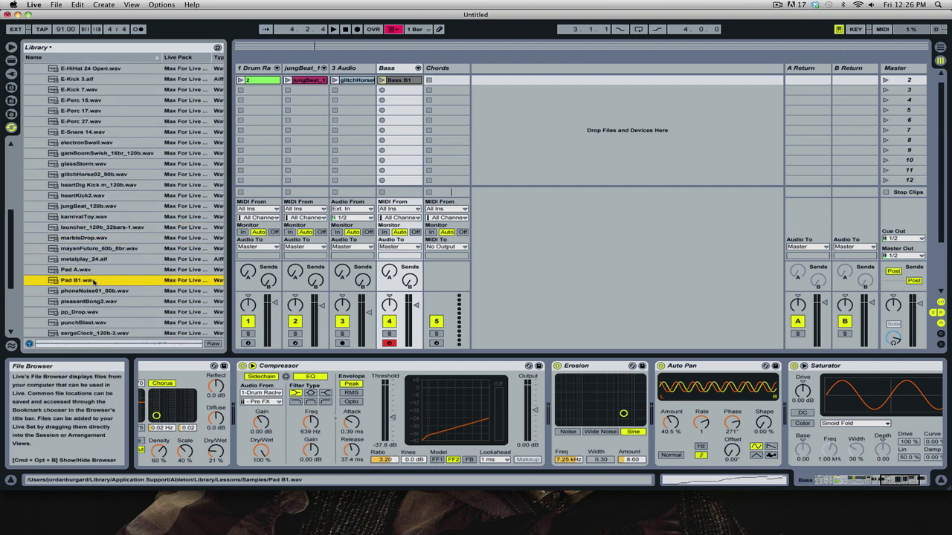
Place Pad B1.wav as a clip on a new audio track and play it with the tempo set to 67.00 BPM.
{"action": "left_click", "coordinate": [438, 68]}
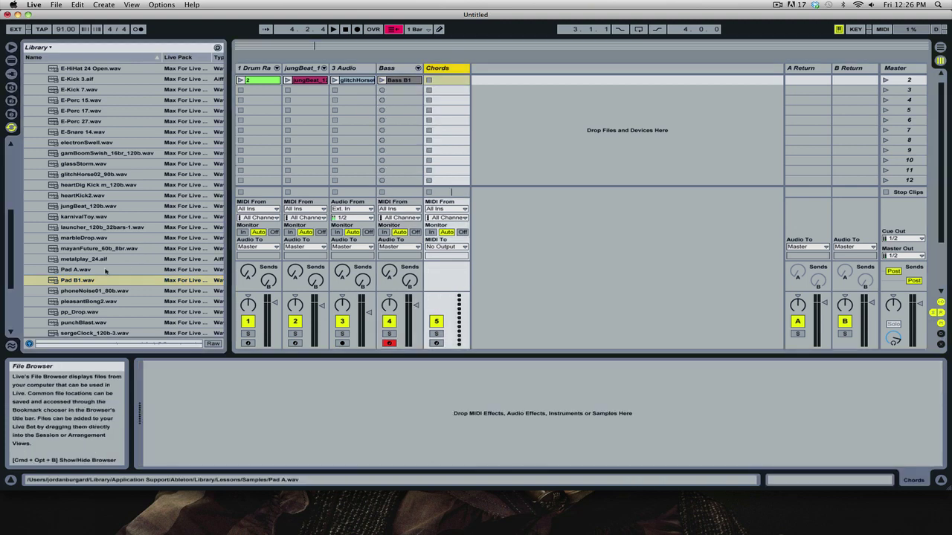
{"action": "left_click_drag", "start_coordinate": [287, 202], "coordinate": [490, 84]}
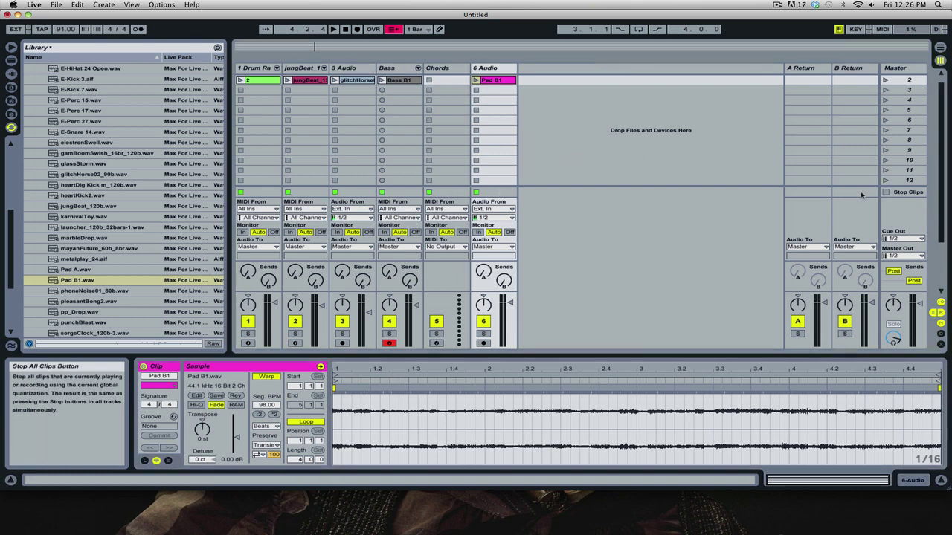
{"action": "left_click_drag", "start_coordinate": [364, 370], "coordinate": [402, 381]}
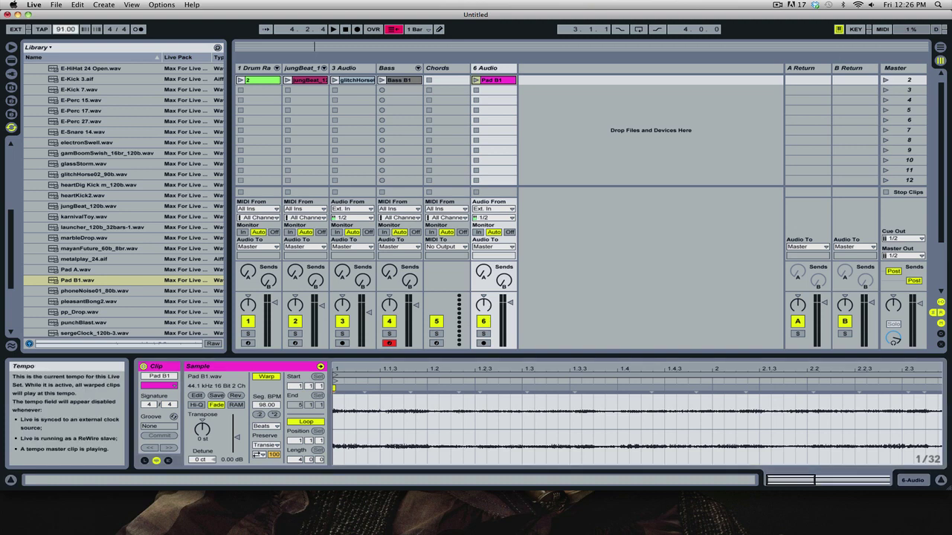
{"action": "left_click", "coordinate": [475, 79]}
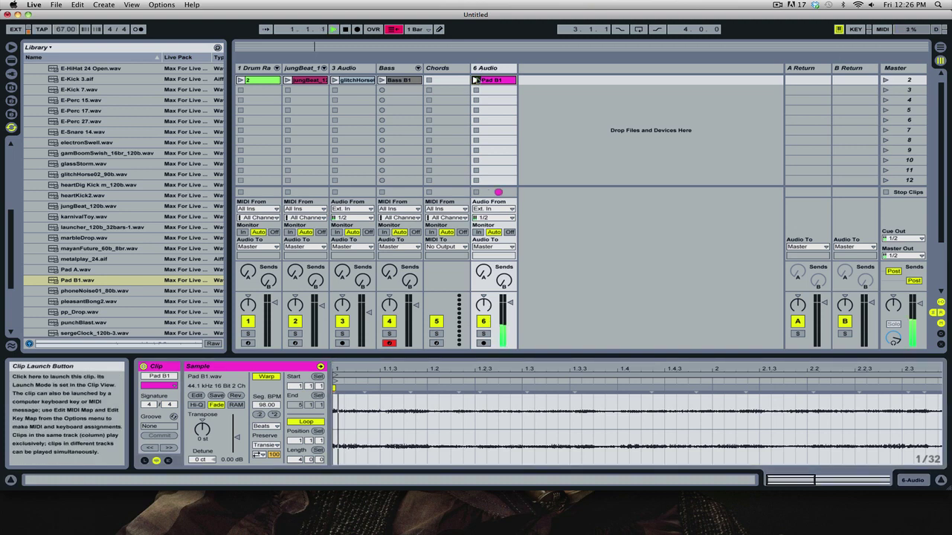
Add warp markers to the playing Pad B1 clip near 1.1.3, 1.2.2, 1.2.3, 1.3 and 1.3.3.
{"action": "left_click", "coordinate": [379, 392]}
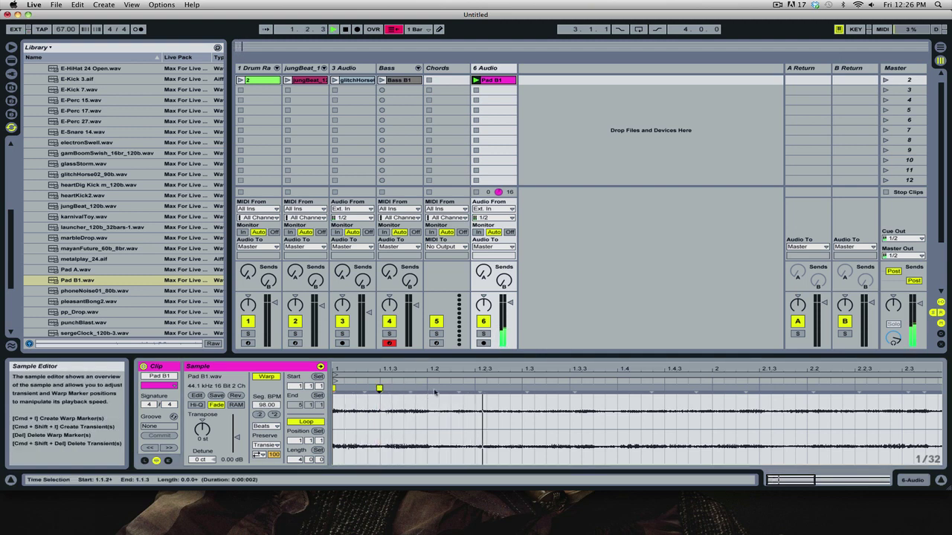
{"action": "left_click", "coordinate": [458, 390]}
{"action": "left_click", "coordinate": [480, 389]}
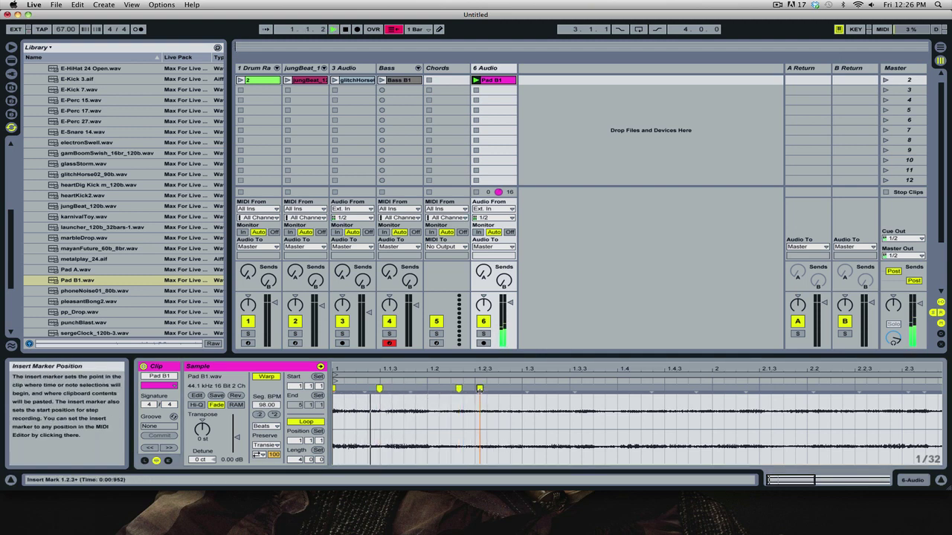
{"action": "left_click", "coordinate": [526, 389]}
{"action": "left_click", "coordinate": [574, 388]}
{"action": "key", "text": "space"}
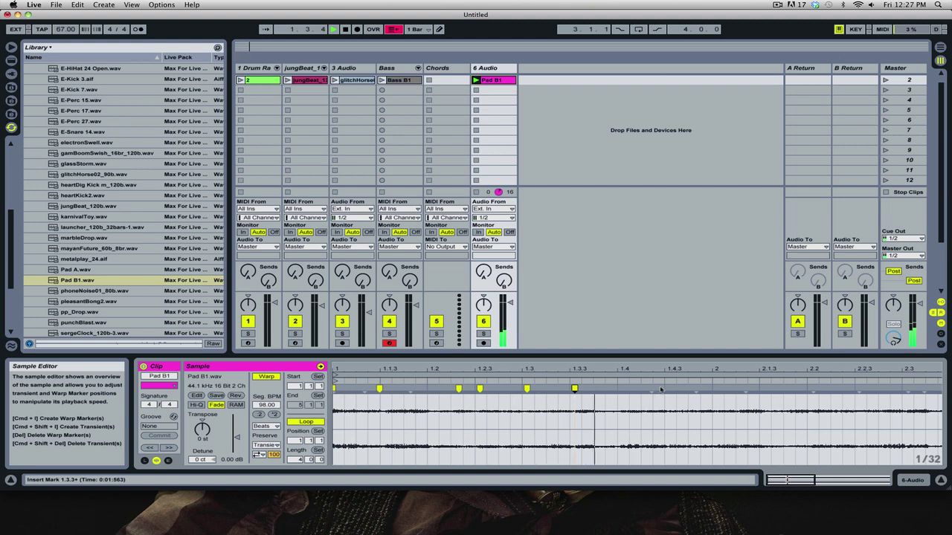
Replace the Pad B1 warp marker near 1.3.3 with one at 1.3.2.
{"action": "double_click", "coordinate": [603, 389]}
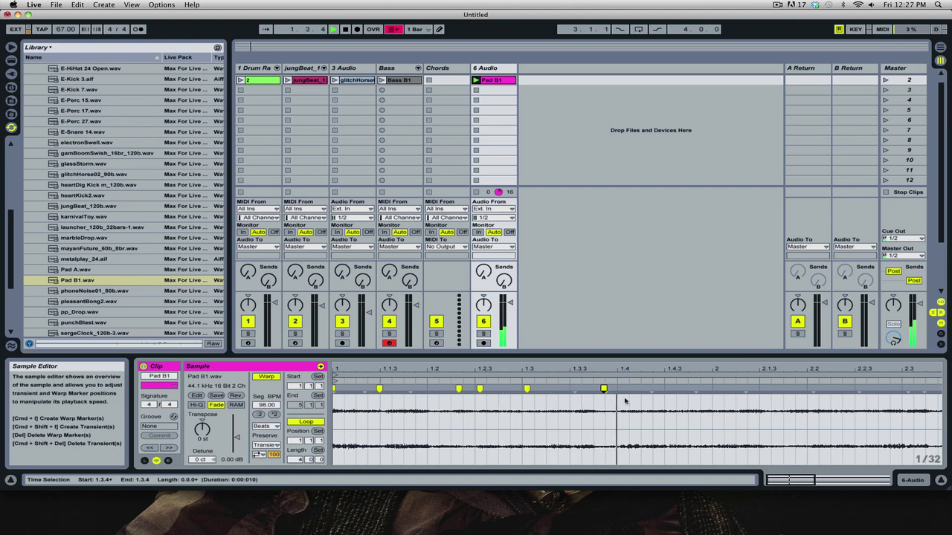
{"action": "double_click", "coordinate": [547, 389]}
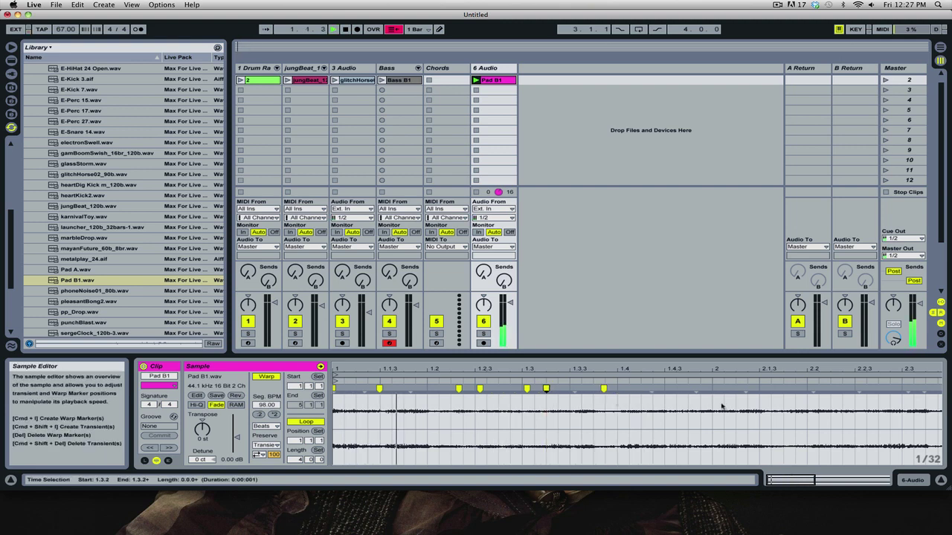
{"action": "key", "text": "space"}
{"action": "double_click", "coordinate": [604, 389]}
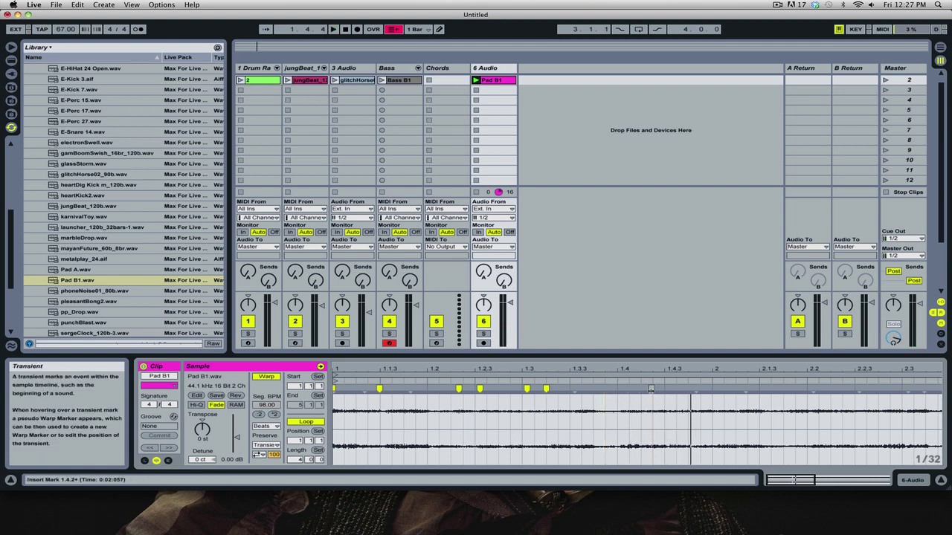
Add warp markers at the Pad B1 transients near 1.4, 1.4.2 and 1.4.4.
{"action": "double_click", "coordinate": [651, 389]}
{"action": "double_click", "coordinate": [616, 389]}
{"action": "double_click", "coordinate": [697, 389]}
{"action": "key", "text": "space"}
Audition the start of bar 2 in Pad B1 and add a warp marker at 2.1.2.
{"action": "left_click_drag", "start_coordinate": [742, 369], "coordinate": [515, 366]}
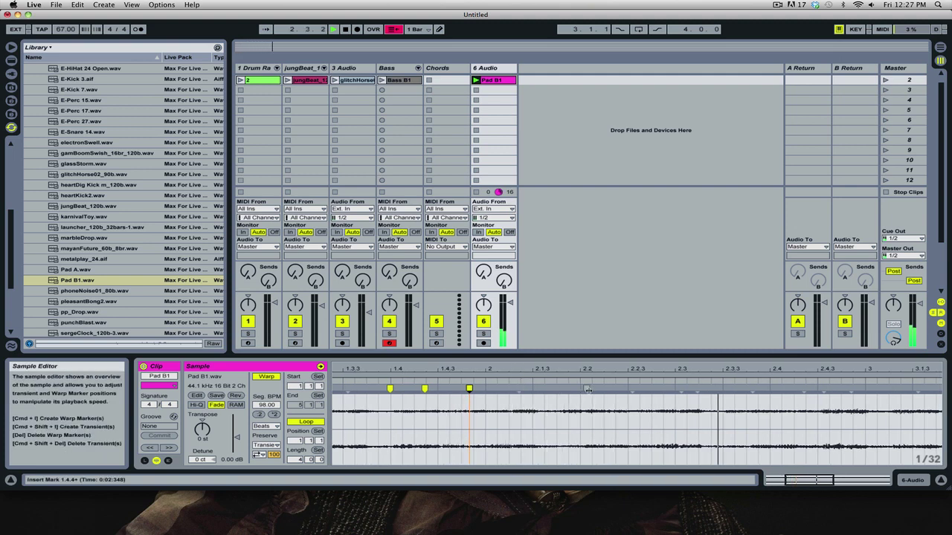
{"action": "left_click", "coordinate": [510, 411]}
{"action": "key", "text": "space"}
{"action": "key", "text": "space"}
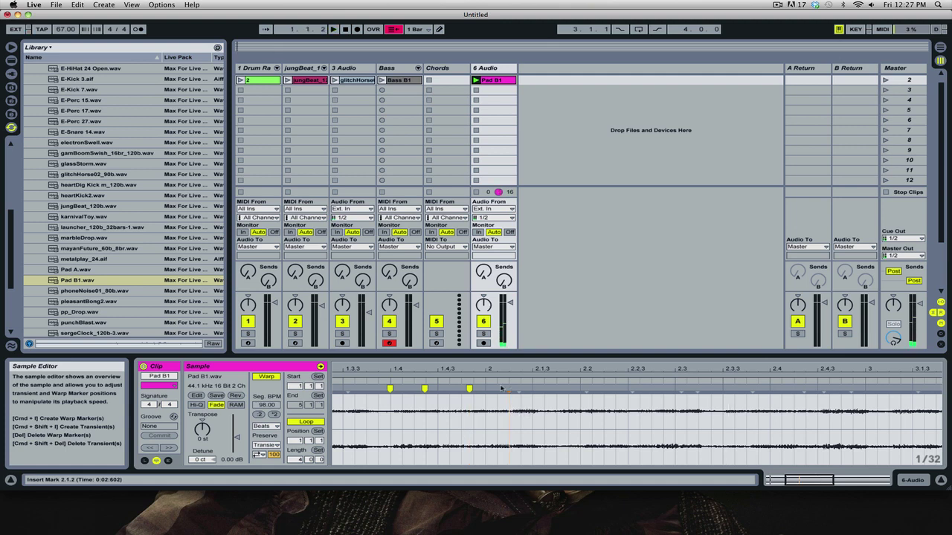
{"action": "left_click", "coordinate": [481, 380]}
{"action": "key", "text": "space"}
{"action": "double_click", "coordinate": [509, 389]}
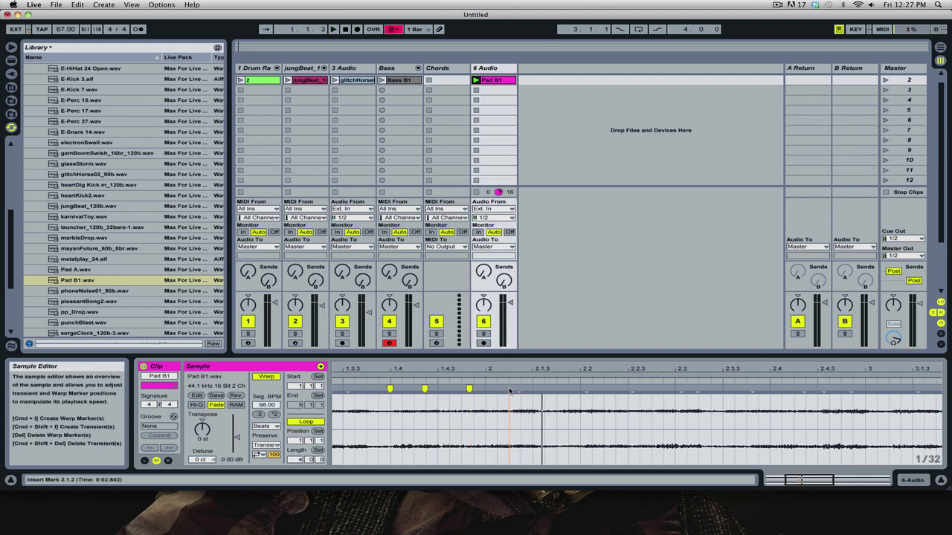
{"action": "left_click", "coordinate": [543, 383]}
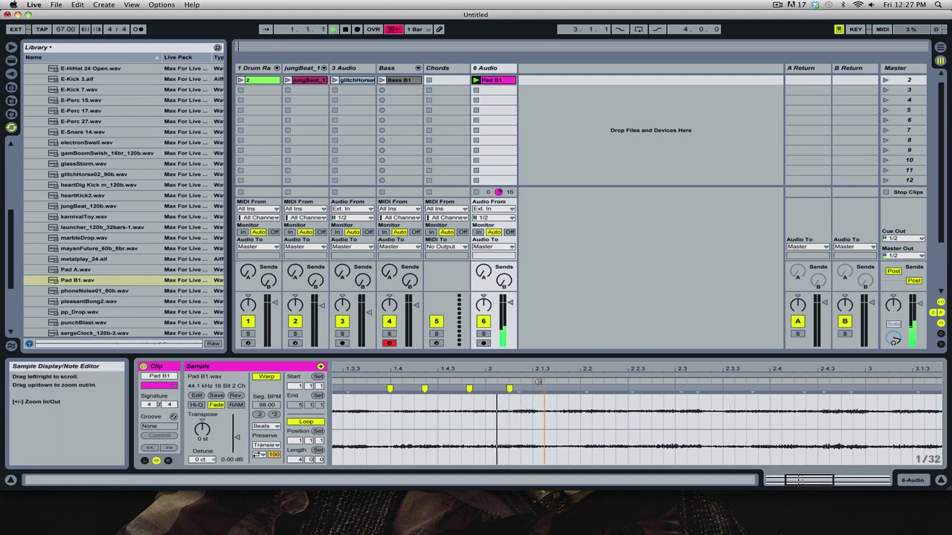
{"action": "key", "text": "space"}
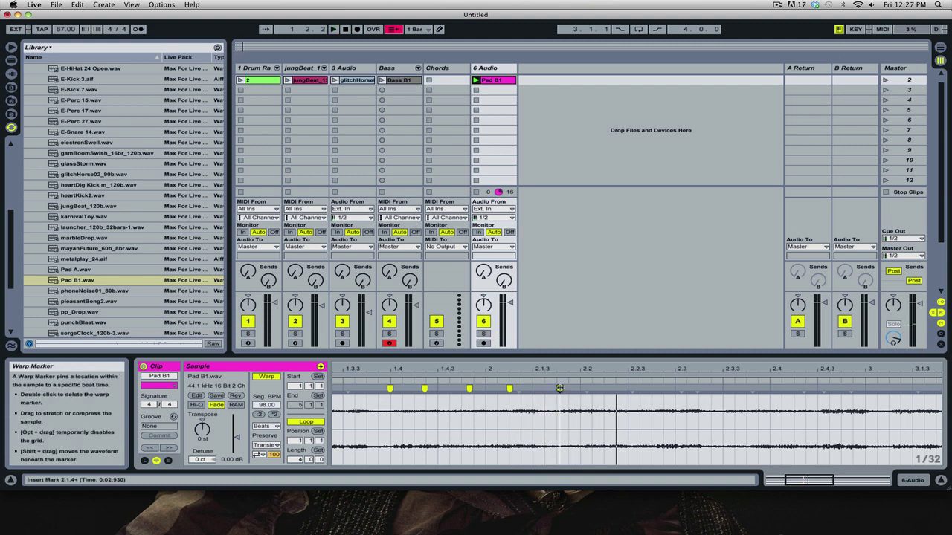
Place a warp marker near 2.1.4 in Pad B1, undoing the first attempt and setting it again.
{"action": "double_click", "coordinate": [560, 389]}
{"action": "key", "text": "super+z"}
{"action": "left_click_drag", "start_coordinate": [558, 402], "coordinate": [528, 407]}
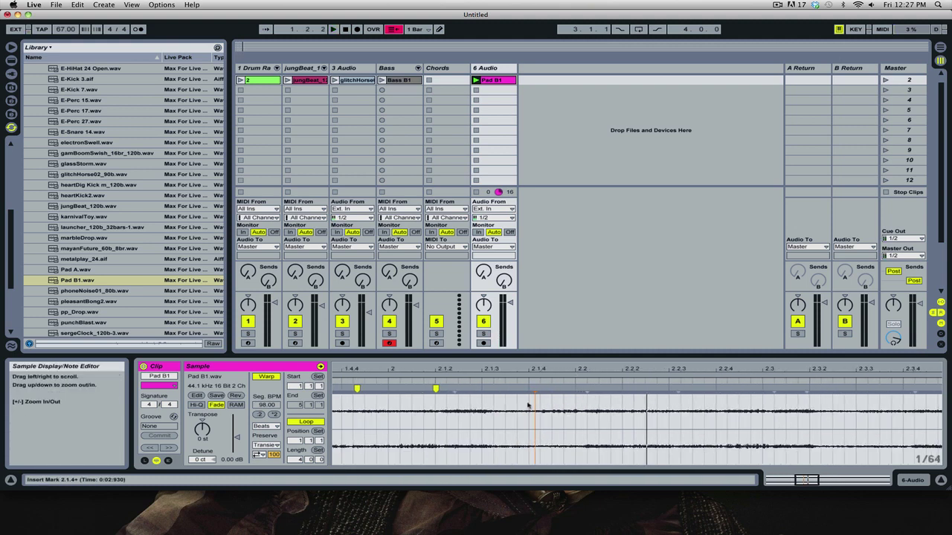
{"action": "double_click", "coordinate": [542, 389]}
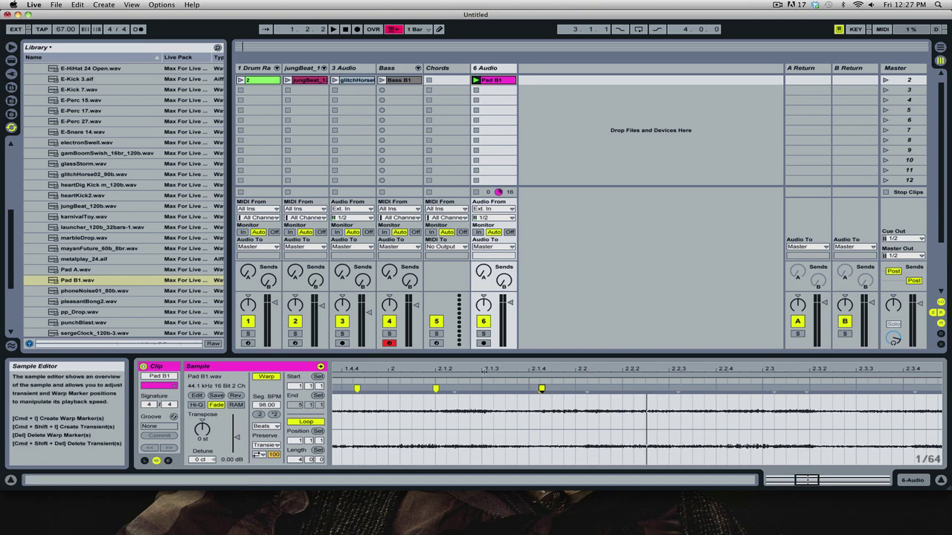
Enlarge the clip's sample display and add a warp marker at the transient near 2.2.
{"action": "left_click_drag", "start_coordinate": [468, 357], "coordinate": [475, 217]}
{"action": "left_click_drag", "start_coordinate": [628, 231], "coordinate": [475, 238]}
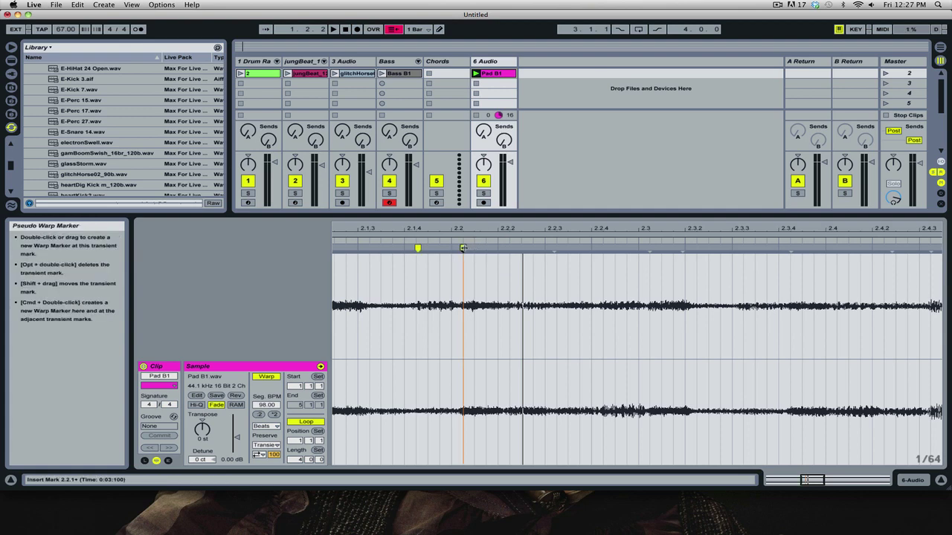
{"action": "double_click", "coordinate": [463, 250]}
{"action": "key", "text": "space"}
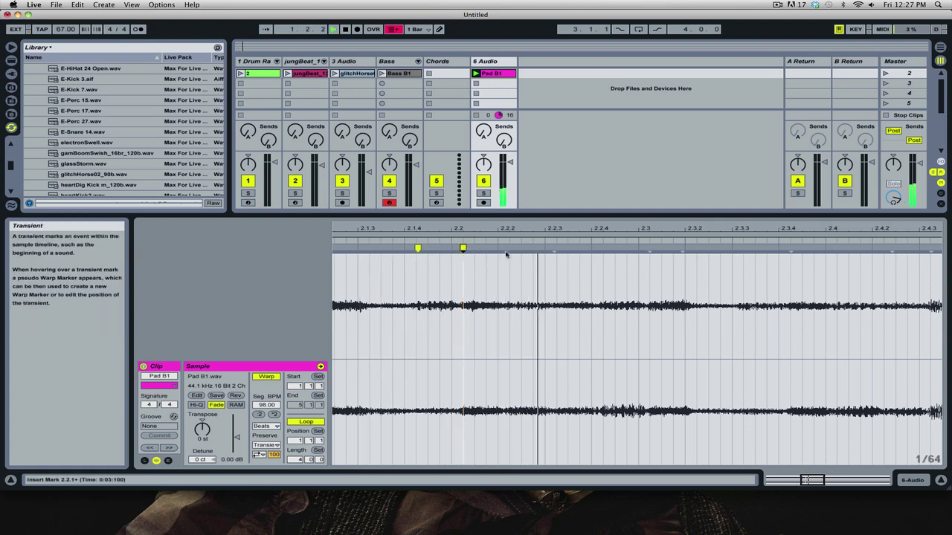
Add warp markers to Pad B1 near 2.2.4, 2.3, 2.3.2 and 2.3.3 while auditioning the clip.
{"action": "double_click", "coordinate": [600, 248]}
{"action": "double_click", "coordinate": [649, 248]}
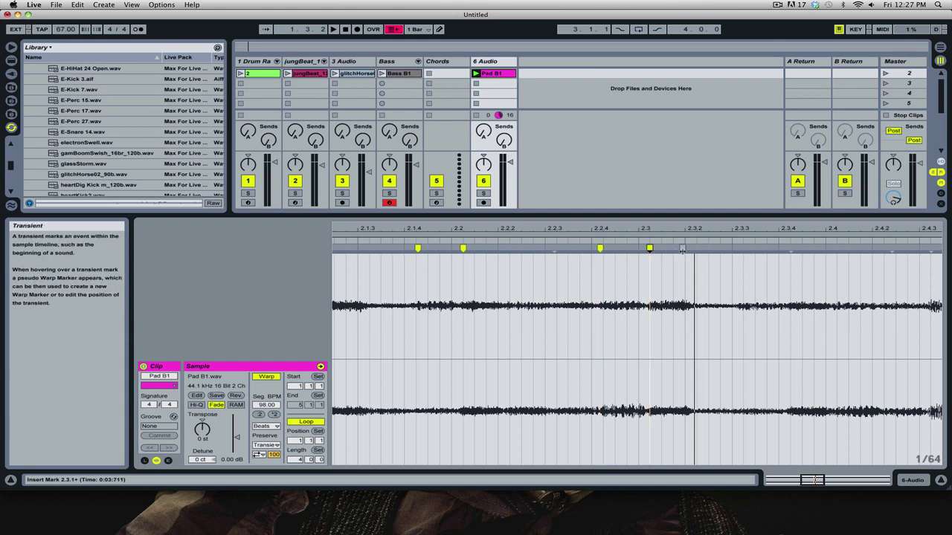
{"action": "double_click", "coordinate": [682, 249]}
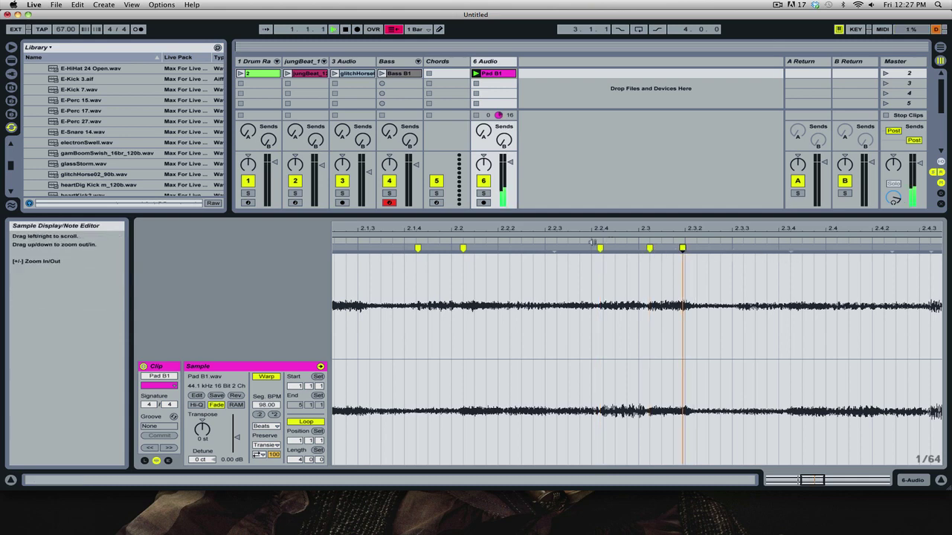
{"action": "key", "text": "space"}
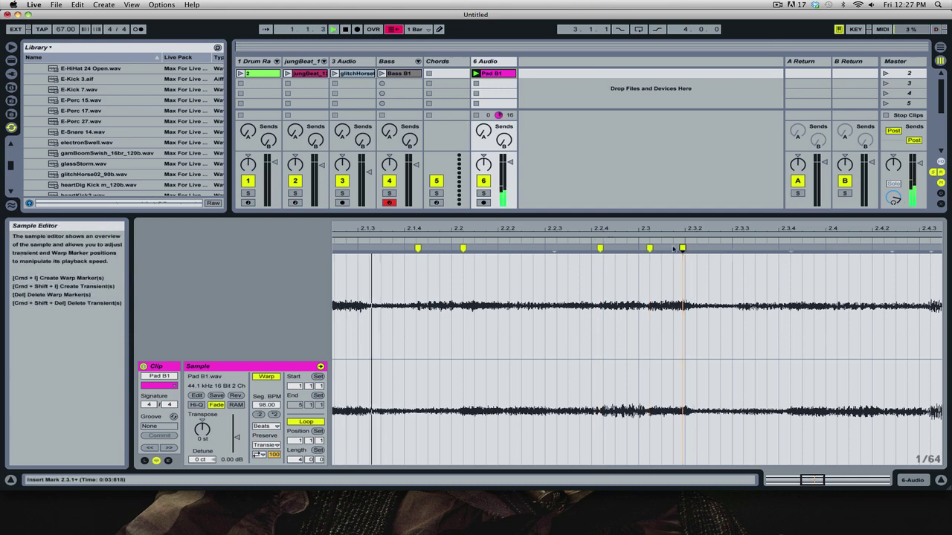
{"action": "double_click", "coordinate": [738, 248]}
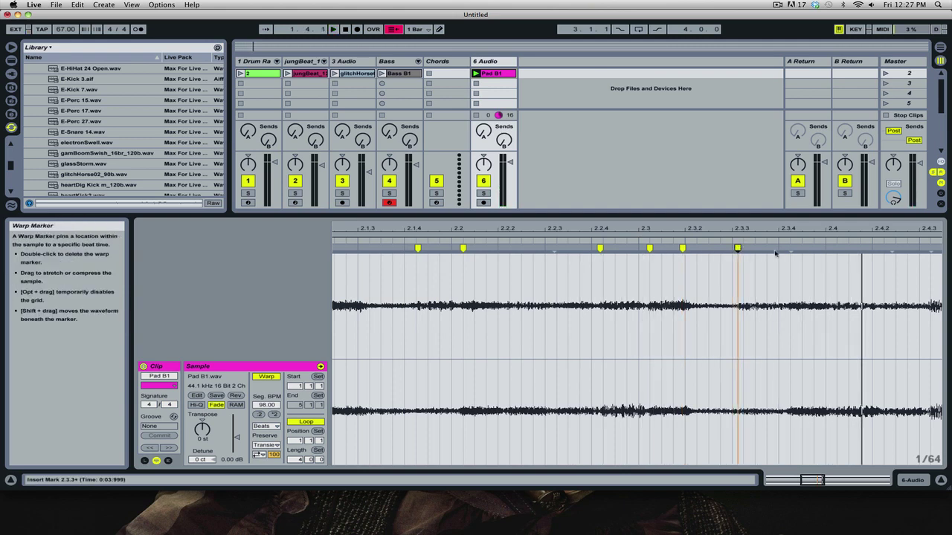
Add warp markers to Pad B1 near 2.4.2, 3.1.2 and 3.2.
{"action": "left_click_drag", "start_coordinate": [828, 233], "coordinate": [508, 237]}
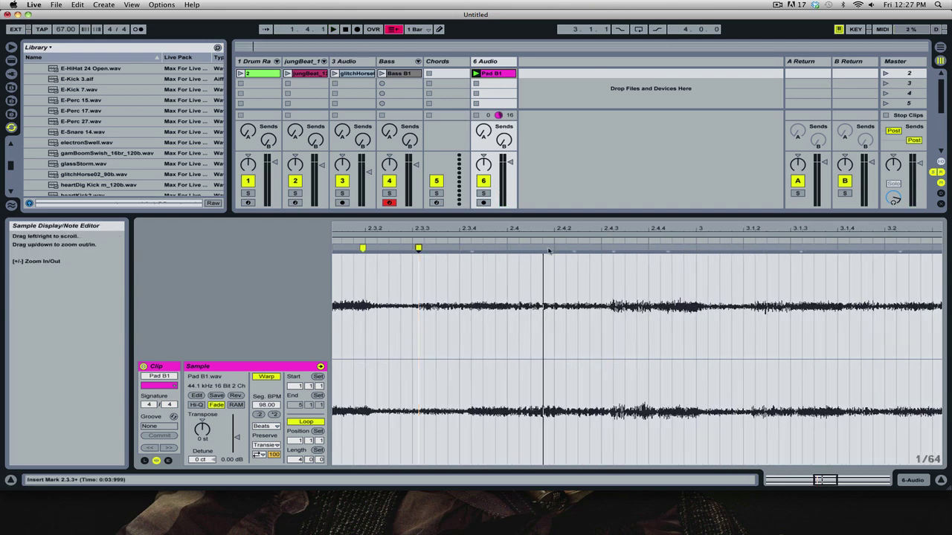
{"action": "double_click", "coordinate": [572, 247]}
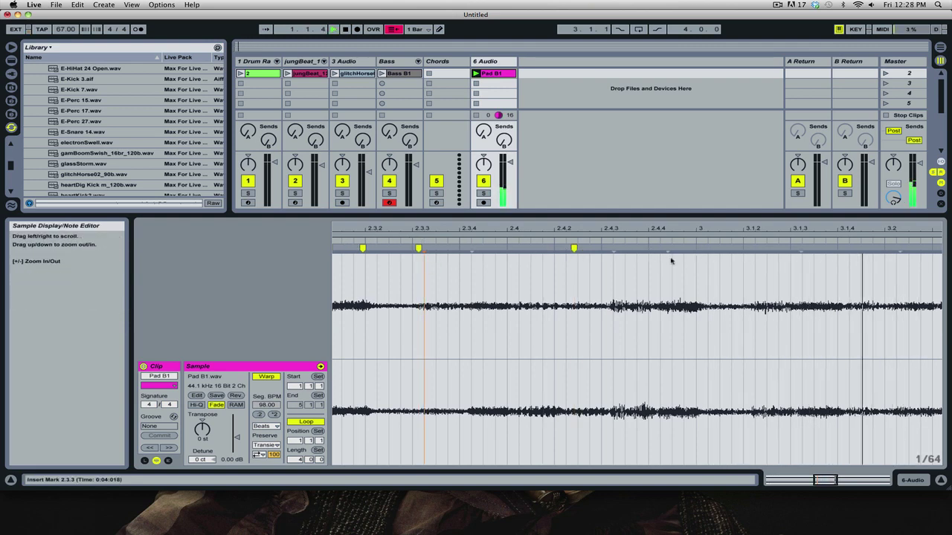
{"action": "double_click", "coordinate": [754, 250]}
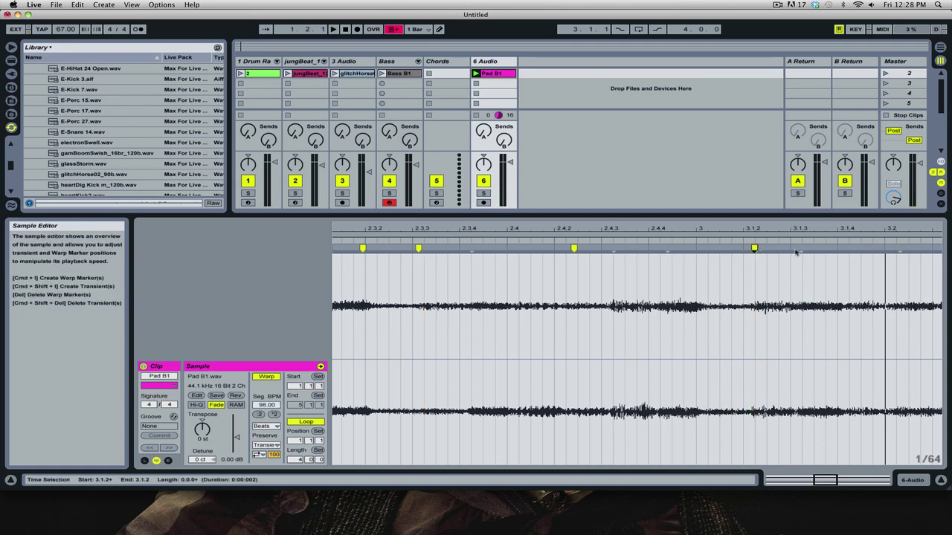
{"action": "double_click", "coordinate": [900, 249]}
Add warp markers to Pad B1 near 3.2.3, 3.3.2, 3.3.4 and 3.3.3.
{"action": "left_click_drag", "start_coordinate": [881, 227], "coordinate": [369, 228]}
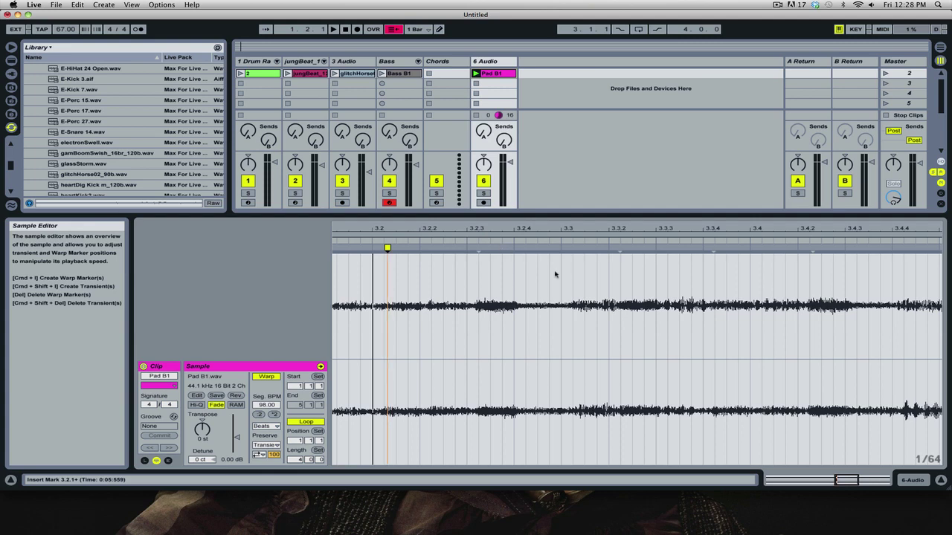
{"action": "double_click", "coordinate": [478, 249]}
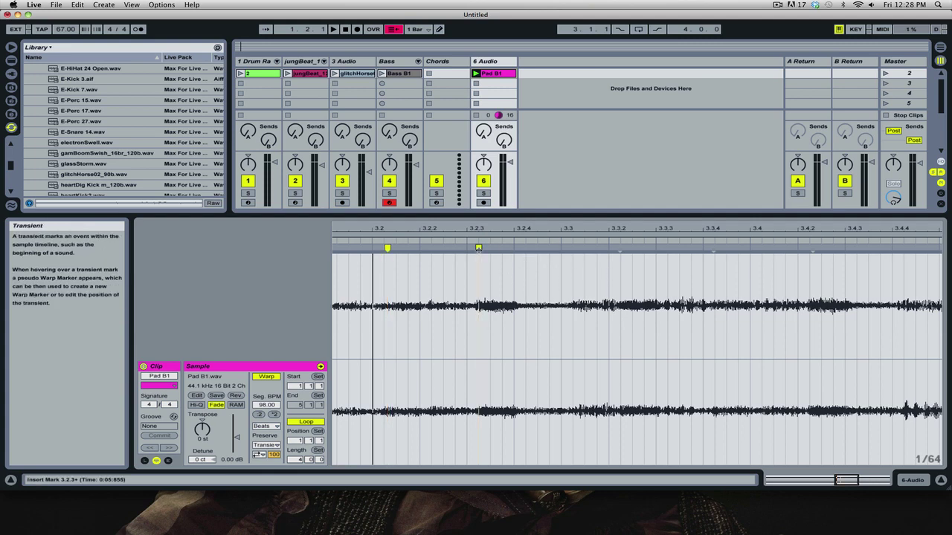
{"action": "double_click", "coordinate": [620, 249]}
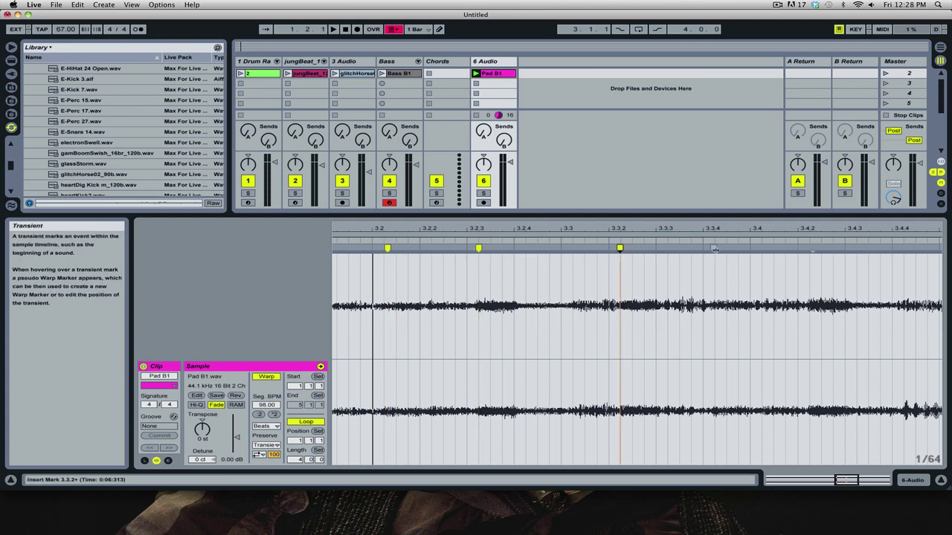
{"action": "double_click", "coordinate": [713, 250]}
{"action": "double_click", "coordinate": [656, 249]}
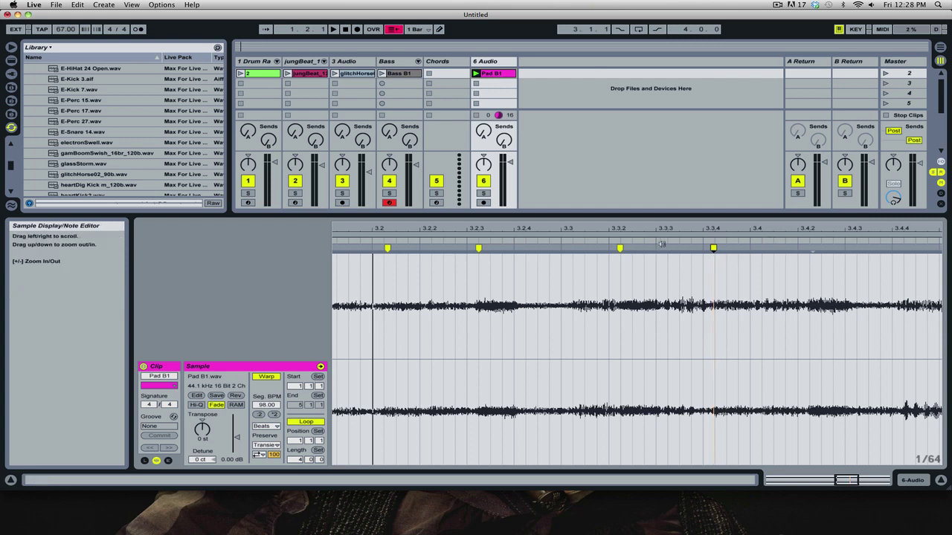
Add warp markers at the Pad B1 transients near 3.4.2, 4, 4.1.4 and 4.2.
{"action": "left_click_drag", "start_coordinate": [792, 231], "coordinate": [530, 231]}
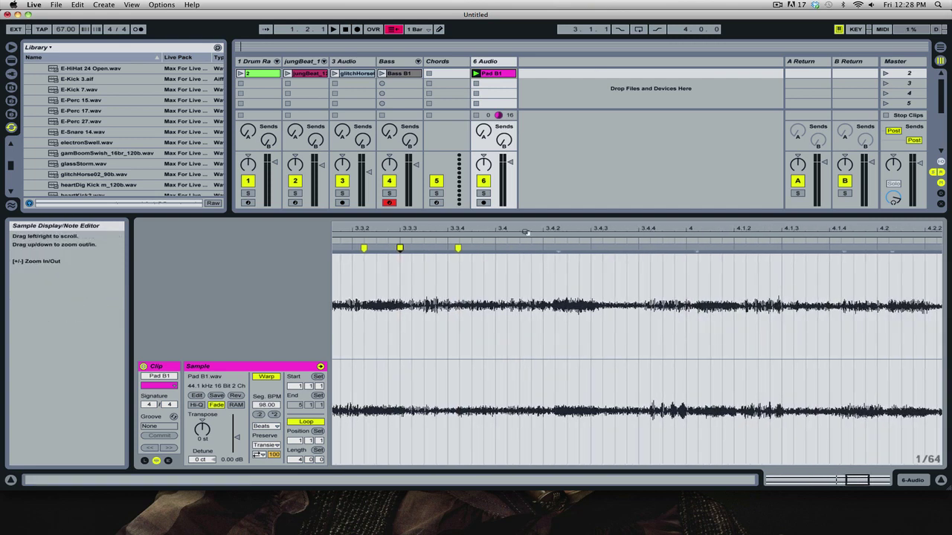
{"action": "double_click", "coordinate": [558, 247]}
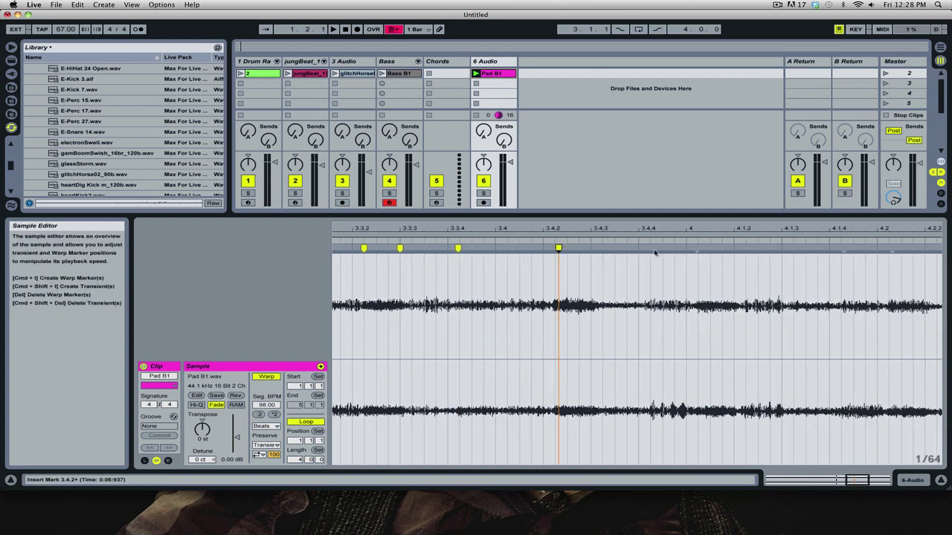
{"action": "double_click", "coordinate": [696, 248]}
{"action": "left_click_drag", "start_coordinate": [838, 230], "coordinate": [630, 252]}
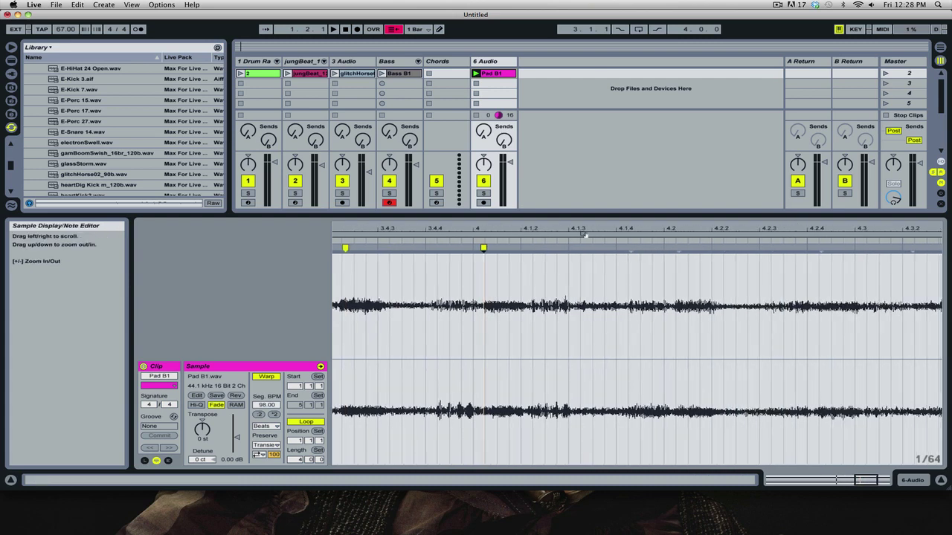
{"action": "double_click", "coordinate": [630, 248]}
{"action": "double_click", "coordinate": [678, 247]}
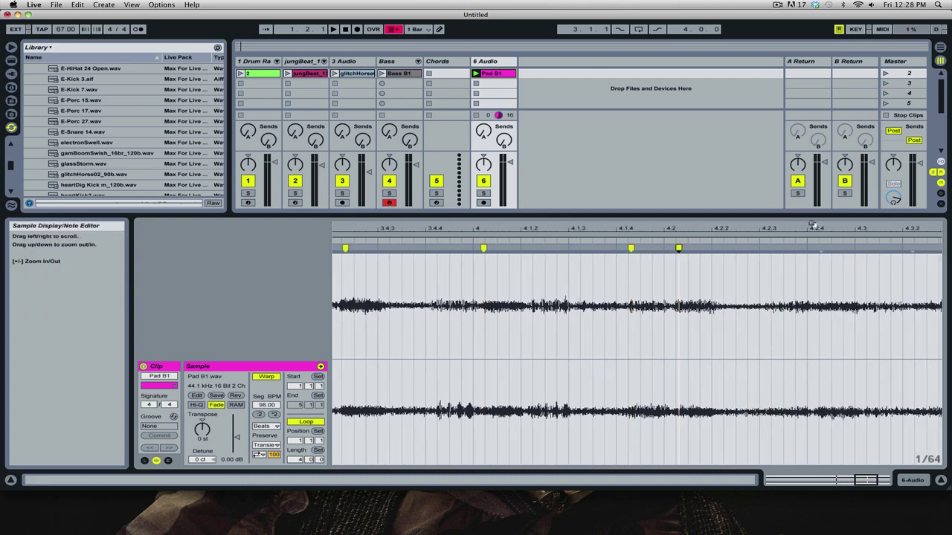
Add warp markers at the remaining bar 4 transients near 4.2.4, 4.3.2, 4.3.3, 4.3.4 and 4.4.3.
{"action": "left_click_drag", "start_coordinate": [812, 225], "coordinate": [579, 237]}
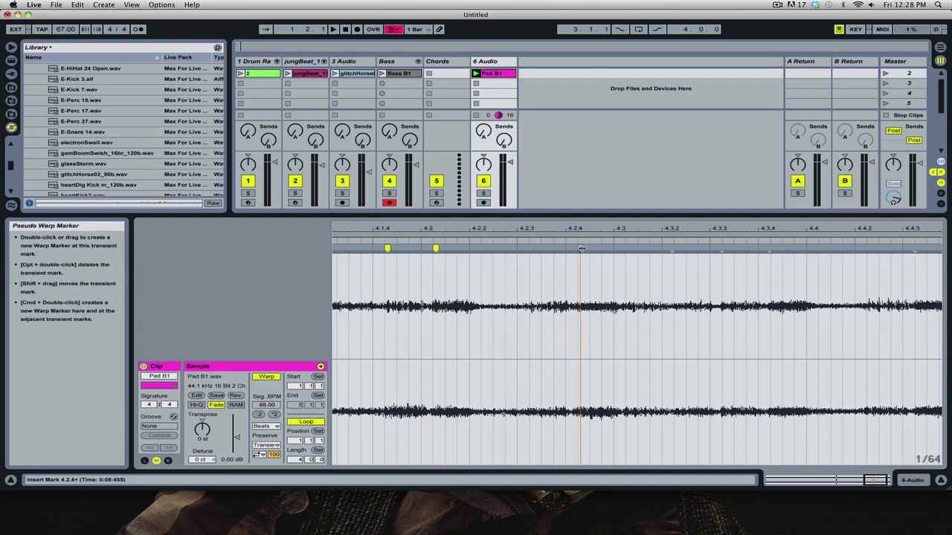
{"action": "double_click", "coordinate": [580, 248]}
{"action": "double_click", "coordinate": [671, 248]}
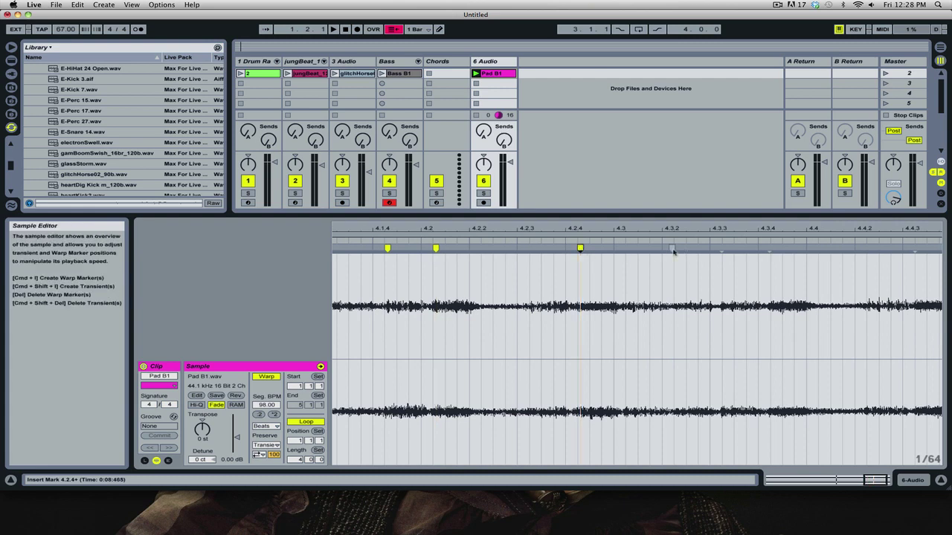
{"action": "double_click", "coordinate": [721, 248]}
{"action": "double_click", "coordinate": [769, 247]}
{"action": "left_click_drag", "start_coordinate": [811, 230], "coordinate": [753, 231]}
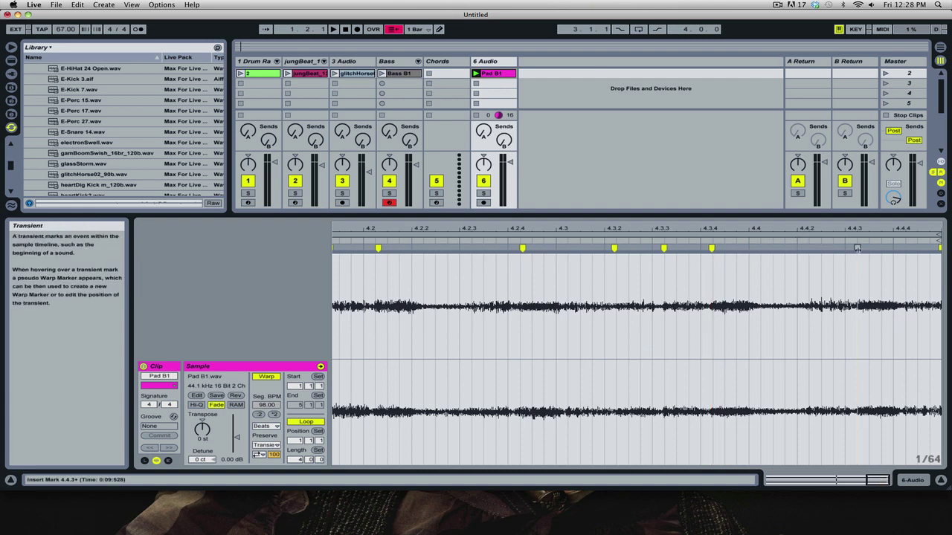
{"action": "double_click", "coordinate": [845, 231]}
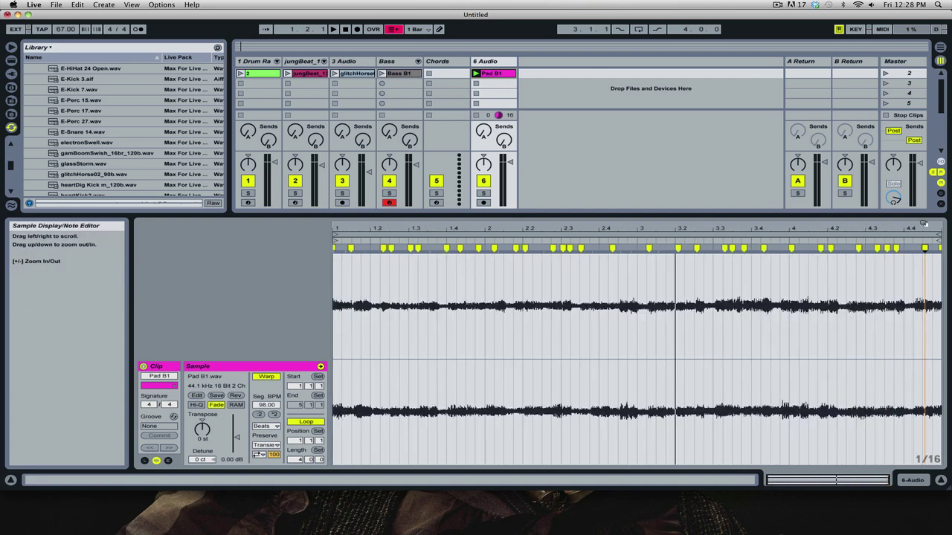
Crop the Pad B1 sample and slice it to a new MIDI track with one slice per Warp Marker and the Built-in preset.
{"action": "right_click", "coordinate": [334, 247]}
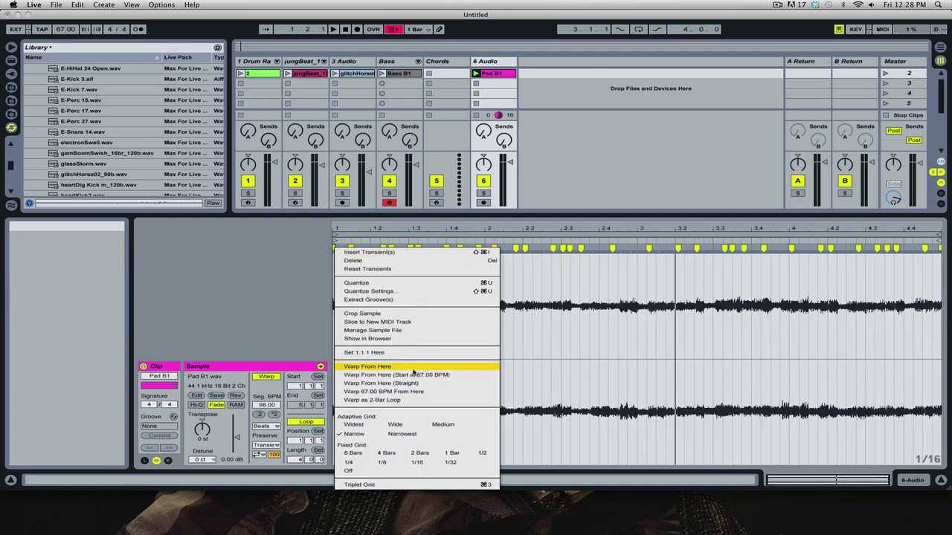
{"action": "left_click", "coordinate": [416, 313]}
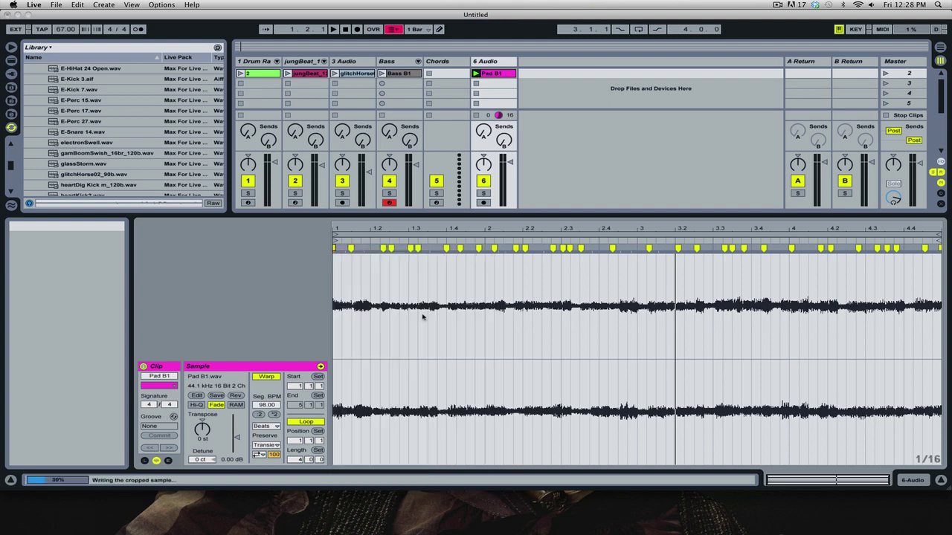
{"action": "right_click", "coordinate": [335, 248]}
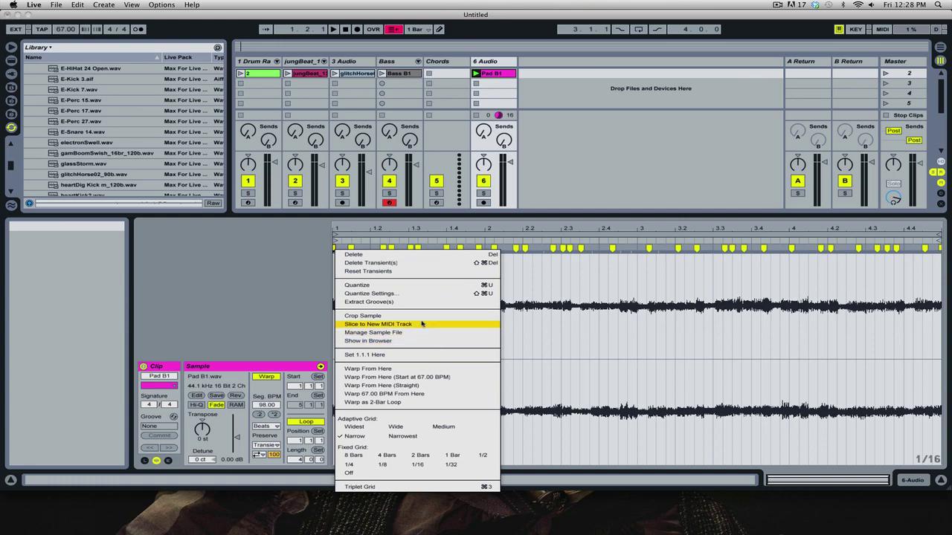
{"action": "left_click", "coordinate": [422, 324]}
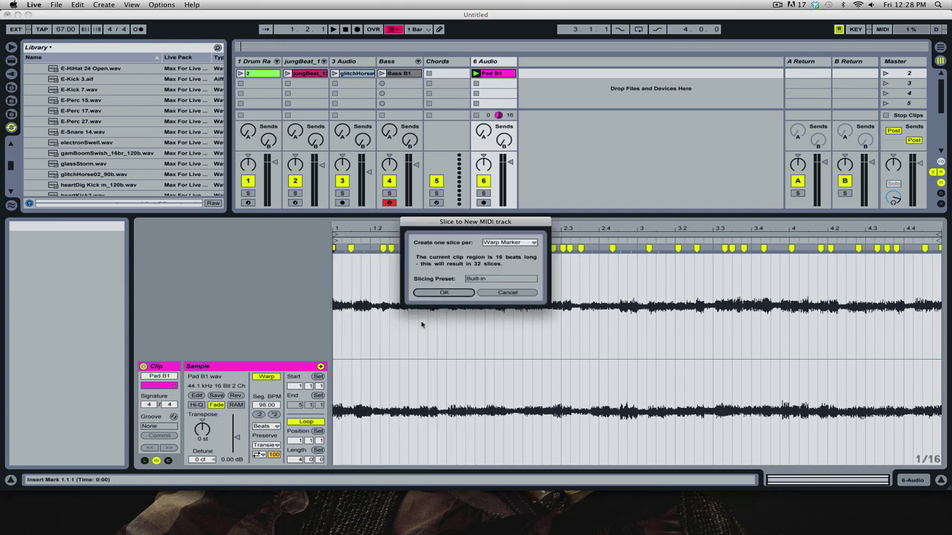
{"action": "left_click", "coordinate": [444, 292]}
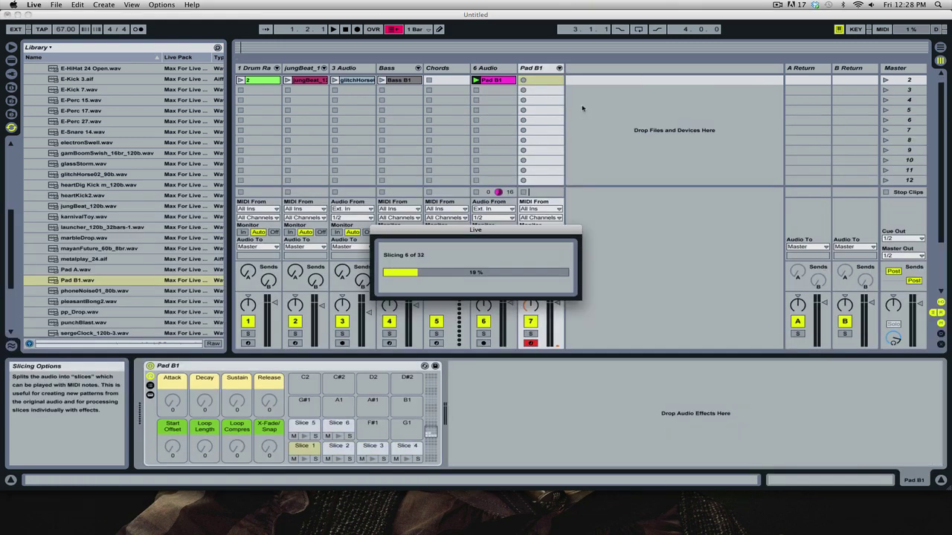
Delete the empty Chords track and the 6 Audio track that holds the original Pad B1 clip.
{"action": "left_click", "coordinate": [451, 69]}
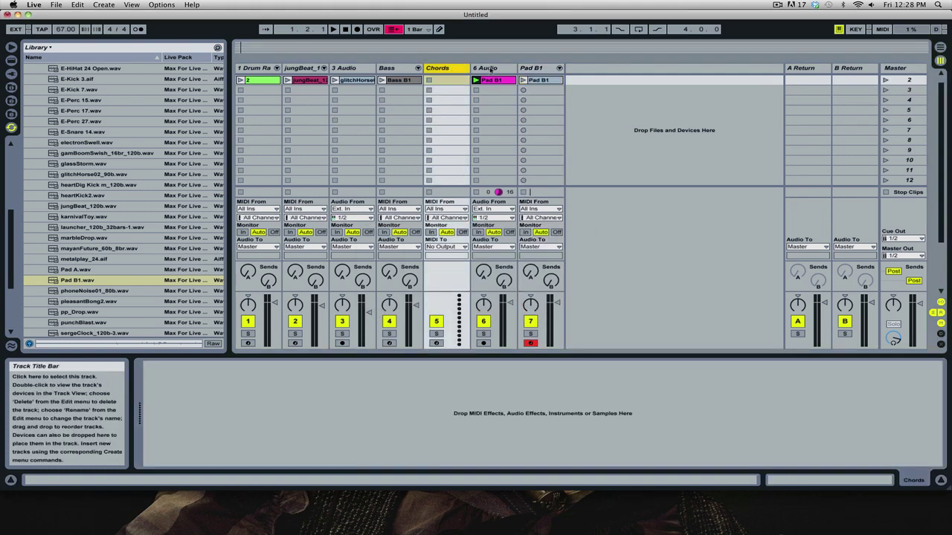
{"action": "left_click", "coordinate": [490, 68]}
{"action": "key", "text": "Delete"}
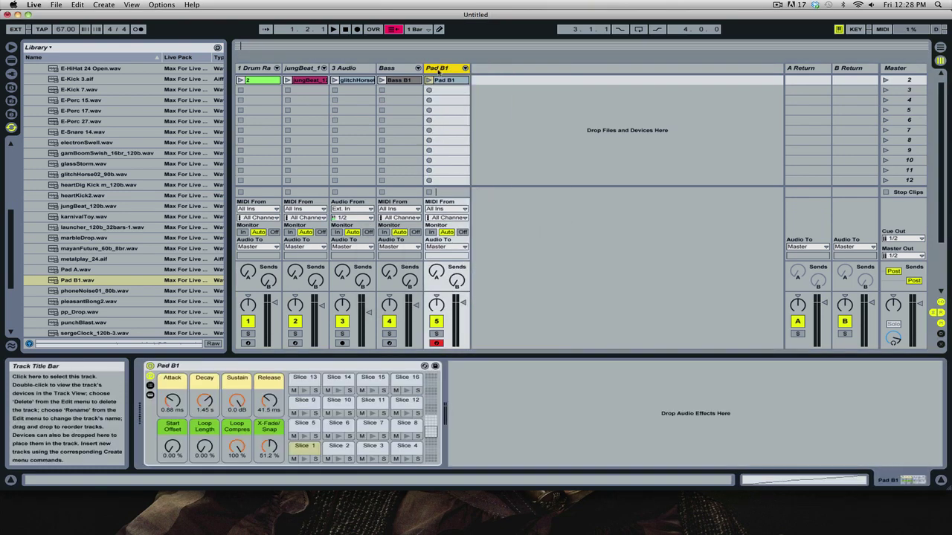
Rename the sliced Pad B1 track as PAd 1.
{"action": "key", "text": "super+r"}
{"action": "type", "text": "PAd 1"}
{"action": "key", "text": "Return"}
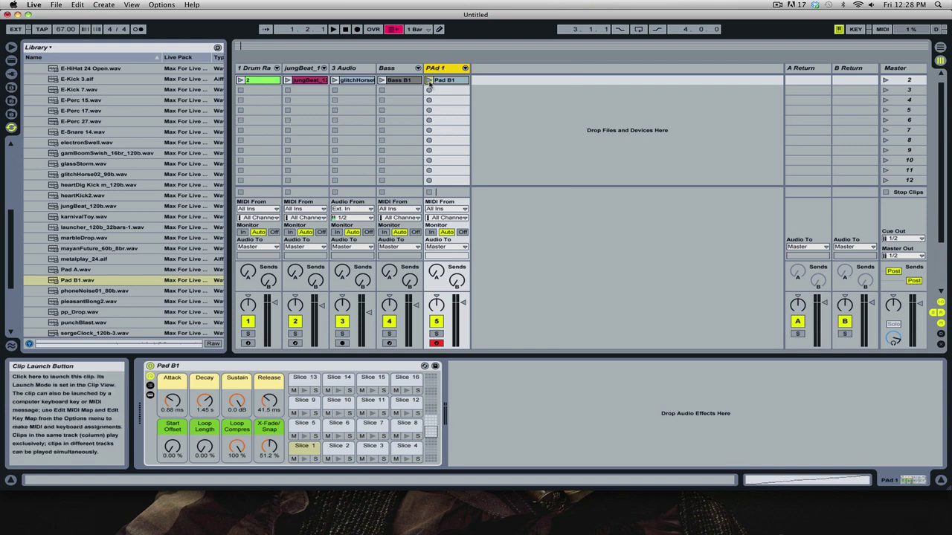
Launch the sliced Pad B1 clip and set the rack's Attack macro to 4.76 ms and Release to 2.89 s.
{"action": "left_click", "coordinate": [429, 80]}
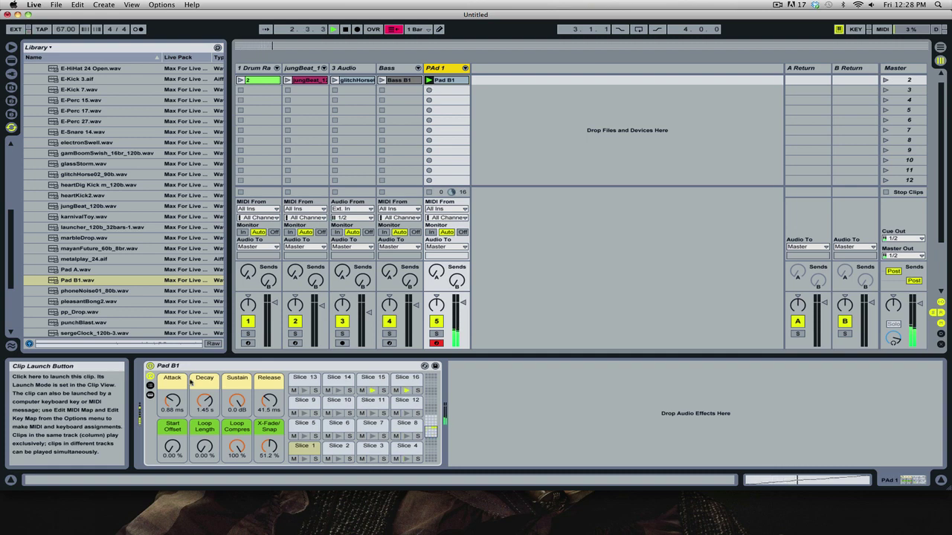
{"action": "left_click_drag", "start_coordinate": [175, 403], "coordinate": [175, 368]}
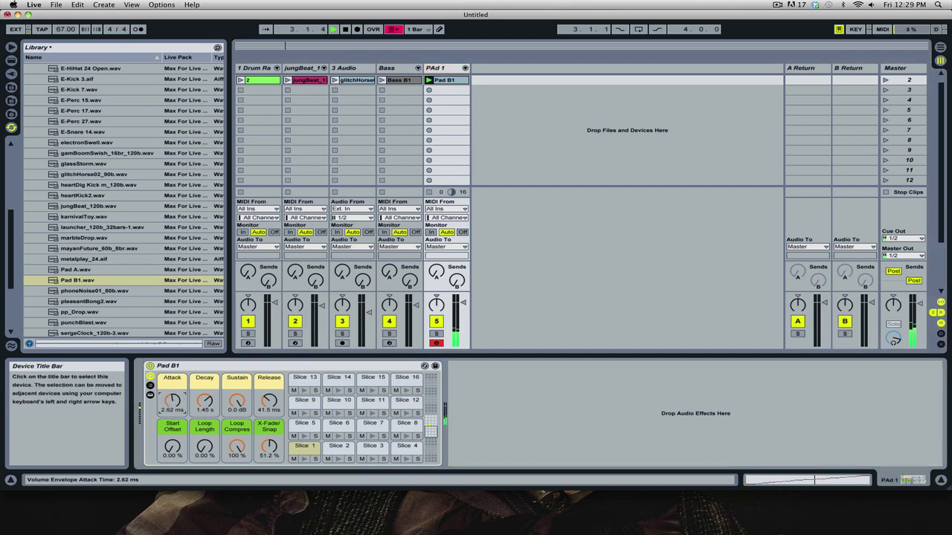
{"action": "left_click_drag", "start_coordinate": [172, 401], "coordinate": [172, 392]}
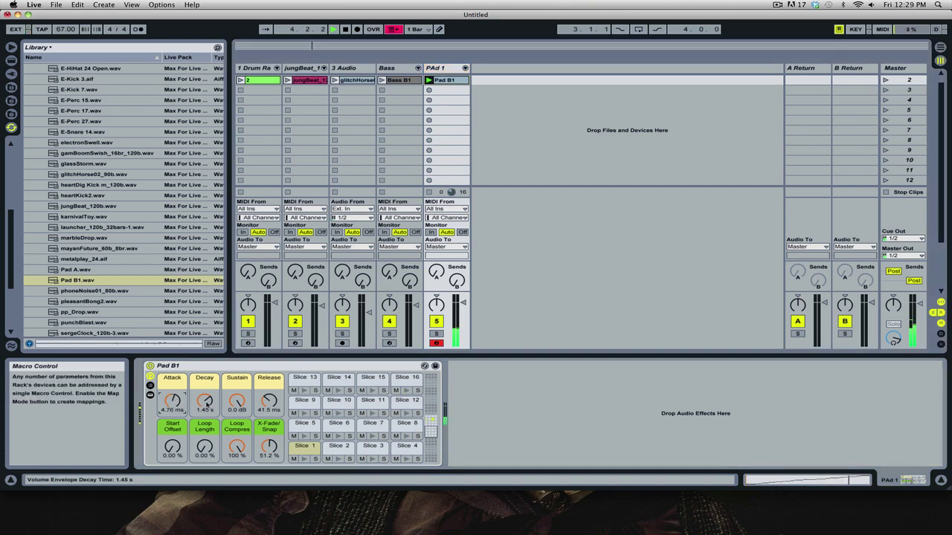
{"action": "left_click_drag", "start_coordinate": [270, 405], "coordinate": [269, 366]}
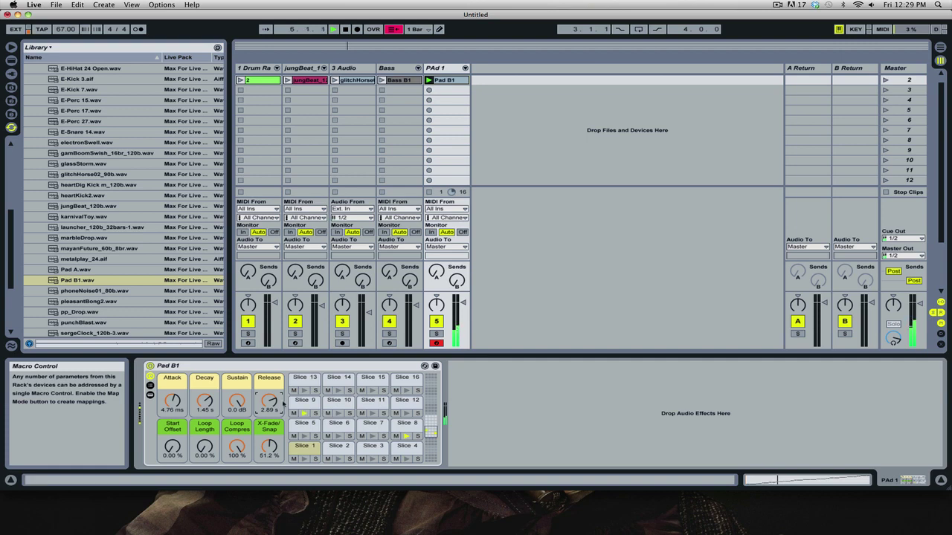
Set Slice 1's Spread to 50 % and copy that value to its sibling slices.
{"action": "left_click", "coordinate": [301, 446]}
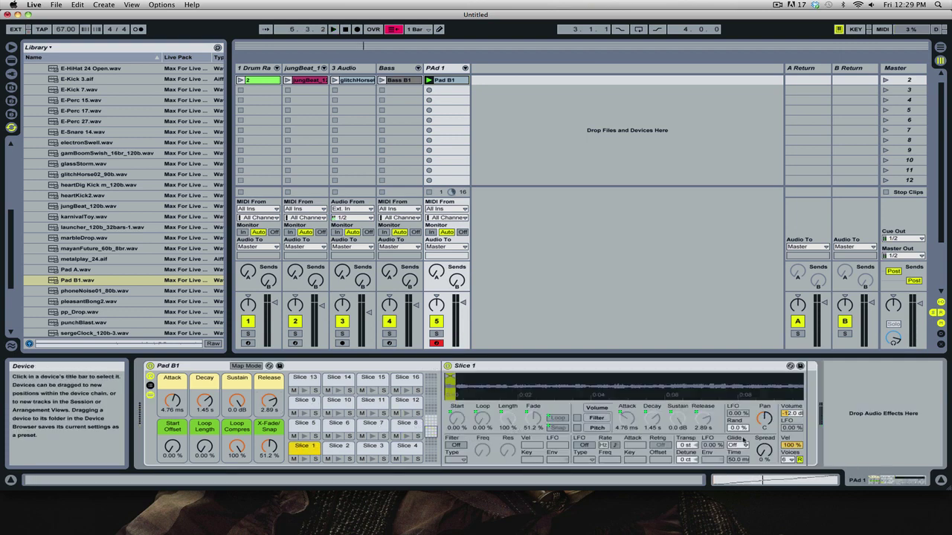
{"action": "left_click_drag", "start_coordinate": [764, 450], "coordinate": [764, 366]}
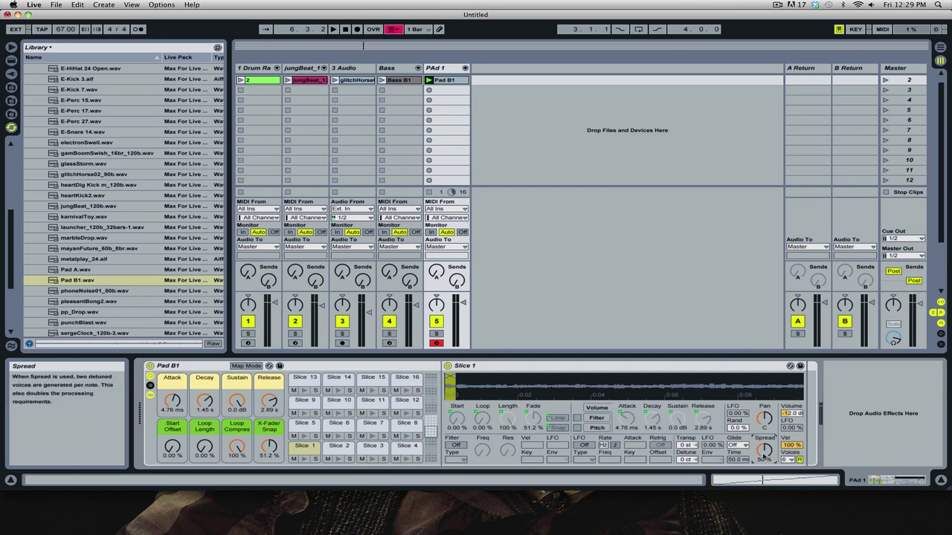
{"action": "right_click", "coordinate": [764, 447]}
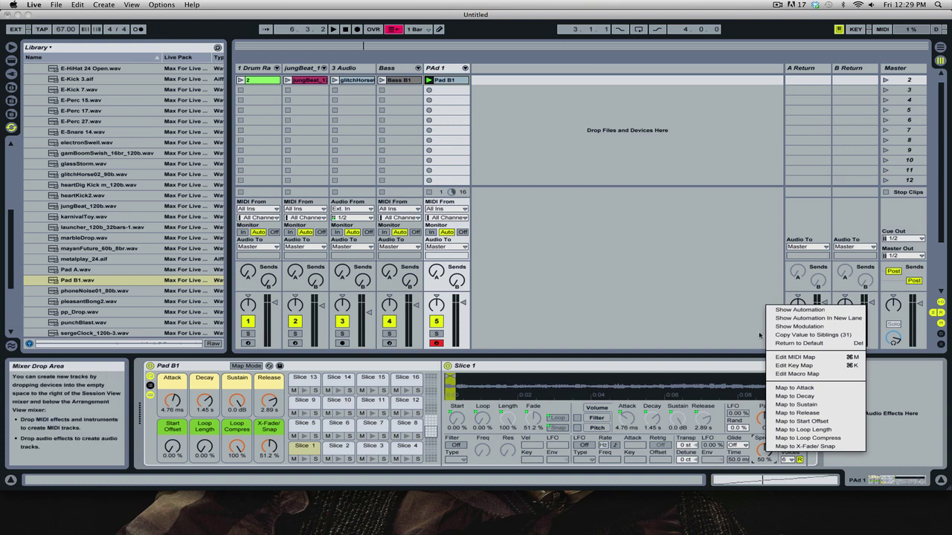
{"action": "left_click", "coordinate": [790, 339]}
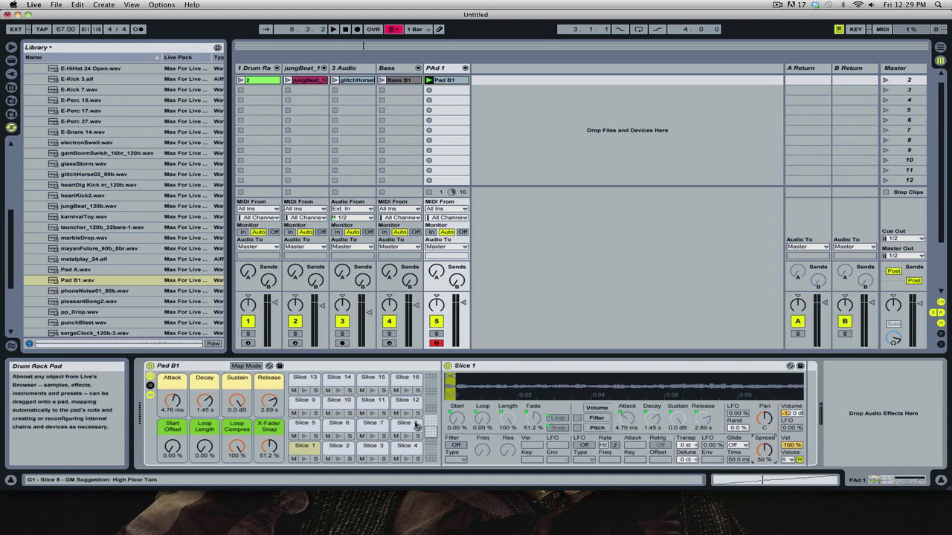
Turn on Slice 1's LP12 filter with a 3.11 kHz cutoff and play the clip to hear it.
{"action": "left_click", "coordinate": [455, 446]}
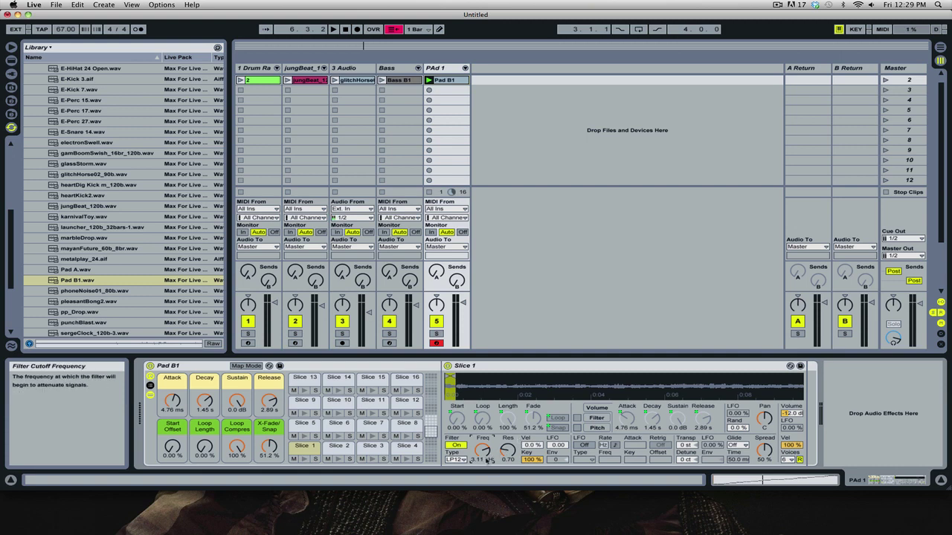
{"action": "key", "text": "space"}
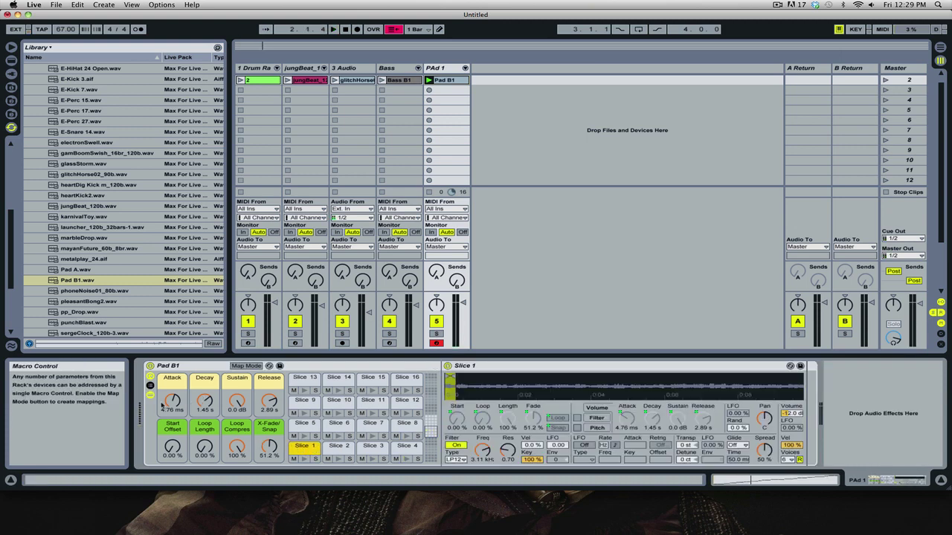
Set the Pad B1 rack's Attack macro to 24.3 ms, Decay to 11.6 s and Release to 4.09 s during playback.
{"action": "left_click_drag", "start_coordinate": [171, 408], "coordinate": [208, 375]}
{"action": "key", "text": "space"}
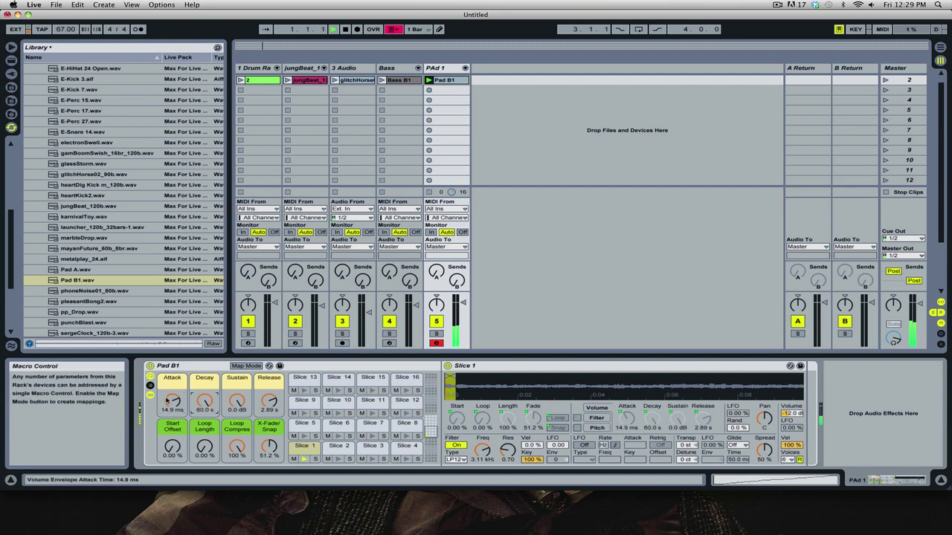
{"action": "left_click_drag", "start_coordinate": [269, 401], "coordinate": [269, 375]}
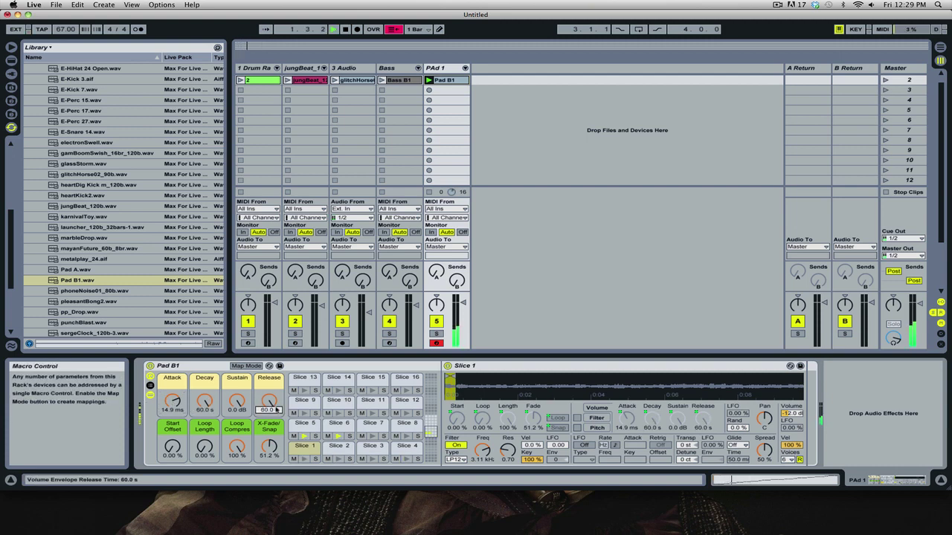
{"action": "left_click_drag", "start_coordinate": [172, 402], "coordinate": [269, 414]}
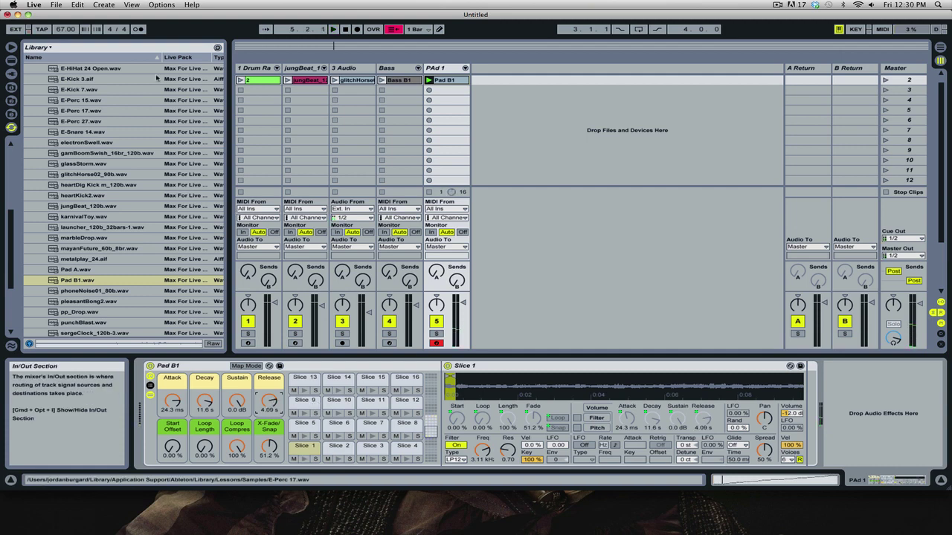
Add a Compressor after the Pad B1 rack and enable its Sidechain.
{"action": "left_click", "coordinate": [11, 59]}
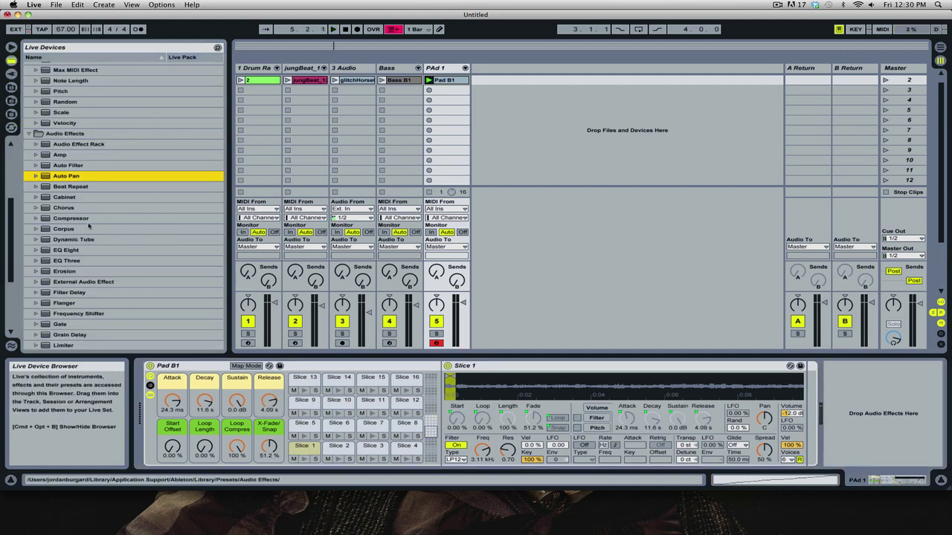
{"action": "left_click_drag", "start_coordinate": [81, 219], "coordinate": [846, 422]}
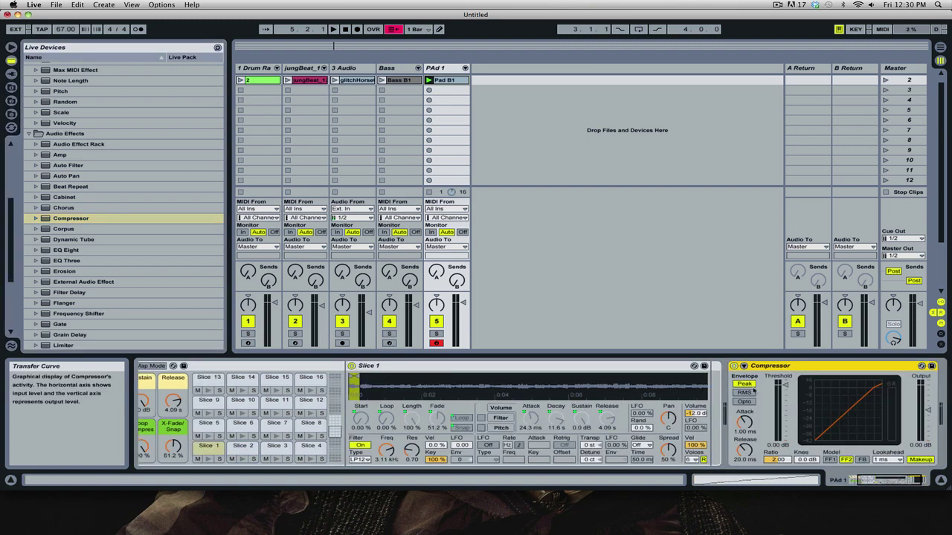
{"action": "left_click", "coordinate": [743, 365]}
{"action": "left_click", "coordinate": [754, 378]}
{"action": "left_click", "coordinate": [755, 379]}
Feed the Compressor's sidechain from 1-Drum Rack, Pre FX, and enable its EQ as a low shelf at 705 Hz.
{"action": "left_click", "coordinate": [750, 393]}
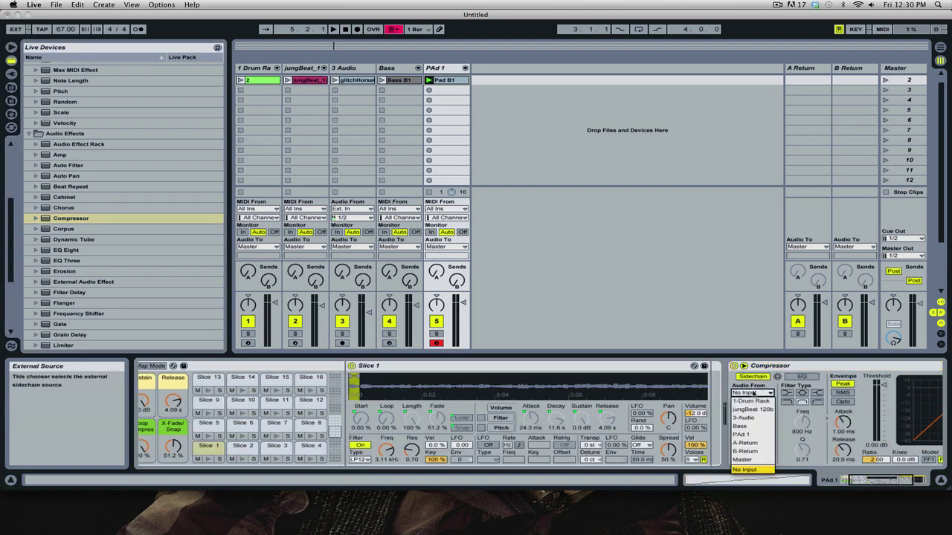
{"action": "left_click", "coordinate": [752, 402]}
{"action": "left_click", "coordinate": [754, 403]}
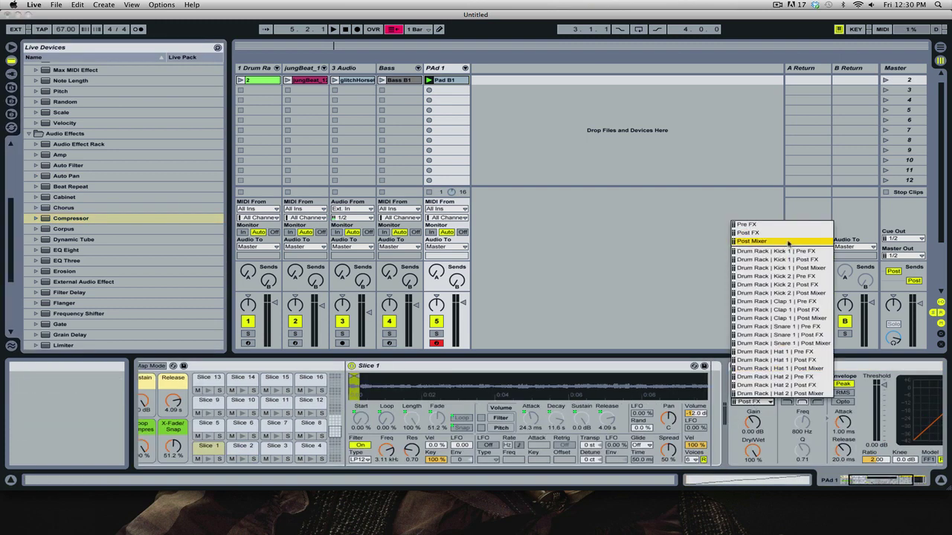
{"action": "left_click", "coordinate": [766, 226]}
{"action": "left_click", "coordinate": [802, 376]}
{"action": "left_click", "coordinate": [786, 393]}
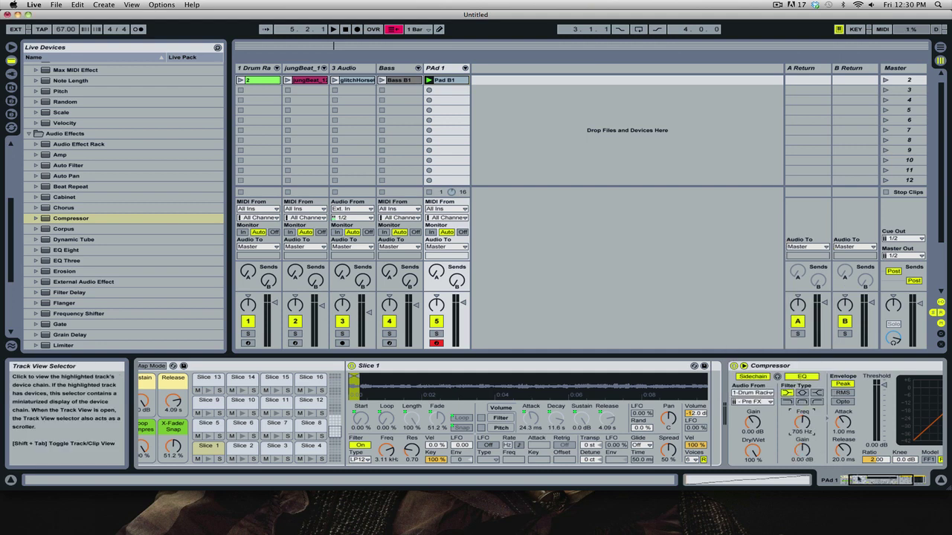
Set the Compressor's threshold to -33.9 dB, ratio to 3.05 and attack to 0.56 ms, and audition it with the drum clip.
{"action": "left_click", "coordinate": [918, 480]}
{"action": "left_click_drag", "start_coordinate": [719, 387], "coordinate": [719, 413]}
{"action": "left_click_drag", "start_coordinate": [720, 461], "coordinate": [719, 448]}
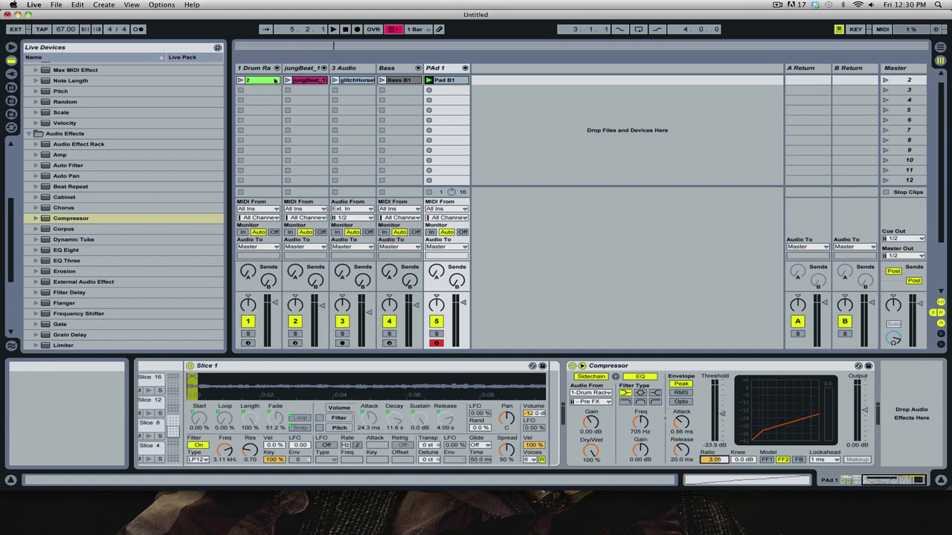
{"action": "left_click", "coordinate": [240, 79]}
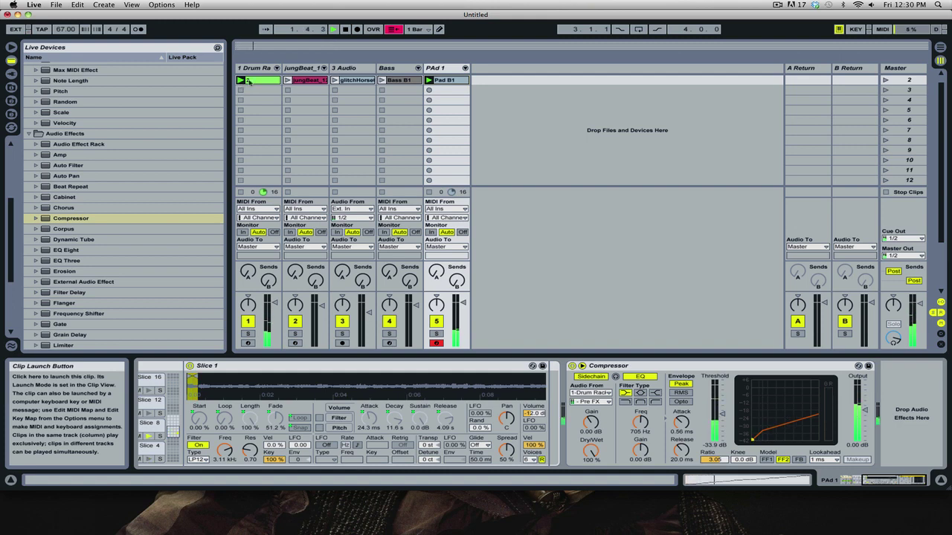
{"action": "key", "text": "space"}
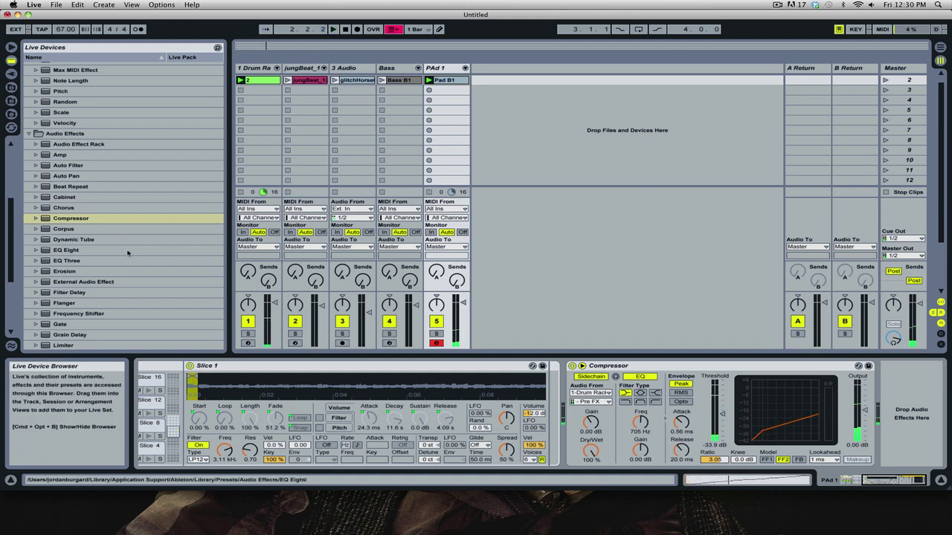
Add a Ping Pong Delay after the Compressor with 35 % feedback and 40 % dry/wet.
{"action": "scroll", "coordinate": [127, 299], "scroll_direction": "down", "scroll_amount": 4}
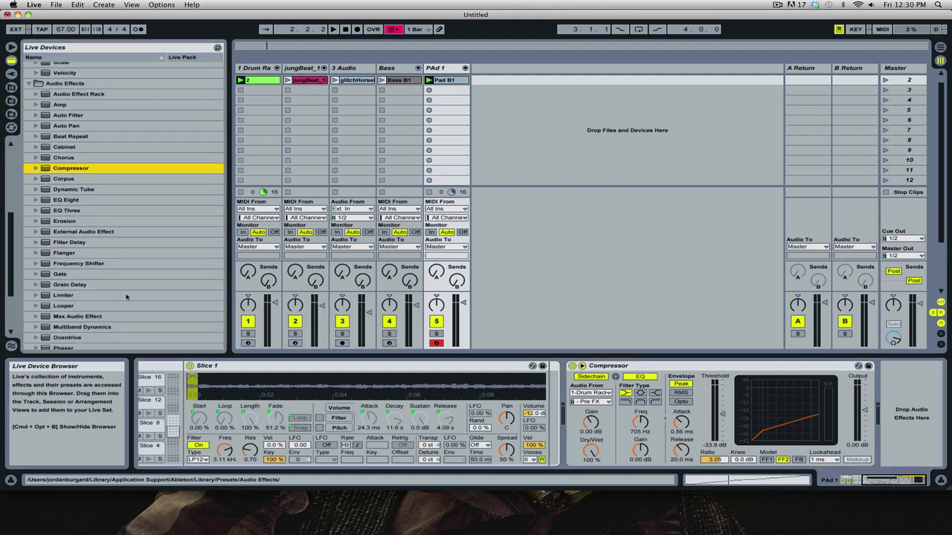
{"action": "scroll", "coordinate": [126, 297], "scroll_direction": "down", "scroll_amount": 3}
{"action": "left_click_drag", "start_coordinate": [78, 311], "coordinate": [903, 377]}
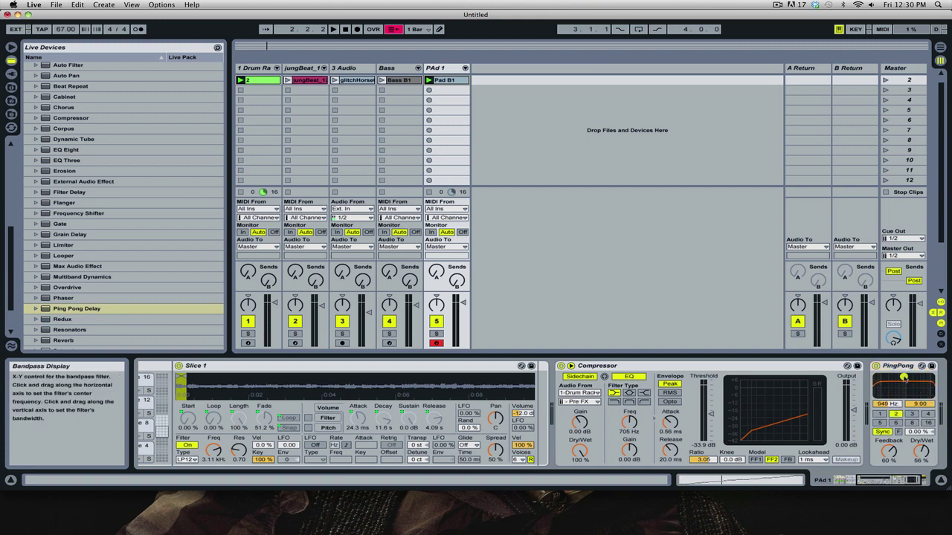
{"action": "left_click_drag", "start_coordinate": [912, 480], "coordinate": [921, 480]}
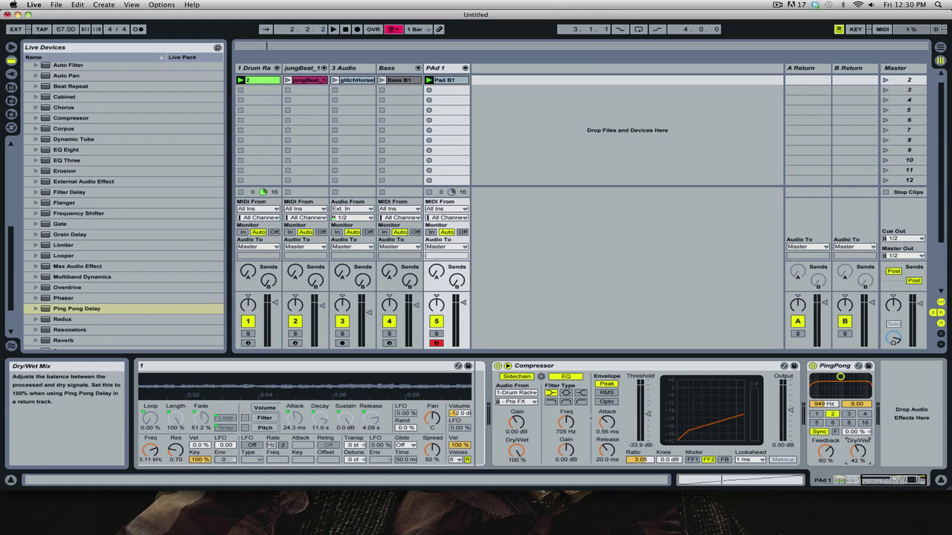
{"action": "left_click_drag", "start_coordinate": [827, 452], "coordinate": [827, 462]}
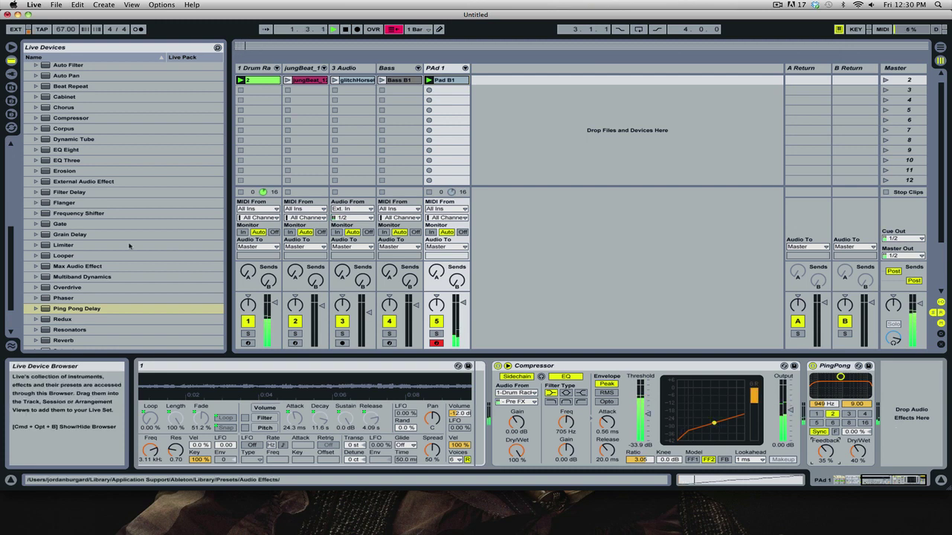
Stop playback and add a Saturator after the delay, using the Sinoid Fold curve with Soft Clip on.
{"action": "scroll", "coordinate": [115, 249], "scroll_direction": "up", "scroll_amount": 3}
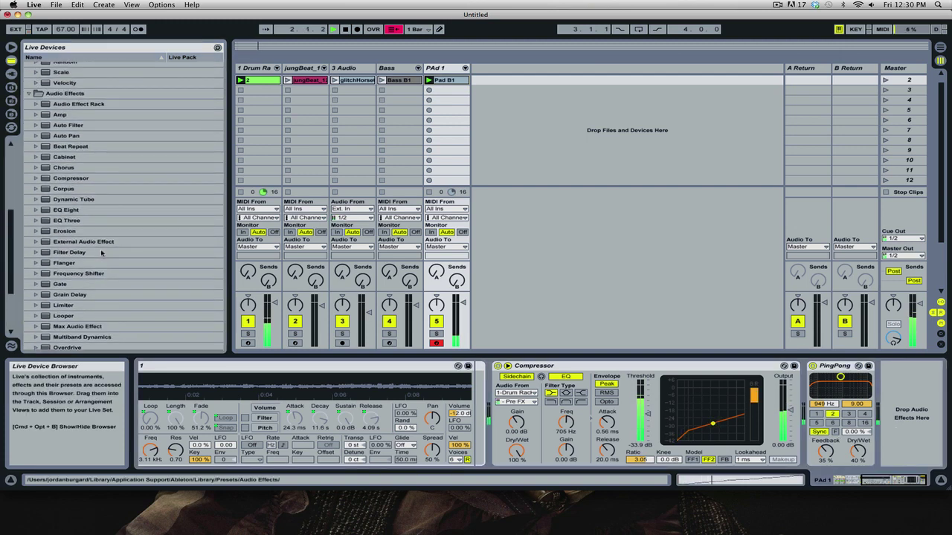
{"action": "key", "text": "space"}
{"action": "scroll", "coordinate": [128, 275], "scroll_direction": "down", "scroll_amount": 5}
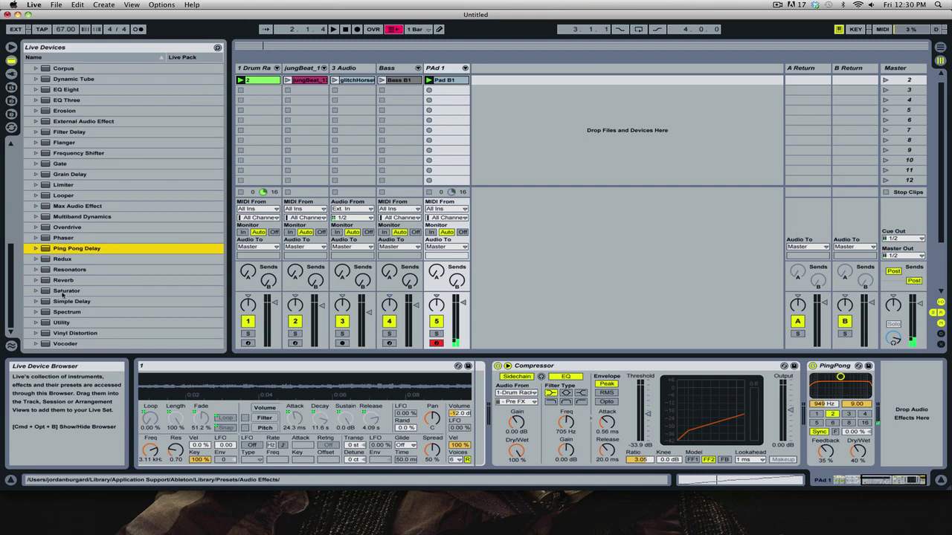
{"action": "left_click_drag", "start_coordinate": [63, 290], "coordinate": [920, 420]}
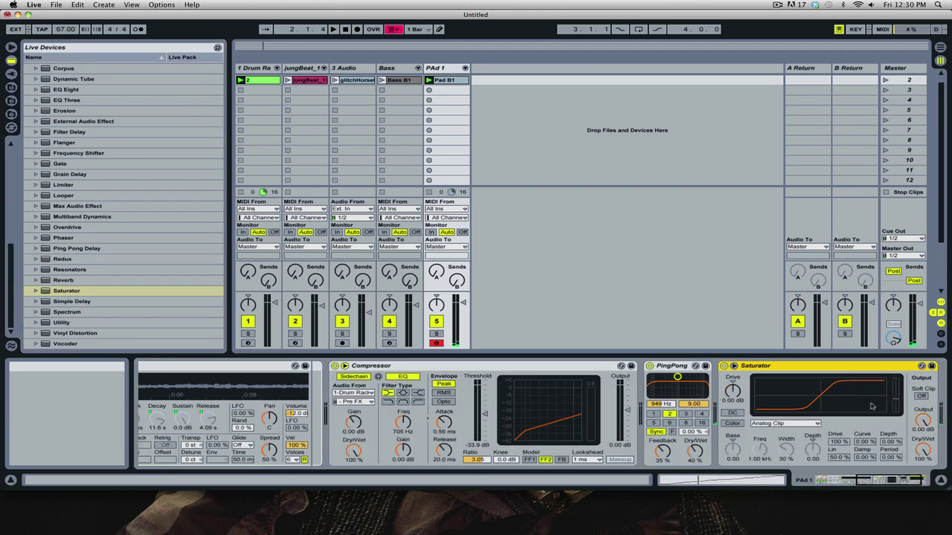
{"action": "left_click", "coordinate": [775, 423]}
{"action": "left_click", "coordinate": [777, 463]}
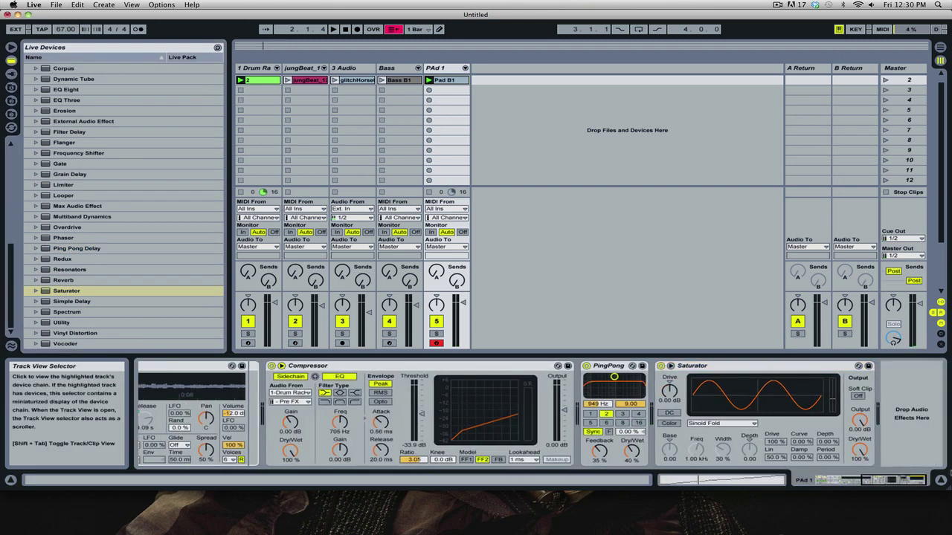
{"action": "left_click", "coordinate": [858, 395]}
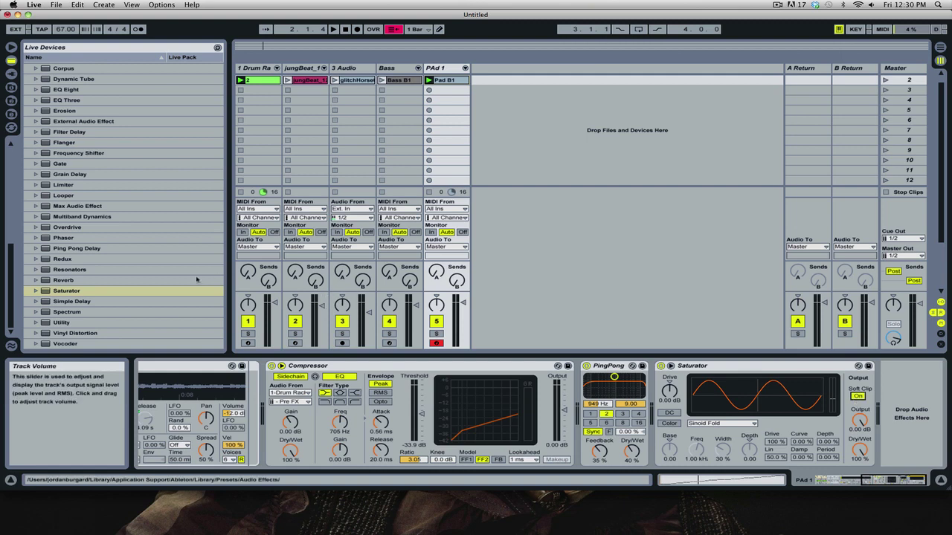
Insert a Chorus between the Ping Pong Delay and the Saturator.
{"action": "scroll", "coordinate": [89, 244], "scroll_direction": "up", "scroll_amount": 4}
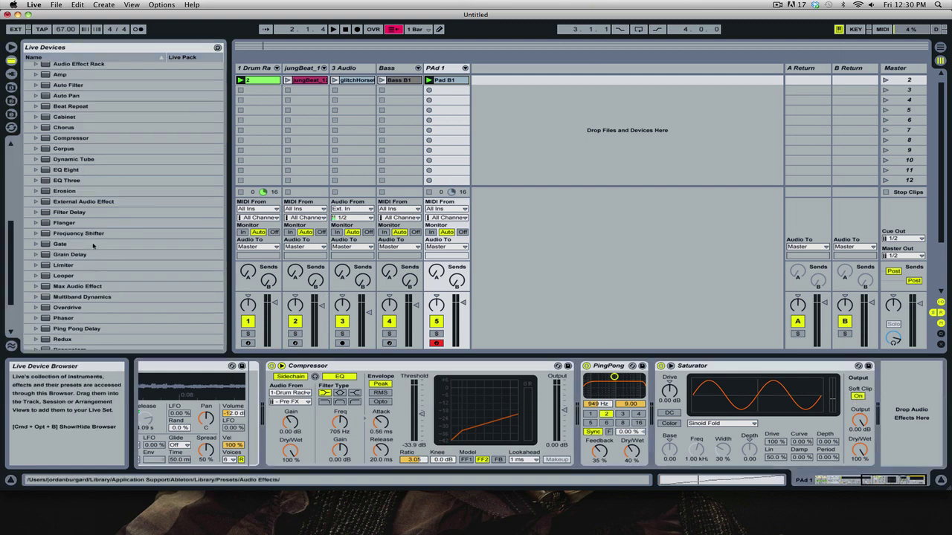
{"action": "left_click_drag", "start_coordinate": [67, 131], "coordinate": [653, 406]}
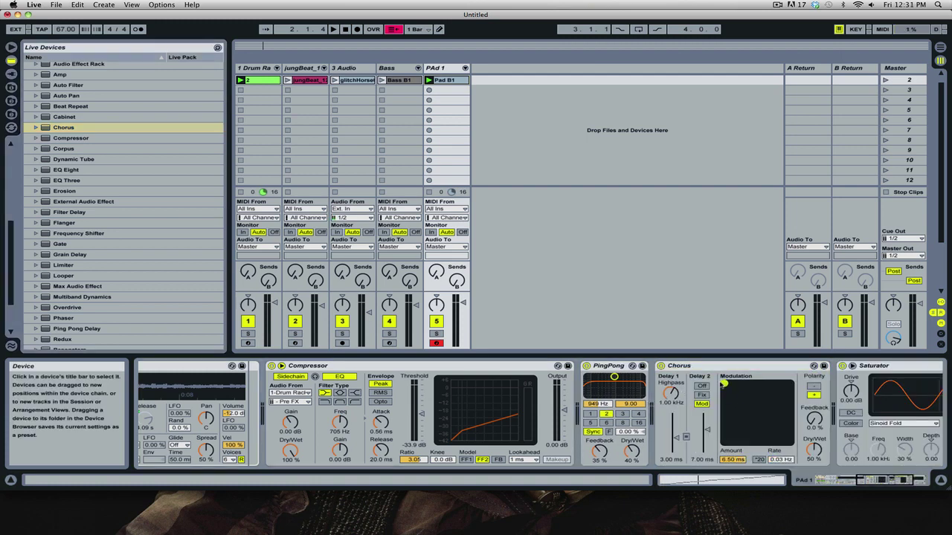
Set the Chorus's modulation amount to 3.00 ms, feedback to 20 % and dry/wet to 60 %.
{"action": "left_click_drag", "start_coordinate": [722, 383], "coordinate": [723, 406]}
{"action": "left_click", "coordinate": [735, 460]}
{"action": "type", "text": "3"}
{"action": "key", "text": "Return"}
{"action": "left_click", "coordinate": [780, 463]}
{"action": "left_click_drag", "start_coordinate": [816, 449], "coordinate": [806, 439]}
{"action": "left_click_drag", "start_coordinate": [816, 427], "coordinate": [815, 417]}
Set the Chorus's Delay 1 to 0.01 ms, Delay 2 to 20.0 ms and highpass to 2.04 kHz.
{"action": "left_click_drag", "start_coordinate": [707, 430], "coordinate": [708, 414]}
{"action": "type", "text": "2"}
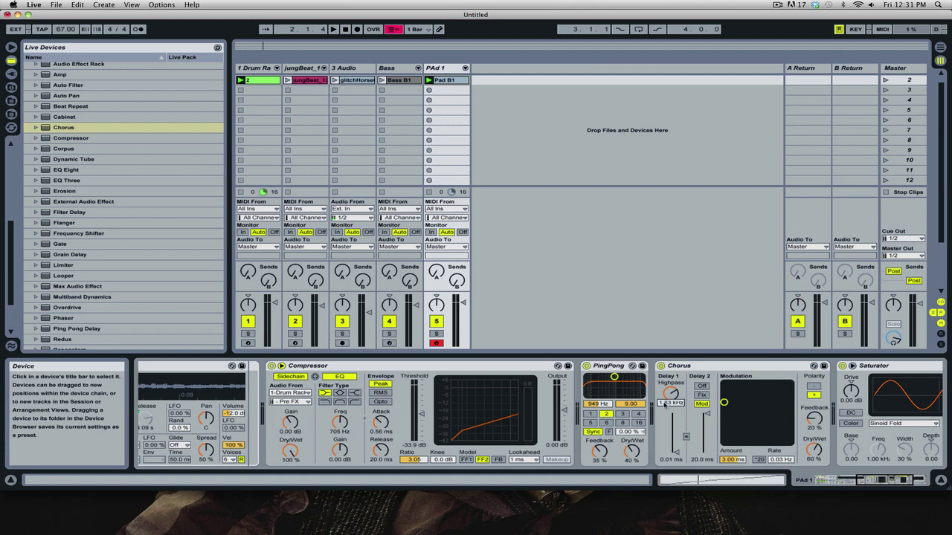
{"action": "type", "text": ".0"}
{"action": "key", "text": "Return"}
{"action": "left_click_drag", "start_coordinate": [670, 394], "coordinate": [670, 334]}
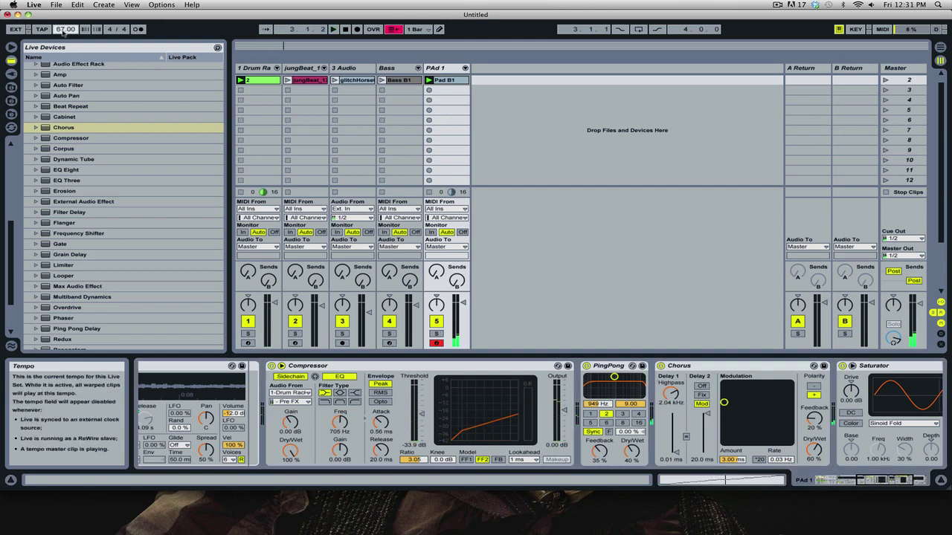
Set the song tempo to 128 BPM and start playback.
{"action": "type", "text": "132"}
{"action": "key", "text": "BackSpace"}
{"action": "key", "text": "BackSpace"}
{"action": "type", "text": "28"}
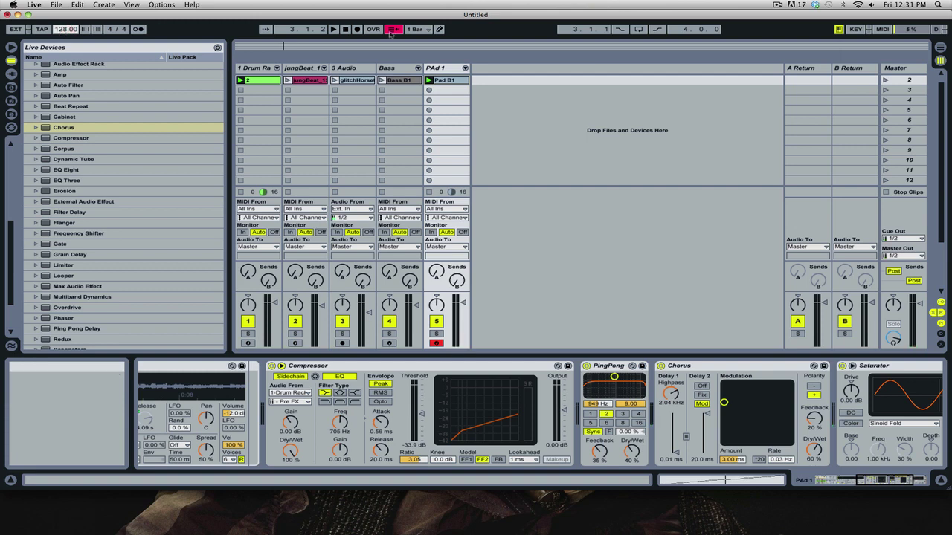
{"action": "key", "text": "space"}
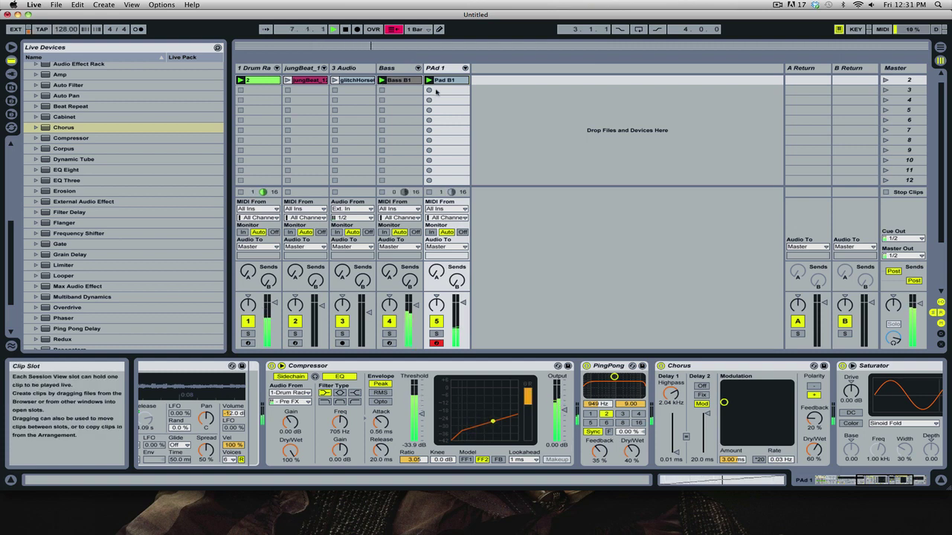
On the Bass track, insert an Auto Filter before the Ping Pong Delay, set to highpass at 158 Hz with a Q of 0.76.
{"action": "left_click", "coordinate": [401, 68]}
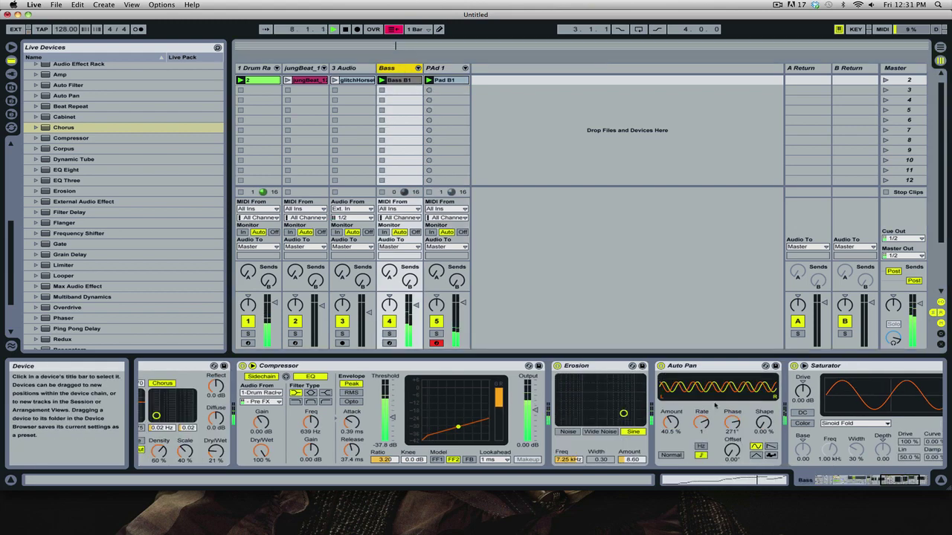
{"action": "left_click", "coordinate": [831, 479]}
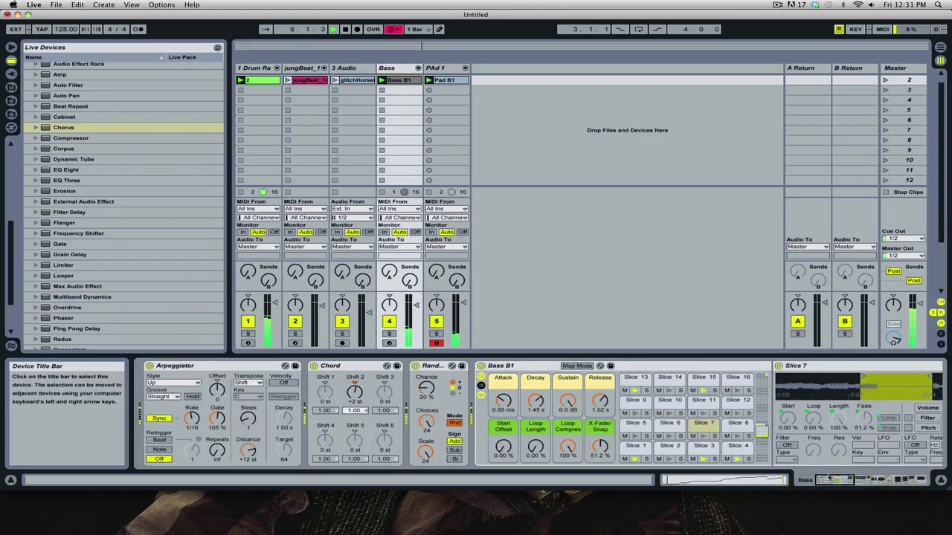
{"action": "left_click", "coordinate": [881, 480]}
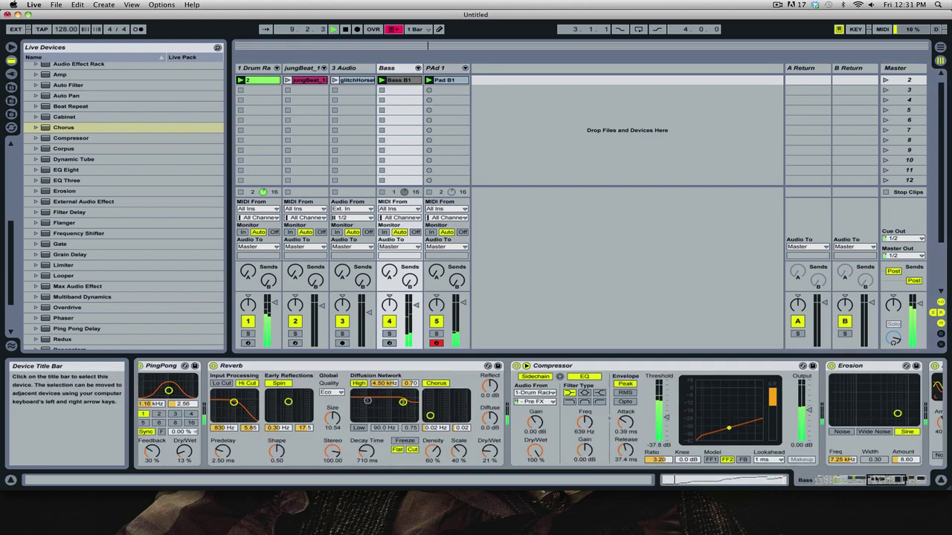
{"action": "left_click", "coordinate": [387, 69]}
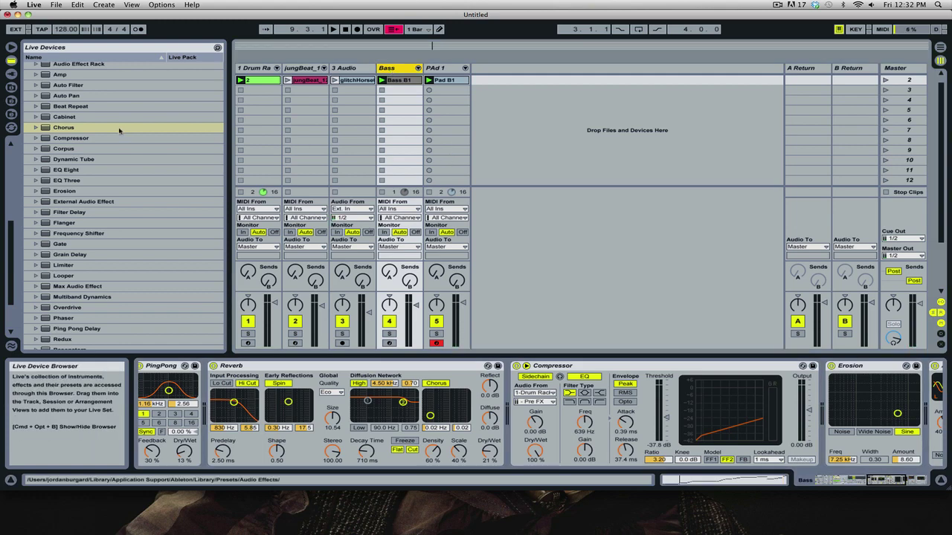
{"action": "left_click", "coordinate": [121, 127]}
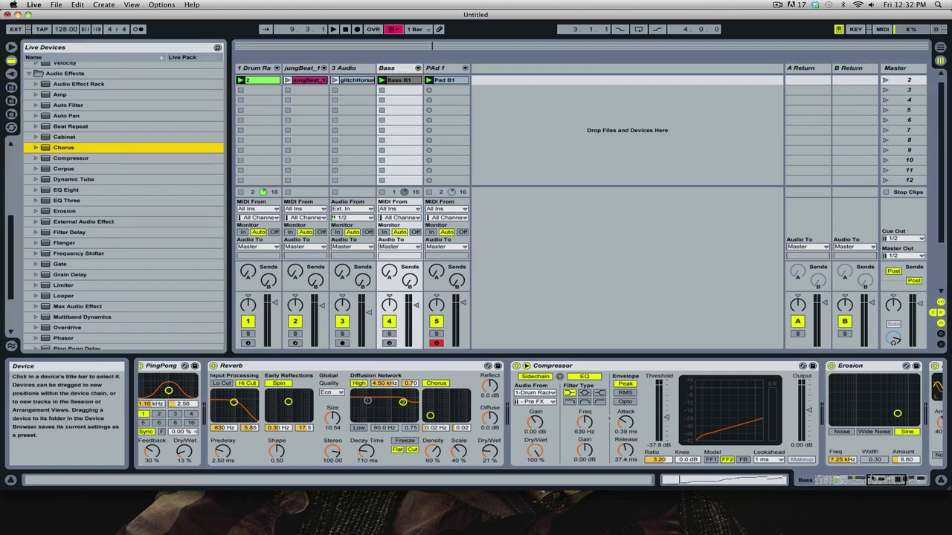
{"action": "left_click", "coordinate": [840, 478]}
{"action": "left_click_drag", "start_coordinate": [841, 475], "coordinate": [846, 475]}
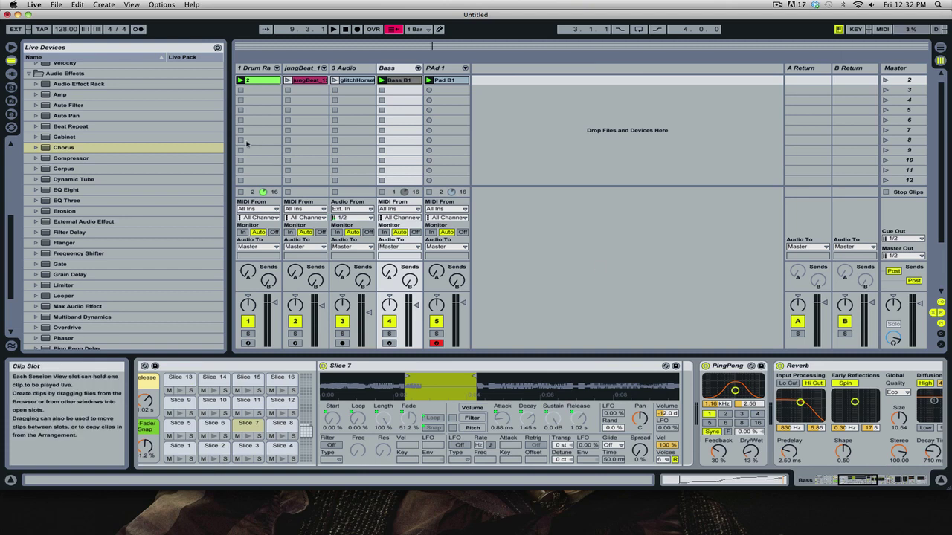
{"action": "left_click_drag", "start_coordinate": [71, 105], "coordinate": [712, 415]}
{"action": "left_click", "coordinate": [758, 431]}
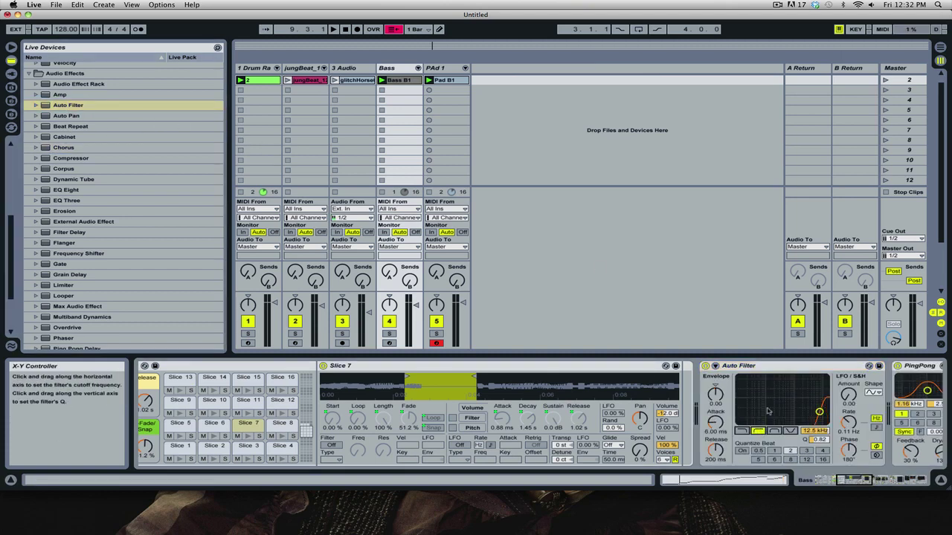
{"action": "left_click", "coordinate": [762, 413]}
{"action": "left_click", "coordinate": [869, 479]}
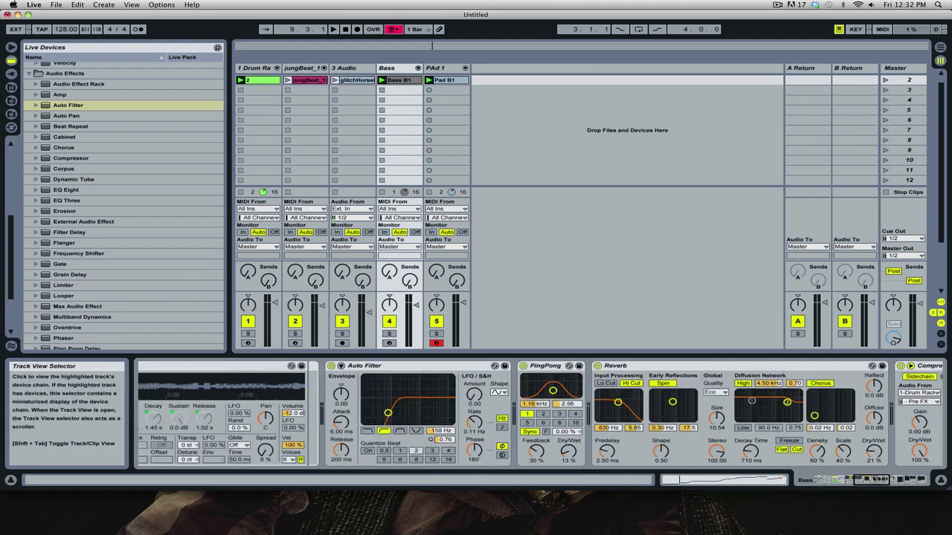
Insert a Vinyl Distortion between the Bass track's Auto Filter and Ping Pong Delay.
{"action": "key", "text": "XF86AudioRaiseVolume"}
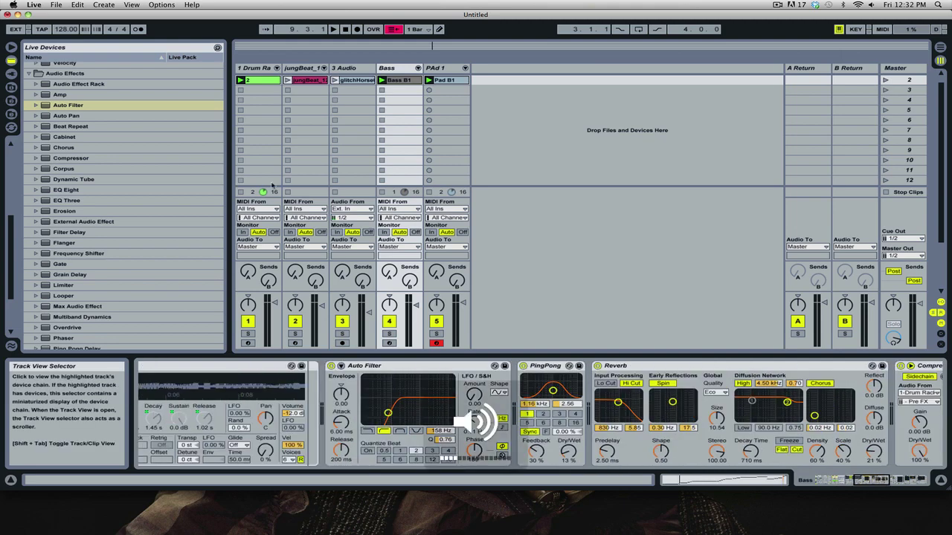
{"action": "scroll", "coordinate": [113, 277], "scroll_direction": "down", "scroll_amount": 1}
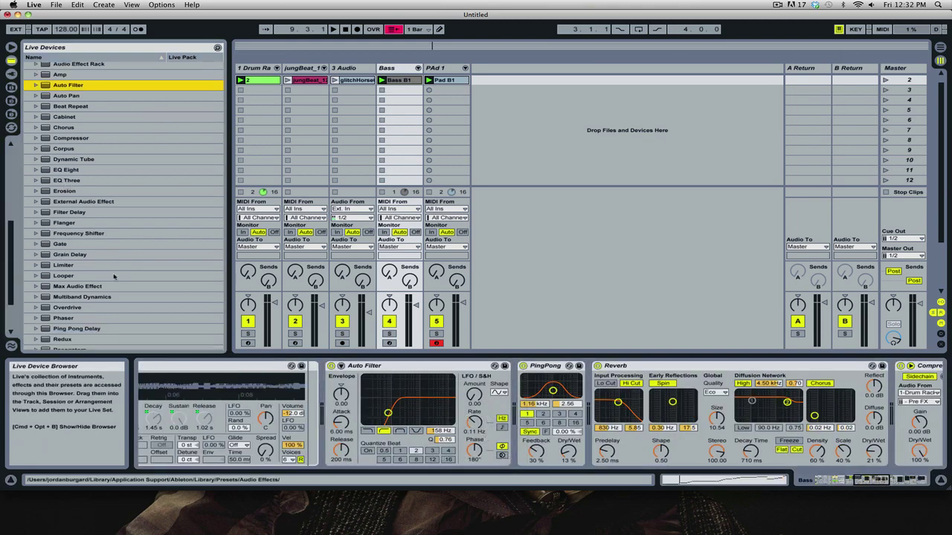
{"action": "scroll", "coordinate": [113, 276], "scroll_direction": "down", "scroll_amount": 1}
{"action": "scroll", "coordinate": [114, 276], "scroll_direction": "down", "scroll_amount": 4}
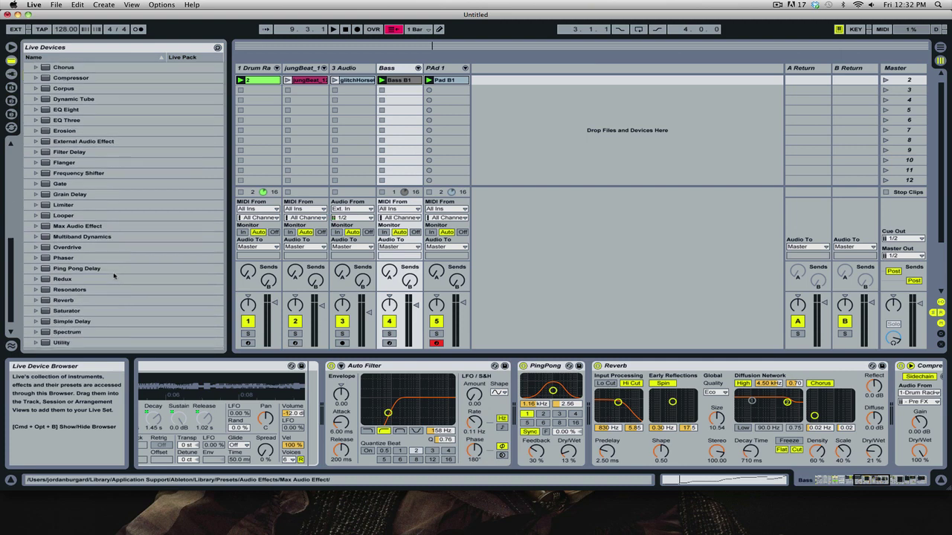
{"action": "left_click", "coordinate": [79, 333]}
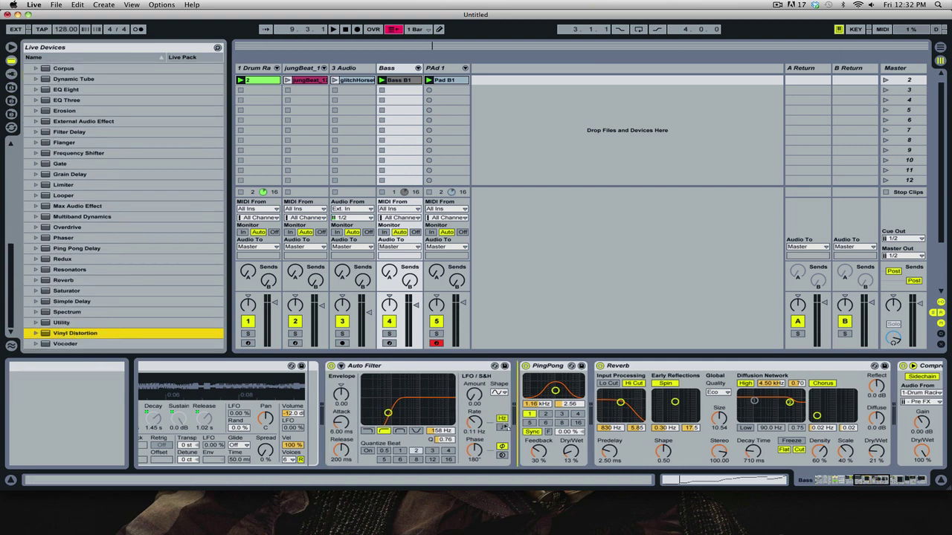
{"action": "left_click_drag", "start_coordinate": [504, 427], "coordinate": [510, 426]}
Play the soloed Bass track and set the Vinyl Distortion's pinch to 4.25 kHz at 0.24, with drive at 0.36.
{"action": "key", "text": "space"}
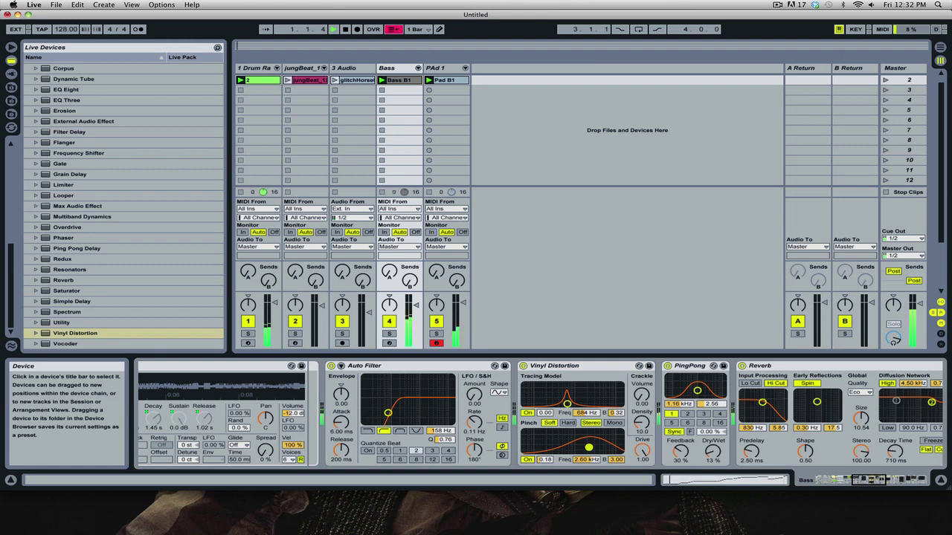
{"action": "left_click", "coordinate": [389, 333]}
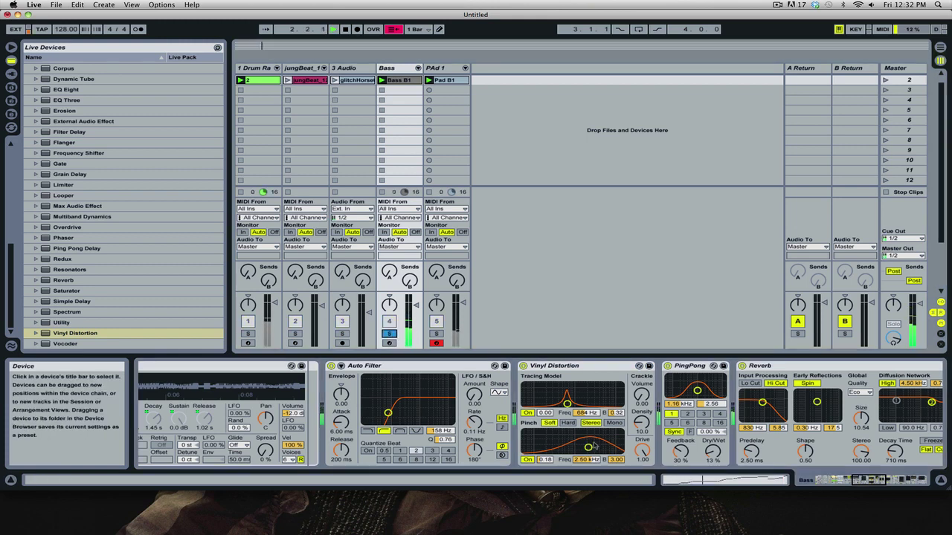
{"action": "left_click_drag", "start_coordinate": [591, 447], "coordinate": [596, 446]}
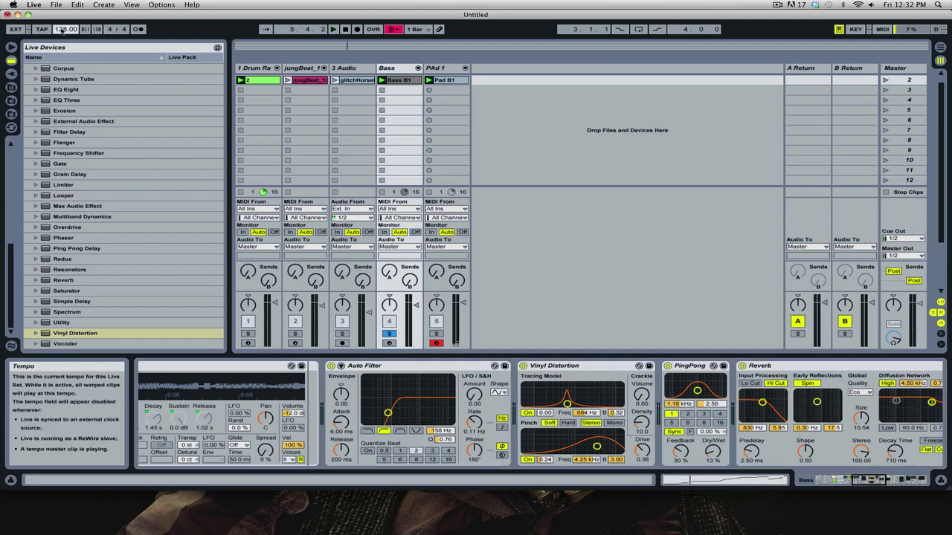
Set the song tempo to 100 BPM and restart playback.
{"action": "type", "text": "100"}
{"action": "key", "text": "Return"}
{"action": "key", "text": "space"}
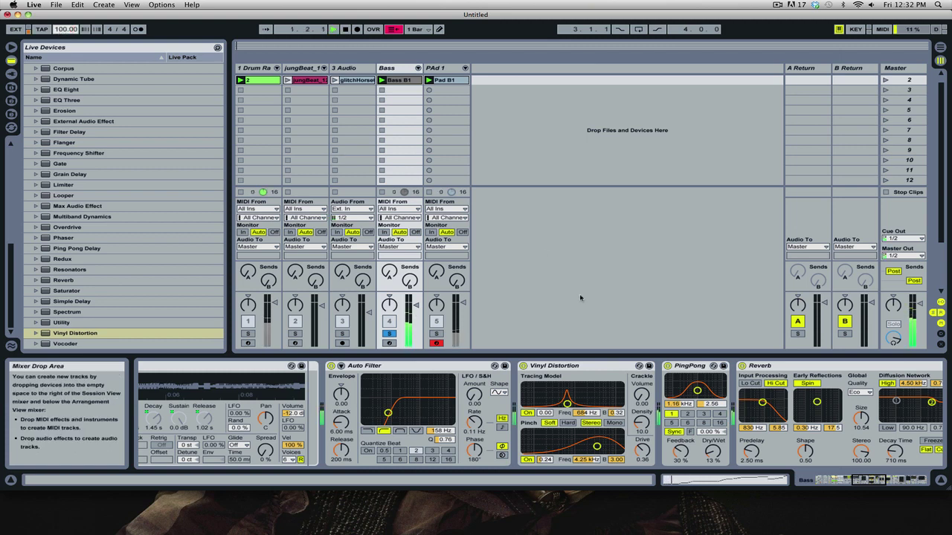
Set the Vinyl Distortion's pinch to Hard at 389 Hz and its tracing model to 4.42 kHz at 0.41.
{"action": "left_click_drag", "start_coordinate": [596, 446], "coordinate": [558, 446]}
{"action": "left_click", "coordinate": [568, 422]}
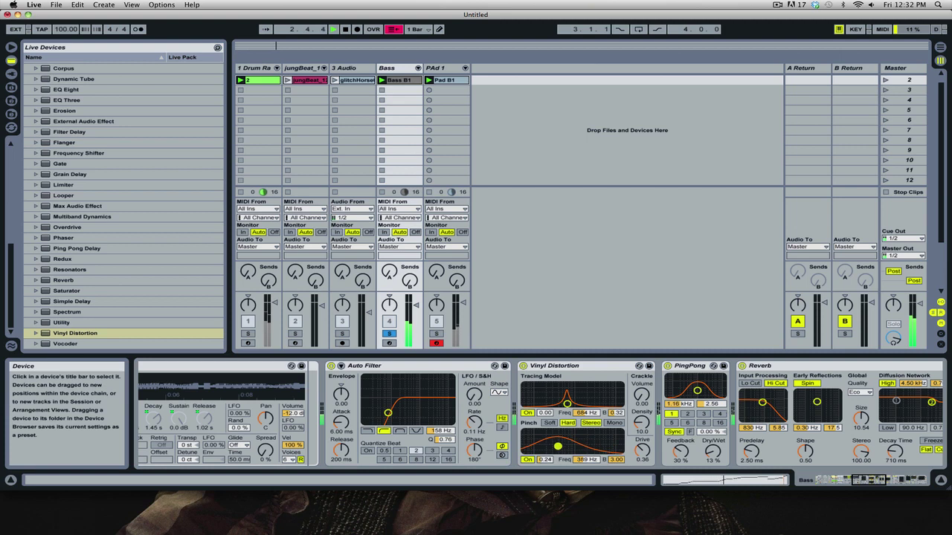
{"action": "mouse_move", "coordinate": [567, 404]}
{"action": "left_mouse_down"}
{"action": "mouse_move", "coordinate": [565, 396]}
{"action": "mouse_move", "coordinate": [598, 397]}
{"action": "left_mouse_up"}
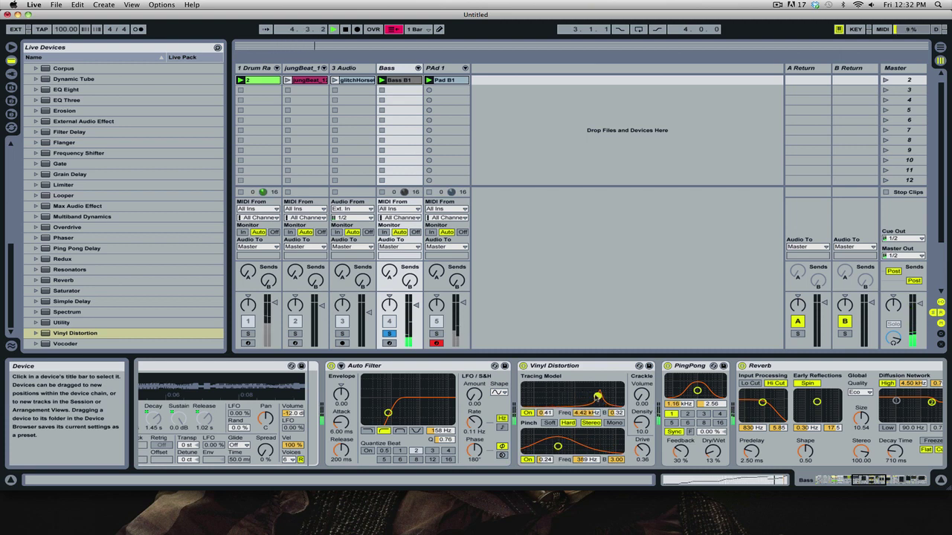
Enable the Bass Auto Filter's sidechain with 1-Drum Rack as its audio source, and stop playback.
{"action": "left_click", "coordinate": [341, 366]}
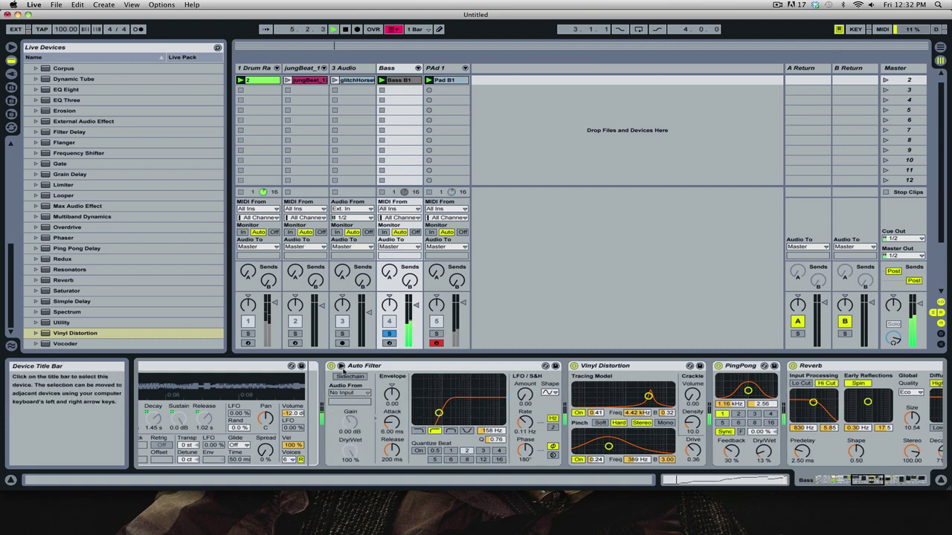
{"action": "left_click", "coordinate": [350, 377]}
{"action": "left_click", "coordinate": [350, 393]}
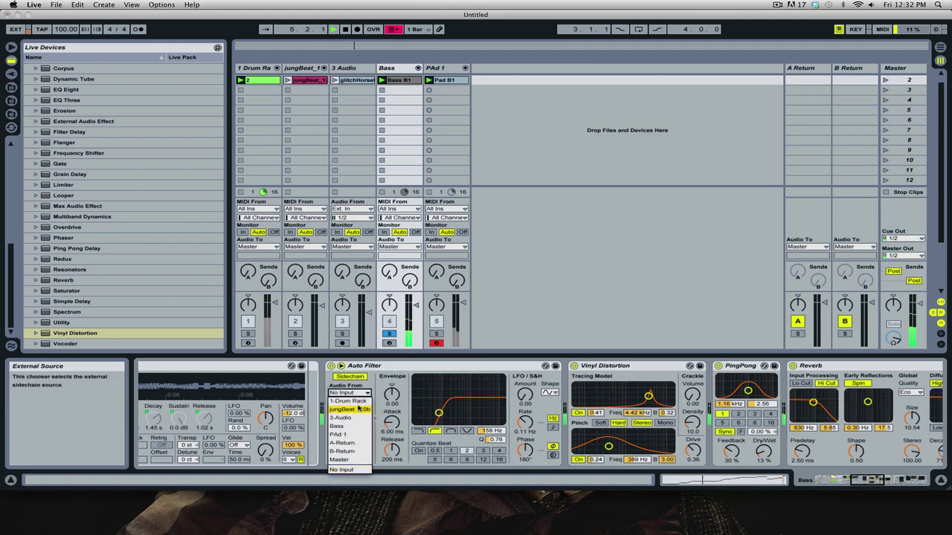
{"action": "left_click", "coordinate": [356, 400]}
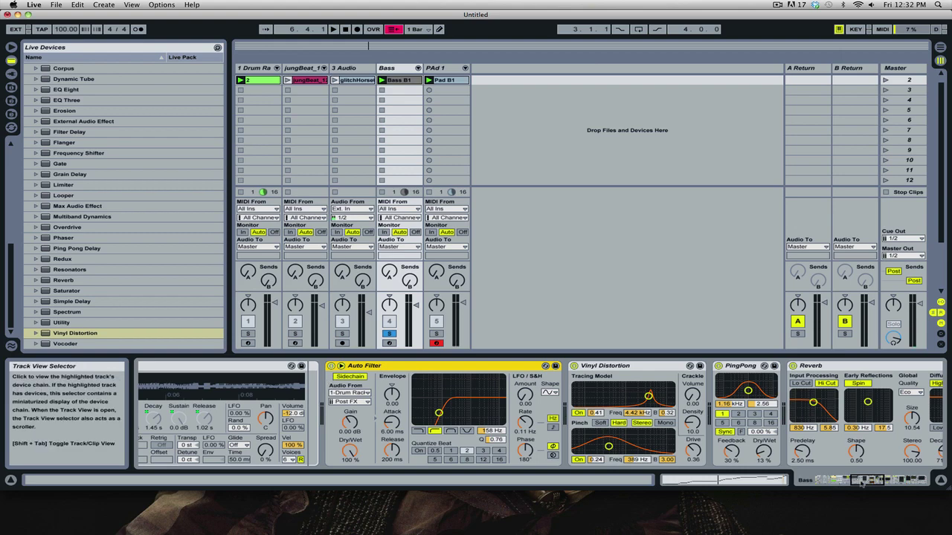
{"action": "left_click", "coordinate": [831, 481]}
{"action": "left_click_drag", "start_coordinate": [831, 481], "coordinate": [859, 480]}
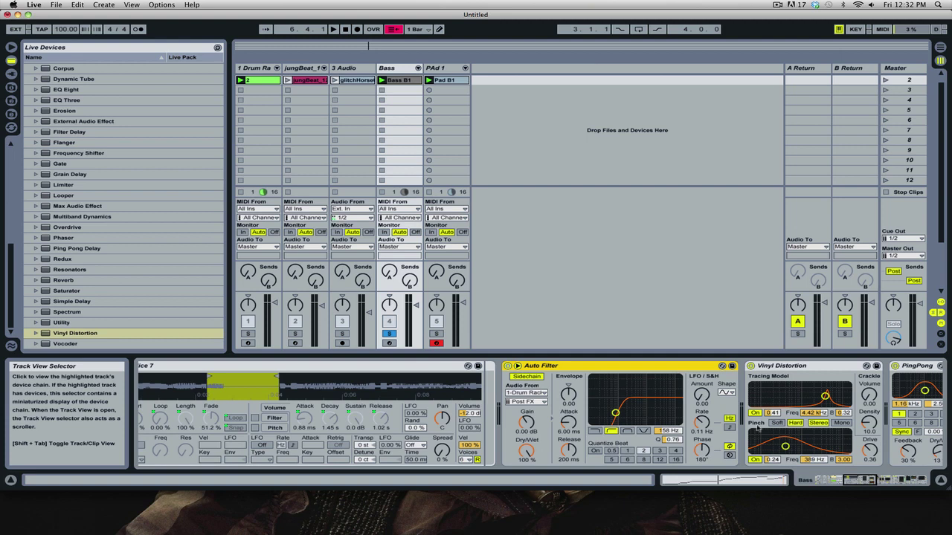
Set the Auto Filter's envelope amount to 40.3 and its sidechain tap point to Drum Rack Kick 2 Pre FX.
{"action": "left_click_drag", "start_coordinate": [569, 396], "coordinate": [569, 382]}
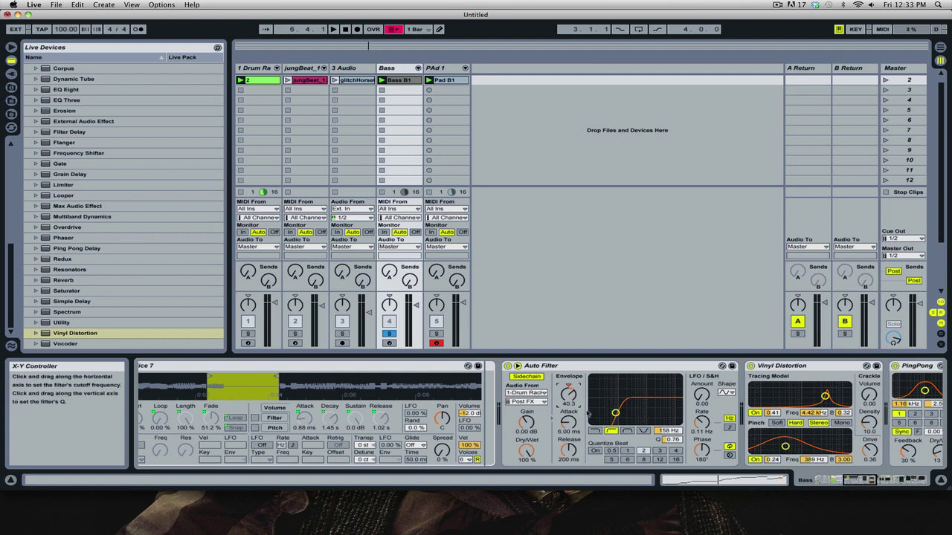
{"action": "left_click", "coordinate": [529, 403]}
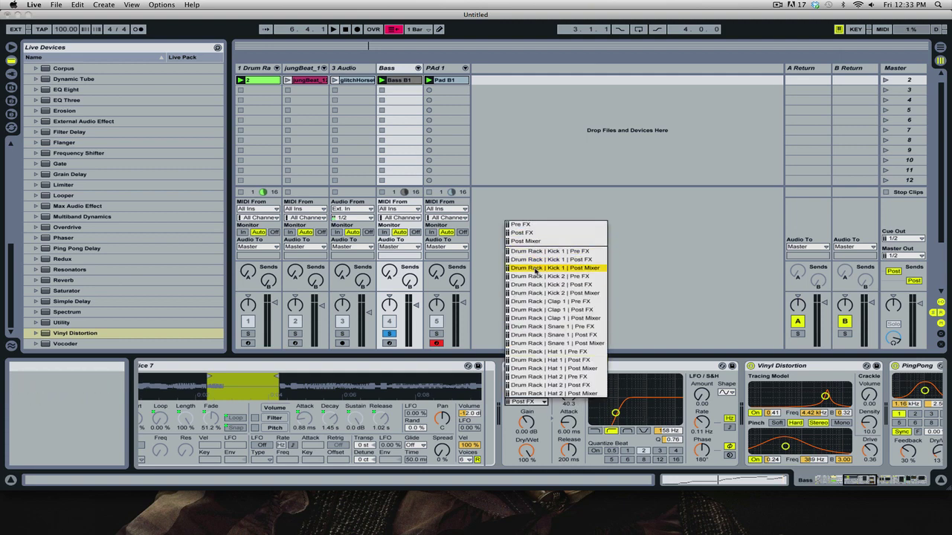
{"action": "left_click", "coordinate": [536, 276]}
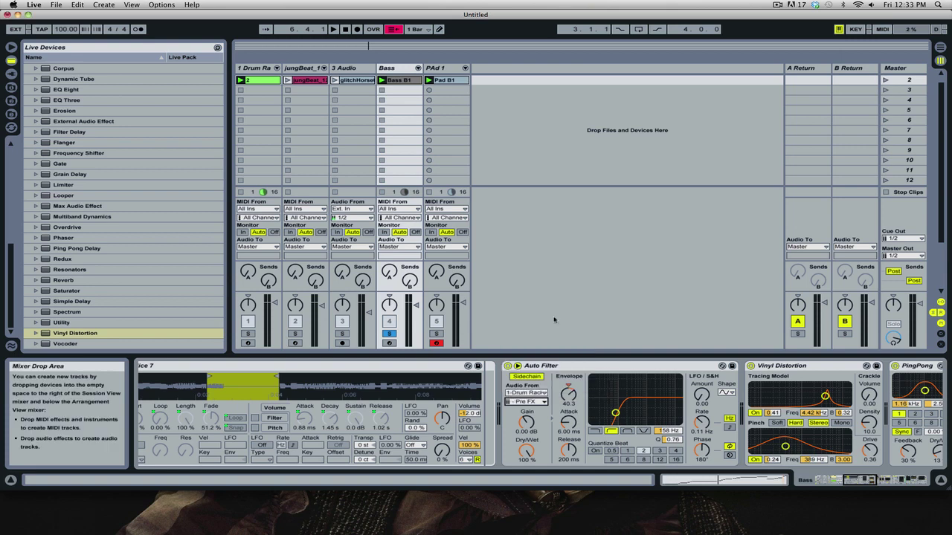
Add a Saturator with the Sinoid Fold curve after the Drum Rack on the drum track.
{"action": "left_click", "coordinate": [257, 68]}
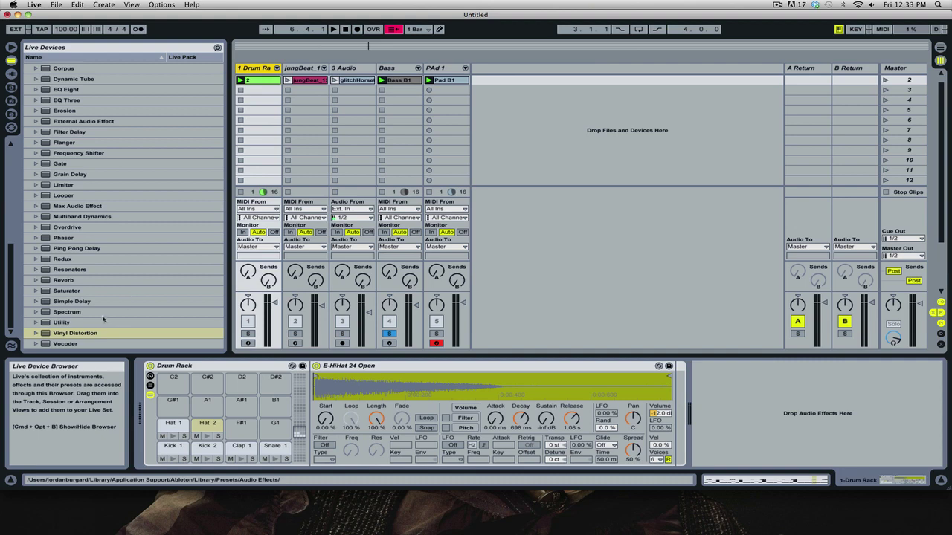
{"action": "left_click_drag", "start_coordinate": [75, 290], "coordinate": [735, 407]}
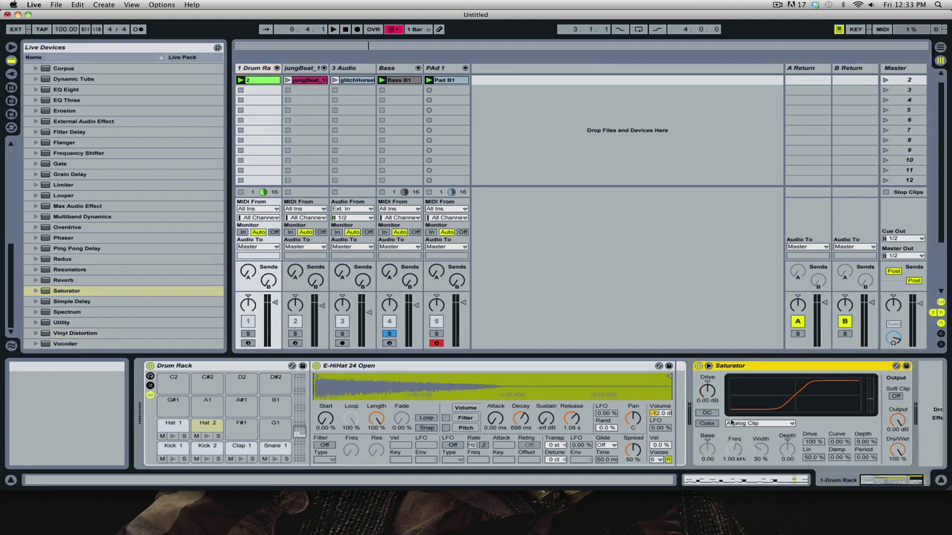
{"action": "left_click", "coordinate": [734, 423]}
{"action": "left_click", "coordinate": [741, 464]}
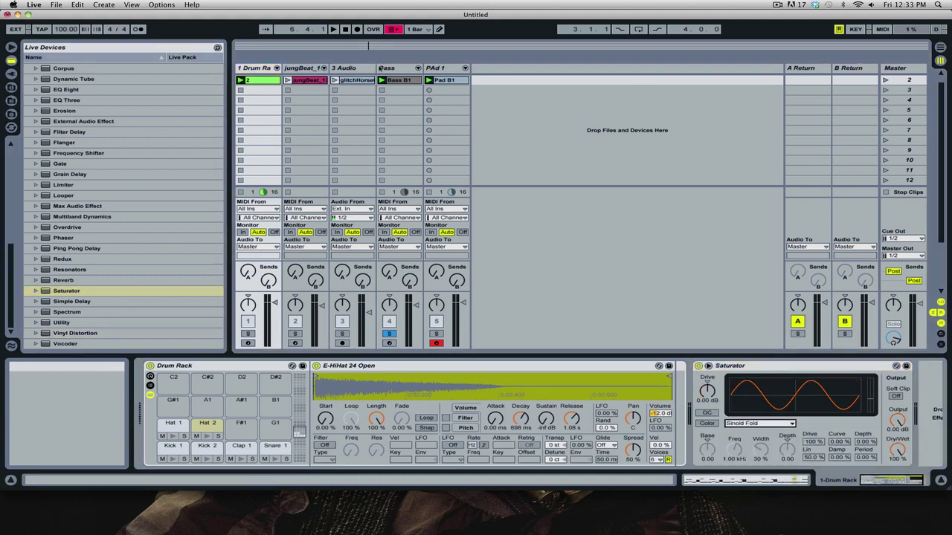
Return to the Bass track, start playback and raise the Auto Filter's envelope amount to 80.6.
{"action": "left_click", "coordinate": [402, 69]}
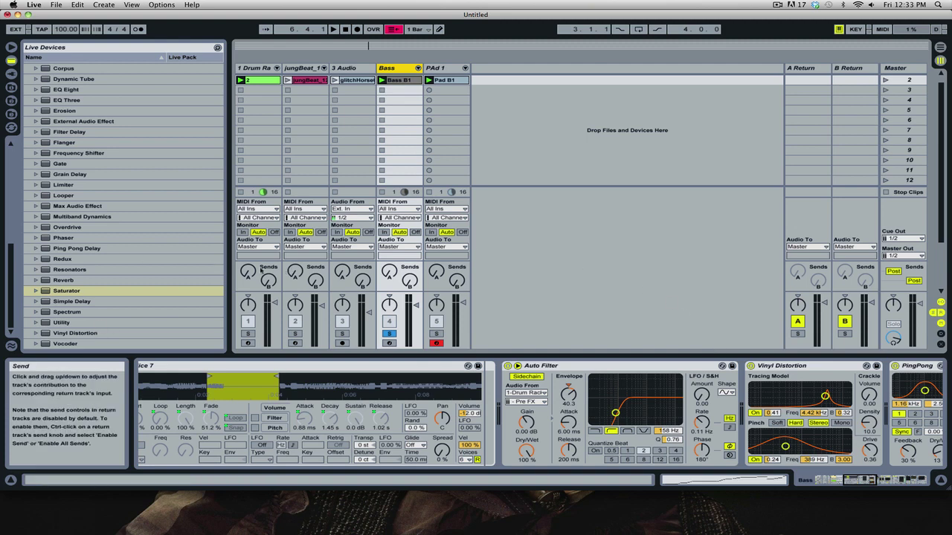
{"action": "key", "text": "space"}
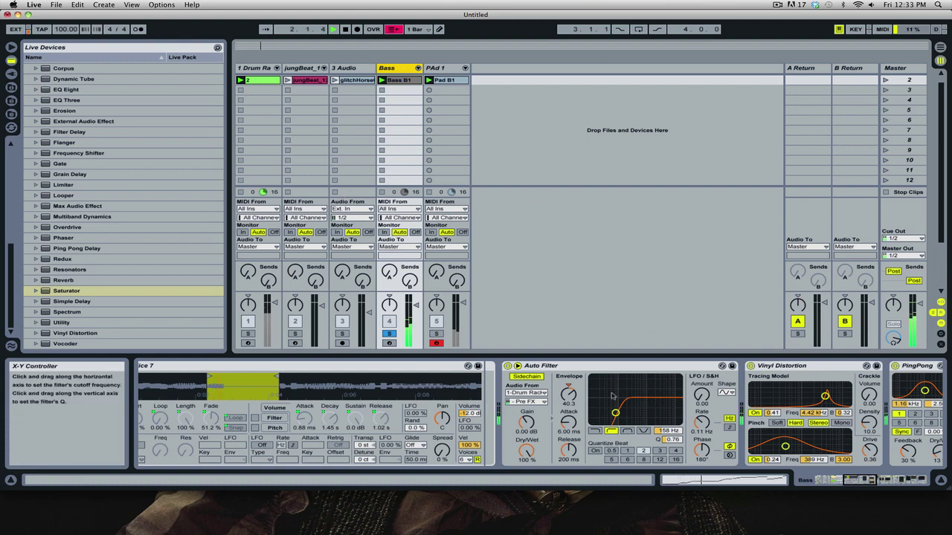
{"action": "left_click_drag", "start_coordinate": [569, 393], "coordinate": [568, 367]}
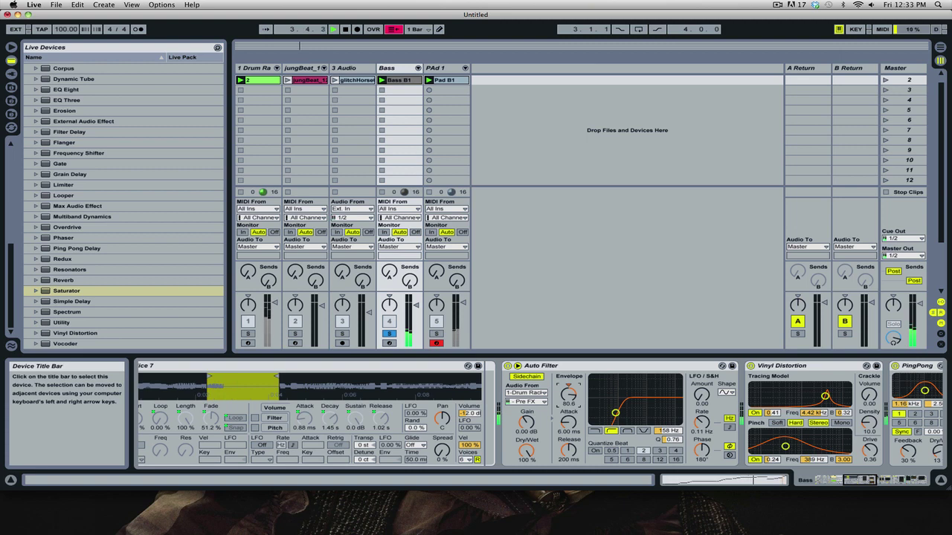
Set the Bass Auto Filter's cutoff to 790 Hz, Q to 0.94, envelope amount to -88.7 and LFO amount to 7.14.
{"action": "left_click_drag", "start_coordinate": [569, 368], "coordinate": [568, 336]}
{"action": "left_click_drag", "start_coordinate": [616, 413], "coordinate": [636, 410]}
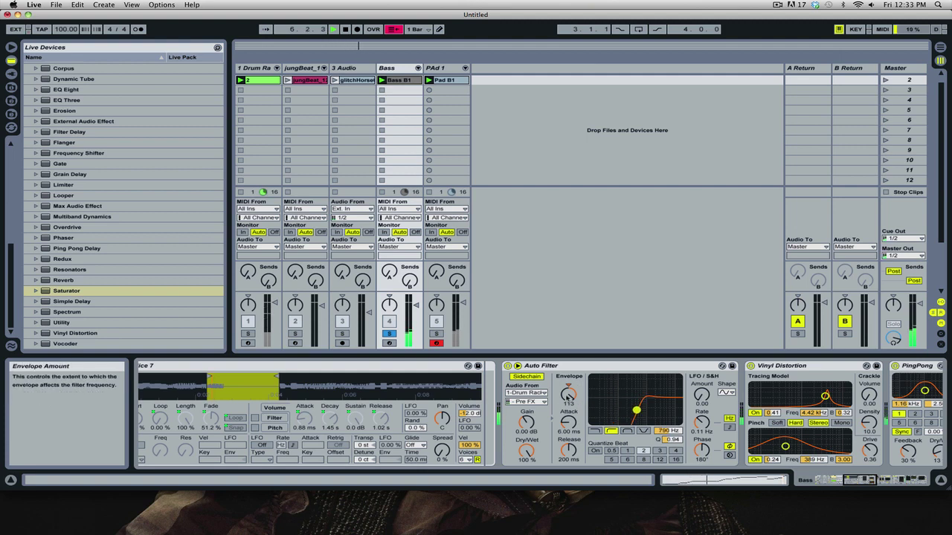
{"action": "left_click_drag", "start_coordinate": [568, 387], "coordinate": [567, 456]}
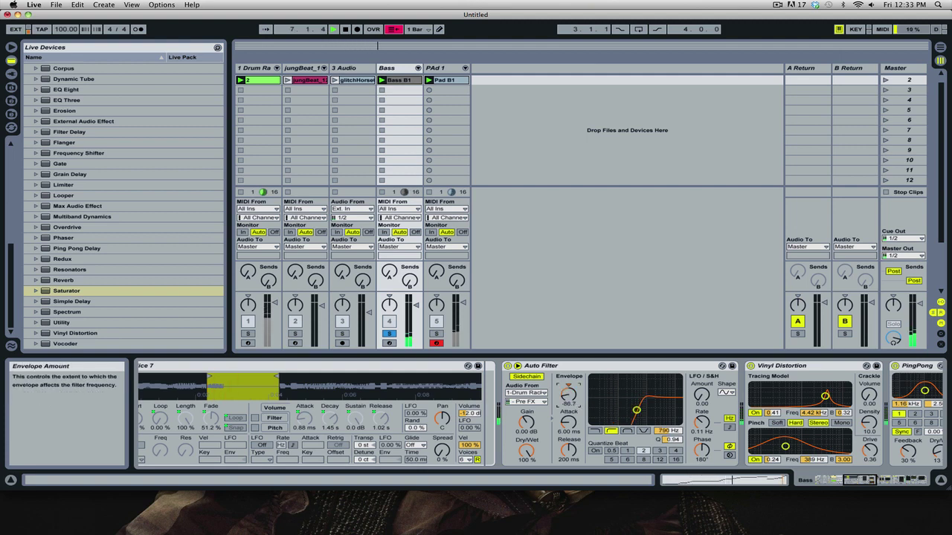
{"action": "left_click_drag", "start_coordinate": [702, 394], "coordinate": [702, 381]}
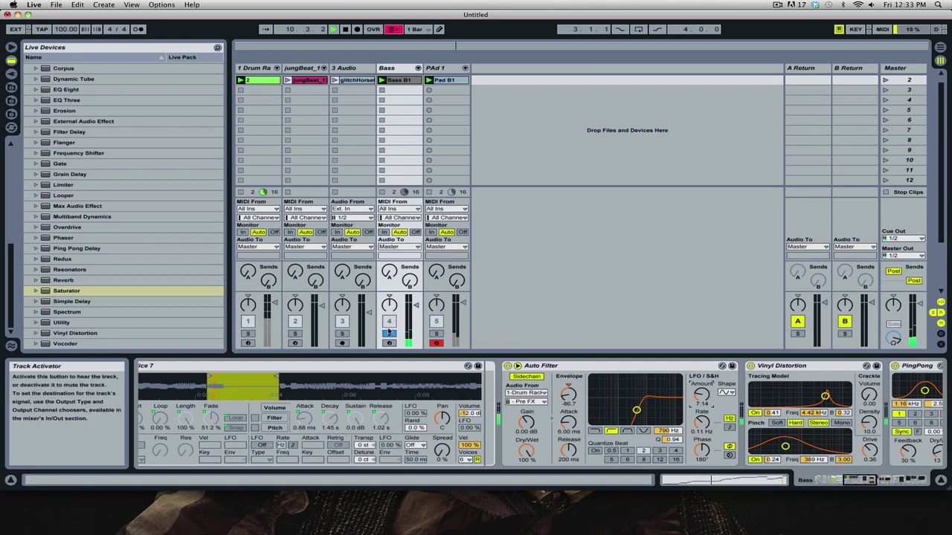
Stop playback, delete one of the two return tracks and rename the remaining one Delay.
{"action": "left_click", "coordinate": [803, 68]}
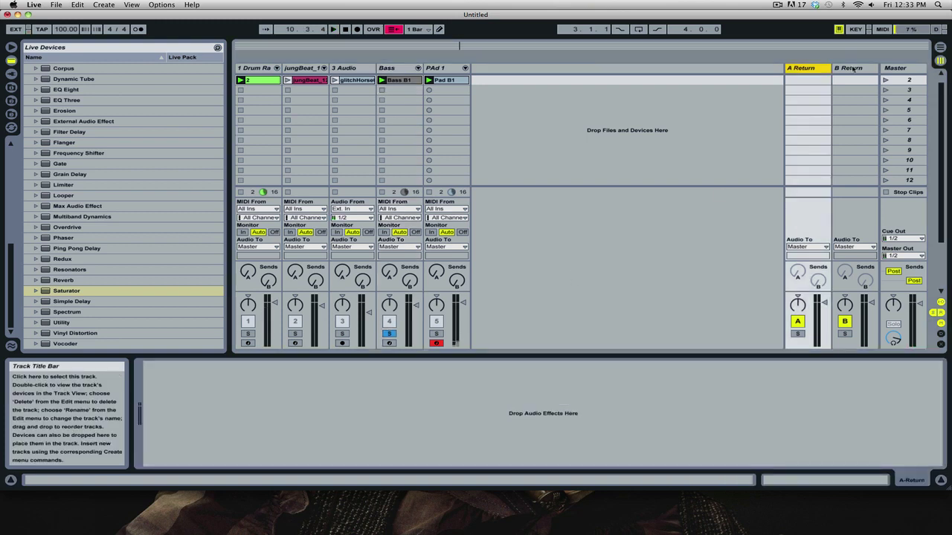
{"action": "left_click", "coordinate": [853, 67]}
{"action": "key", "text": "Delete"}
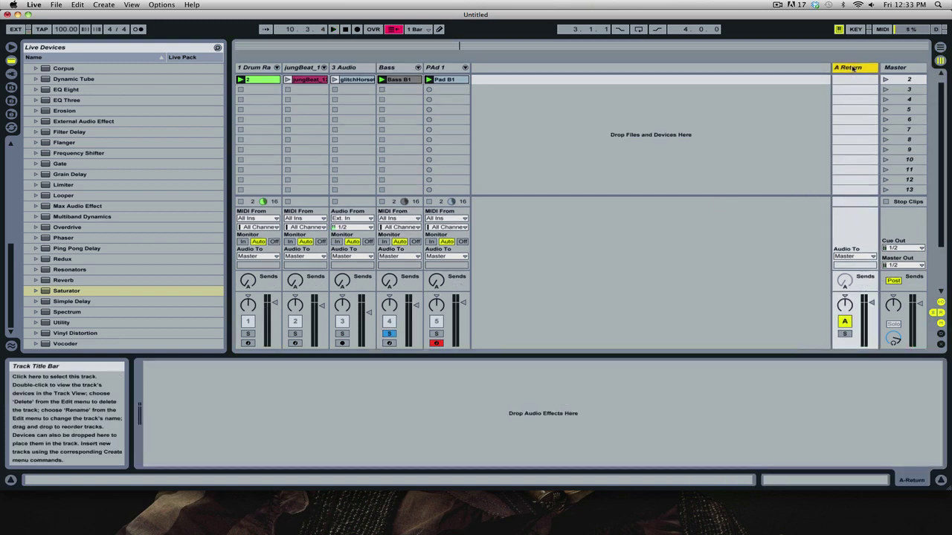
{"action": "key", "text": "super+r"}
{"action": "type", "text": "Del"}
{"action": "key", "text": "Return"}
Add a Saturator with the Sinoid Fold curve to the Delay return track.
{"action": "left_click_drag", "start_coordinate": [67, 291], "coordinate": [329, 419]}
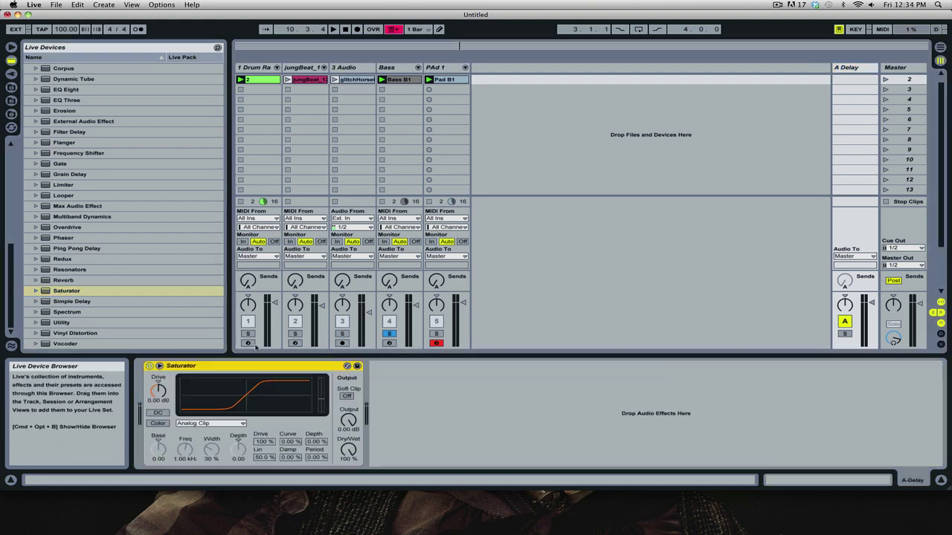
{"action": "left_click", "coordinate": [210, 423]}
{"action": "left_click", "coordinate": [224, 461]}
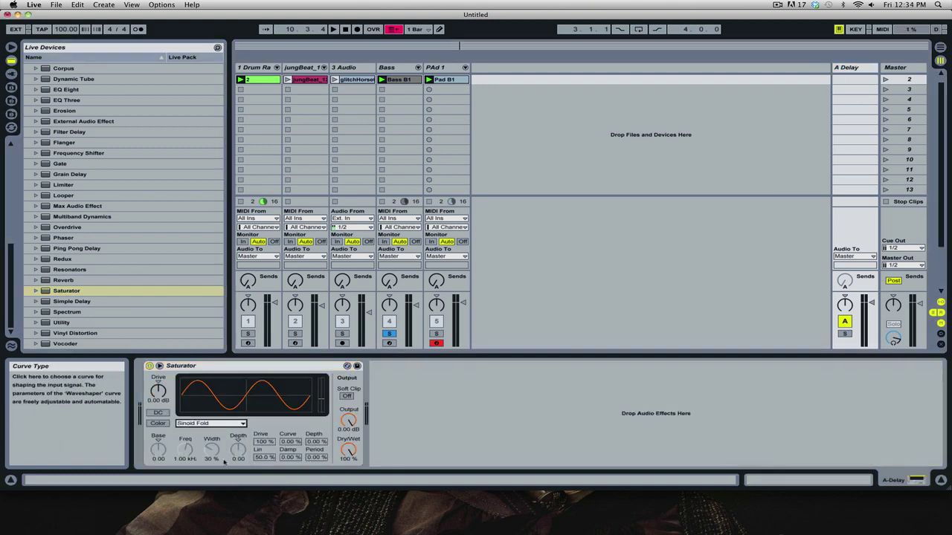
Insert a Ping Pong Delay before the return's Saturator, with dry/wet and feedback at 50% and a delay of 4 beat divisions.
{"action": "scroll", "coordinate": [93, 160], "scroll_direction": "up", "scroll_amount": 3}
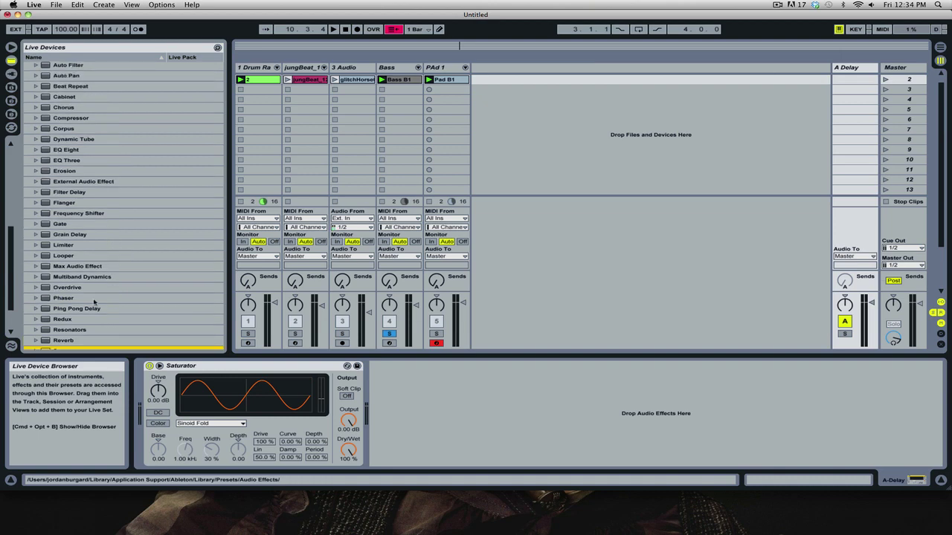
{"action": "left_click_drag", "start_coordinate": [76, 308], "coordinate": [177, 377]}
{"action": "left_click", "coordinate": [170, 414]}
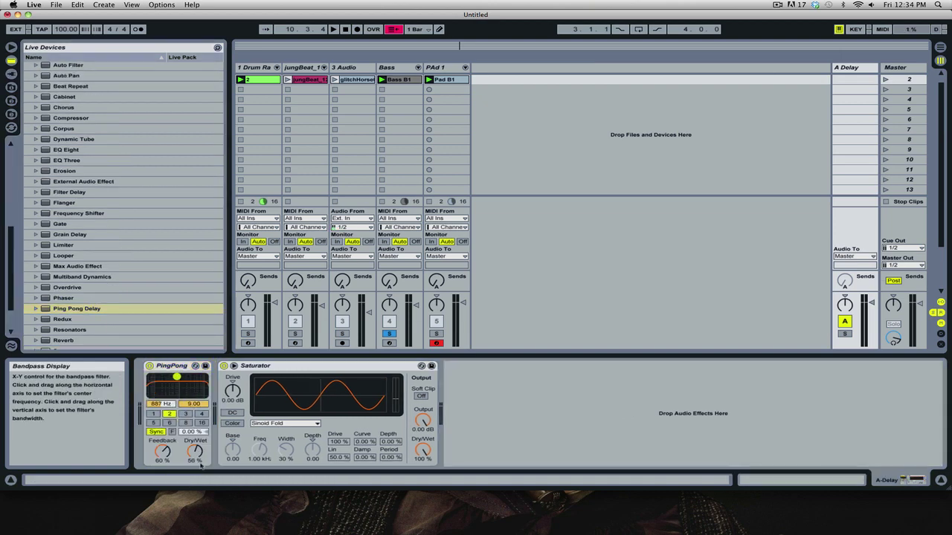
{"action": "left_click", "coordinate": [195, 460]}
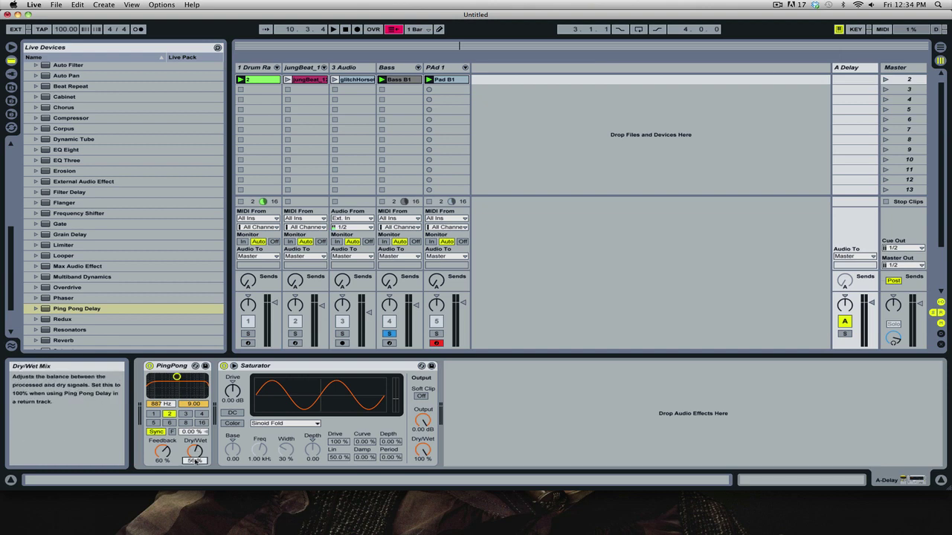
{"action": "left_click_drag", "start_coordinate": [196, 461], "coordinate": [196, 466]}
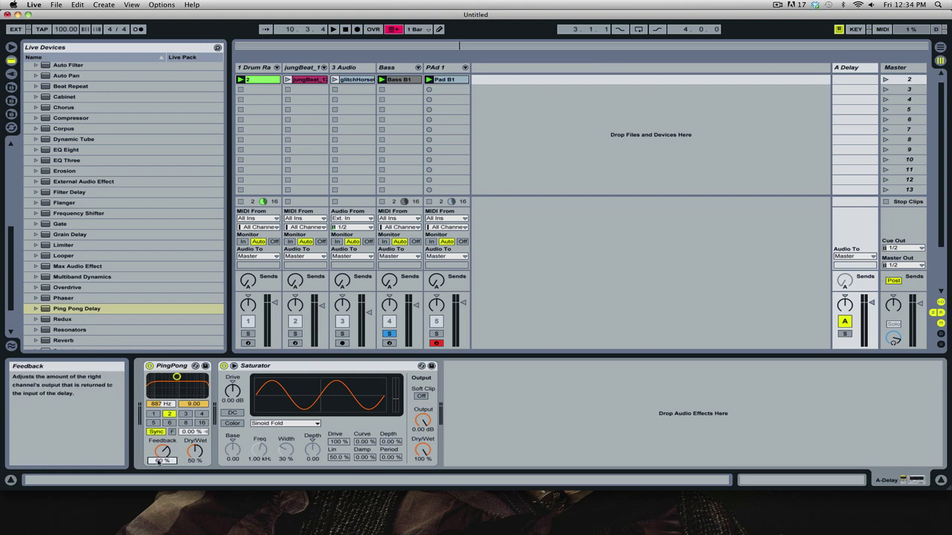
{"action": "key", "text": "Return"}
{"action": "left_click", "coordinate": [201, 413]}
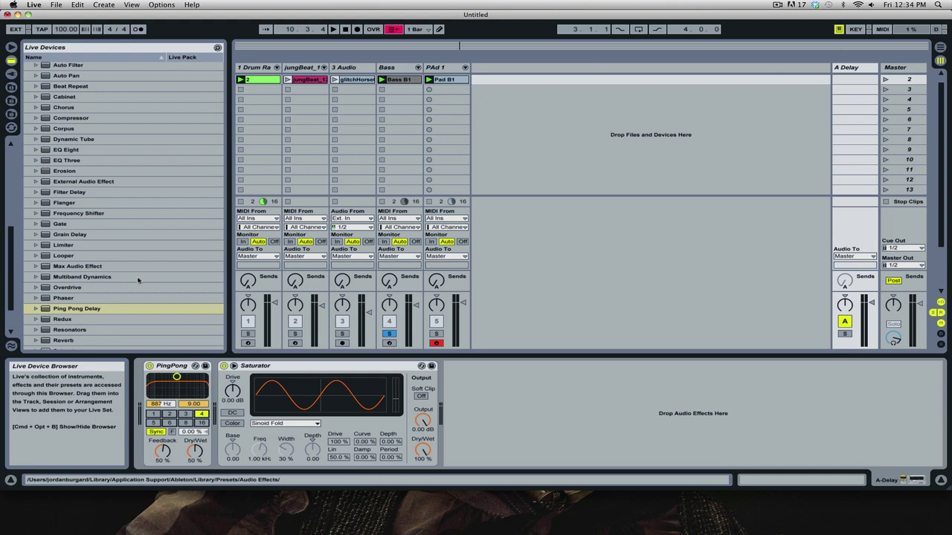
Insert Redux between the Ping Pong Delay and the Saturator and set its downsample to 4.
{"action": "scroll", "coordinate": [89, 320], "scroll_direction": "down", "scroll_amount": 2}
{"action": "left_click_drag", "start_coordinate": [63, 298], "coordinate": [216, 390]}
{"action": "left_click_drag", "start_coordinate": [231, 450], "coordinate": [231, 445]}
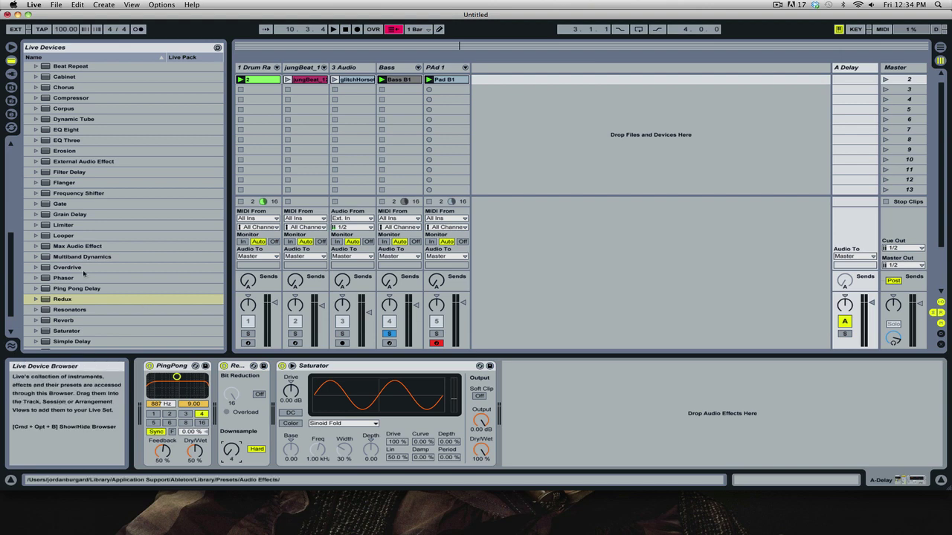
Insert a Chorus between Redux and the Saturator on the Delay return.
{"action": "scroll", "coordinate": [84, 273], "scroll_direction": "up", "scroll_amount": 5}
{"action": "left_click_drag", "start_coordinate": [63, 158], "coordinate": [277, 403]}
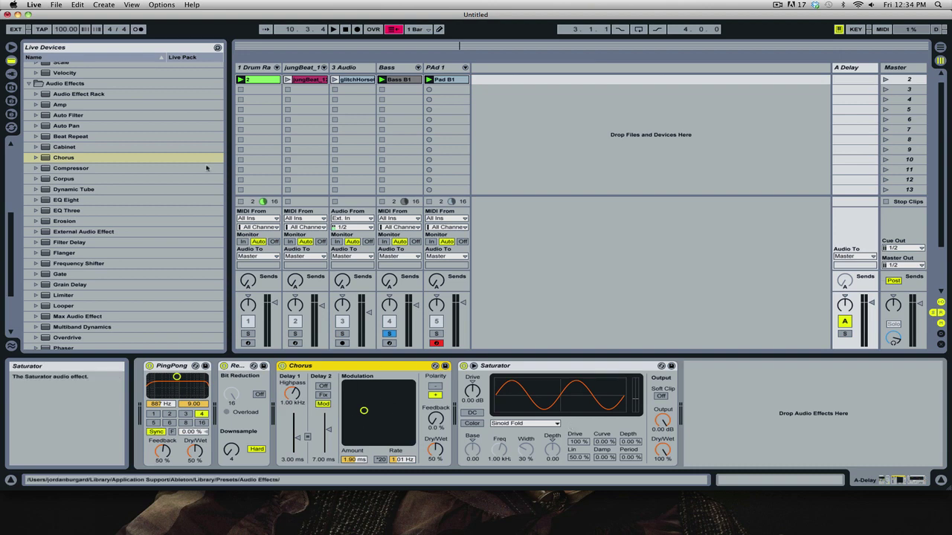
{"action": "scroll", "coordinate": [106, 199], "scroll_direction": "up", "scroll_amount": 1}
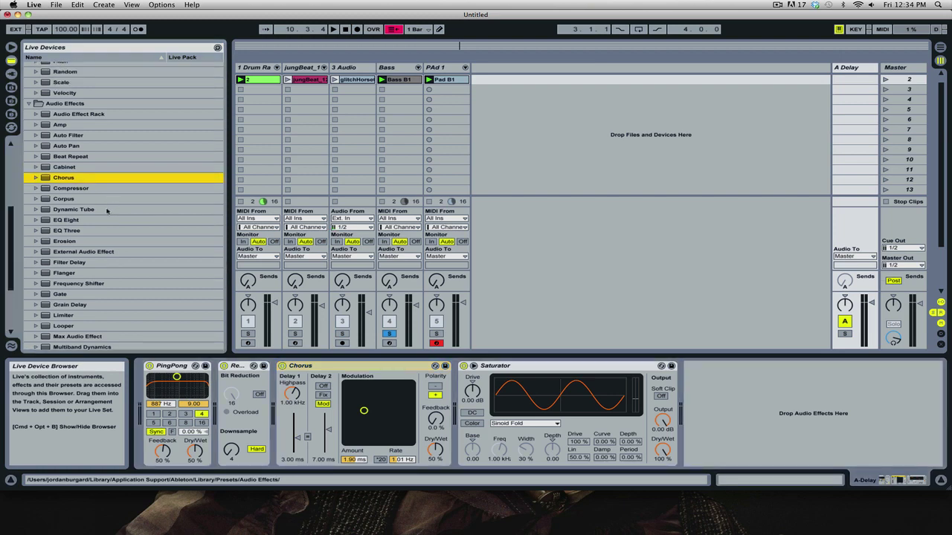
{"action": "scroll", "coordinate": [139, 217], "scroll_direction": "down", "scroll_amount": 6}
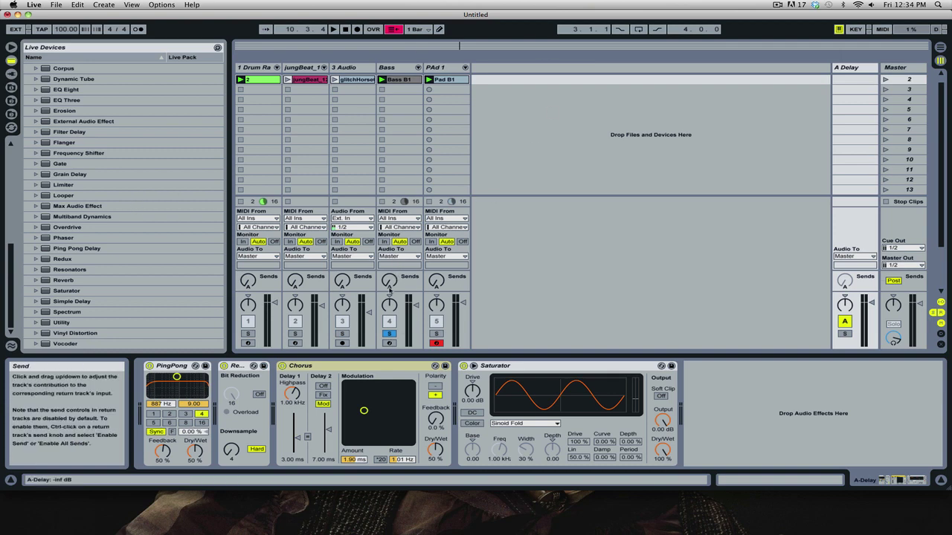
Start playback and try raising the Bass track's send to the Delay return.
{"action": "key", "text": "space"}
{"action": "left_click_drag", "start_coordinate": [390, 288], "coordinate": [390, 248]}
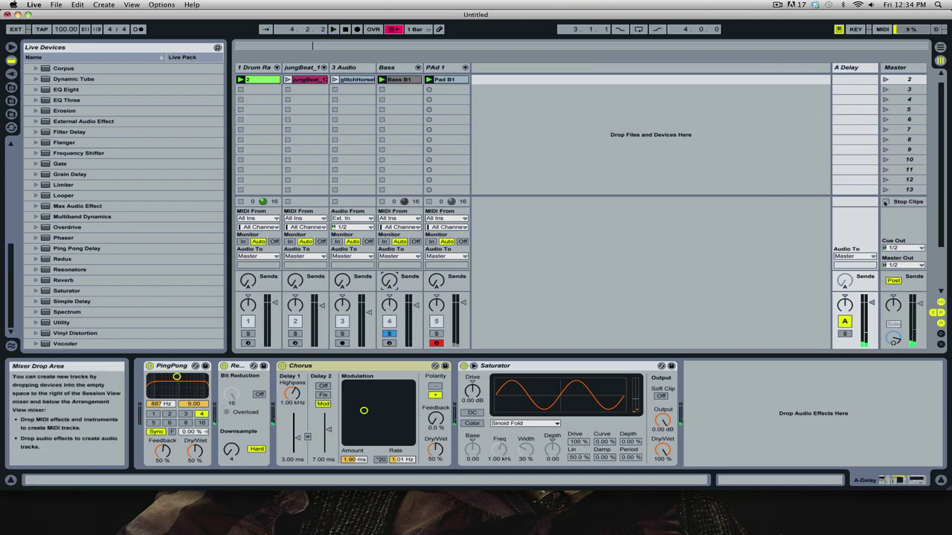
Copy the session clips of all five tracks to the start of the arrangement, placing drum clips 1 and 2 back to back.
{"action": "scroll", "coordinate": [279, 129], "scroll_direction": "up", "scroll_amount": 1}
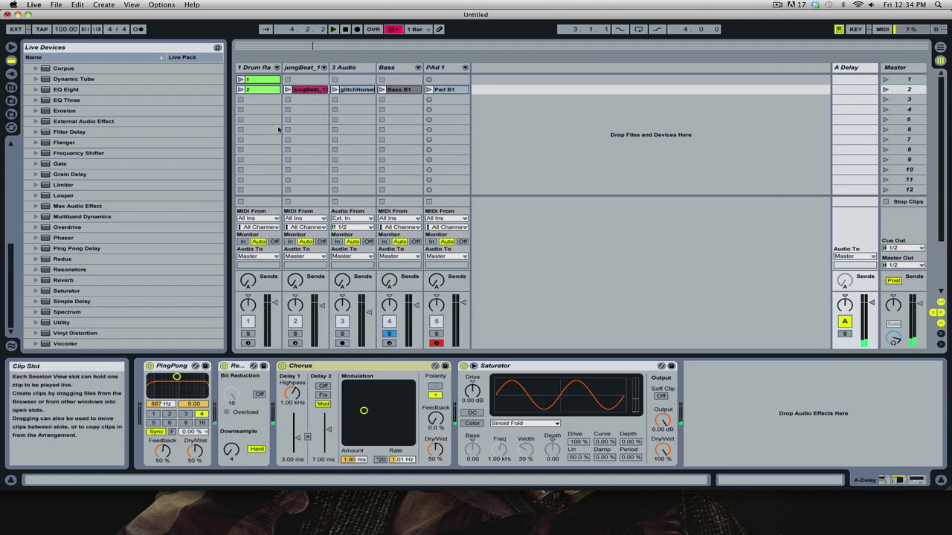
{"action": "left_click", "coordinate": [251, 80]}
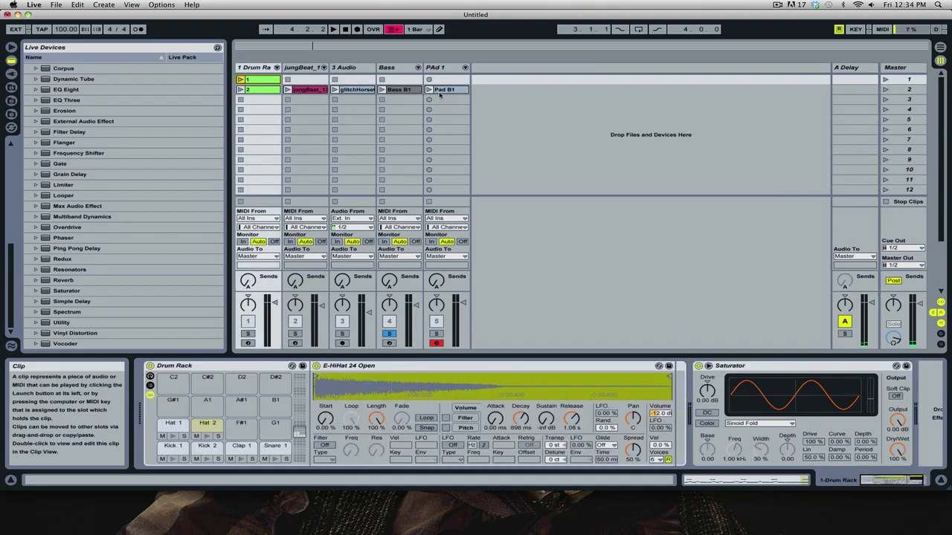
{"action": "key", "text": "Tab"}
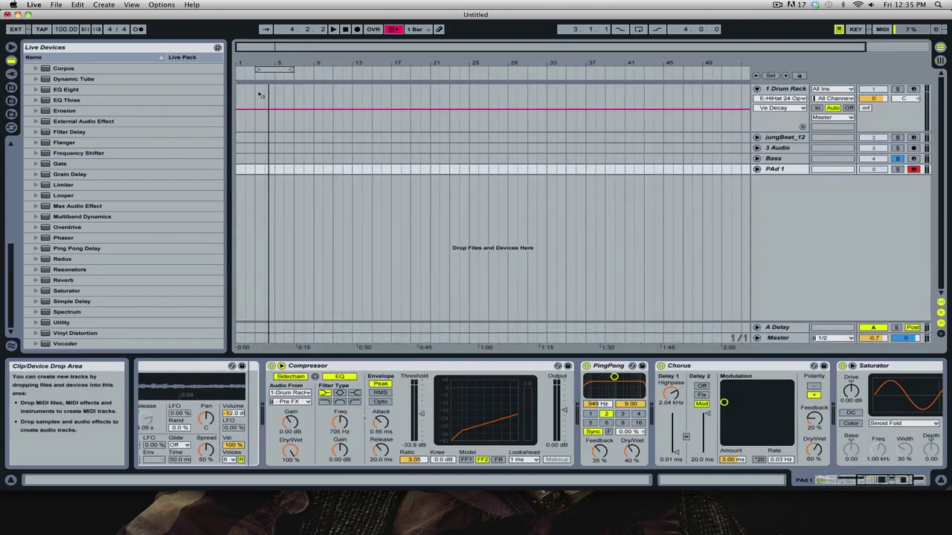
{"action": "left_click", "coordinate": [350, 132]}
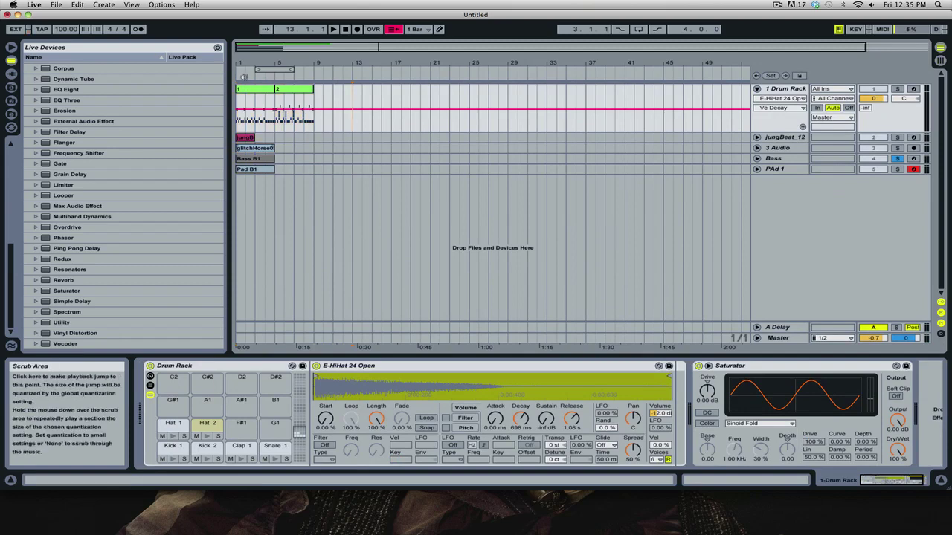
Add an Intro locator at bar 1 and a Breakdown locator at bar 5 of the arrangement.
{"action": "right_click", "coordinate": [238, 76]}
{"action": "left_click", "coordinate": [265, 83]}
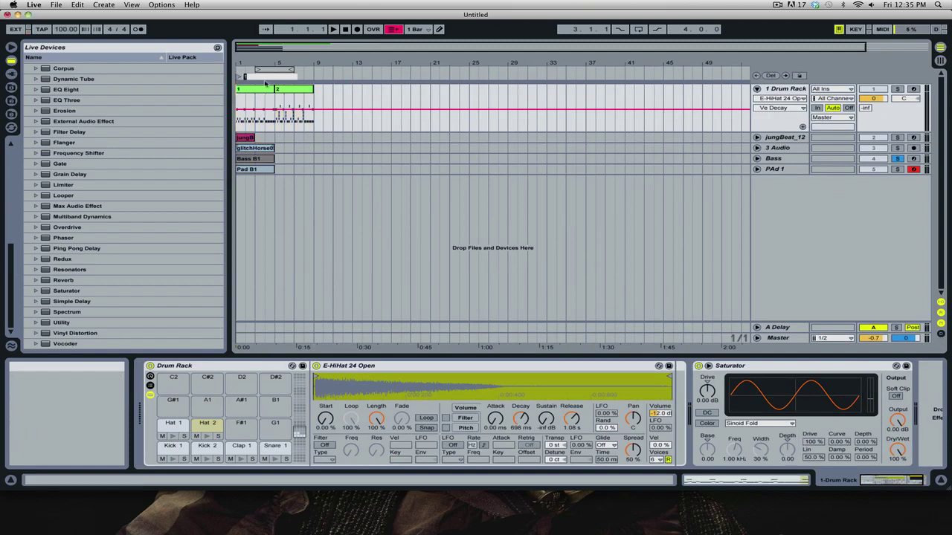
{"action": "type", "text": "Intro"}
{"action": "key", "text": "Return"}
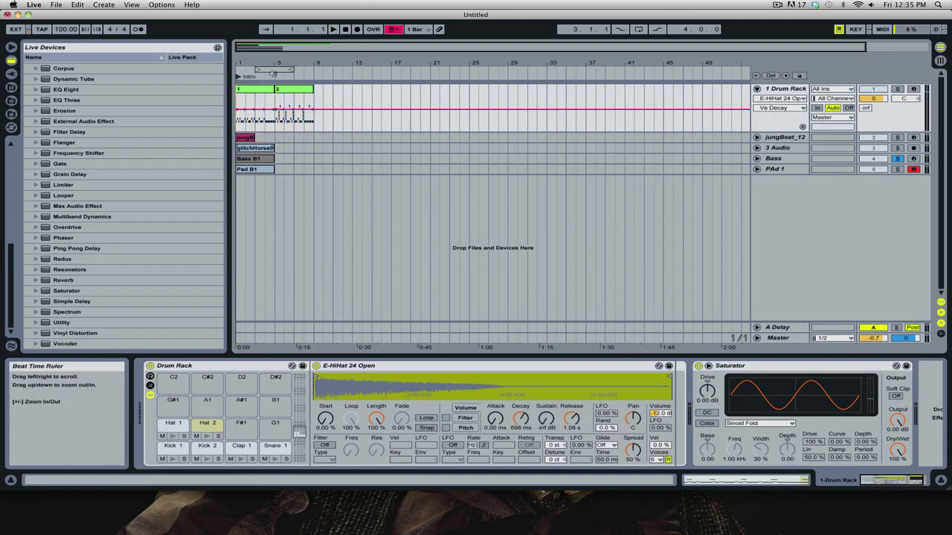
{"action": "right_click", "coordinate": [275, 76]}
{"action": "left_click", "coordinate": [301, 102]}
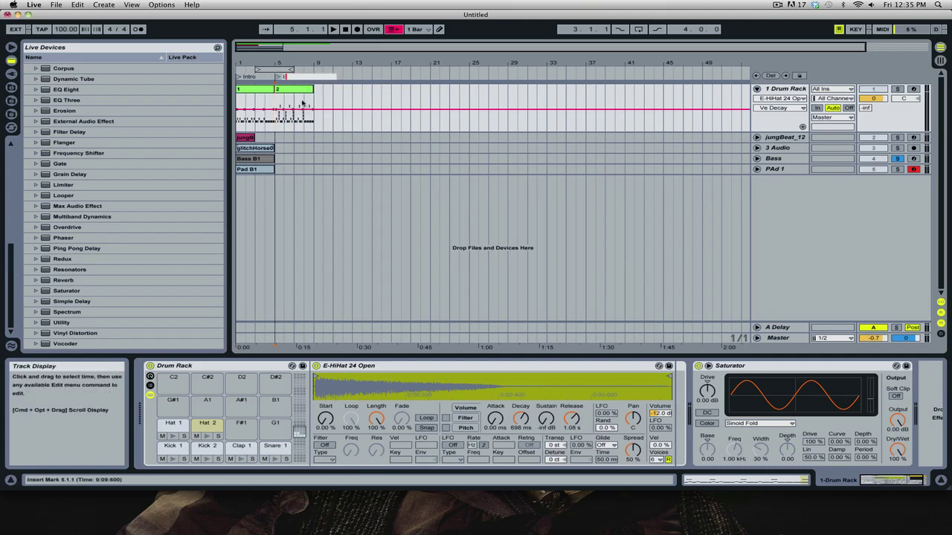
{"action": "type", "text": "Breakdown"}
{"action": "key", "text": "Return"}
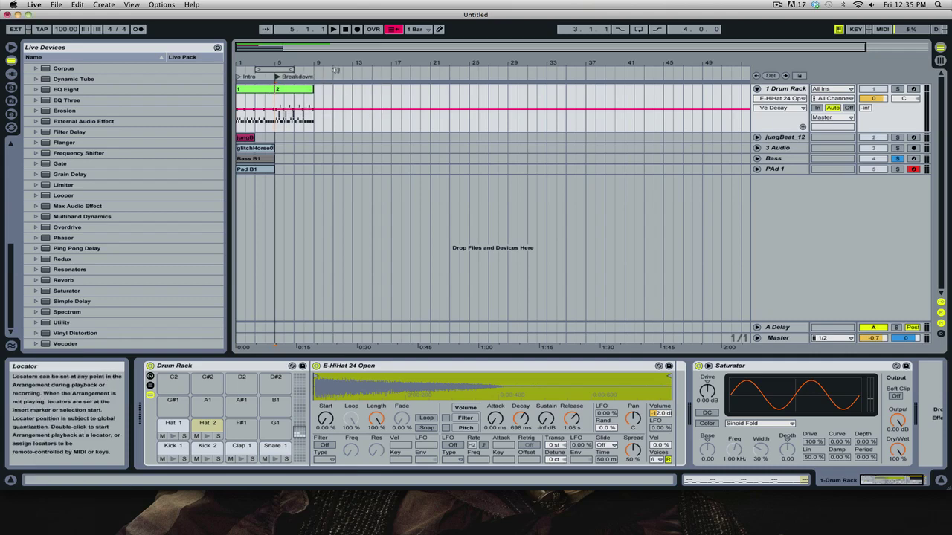
Add a Main locator at bar 13 and a Break Down locator at bar 21.
{"action": "right_click", "coordinate": [353, 75]}
{"action": "left_click", "coordinate": [359, 104]}
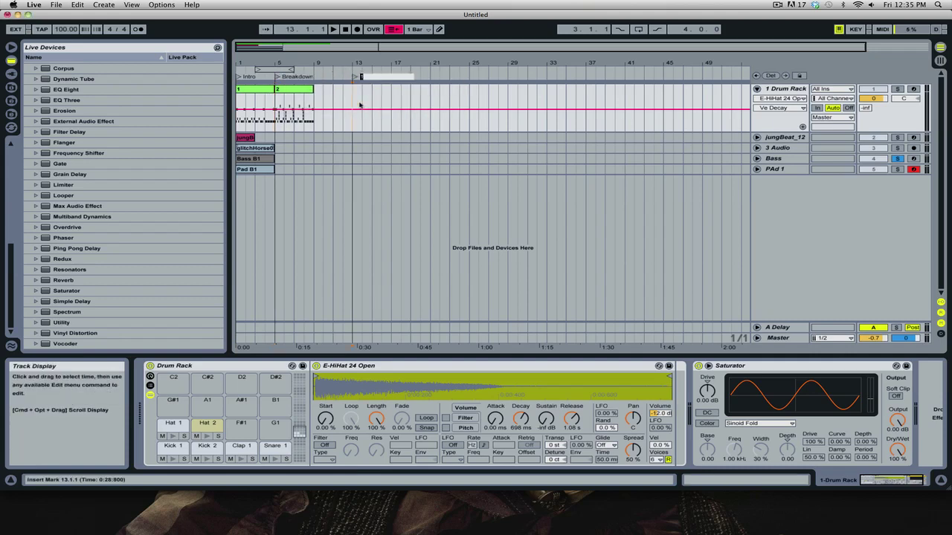
{"action": "key", "text": "Return"}
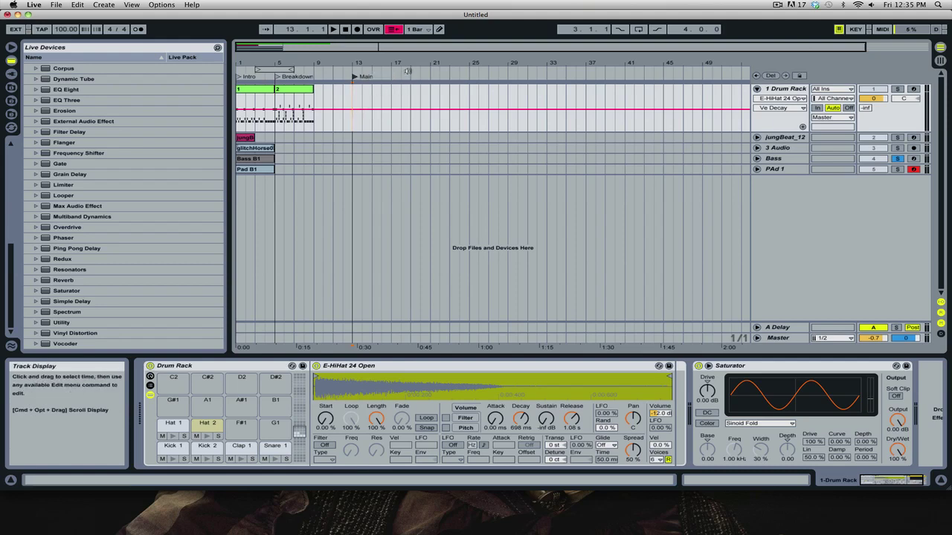
{"action": "right_click", "coordinate": [431, 75]}
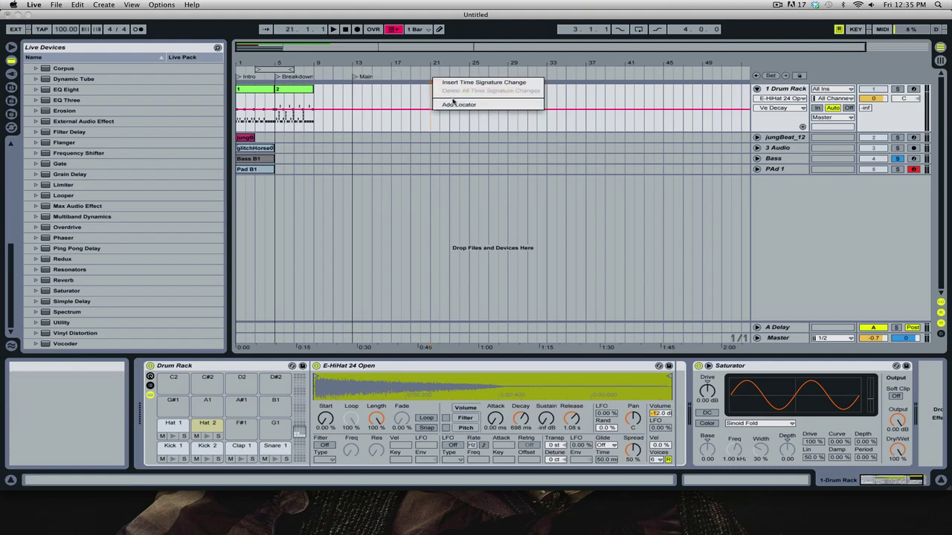
{"action": "left_click", "coordinate": [446, 103]}
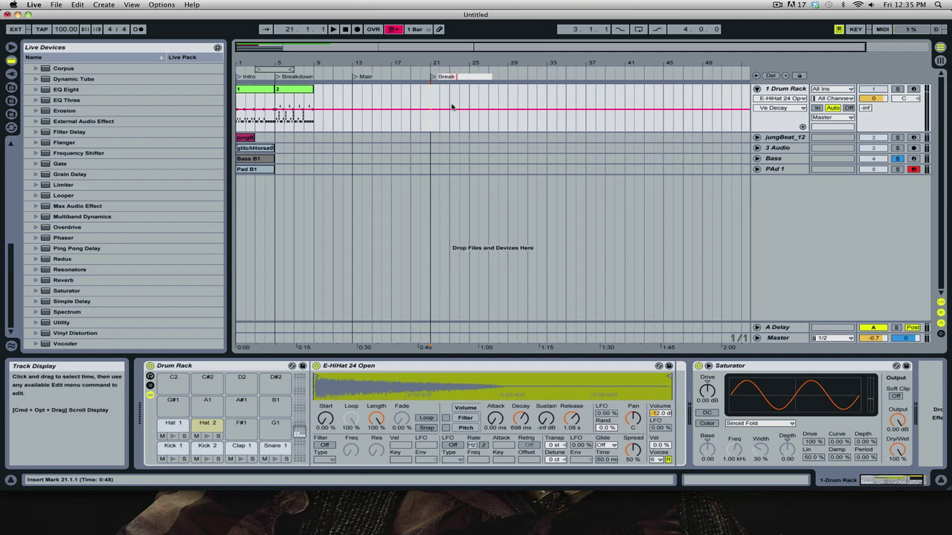
{"action": "type", "text": "Break Down"}
{"action": "key", "text": "Return"}
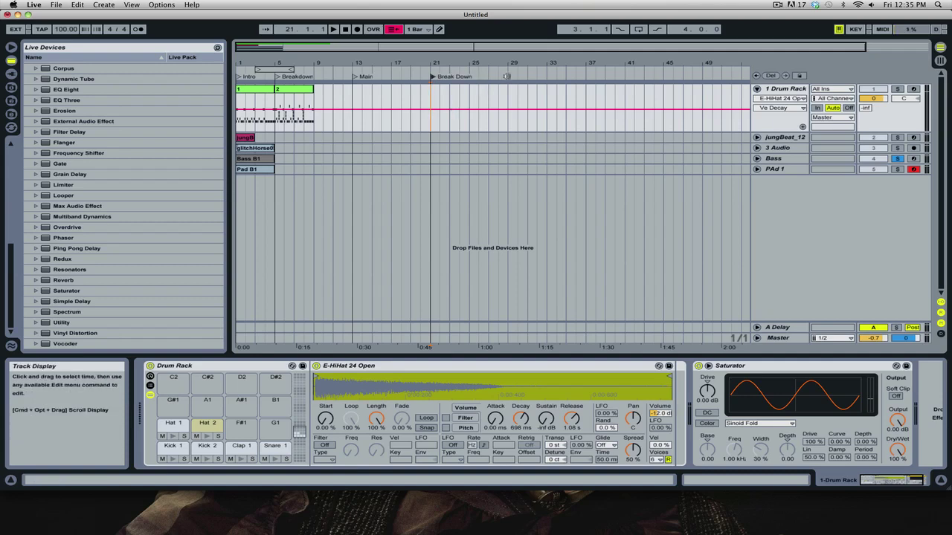
Add a second Main locator at bar 29.
{"action": "right_click", "coordinate": [506, 75]}
{"action": "left_click", "coordinate": [536, 103]}
{"action": "type", "text": "Ma"}
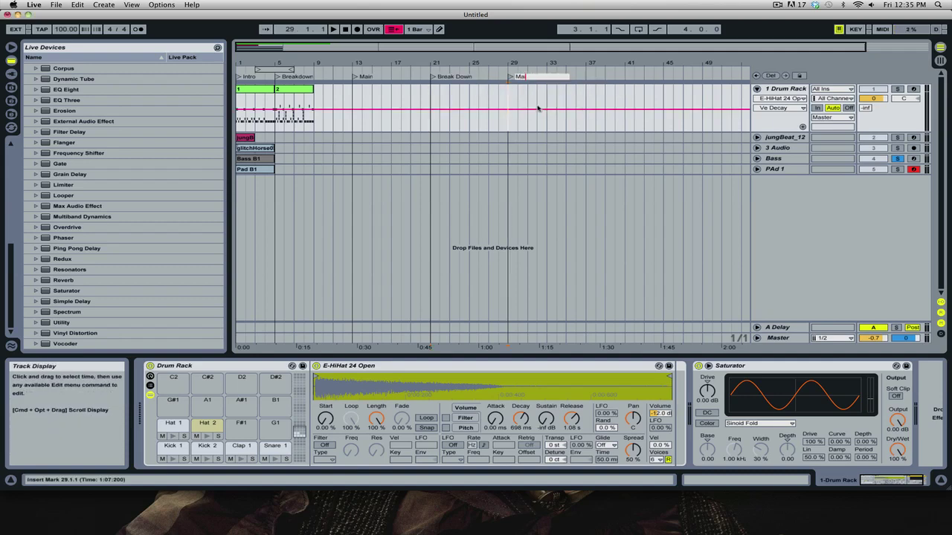
{"action": "type", "text": "in"}
{"action": "key", "text": "Return"}
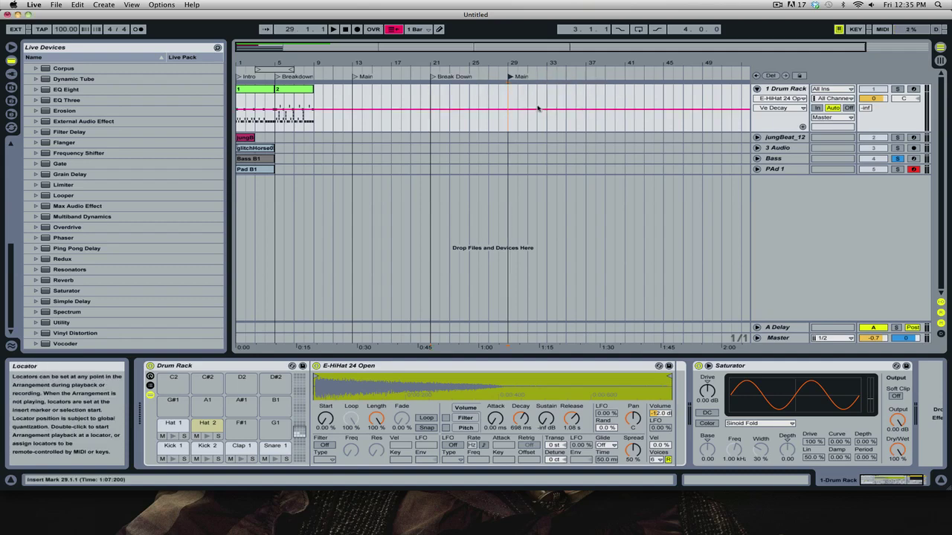
Add an Outro locator at bar 41 and move it to bar 53.
{"action": "right_click", "coordinate": [625, 72]}
{"action": "left_click", "coordinate": [635, 101]}
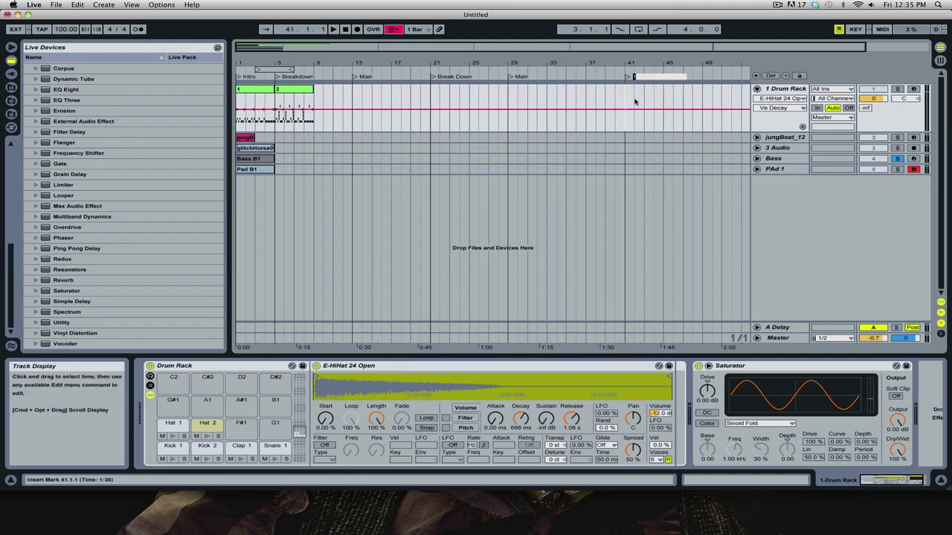
{"action": "type", "text": "Outro"}
{"action": "key", "text": "Return"}
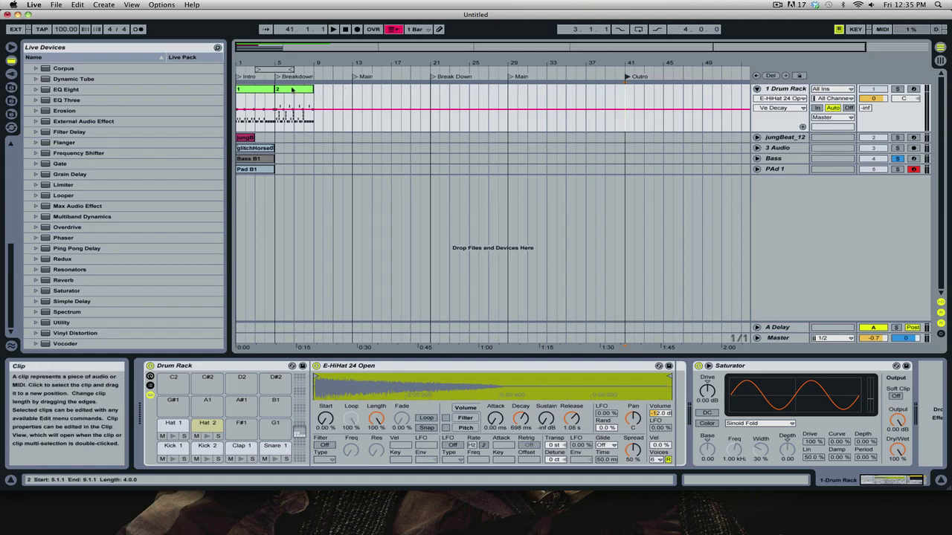
{"action": "double_click", "coordinate": [300, 49]}
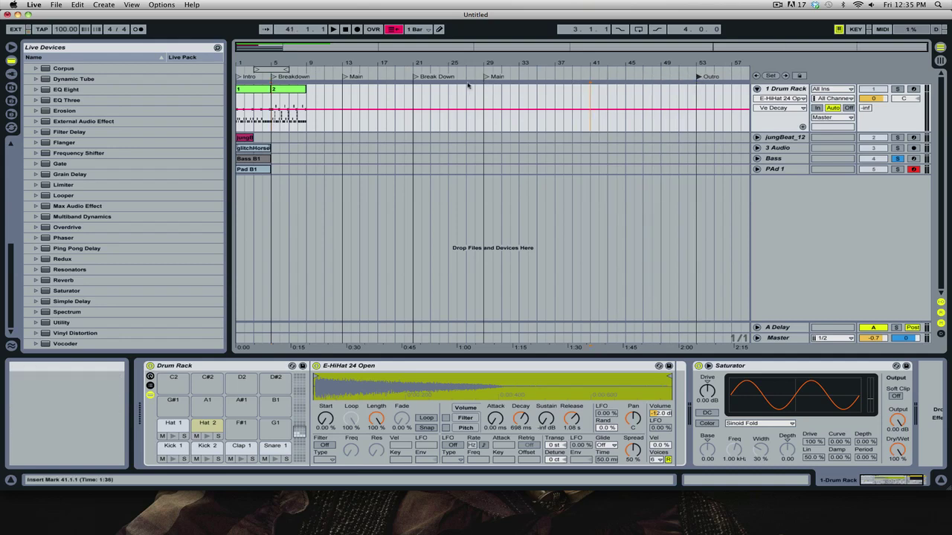
Move the second Main locator to bar 33 and the Break Down locator to bar 25.
{"action": "left_click_drag", "start_coordinate": [529, 77], "coordinate": [521, 78]}
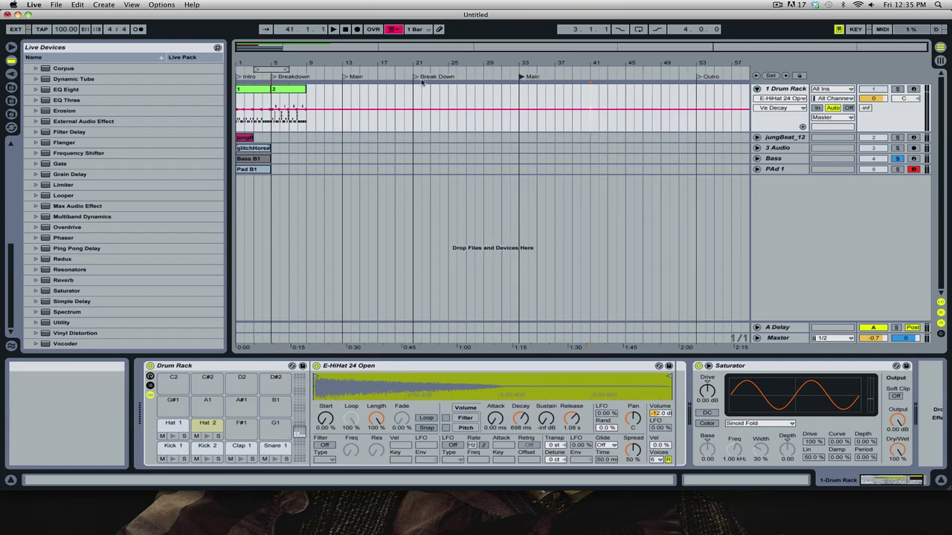
{"action": "left_click_drag", "start_coordinate": [430, 77], "coordinate": [439, 78]}
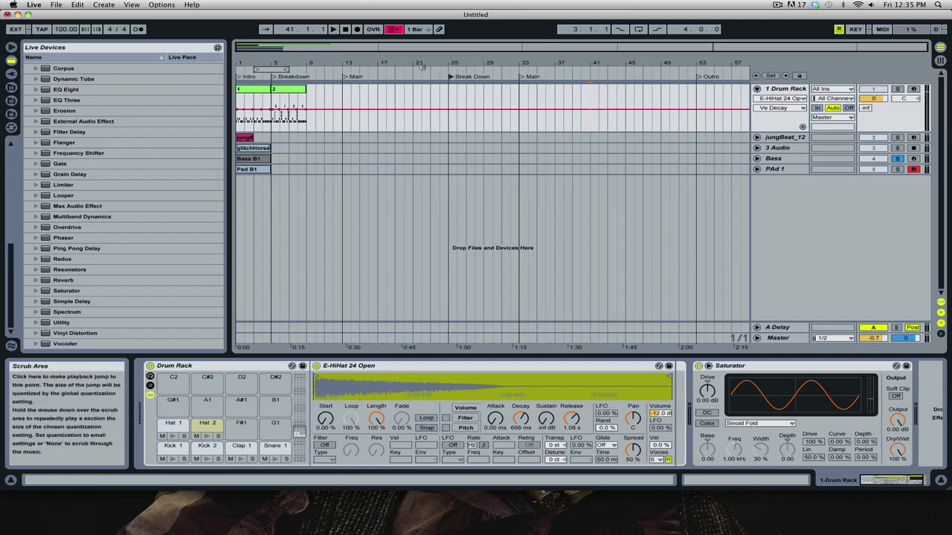
Move drum clip 2 to the Main locator at bar 13 and delete all Hat 1 notes from drum clip 1.
{"action": "left_click_drag", "start_coordinate": [366, 47], "coordinate": [366, 56]}
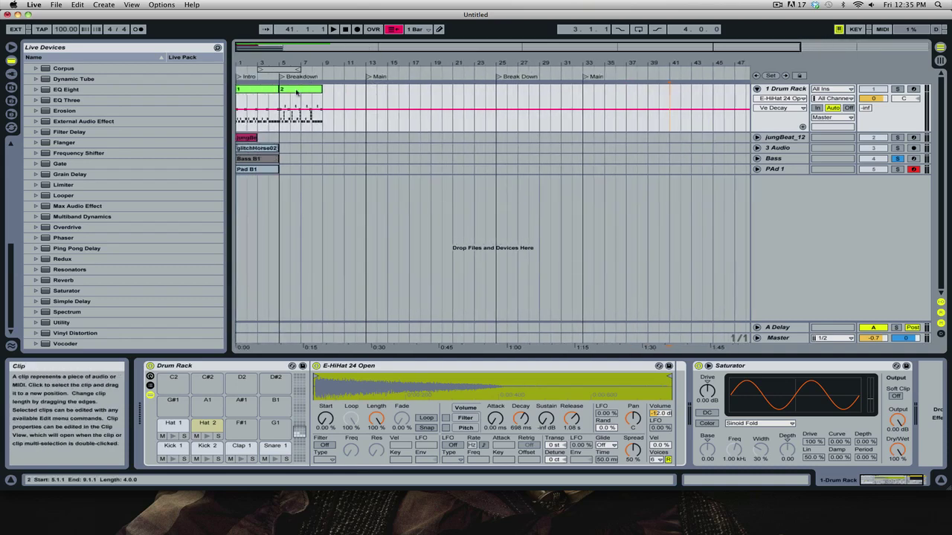
{"action": "left_click_drag", "start_coordinate": [294, 92], "coordinate": [381, 92]}
{"action": "double_click", "coordinate": [258, 91]}
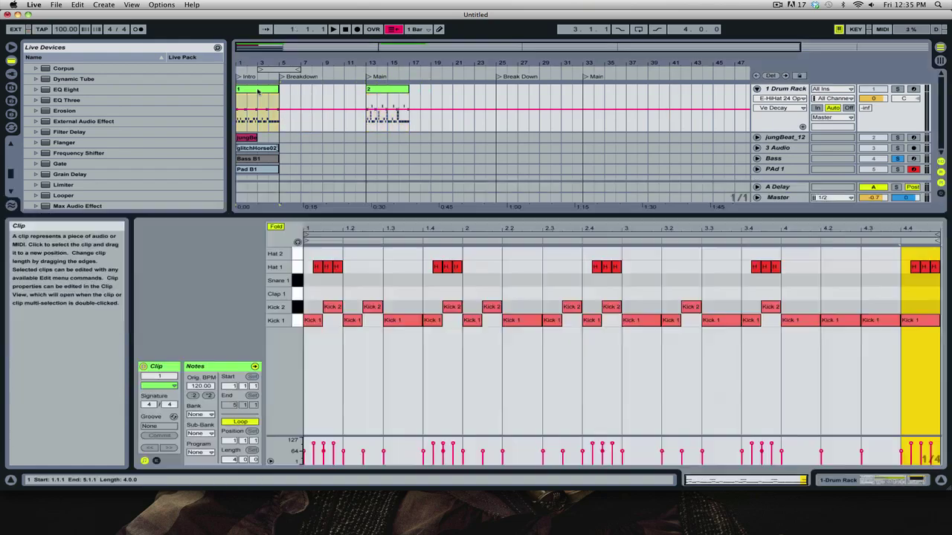
{"action": "left_click", "coordinate": [335, 267]}
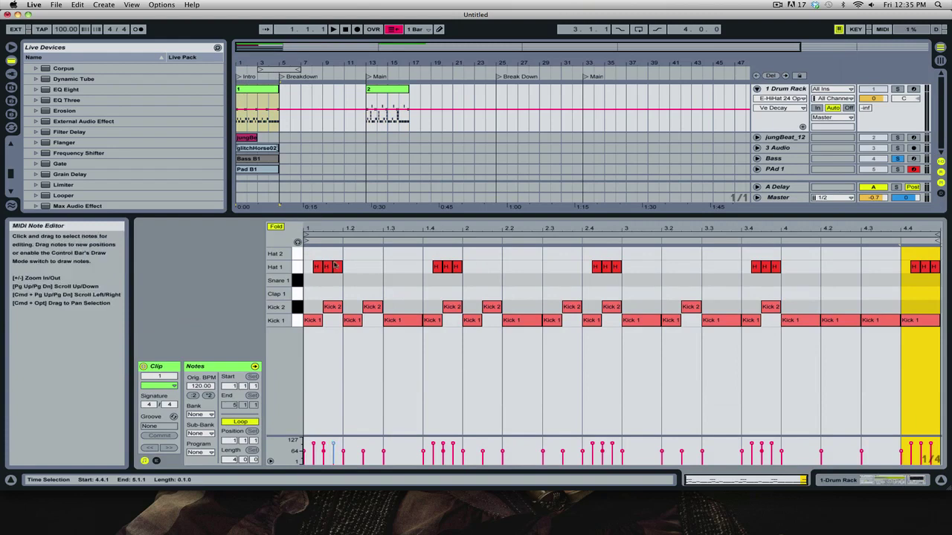
{"action": "left_click_drag", "start_coordinate": [315, 251], "coordinate": [932, 285]}
{"action": "key", "text": "Delete"}
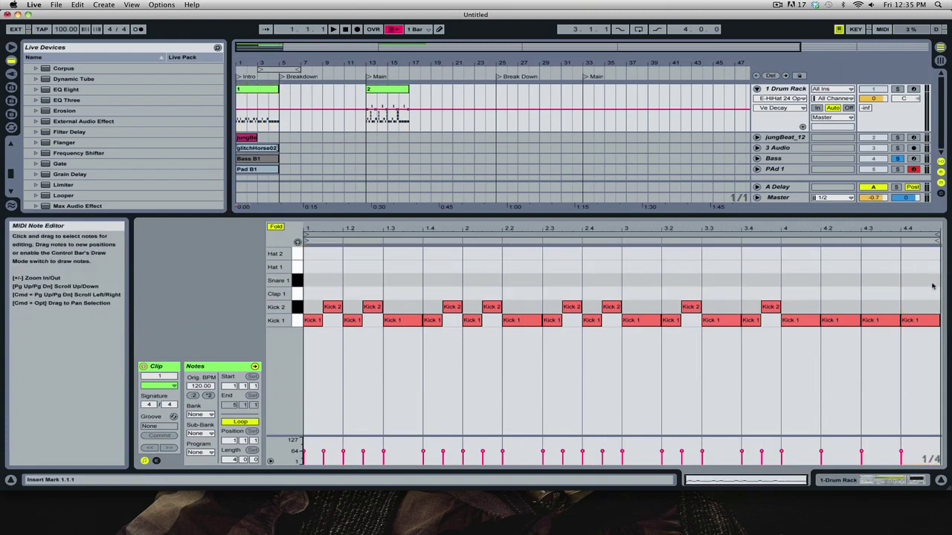
Delete the Intro clips on the jungBeat, 3 Audio, Bass and PAd 1 tracks.
{"action": "double_click", "coordinate": [267, 45]}
{"action": "left_click", "coordinate": [243, 138]}
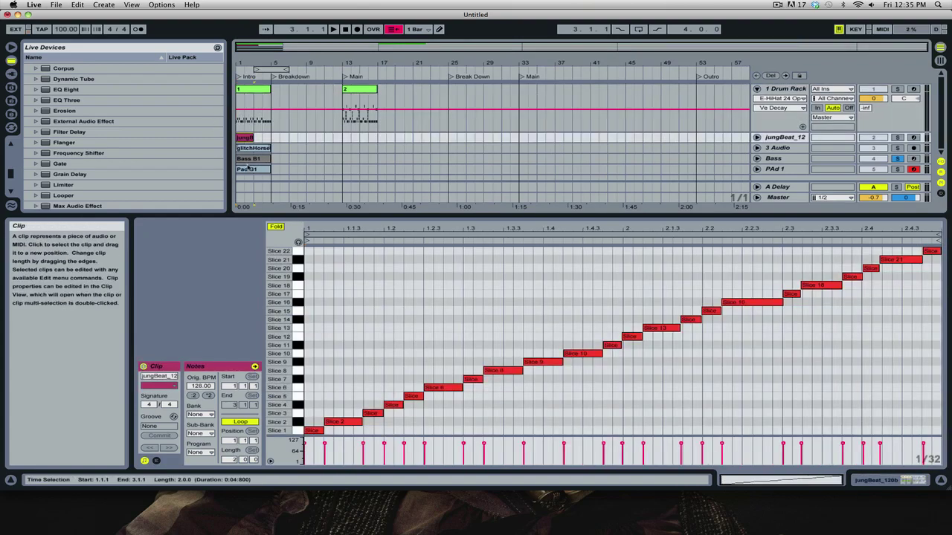
{"action": "left_click", "coordinate": [249, 171], "text": "shift"}
{"action": "key", "text": "Delete"}
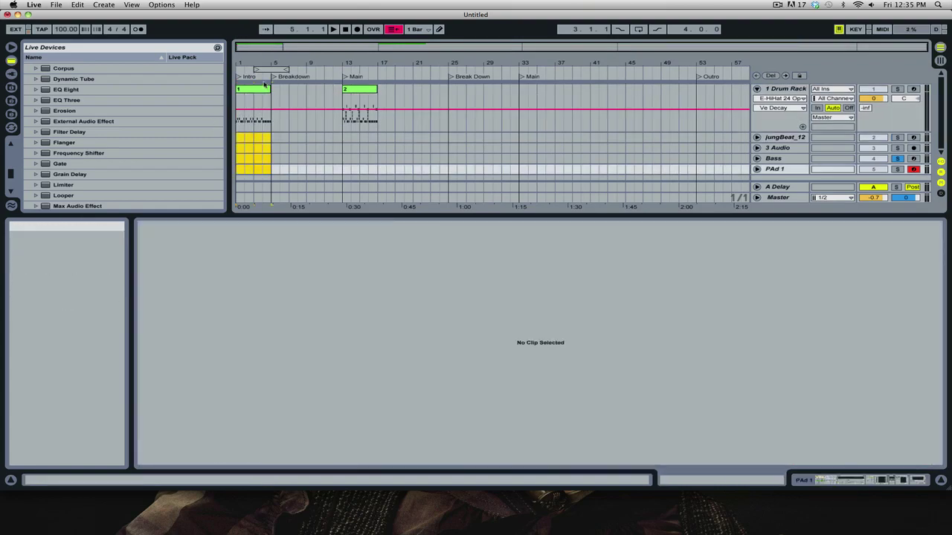
Restore arrangement playback and turn off the Bass track's solo while playing the Intro drums.
{"action": "left_click", "coordinate": [257, 89]}
{"action": "left_click", "coordinate": [394, 29]}
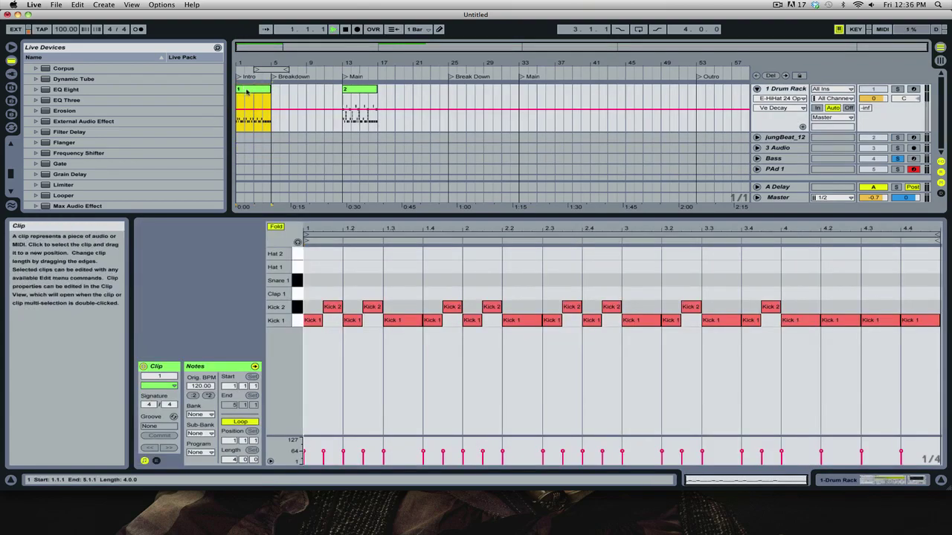
{"action": "left_click", "coordinate": [897, 158]}
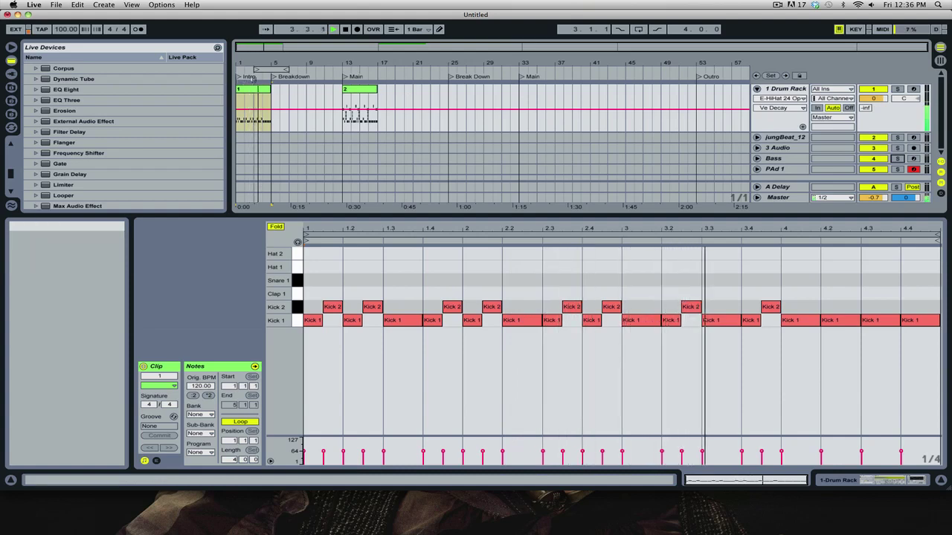
Add an Auto Filter before the Saturator on the Drum Rack track, high-passing at 26.0 Hz with resonance 0.76.
{"action": "left_click", "coordinate": [760, 89]}
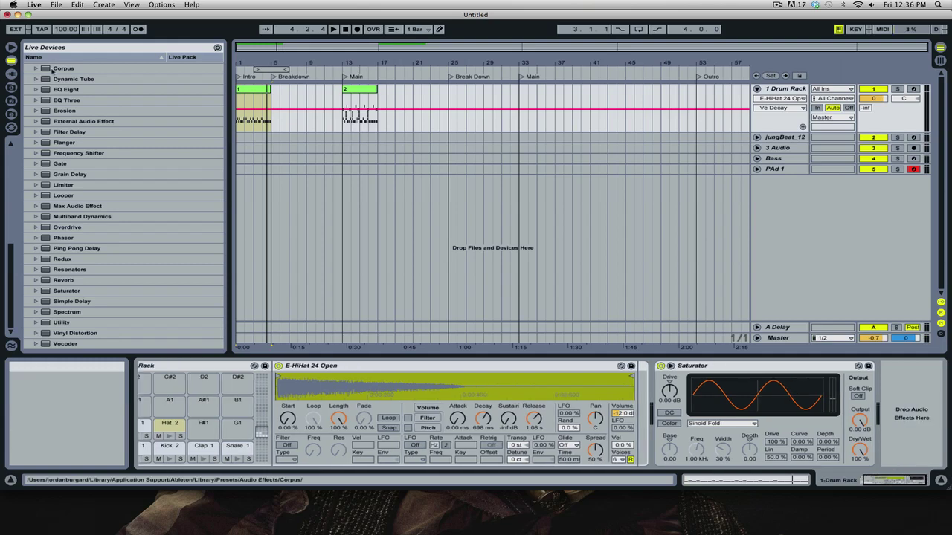
{"action": "scroll", "coordinate": [66, 100], "scroll_direction": "up", "scroll_amount": 5}
{"action": "scroll", "coordinate": [65, 100], "scroll_direction": "up", "scroll_amount": 1}
{"action": "left_click", "coordinate": [67, 86]}
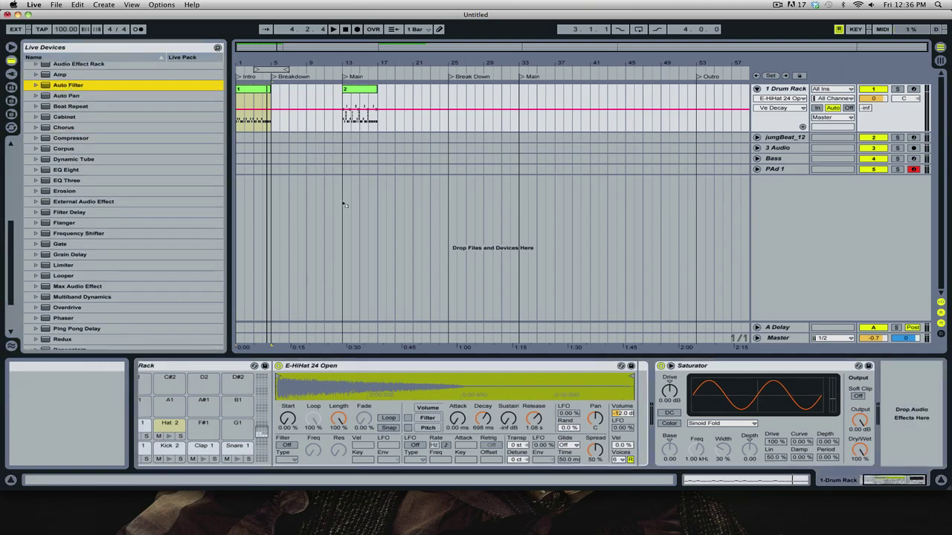
{"action": "key", "text": "Return"}
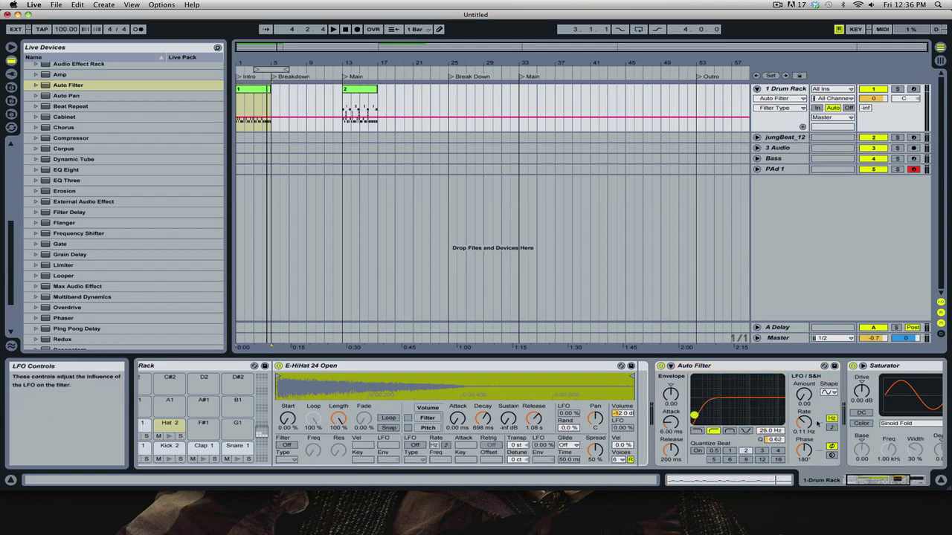
{"action": "left_click_drag", "start_coordinate": [694, 417], "coordinate": [694, 415]}
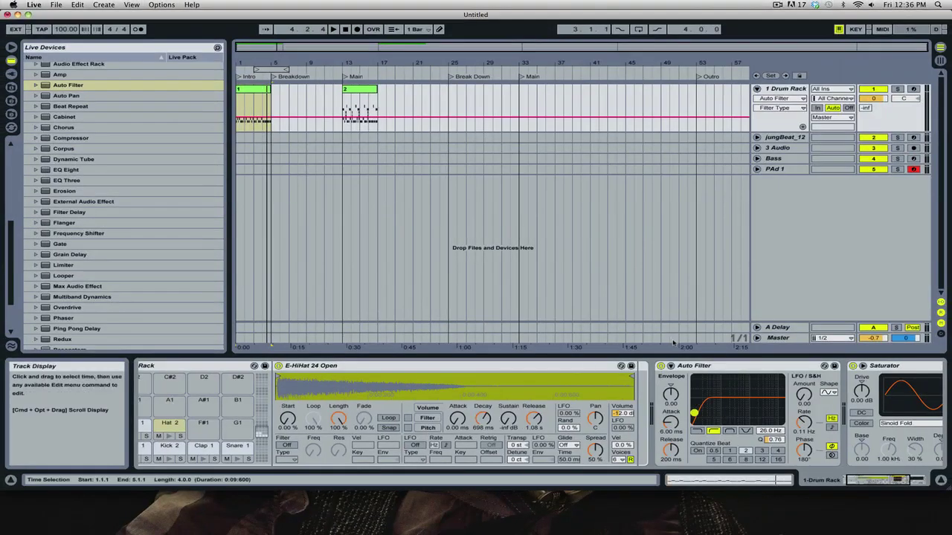
Play the Intro to hear the drums through the Auto Filter.
{"action": "key", "text": "space"}
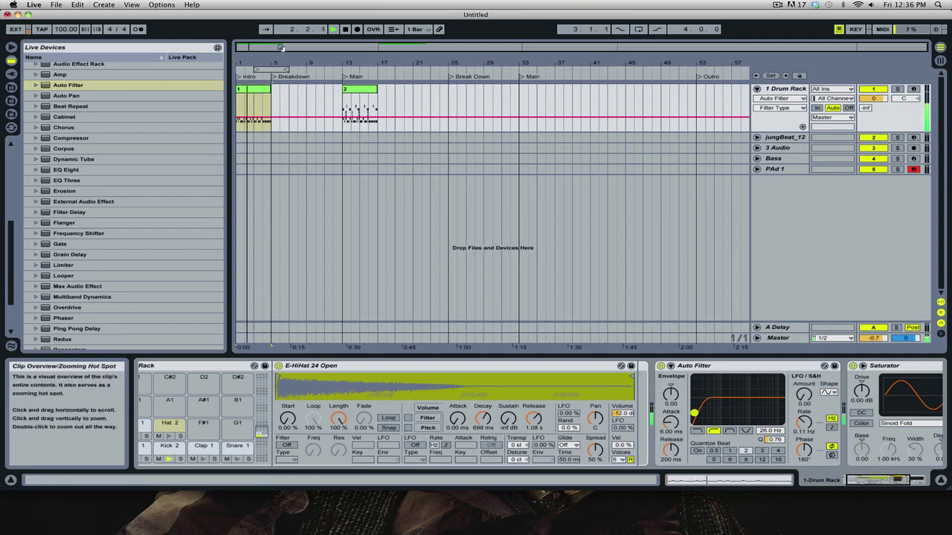
{"action": "left_click", "coordinate": [268, 208]}
{"action": "key", "text": "space"}
Show the Library samples and insert a new audio track below PAd 1.
{"action": "left_click", "coordinate": [11, 113]}
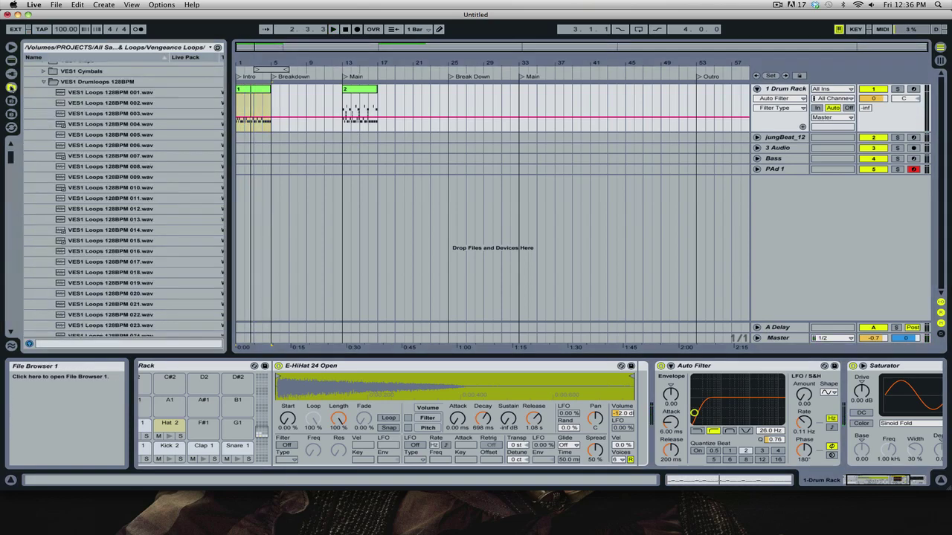
{"action": "left_click", "coordinate": [11, 127]}
{"action": "left_click", "coordinate": [776, 169]}
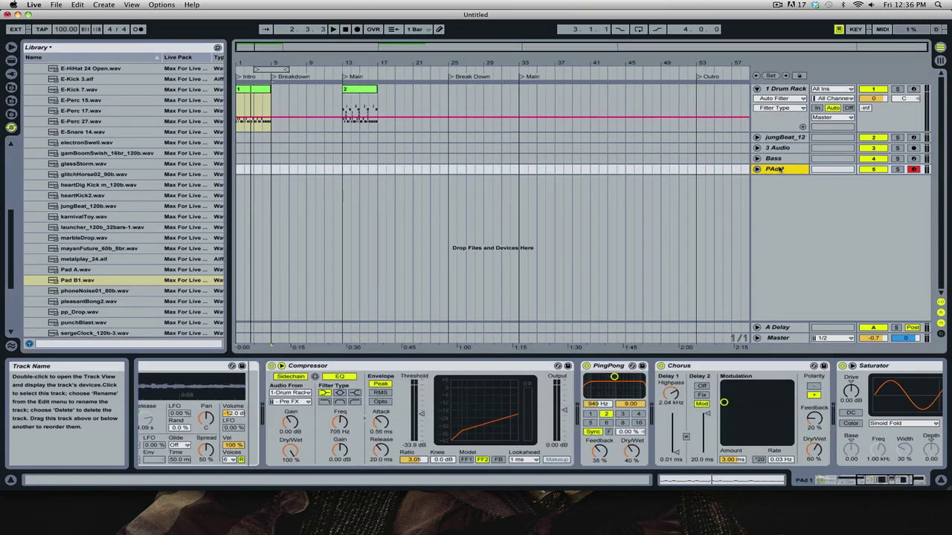
{"action": "key", "text": "super+t"}
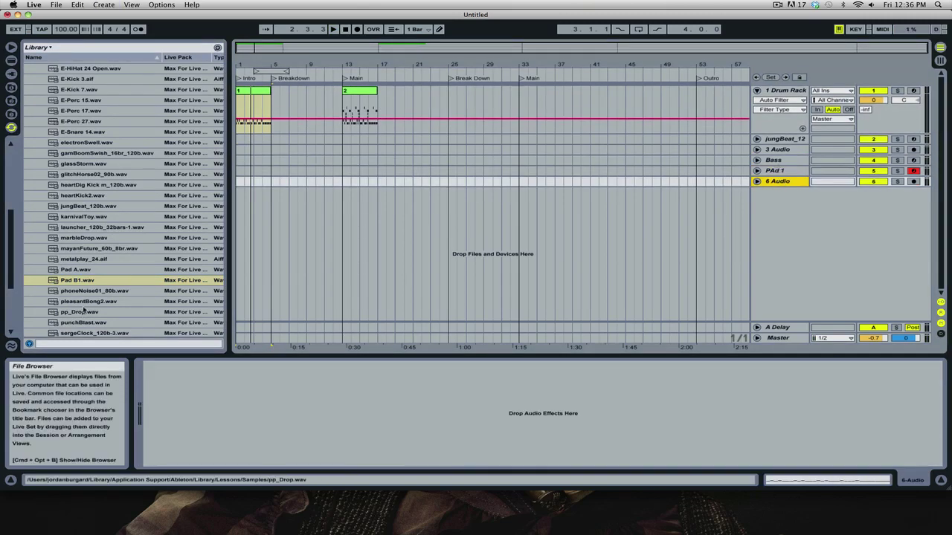
Place pleasantBong2.wav at bar 1 of the new audio track and raise the track's A-Delay send to 0.
{"action": "left_click", "coordinate": [90, 302]}
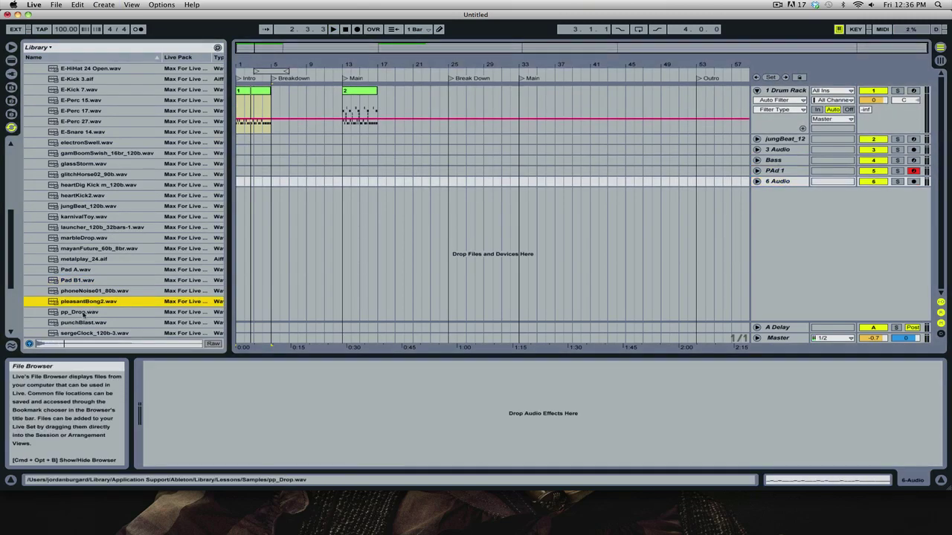
{"action": "left_click_drag", "start_coordinate": [87, 305], "coordinate": [239, 188]}
{"action": "left_click", "coordinate": [756, 181]}
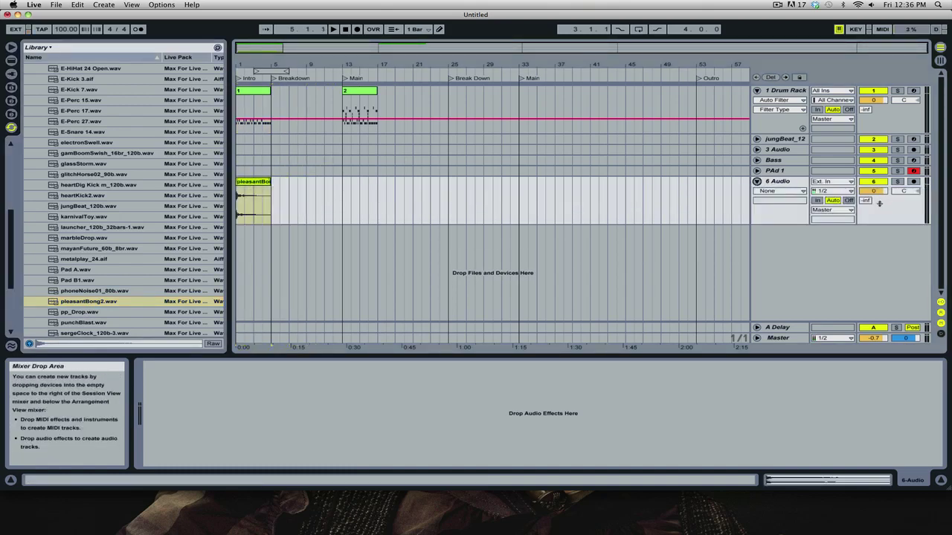
{"action": "left_click_drag", "start_coordinate": [866, 201], "coordinate": [866, 126]}
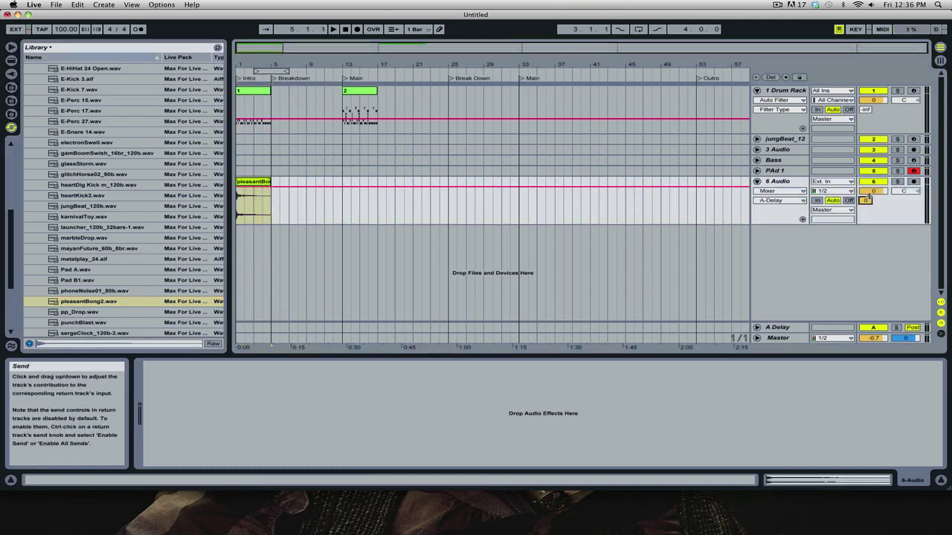
Lower the pleasantBong2 clip's gain to -11.4 dB while playing back the Intro.
{"action": "left_click", "coordinate": [262, 181]}
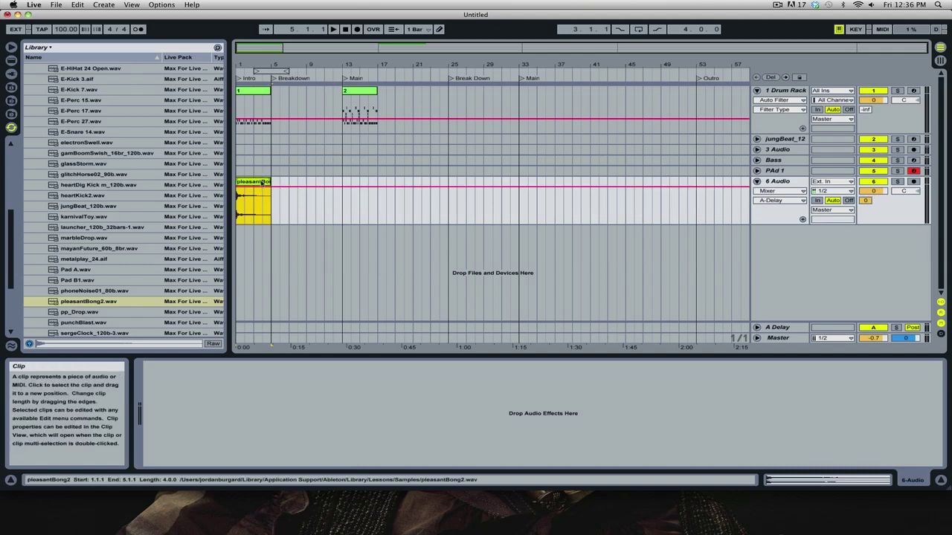
{"action": "double_click", "coordinate": [262, 183]}
{"action": "left_click_drag", "start_coordinate": [236, 437], "coordinate": [236, 446]}
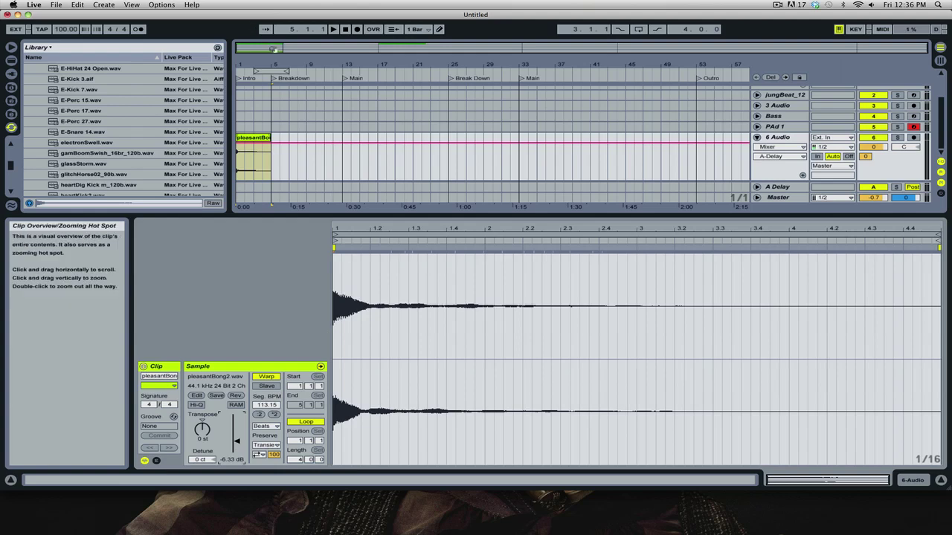
{"action": "left_click_drag", "start_coordinate": [268, 49], "coordinate": [268, 82]}
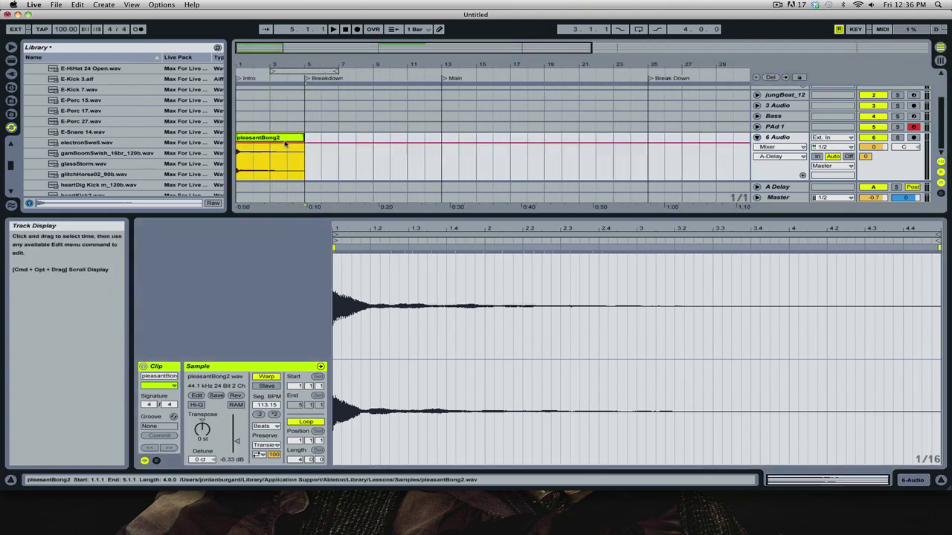
{"action": "key", "text": "space"}
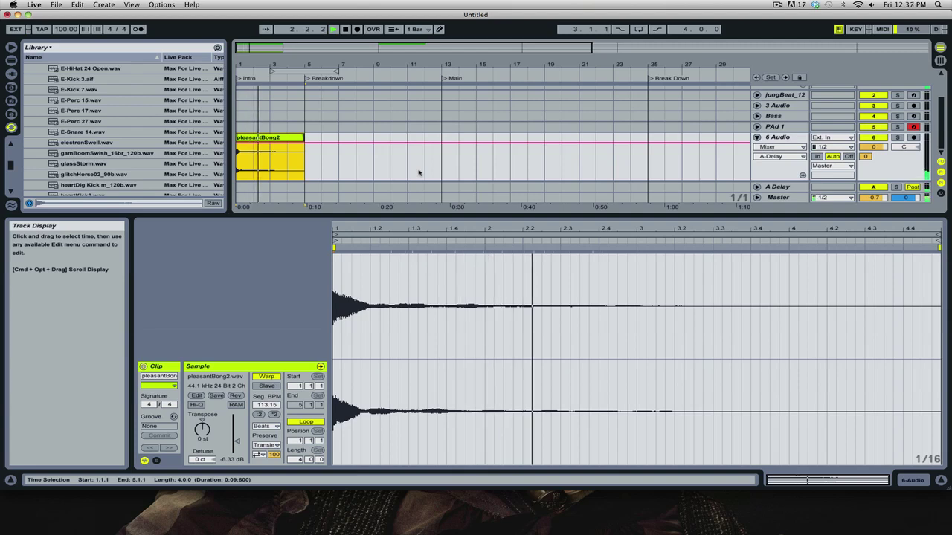
{"action": "left_click_drag", "start_coordinate": [237, 442], "coordinate": [237, 445]}
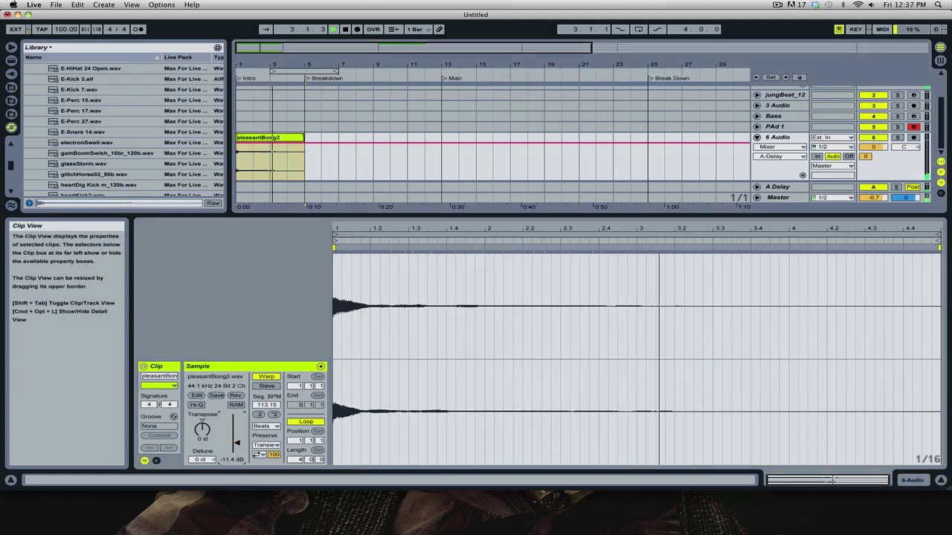
Copy the original drum clip 1 with its hats from Session View to bar 5 at the Breakdown locator.
{"action": "scroll", "coordinate": [310, 134], "scroll_direction": "up", "scroll_amount": 3}
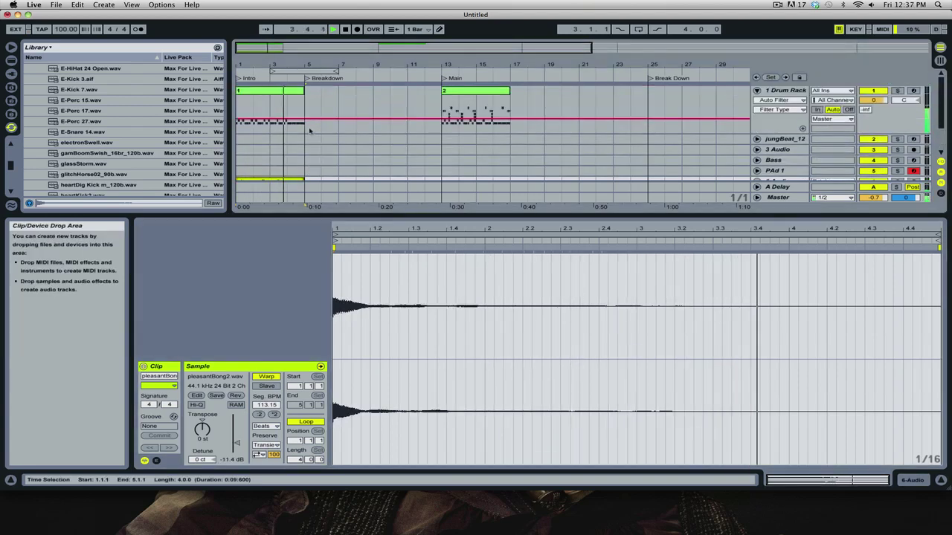
{"action": "left_click", "coordinate": [272, 90]}
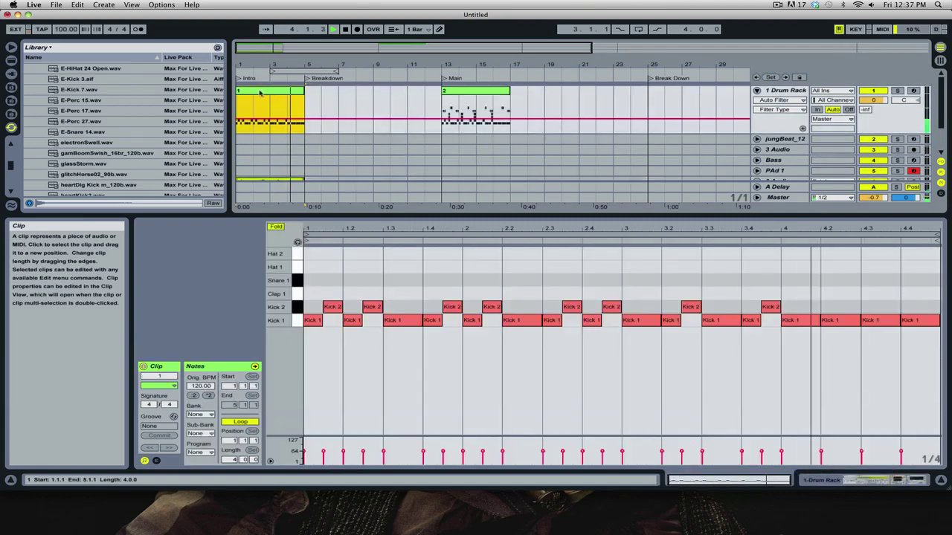
{"action": "key", "text": "Tab"}
{"action": "left_click", "coordinate": [262, 73]}
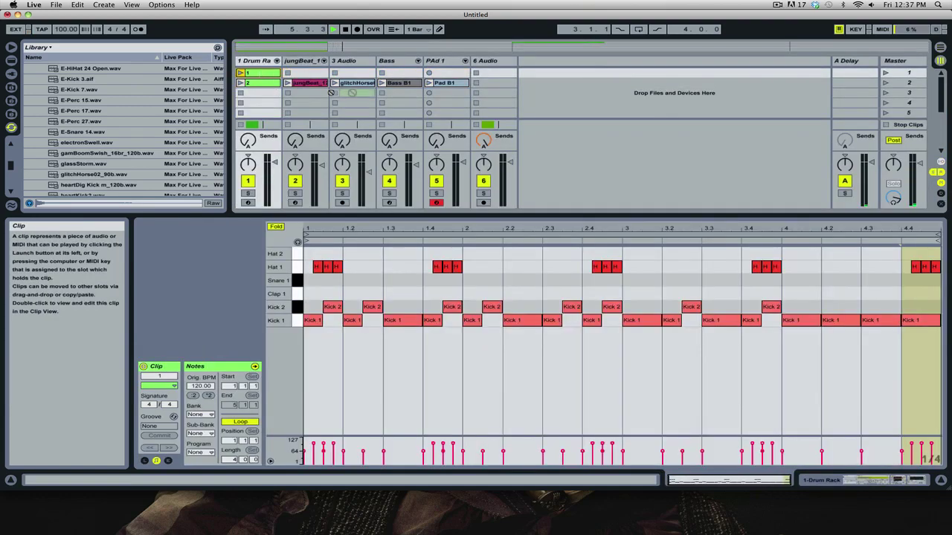
{"action": "key", "text": "Tab"}
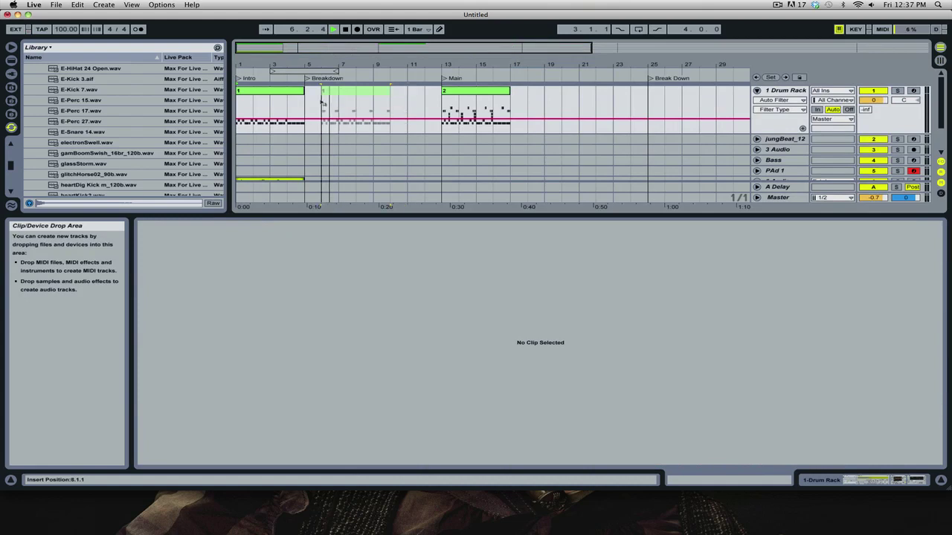
{"action": "left_click", "coordinate": [315, 90]}
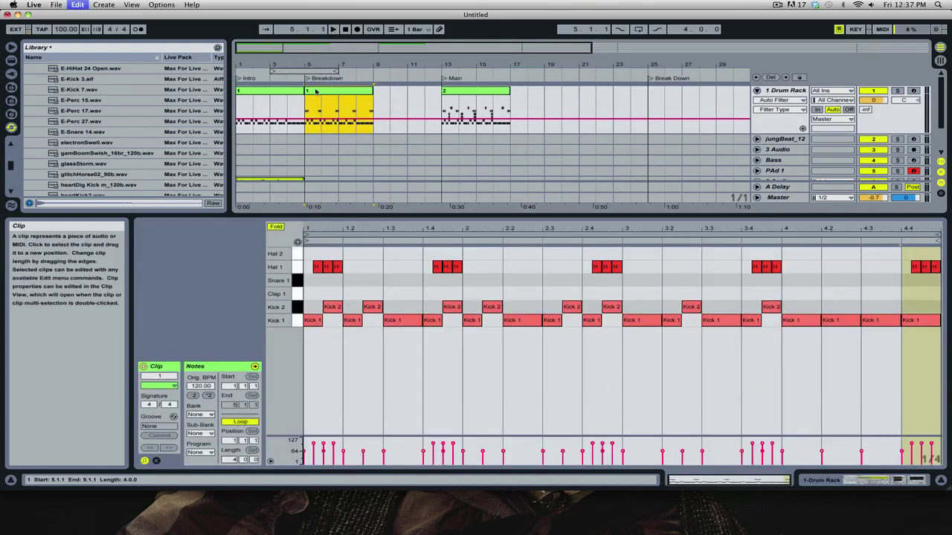
Loop the drum clip in the Breakdown and play the arrangement from the start of the Intro.
{"action": "key", "text": "super+l"}
{"action": "left_click", "coordinate": [276, 93]}
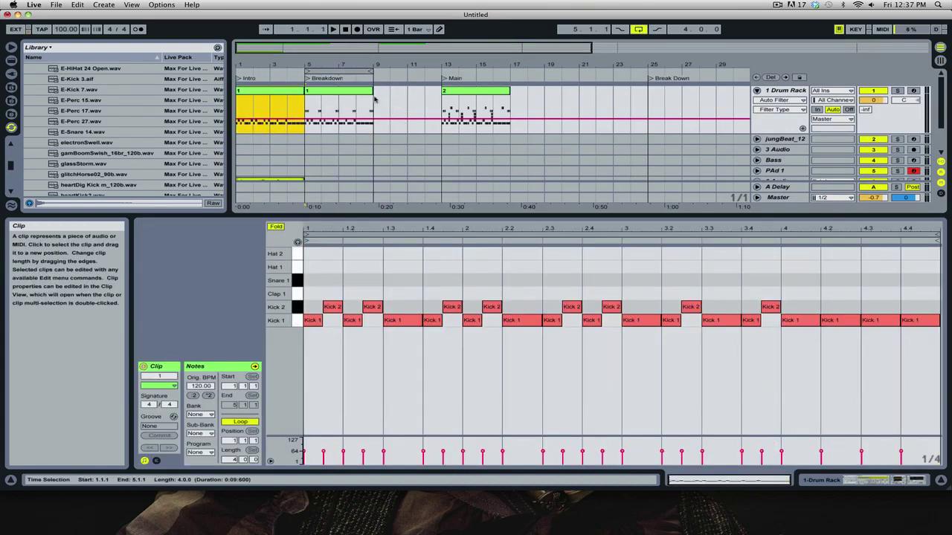
{"action": "key", "text": "space"}
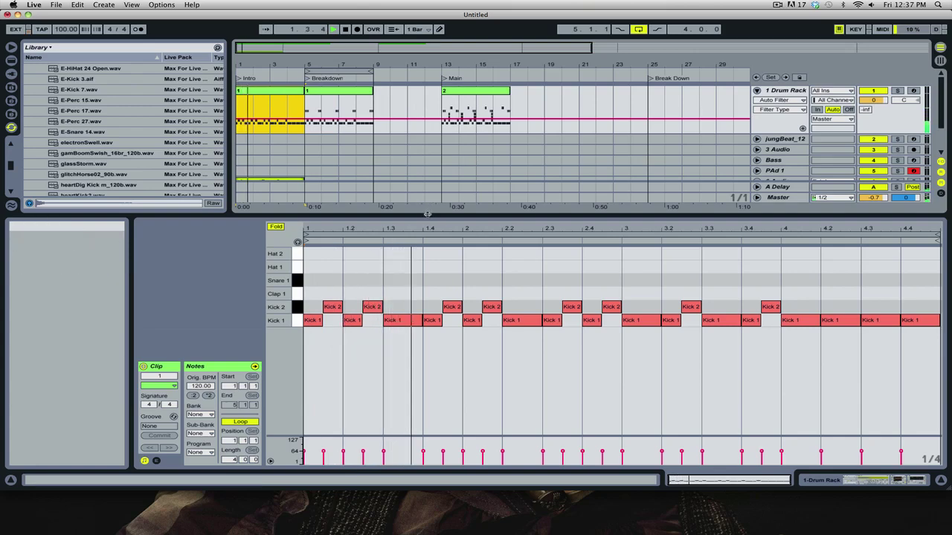
Audition pp_Drop.wav and punchBlast.wav, and replace the pleasantBong2 clip at bar 1 of 6 Audio with punchBlast.wav.
{"action": "left_click_drag", "start_coordinate": [428, 215], "coordinate": [425, 351]}
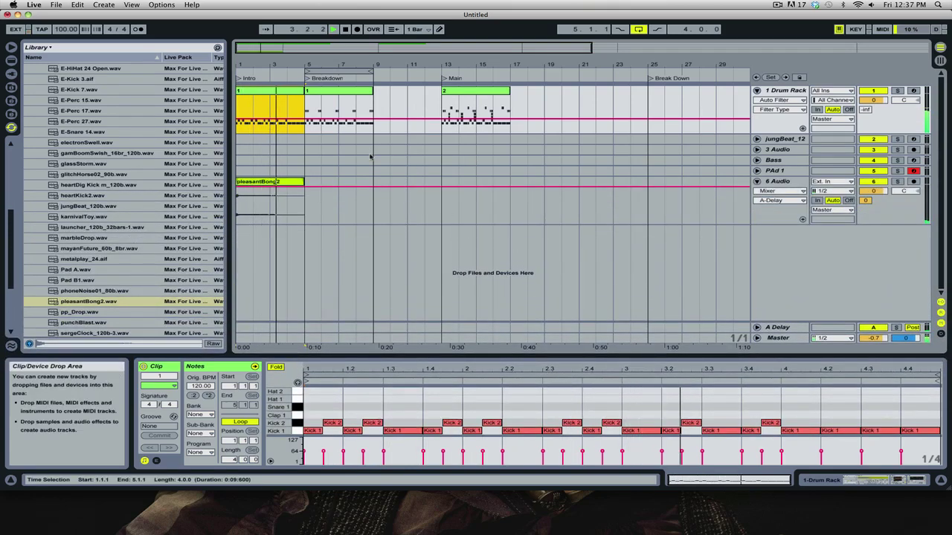
{"action": "left_click", "coordinate": [70, 312]}
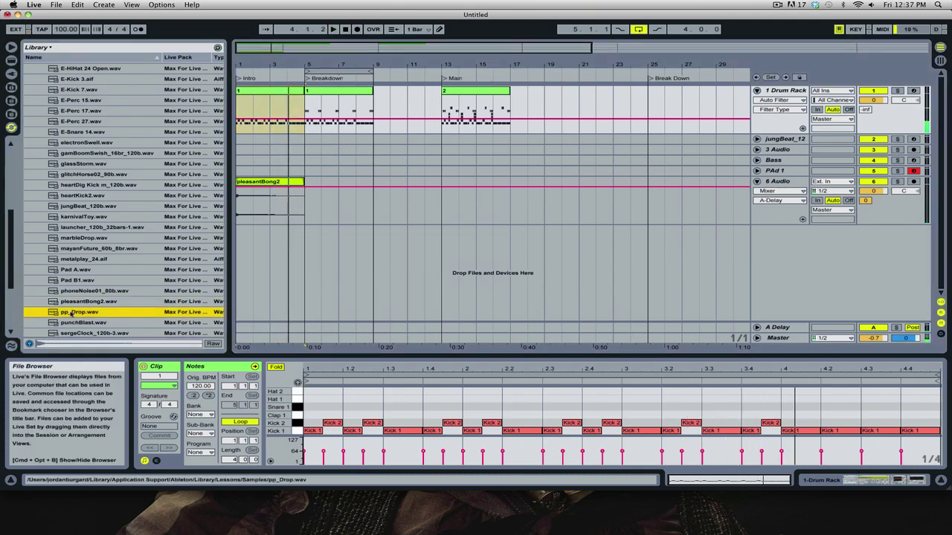
{"action": "left_click", "coordinate": [82, 322]}
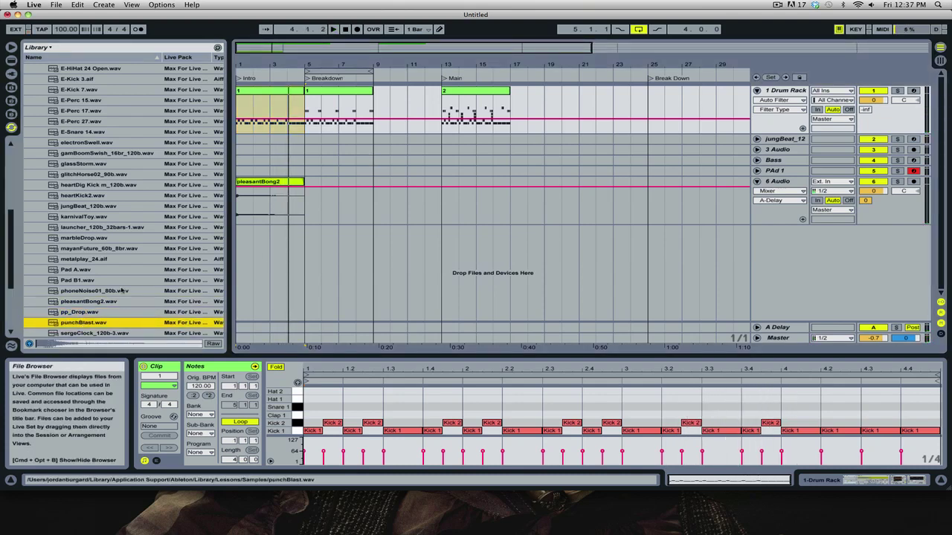
{"action": "scroll", "coordinate": [111, 297], "scroll_direction": "down", "scroll_amount": 2}
{"action": "left_click", "coordinate": [276, 197]}
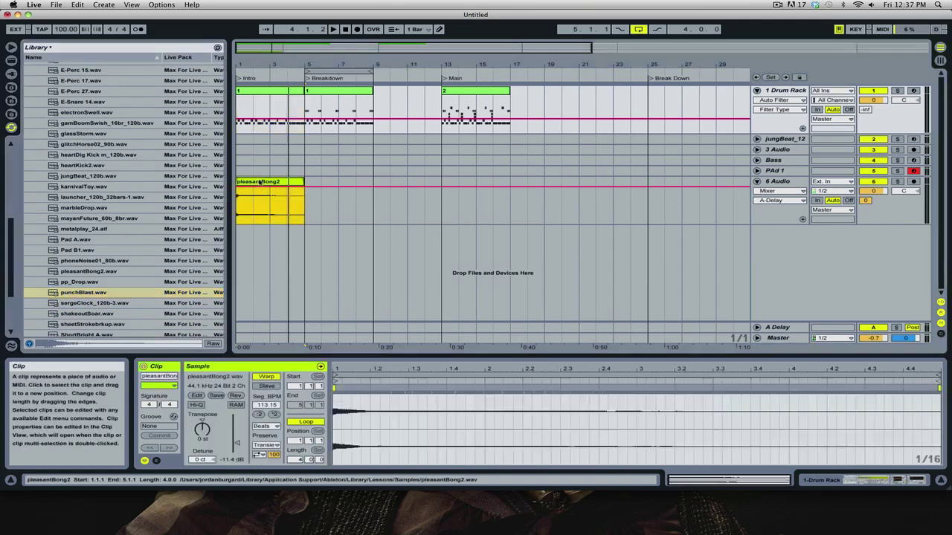
{"action": "key", "text": "Delete"}
{"action": "left_click_drag", "start_coordinate": [81, 297], "coordinate": [253, 190]}
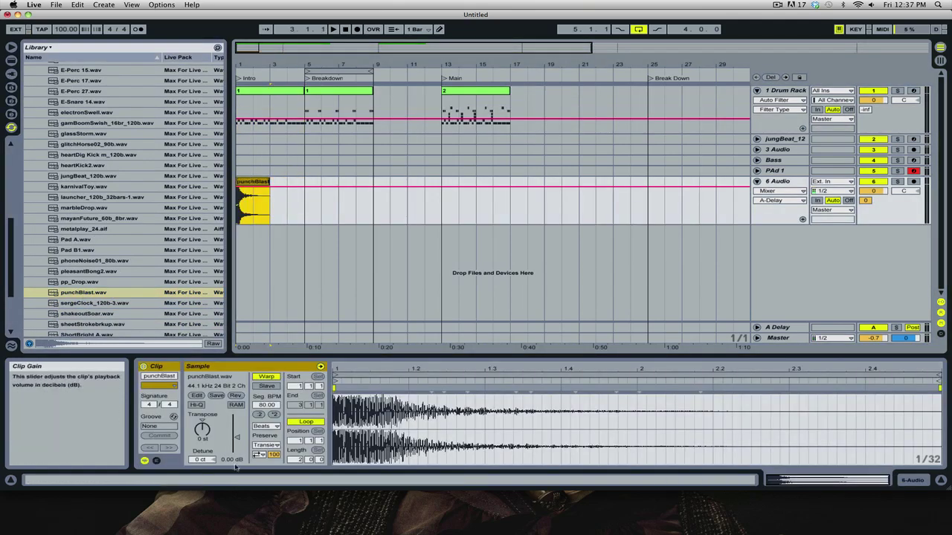
Set the punchBlast clip's gain to -20.0 dB, and copy the Breakdown drum clip to bar 9.
{"action": "left_click_drag", "start_coordinate": [234, 460], "coordinate": [234, 416]}
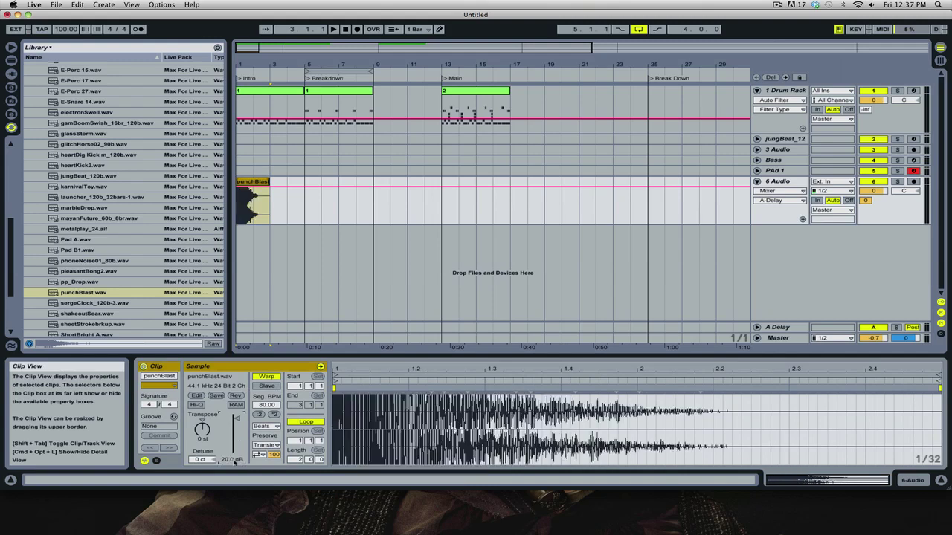
{"action": "key", "text": "Return"}
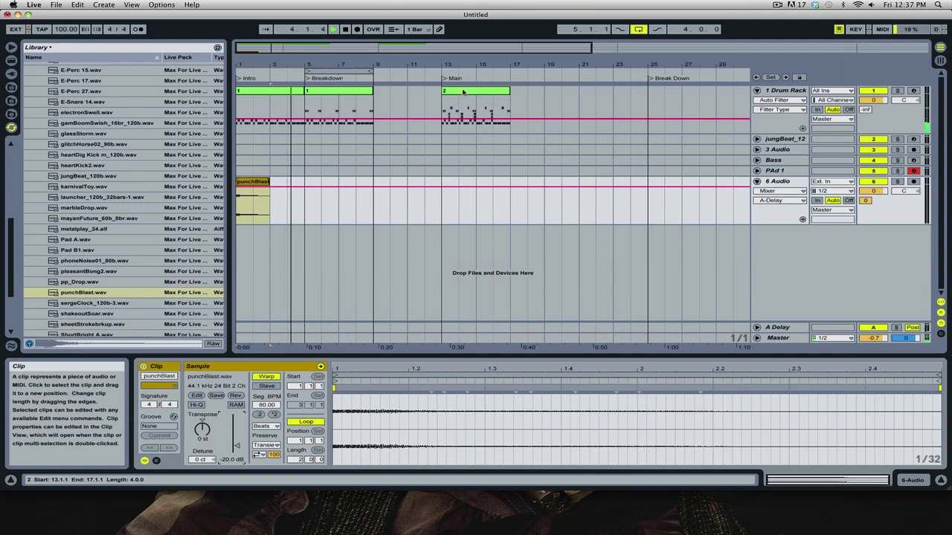
{"action": "mouse_move", "coordinate": [349, 91]}
{"action": "left_mouse_down"}
{"action": "mouse_move", "coordinate": [418, 94]}
{"action": "mouse_move", "coordinate": [344, 91]}
{"action": "left_mouse_up"}
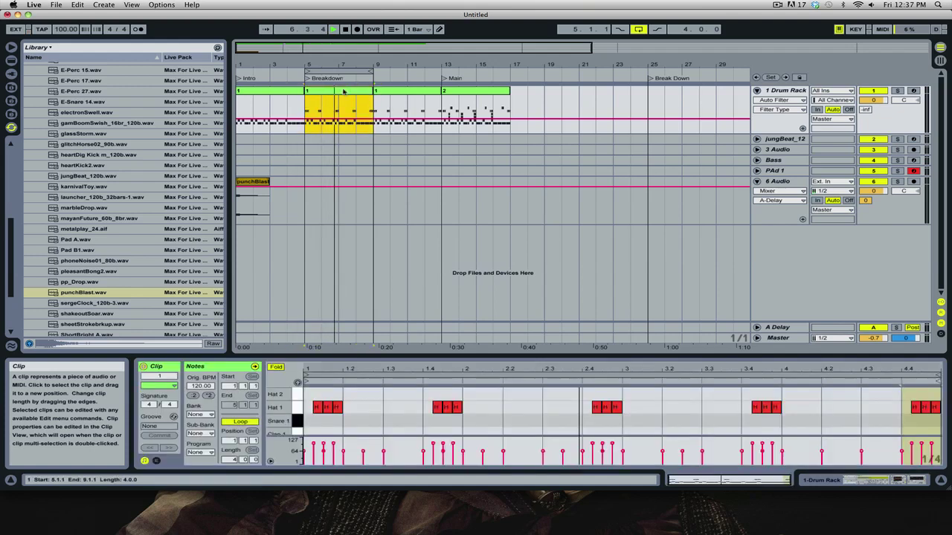
Automate the Drum Rack's Auto Filter Frequency to rise from 26.0 Hz at bar 5 to maximum at bar 13, and loop bars 9 to 13.
{"action": "left_click", "coordinate": [779, 110]}
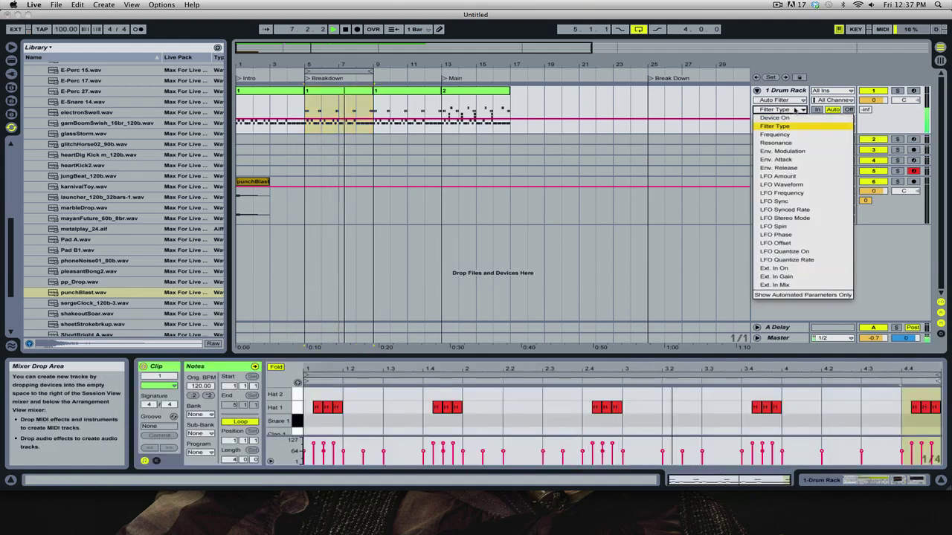
{"action": "left_click", "coordinate": [794, 134]}
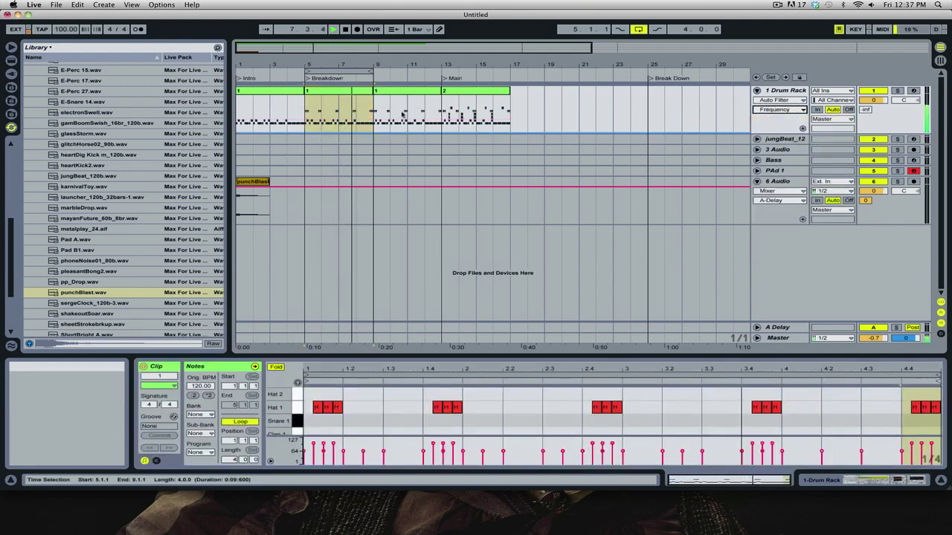
{"action": "left_click", "coordinate": [440, 98]}
{"action": "left_click", "coordinate": [316, 126]}
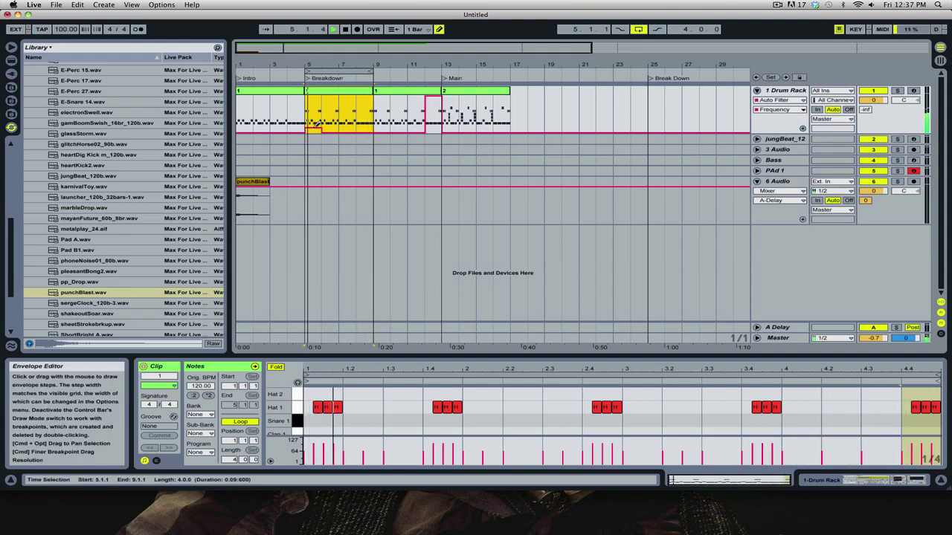
{"action": "key", "text": "super+b"}
{"action": "double_click", "coordinate": [424, 132]}
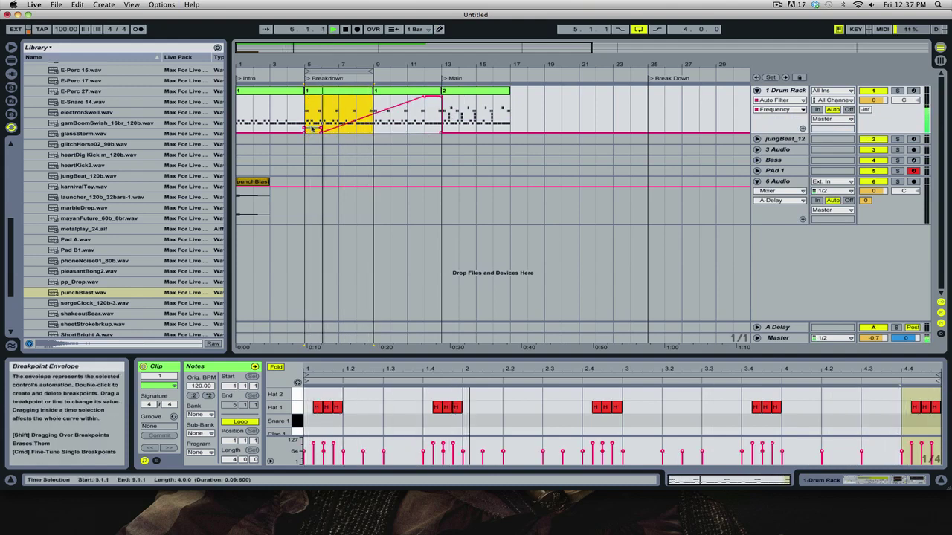
{"action": "left_click_drag", "start_coordinate": [312, 127], "coordinate": [320, 134]}
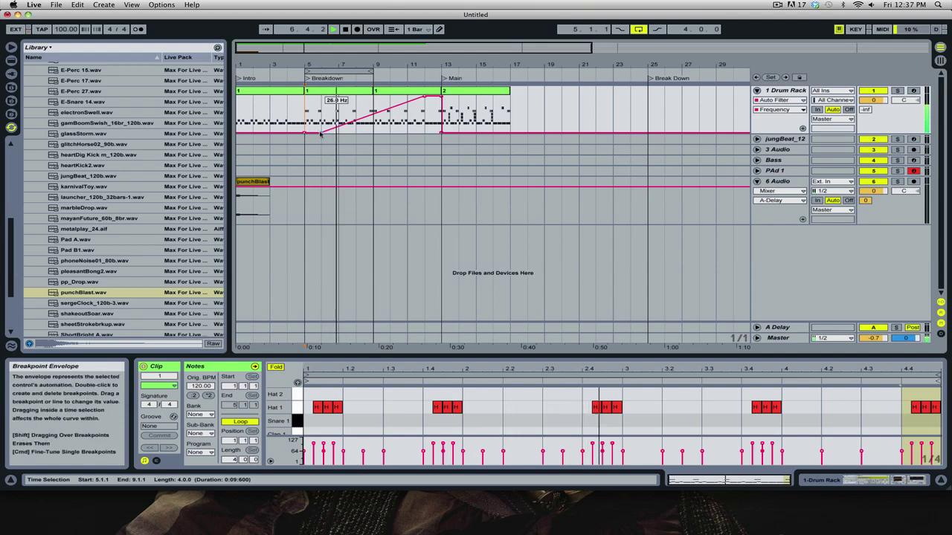
{"action": "left_click", "coordinate": [424, 98]}
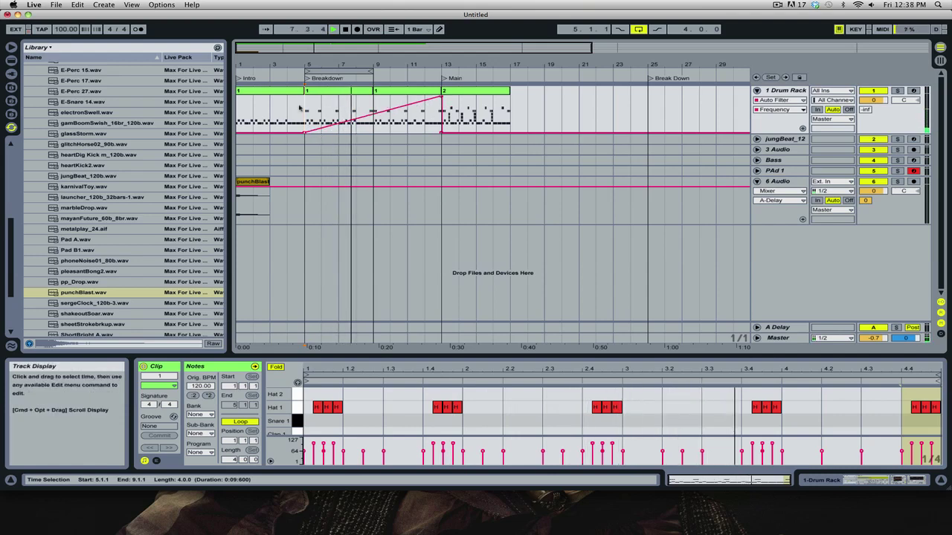
{"action": "left_click_drag", "start_coordinate": [368, 71], "coordinate": [437, 71]}
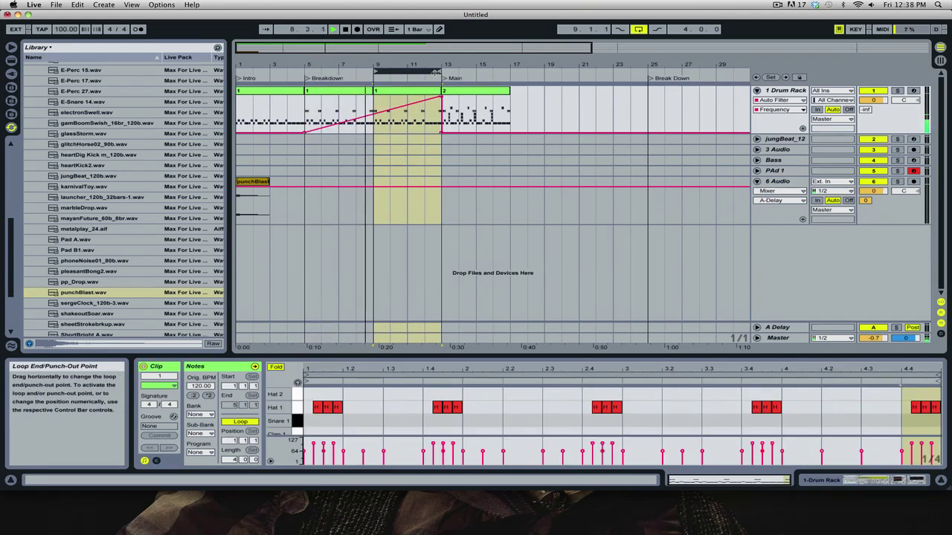
Copy the punchBlast clip to bar 11 and reverse it, and place an unreversed copy at bar 13.
{"action": "left_click_drag", "start_coordinate": [261, 182], "coordinate": [443, 182]}
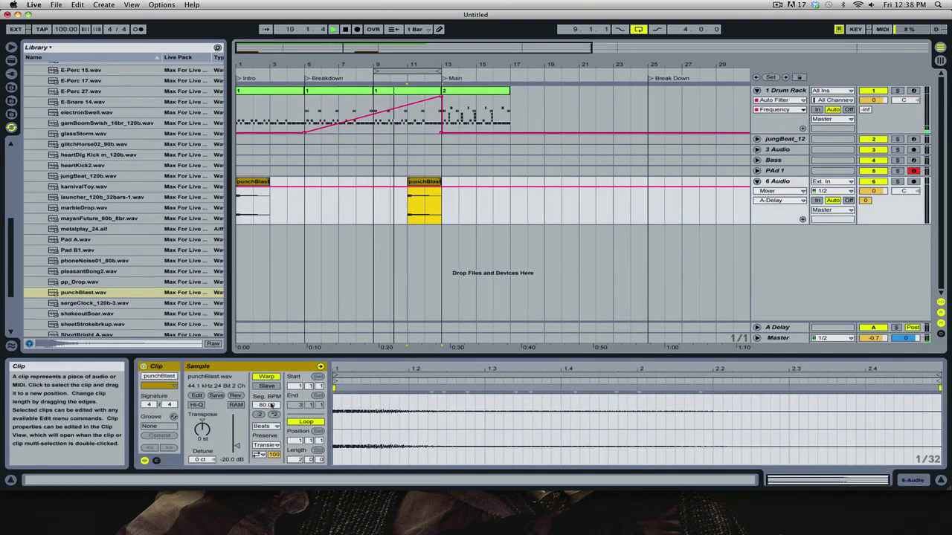
{"action": "left_click", "coordinate": [236, 395]}
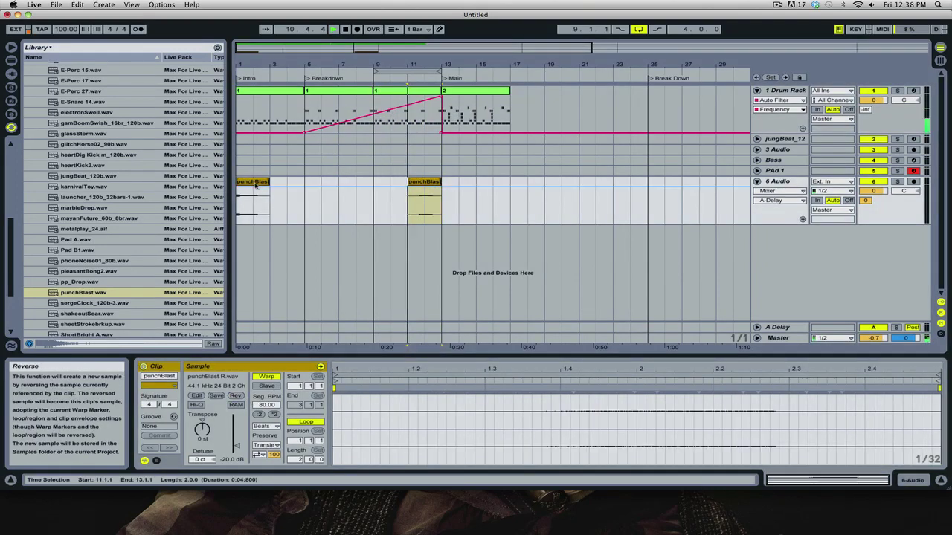
{"action": "left_click_drag", "start_coordinate": [424, 190], "coordinate": [456, 188]}
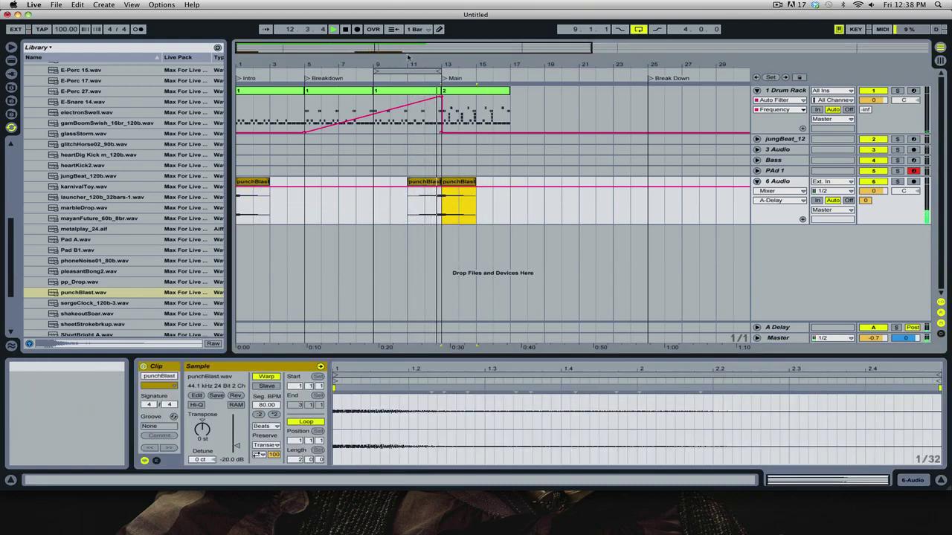
Copy the jungBeat_120b clip from Session View to bar 11 of its arrangement track, and duplicate it at bar 13.
{"action": "left_click_drag", "start_coordinate": [408, 56], "coordinate": [336, 48]}
{"action": "key", "text": "Tab"}
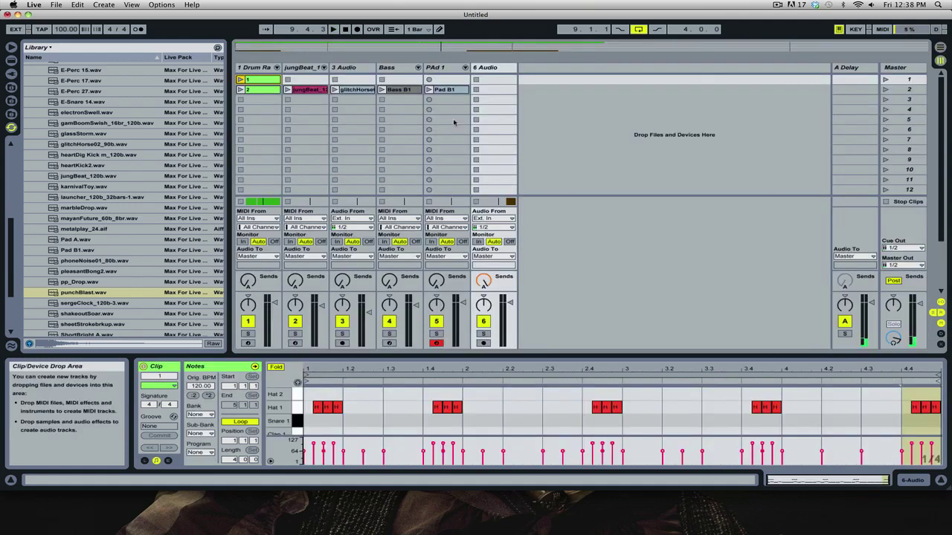
{"action": "mouse_move", "coordinate": [307, 90]}
{"action": "left_mouse_down"}
{"action": "mouse_move", "coordinate": [310, 125]}
{"action": "mouse_move", "coordinate": [327, 142]}
{"action": "left_mouse_up"}
{"action": "key", "text": "Tab"}
{"action": "key", "text": "space"}
{"action": "left_click_drag", "start_coordinate": [335, 65], "coordinate": [349, 89]}
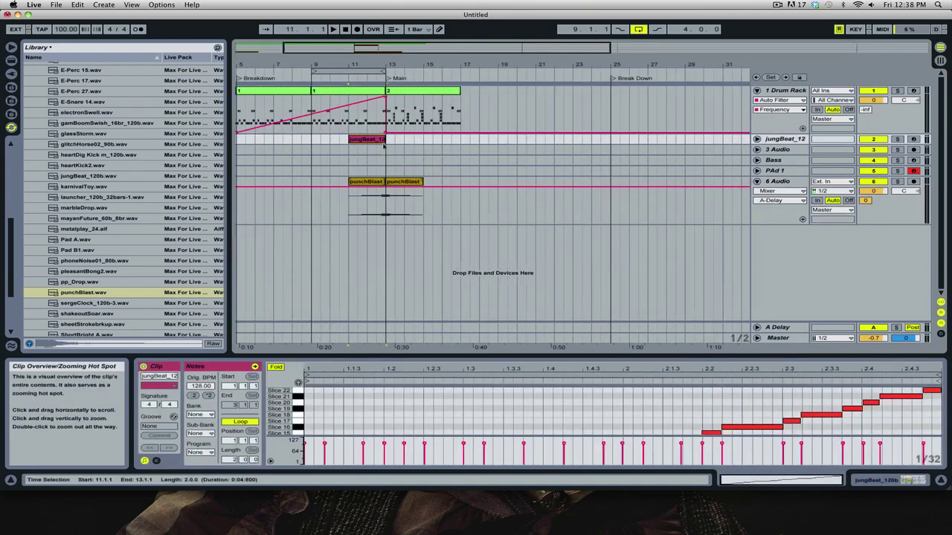
{"action": "left_click_drag", "start_coordinate": [378, 139], "coordinate": [458, 143]}
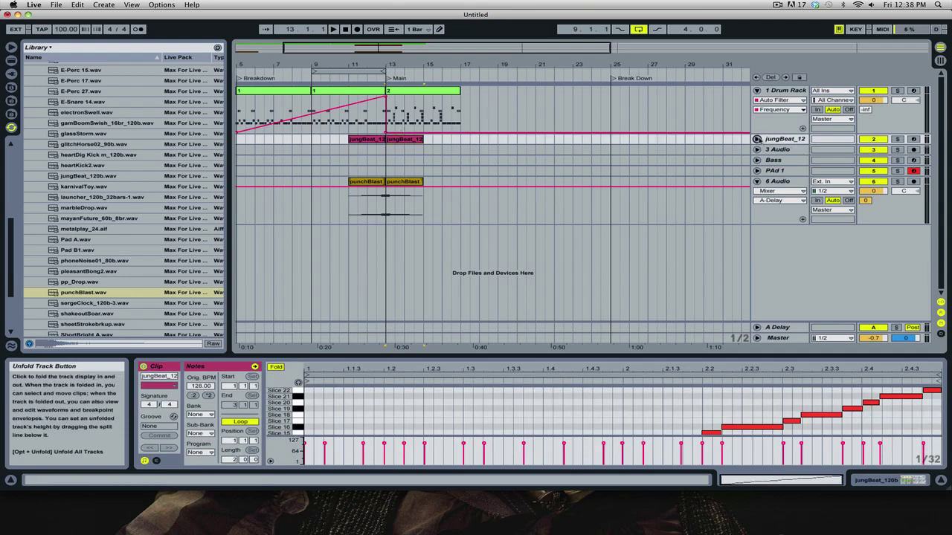
Repeat the first half bar of the jungBeat_120b clip at bar 11 until it fills the two bars before Main.
{"action": "left_click", "coordinate": [757, 139]}
{"action": "left_click_drag", "start_coordinate": [393, 47], "coordinate": [394, 82]}
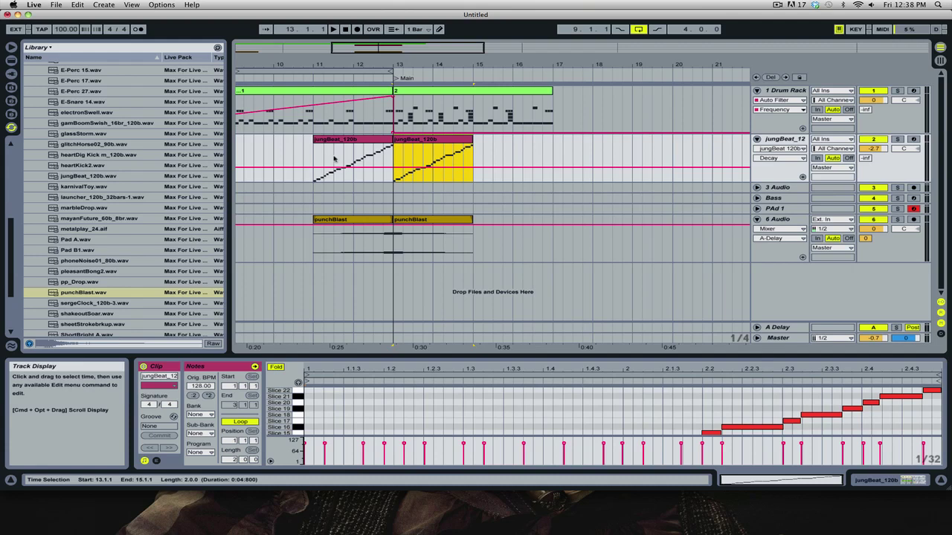
{"action": "left_click_drag", "start_coordinate": [333, 159], "coordinate": [319, 160]}
{"action": "key", "text": "super+d"}
{"action": "key", "text": "super+d"}
{"action": "key", "text": "super+d"}
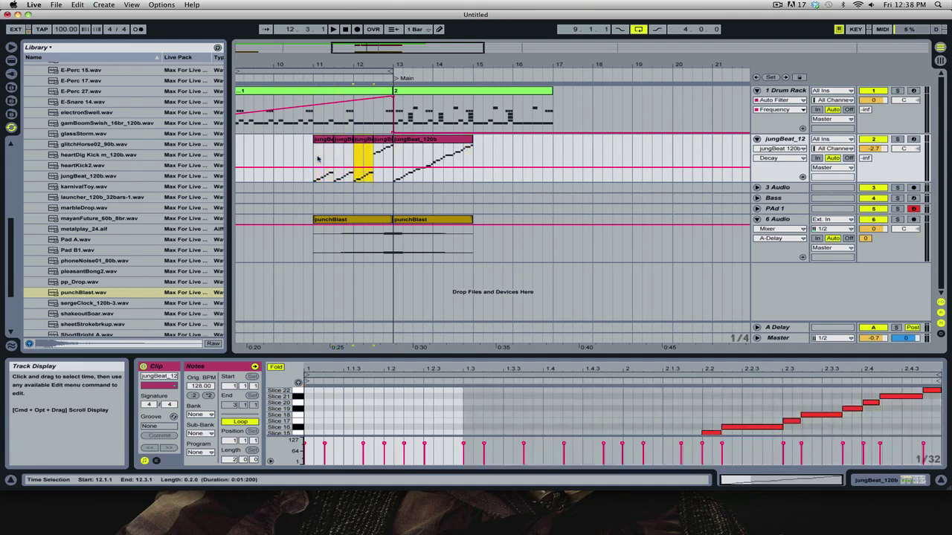
{"action": "left_click", "coordinate": [324, 141]}
During playback, duplicate the Main jungBeat_120b clip to bar 15 within a bar 13–17 loop, and set its track volume to -5.0 dB.
{"action": "key", "text": "space"}
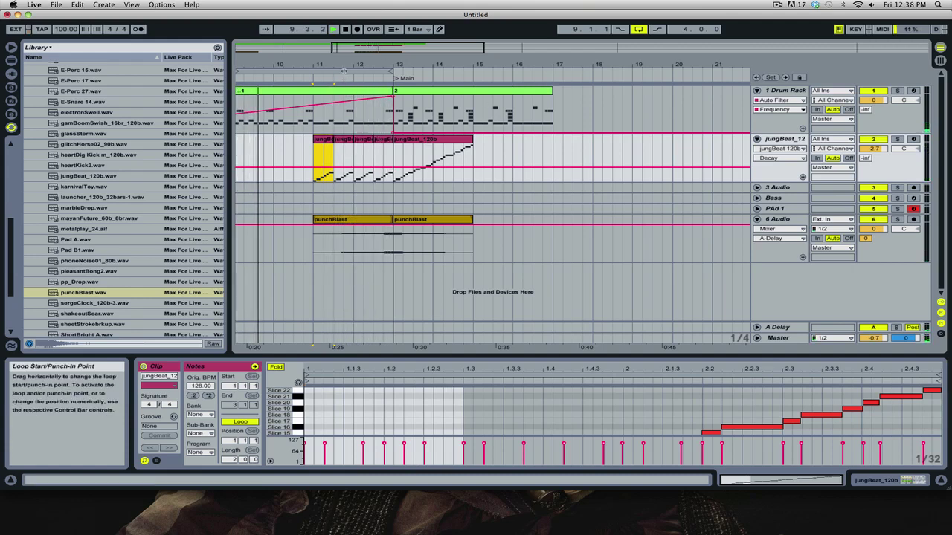
{"action": "left_click_drag", "start_coordinate": [342, 71], "coordinate": [502, 140]}
{"action": "left_click", "coordinate": [440, 139]}
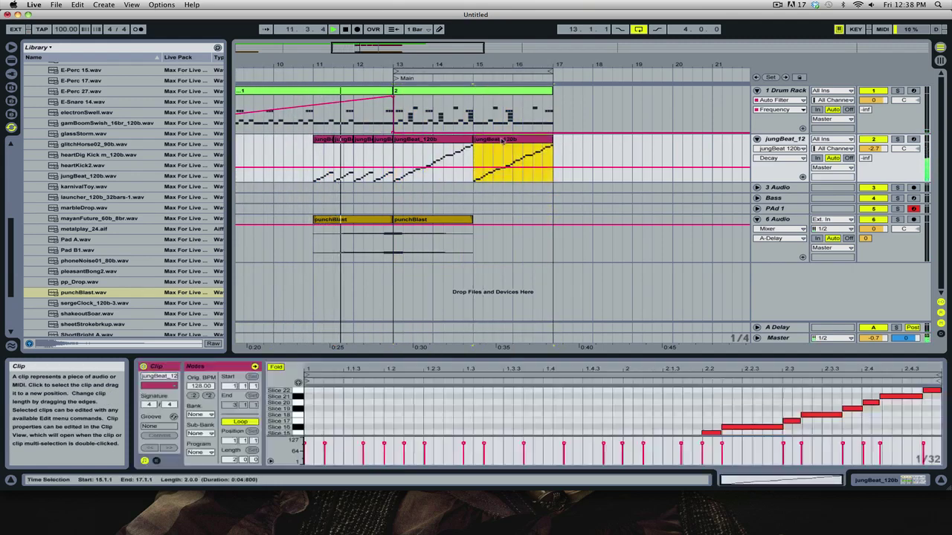
{"action": "left_click", "coordinate": [874, 149]}
{"action": "left_click_drag", "start_coordinate": [876, 150], "coordinate": [876, 153]}
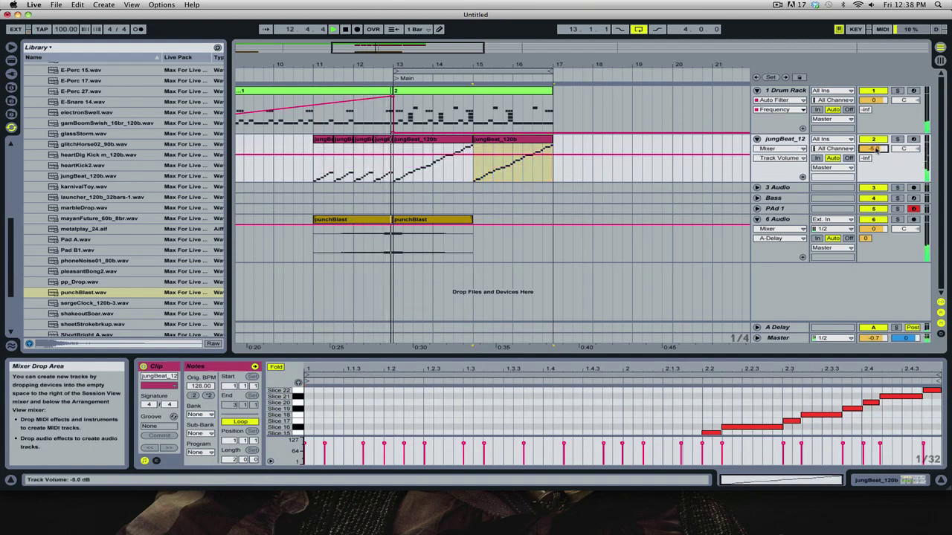
Duplicate drum clip 2 and both Main jungBeat_120b clips to bar 17, and loop bars 17 to 21.
{"action": "left_click", "coordinate": [431, 91]}
{"action": "key", "text": "space"}
{"action": "left_click", "coordinate": [436, 140], "text": "shift"}
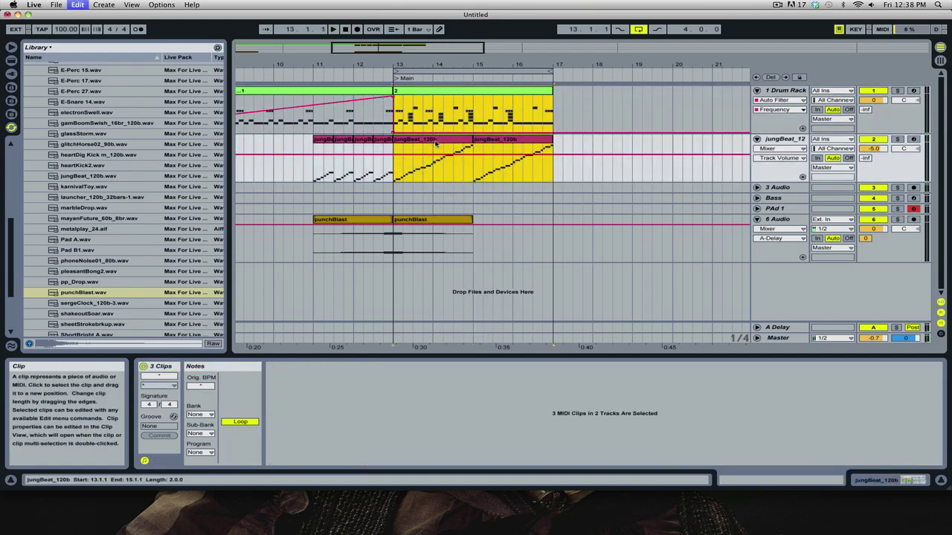
{"action": "key", "text": "super+d"}
{"action": "left_click_drag", "start_coordinate": [537, 65], "coordinate": [560, 76]}
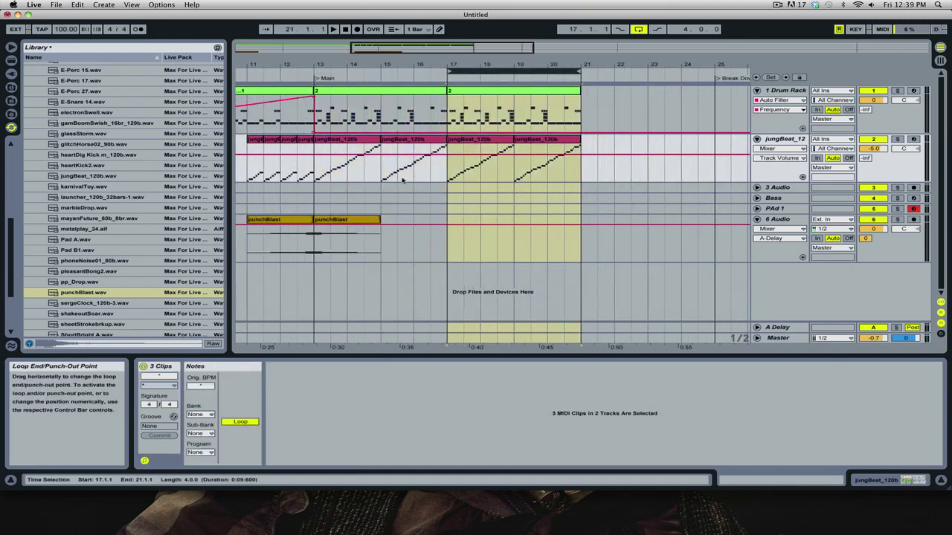
Copy the glitchHorse02_90b clip from Session View to bar 17 of 3 Audio, and unfold the track with its automation display set to None.
{"action": "key", "text": "Tab"}
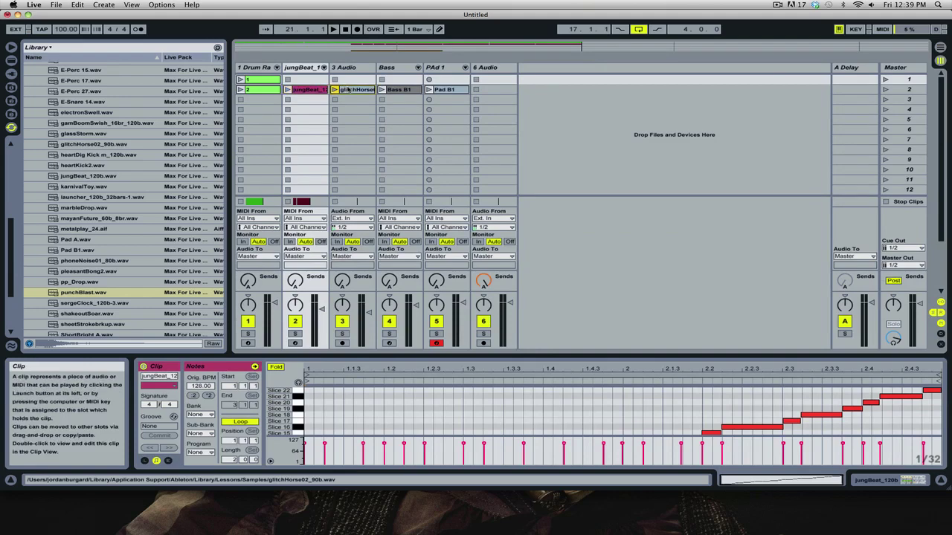
{"action": "key", "text": "Tab"}
{"action": "left_click_drag", "start_coordinate": [348, 89], "coordinate": [456, 190]}
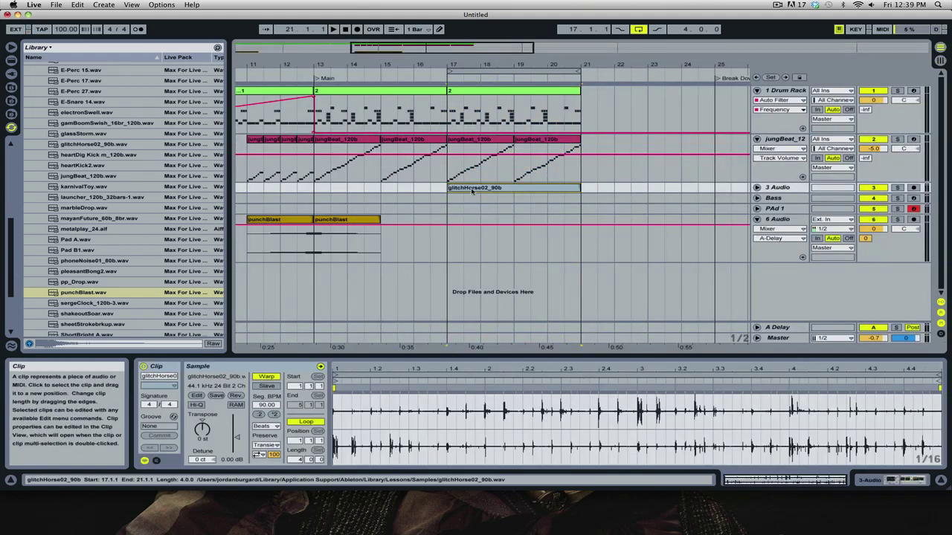
{"action": "left_click", "coordinate": [756, 187]}
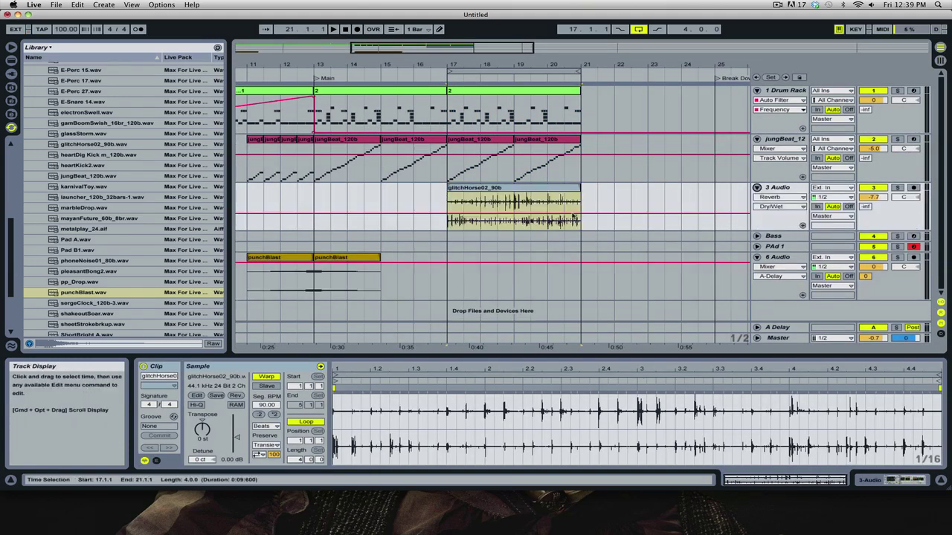
{"action": "left_click", "coordinate": [778, 198]}
{"action": "left_click", "coordinate": [777, 203]}
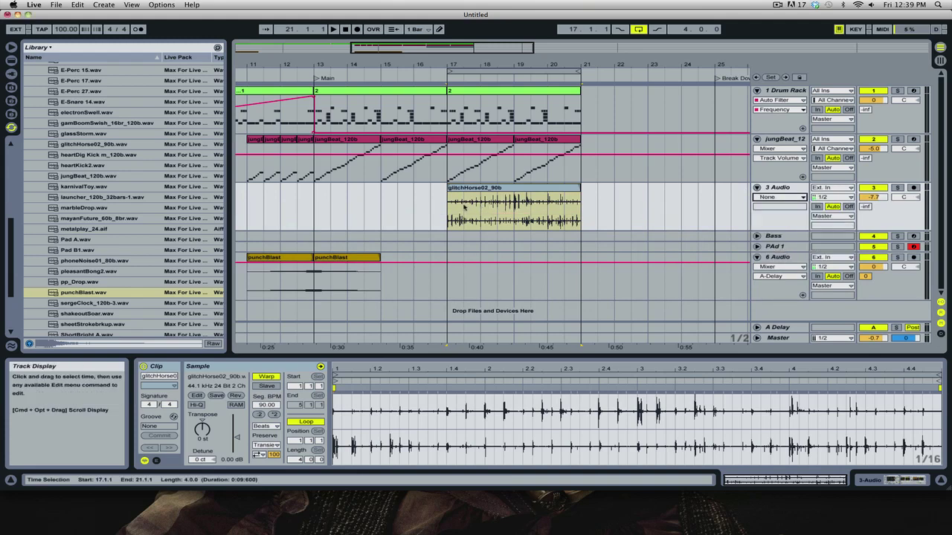
Copy the first half bar of the glitchHorse02_90b clip to bars 15 and 16, and play the arrangement from bar 11.
{"action": "left_click_drag", "start_coordinate": [456, 210], "coordinate": [391, 191]}
{"action": "left_click_drag", "start_coordinate": [391, 191], "coordinate": [423, 191]}
{"action": "left_click", "coordinate": [248, 195]}
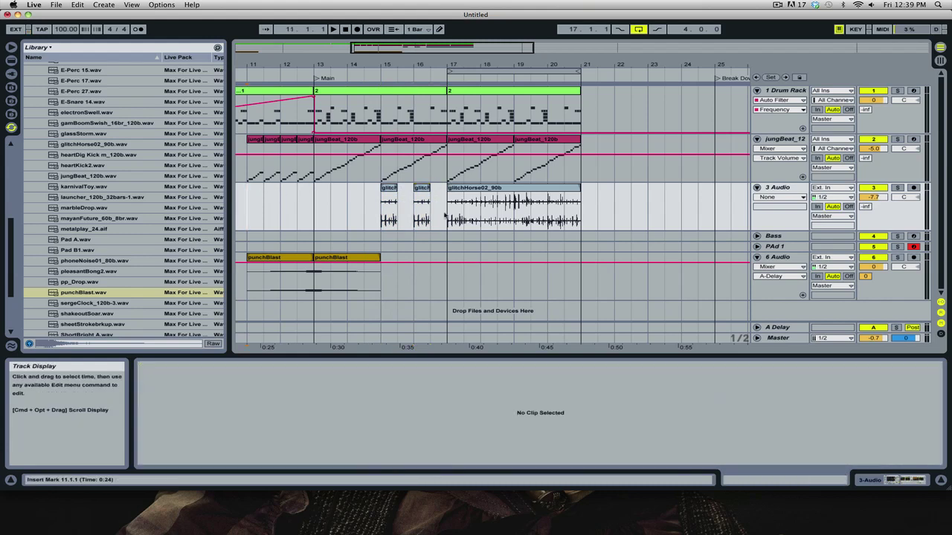
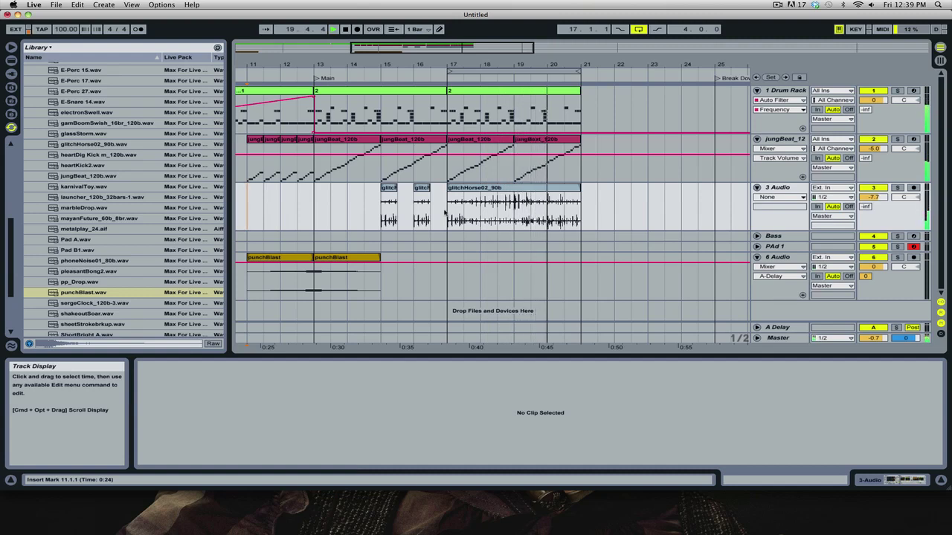
{"action": "key", "text": "space"}
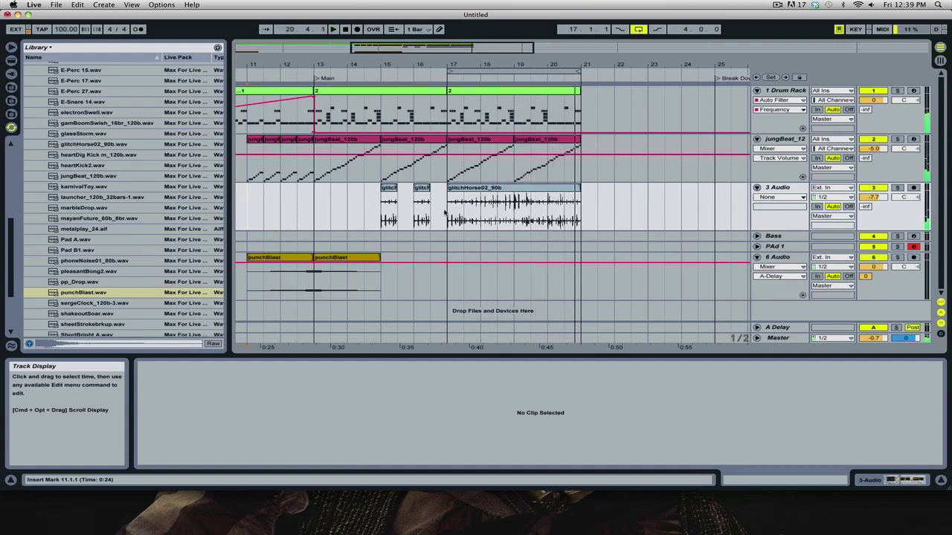
Automate the 3 Audio track's A-Delay send with peaks at the ends of both short glitchHorse02_90b clips and at bar 21.
{"action": "left_click", "coordinate": [865, 206]}
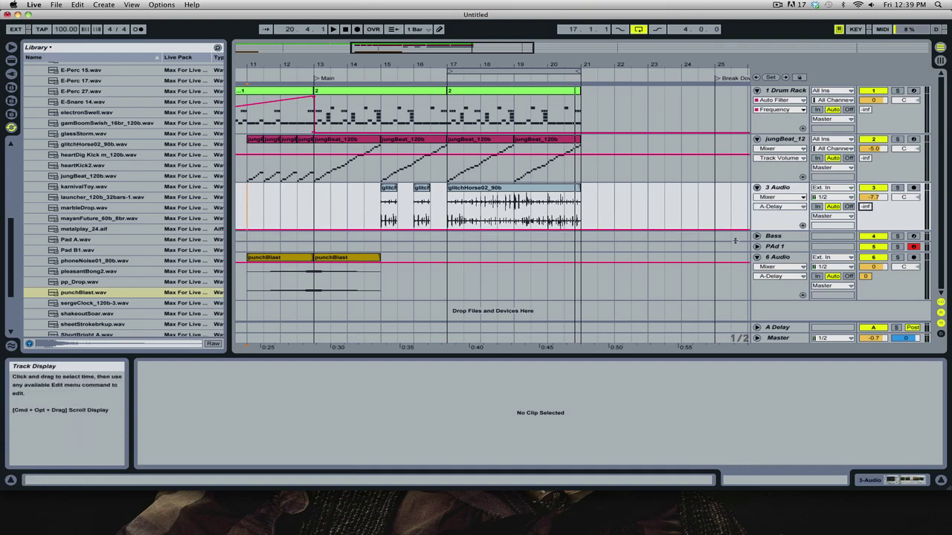
{"action": "key", "text": "super+b"}
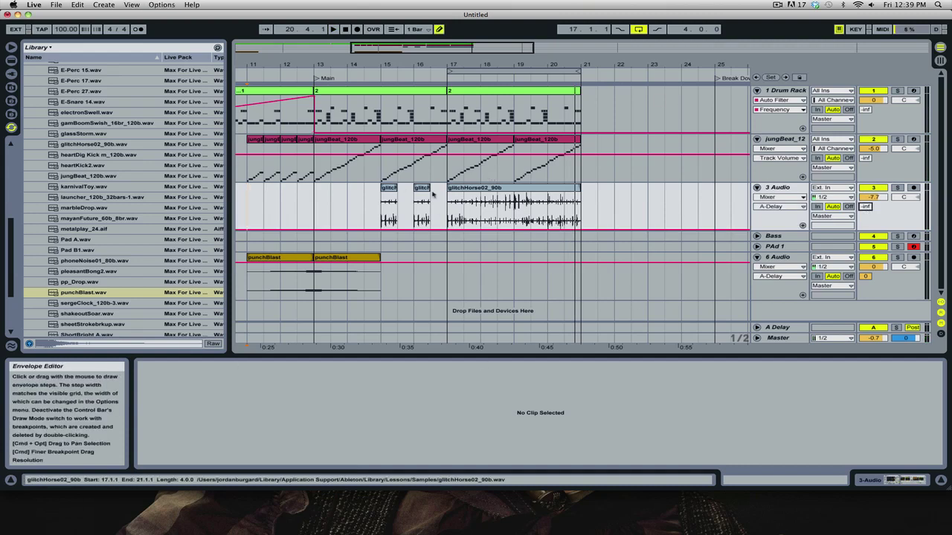
{"action": "left_click", "coordinate": [396, 203]}
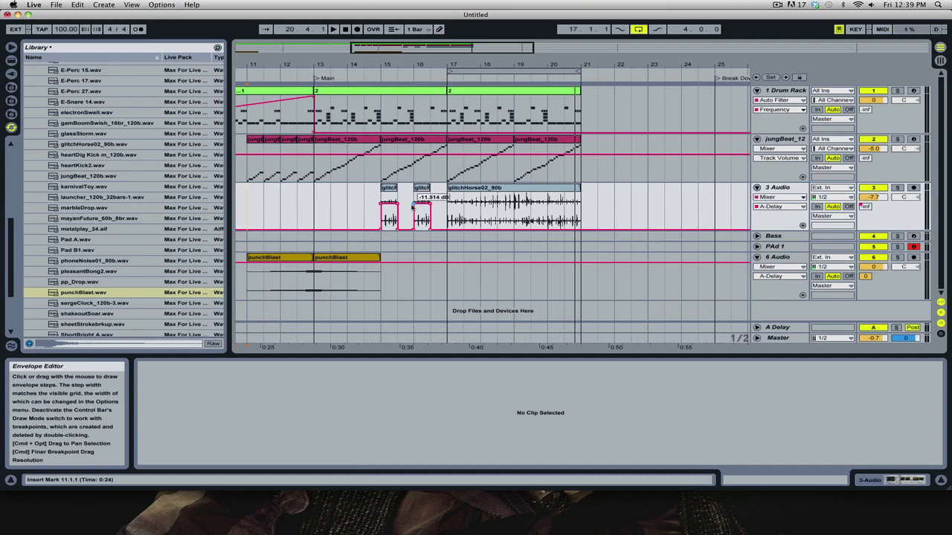
{"action": "key", "text": "super+b"}
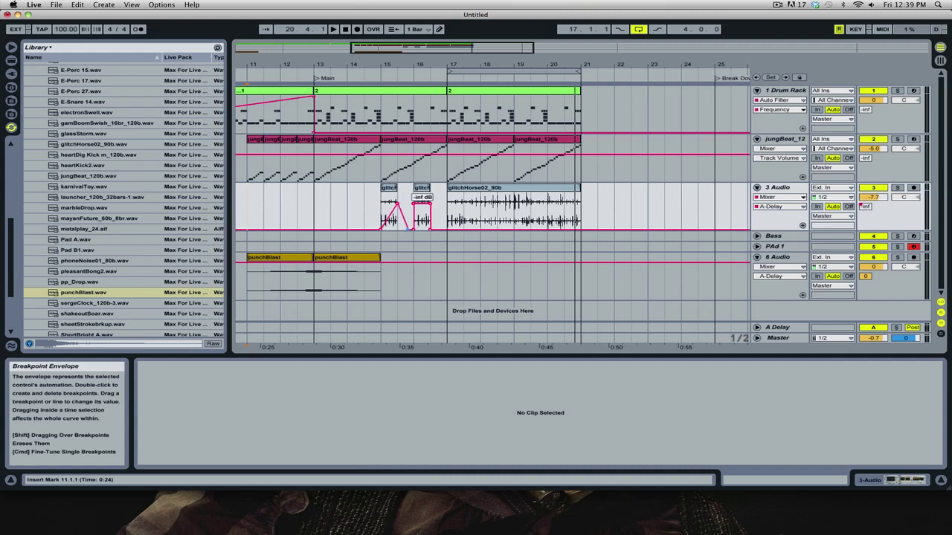
{"action": "key", "text": "space"}
{"action": "double_click", "coordinate": [413, 203]}
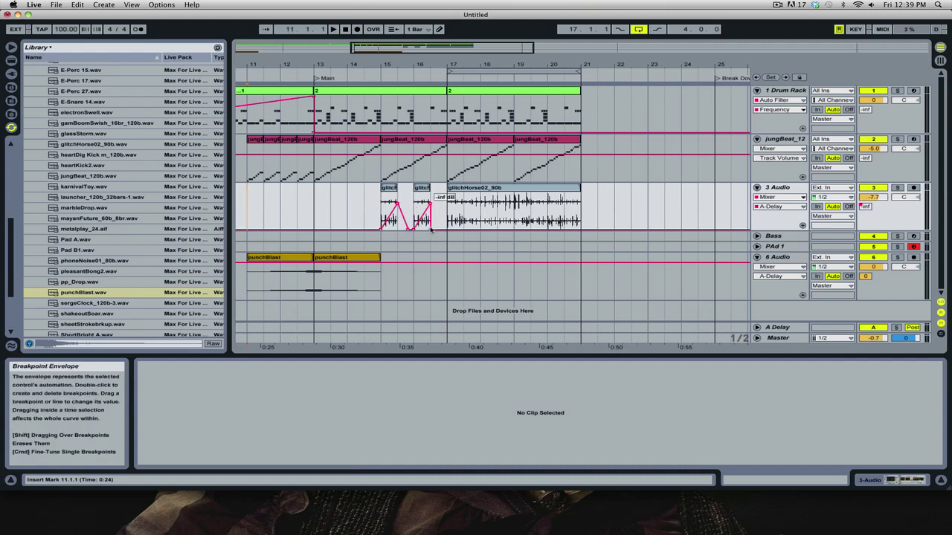
{"action": "left_click", "coordinate": [433, 229]}
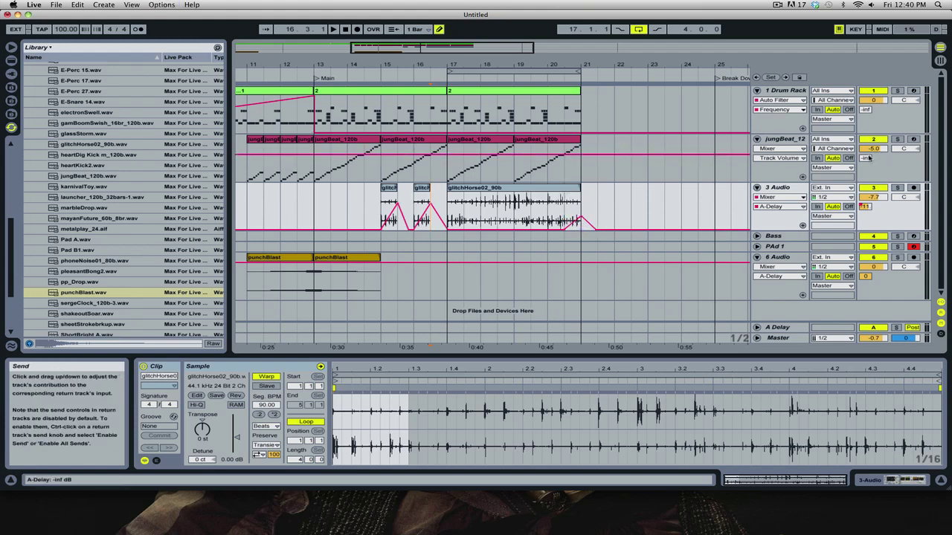
Automate the jungBeat track's A-Delay send to peak at about -16 dB at bar 21, and raise the matching 3 Audio peak.
{"action": "key", "text": "super+b"}
{"action": "left_click", "coordinate": [577, 162]}
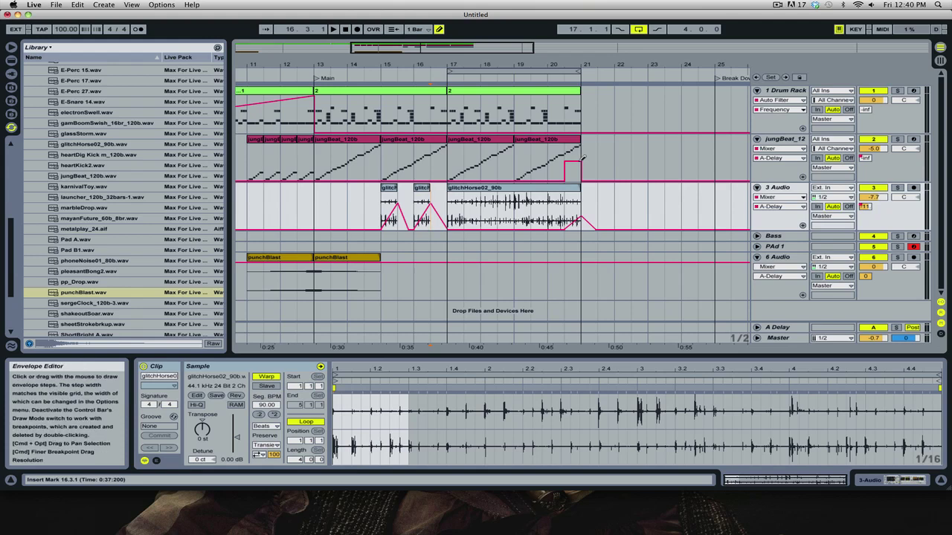
{"action": "key", "text": "super+b"}
{"action": "left_click", "coordinate": [568, 162]}
{"action": "left_click", "coordinate": [564, 163]}
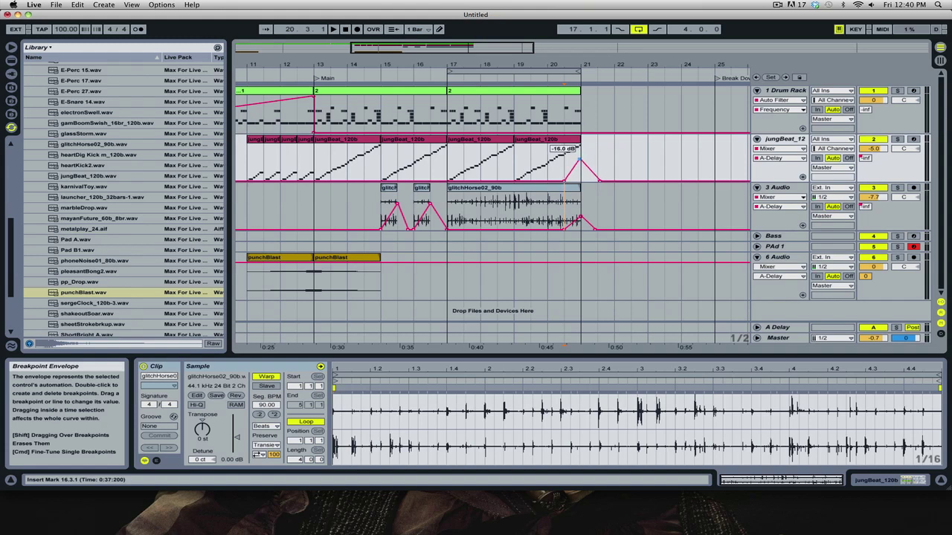
{"action": "left_click", "coordinate": [579, 215]}
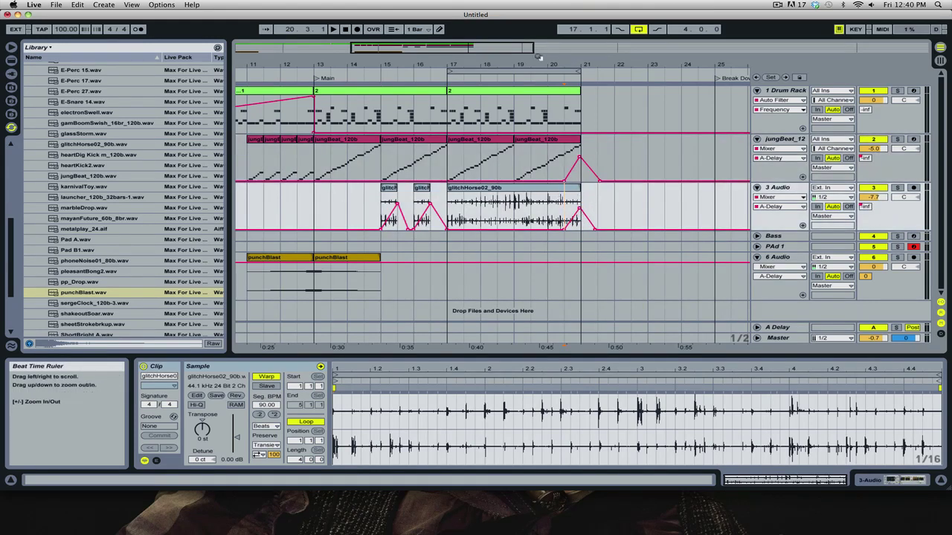
Duplicate the bar 17–21 drum, jungBeat and glitchHorse clips to bar 21, and restore the delay send fade-outs after bars 21 and 25.
{"action": "left_click_drag", "start_coordinate": [479, 48], "coordinate": [480, 29]}
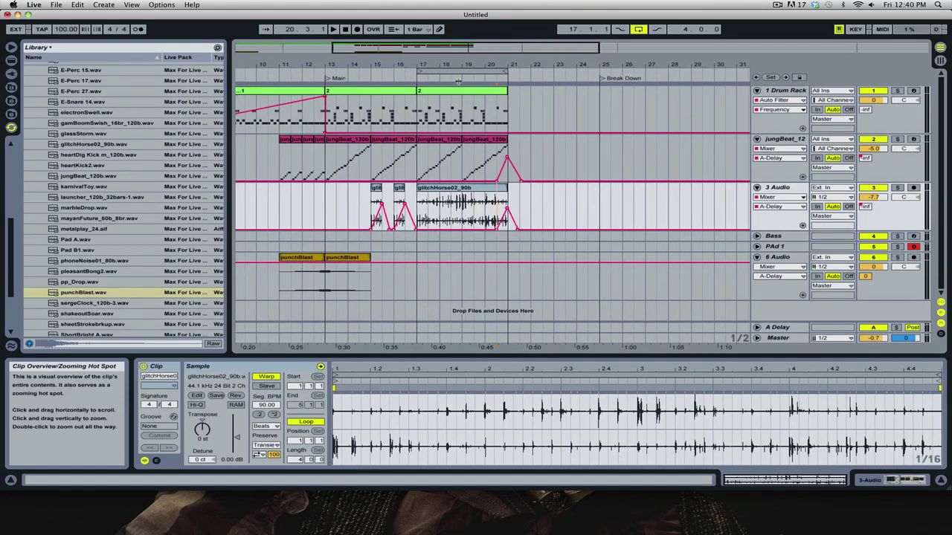
{"action": "left_click", "coordinate": [451, 93]}
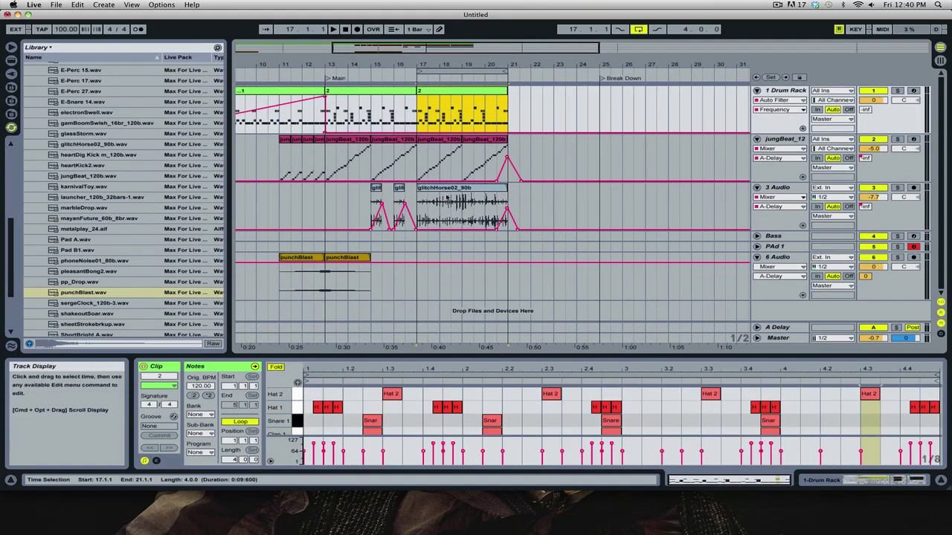
{"action": "left_click", "coordinate": [450, 188], "text": "shift"}
{"action": "left_click_drag", "start_coordinate": [450, 188], "coordinate": [538, 187]}
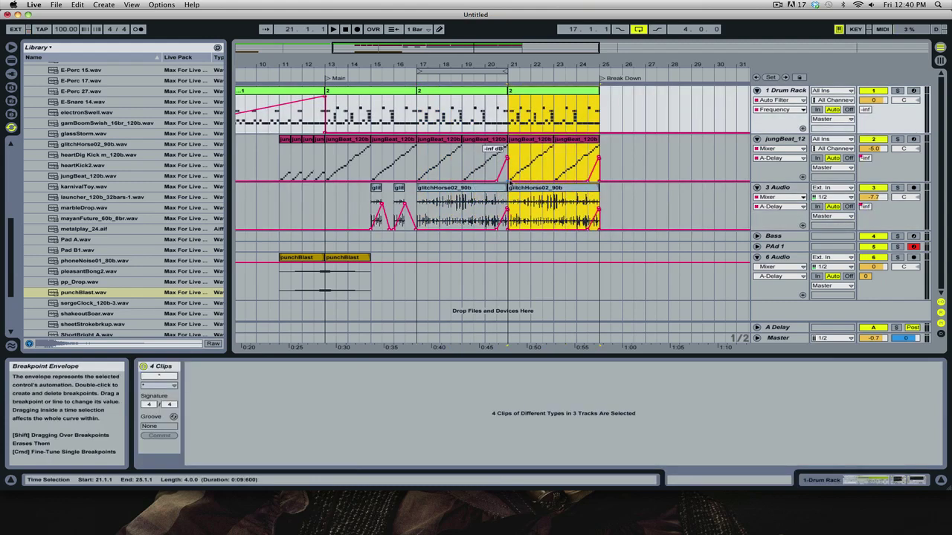
{"action": "left_click", "coordinate": [509, 181]}
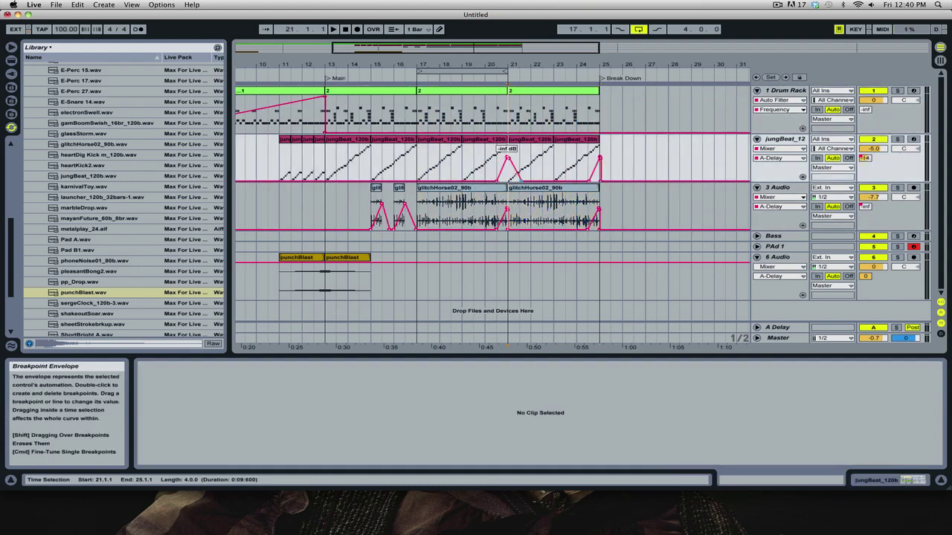
{"action": "left_click", "coordinate": [512, 228]}
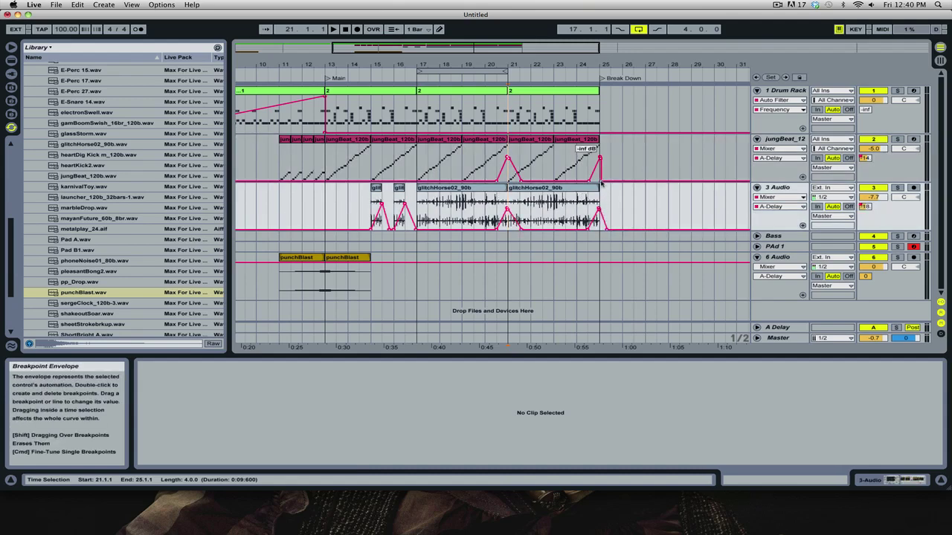
Copy the Bass B1 clip from Session View to bar 25 of the Bass track, and duplicate it to bar 29.
{"action": "key", "text": "Tab"}
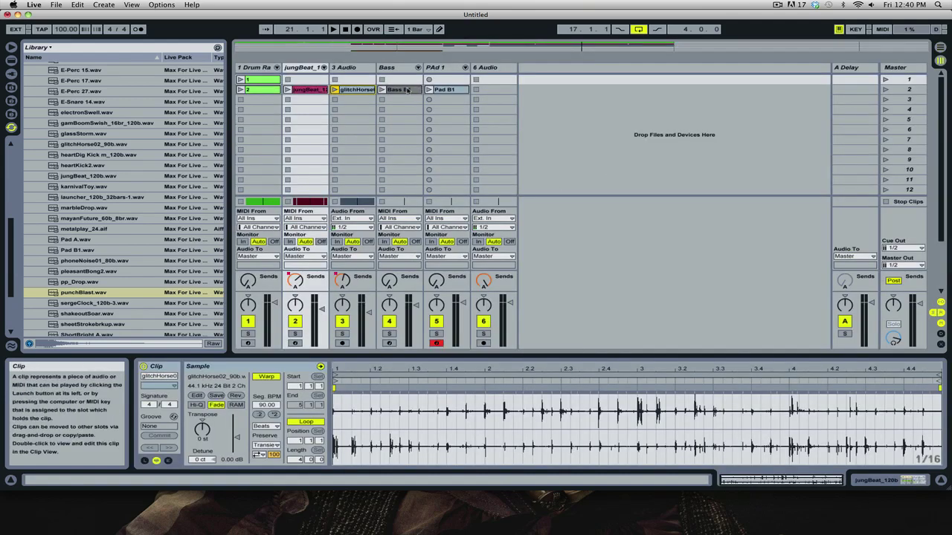
{"action": "left_click", "coordinate": [444, 91]}
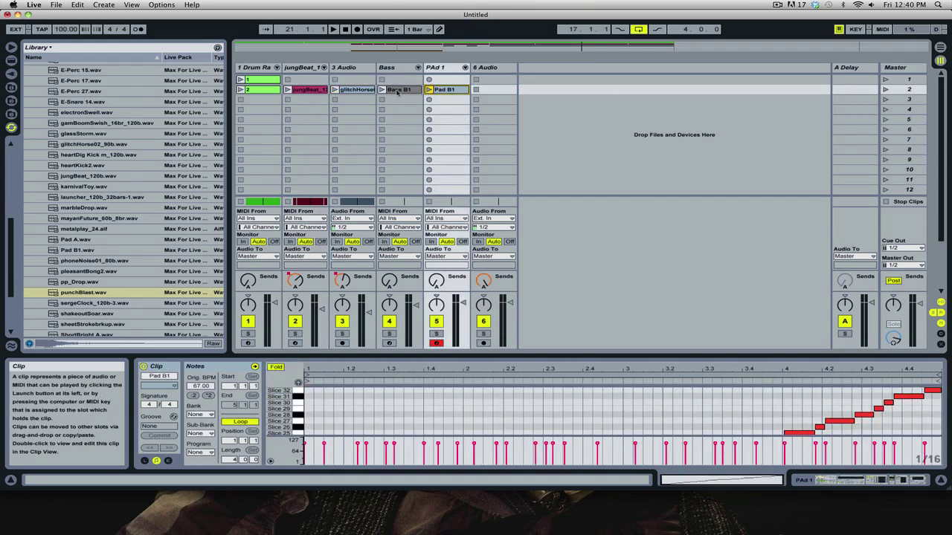
{"action": "key", "text": "Tab"}
{"action": "left_click_drag", "start_coordinate": [399, 91], "coordinate": [604, 239]}
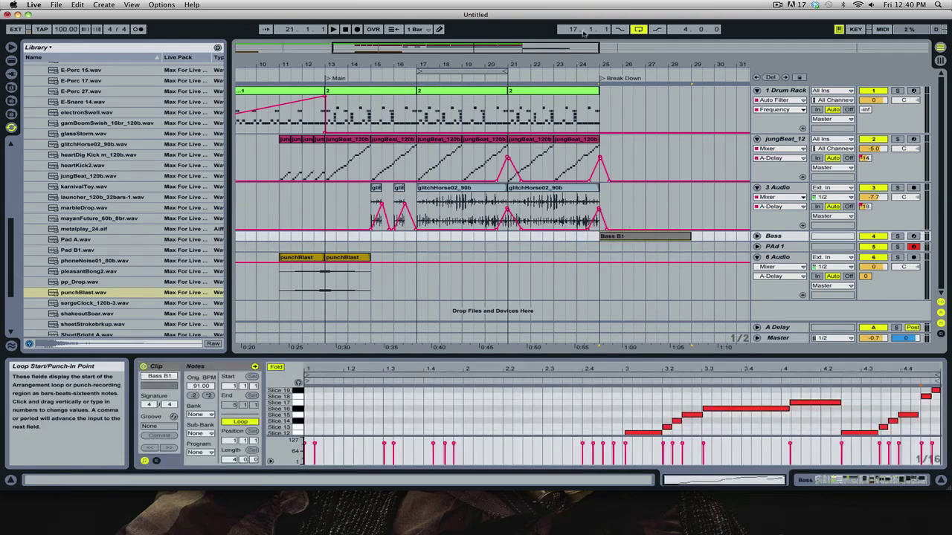
{"action": "left_click_drag", "start_coordinate": [605, 64], "coordinate": [461, 65]}
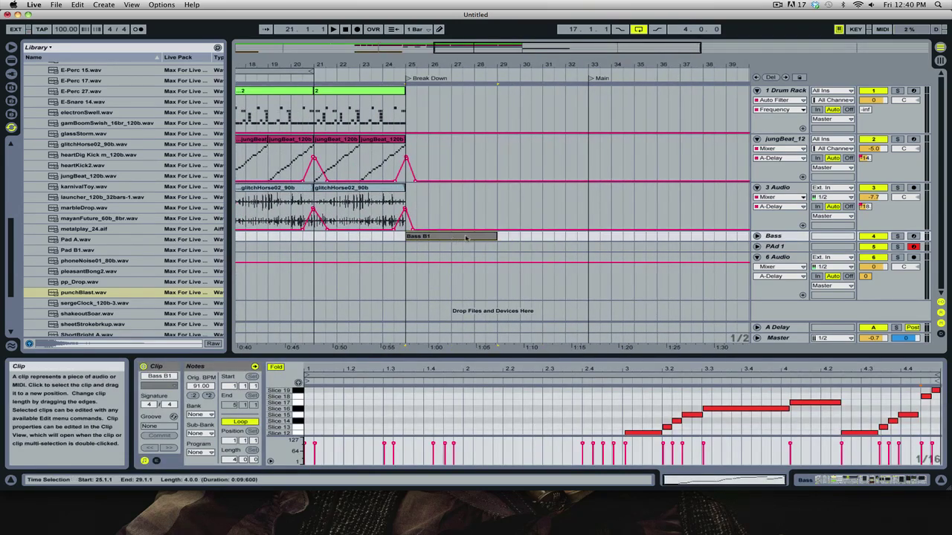
{"action": "left_click_drag", "start_coordinate": [453, 235], "coordinate": [543, 235]}
Unfold the Bass track and repeat the first bar of the Bass B1 clip at bars 26, 27 and 28.
{"action": "left_click", "coordinate": [756, 236]}
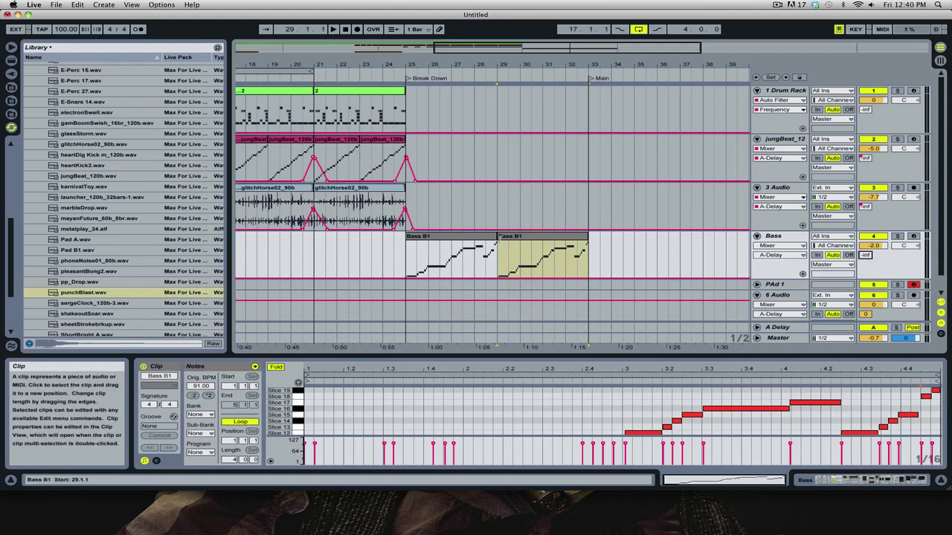
{"action": "left_click_drag", "start_coordinate": [427, 266], "coordinate": [414, 262]}
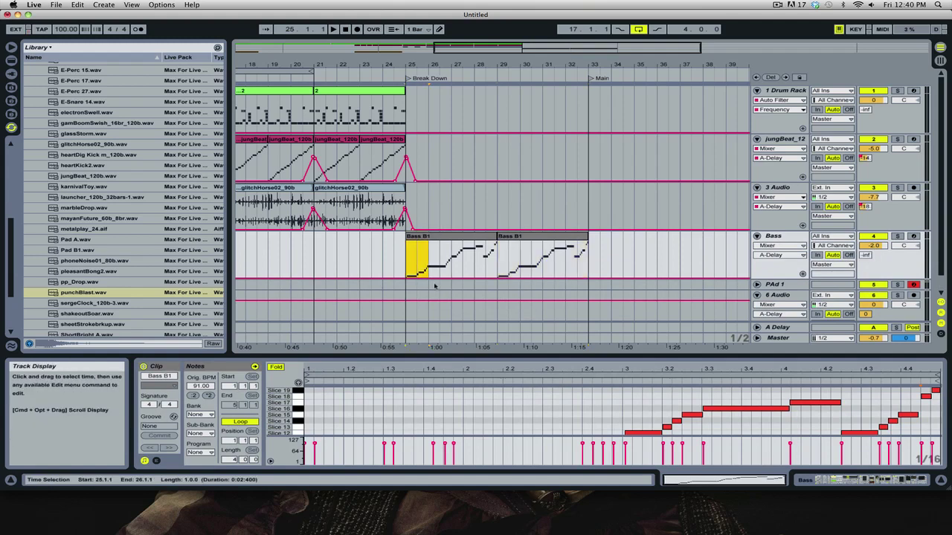
{"action": "key", "text": "super+d"}
{"action": "key", "text": "super+d"}
{"action": "key", "text": "super+d"}
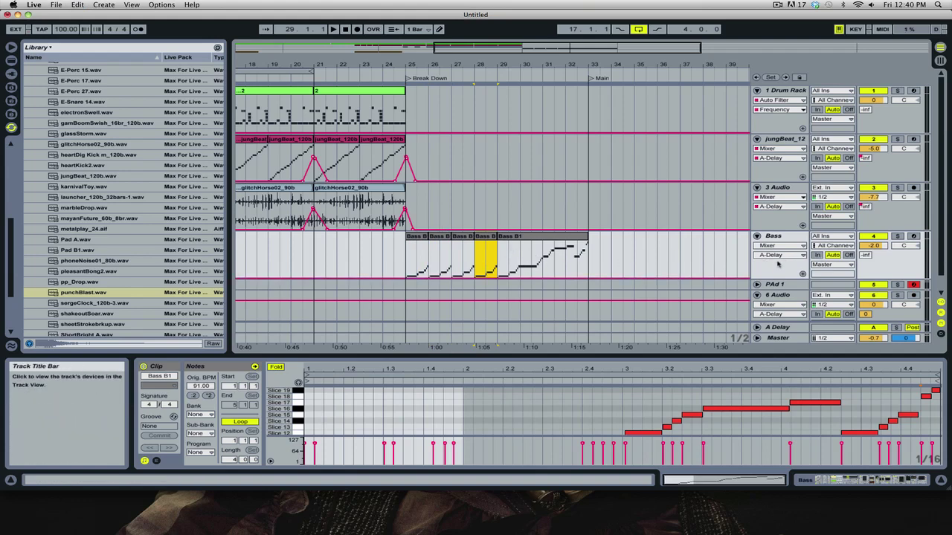
Automate the Bass track's A-Delay send to rise to about -8 dB at bar 33 and fall back to -inf.
{"action": "key", "text": "super+b"}
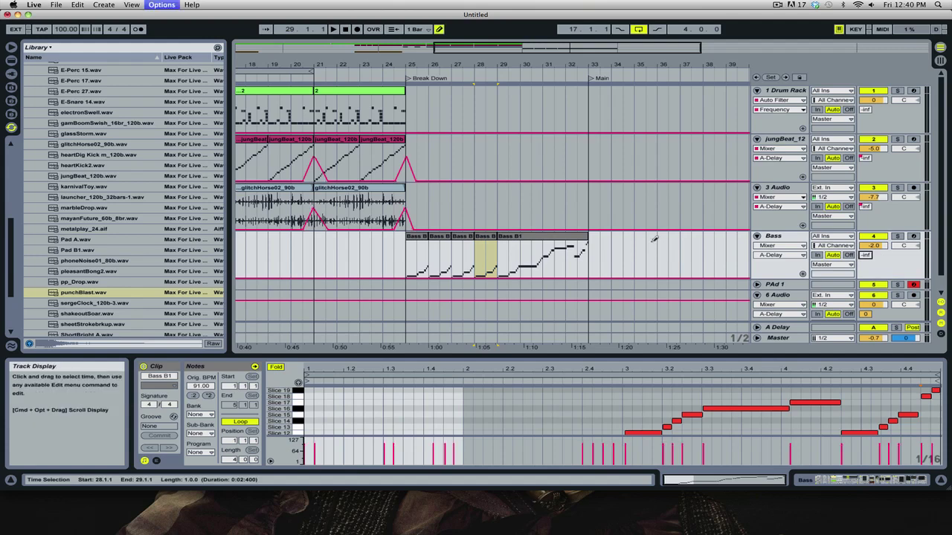
{"action": "key", "text": "super+b"}
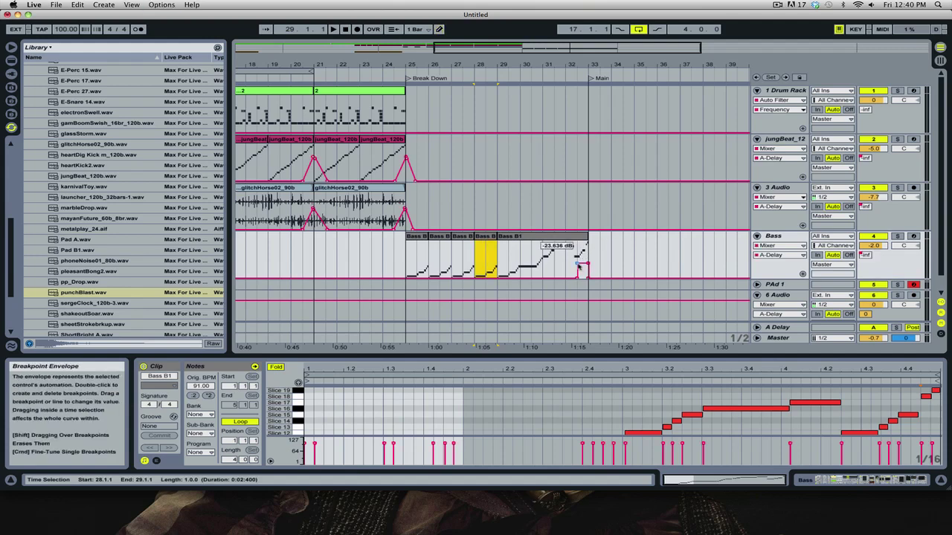
{"action": "left_click_drag", "start_coordinate": [577, 279], "coordinate": [559, 279]}
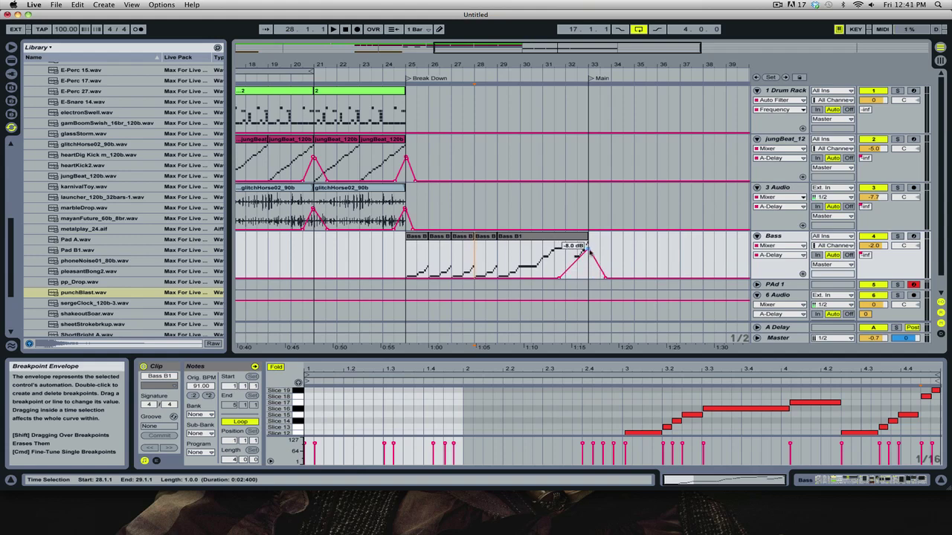
Copy drum clip 2 into the second Main section at bars 33, 37 and 41.
{"action": "left_click_drag", "start_coordinate": [527, 48], "coordinate": [526, 34]}
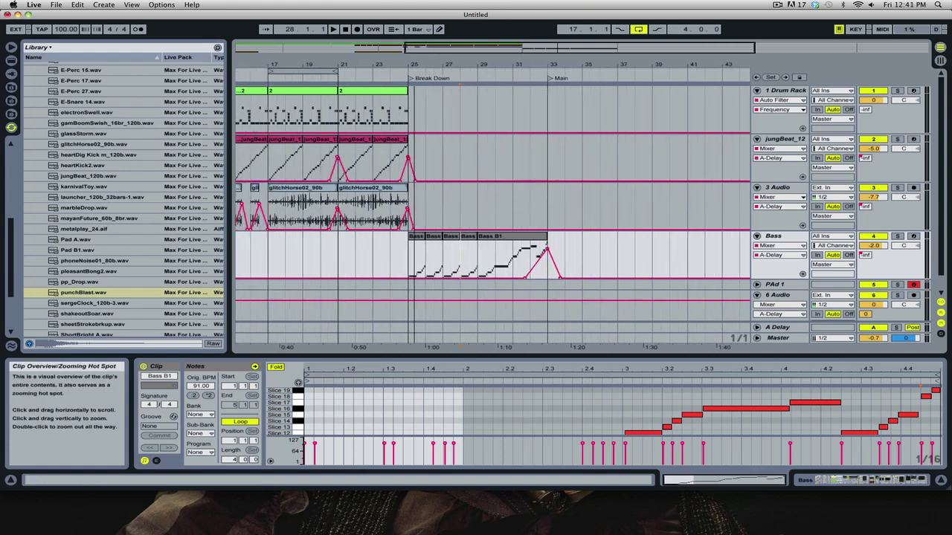
{"action": "left_click_drag", "start_coordinate": [373, 93], "coordinate": [654, 92]}
{"action": "key", "text": "super+d"}
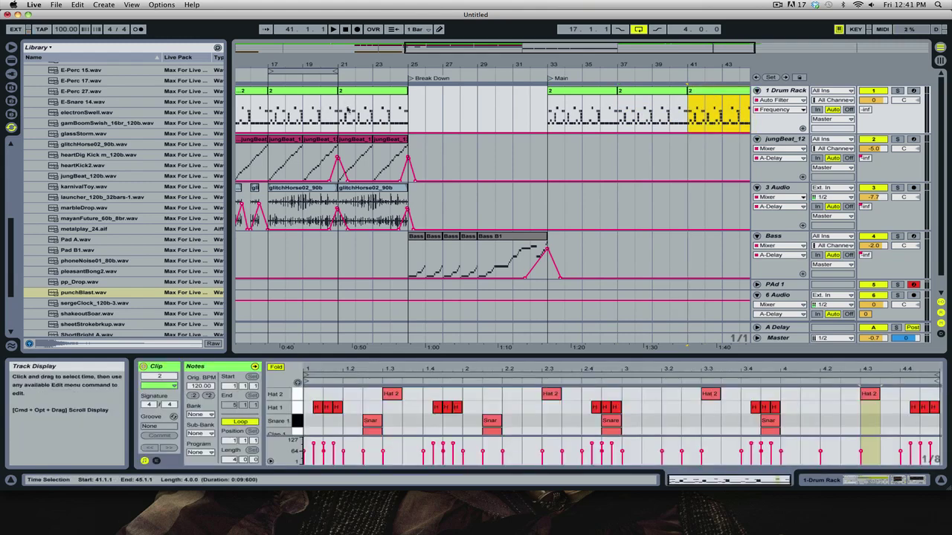
Automate the Drum Rack's Auto Filter frequency to ramp up from bar 21 to bar 25 and drop back at the Break Down.
{"action": "key", "text": "b"}
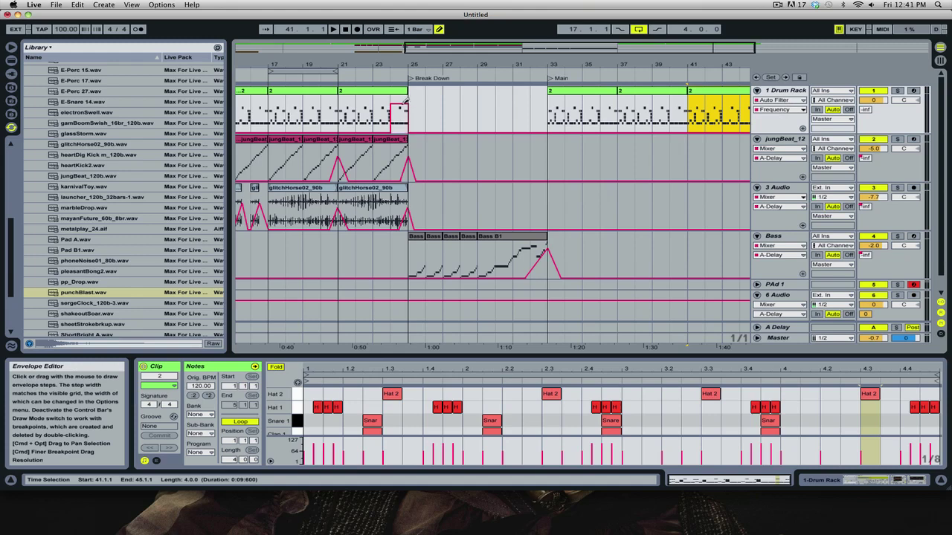
{"action": "key", "text": "b"}
{"action": "left_click_drag", "start_coordinate": [391, 103], "coordinate": [392, 135]}
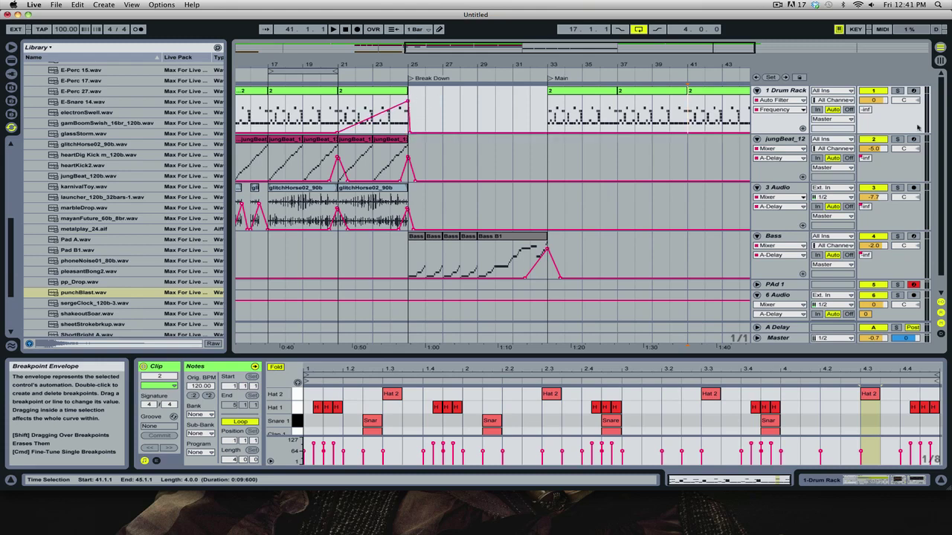
Automate the Drum Rack's A-Delay send to rise to a low peak at bar 25 and fade out by bar 29.
{"action": "left_click", "coordinate": [866, 110]}
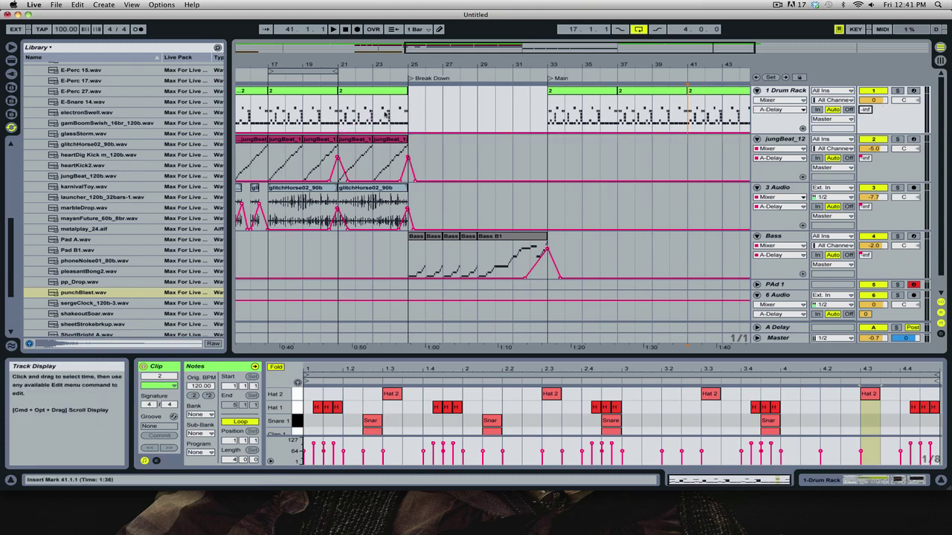
{"action": "key", "text": "b"}
{"action": "left_click", "coordinate": [405, 116]}
{"action": "key", "text": "b"}
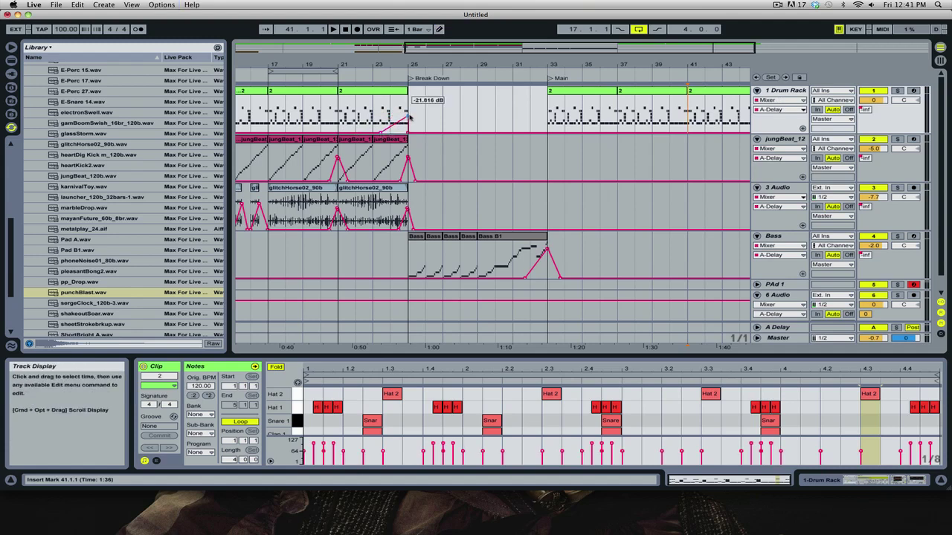
{"action": "left_click_drag", "start_coordinate": [407, 116], "coordinate": [407, 120]}
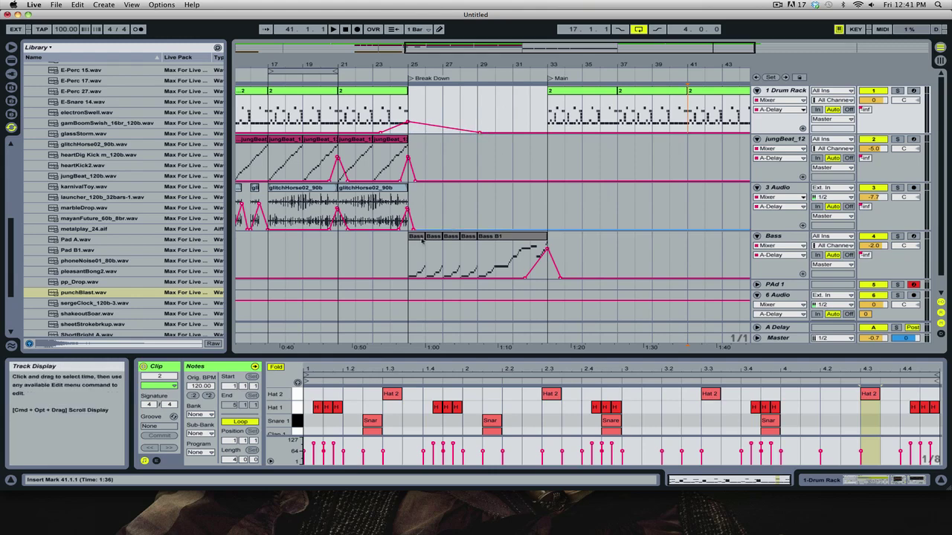
Play the arrangement from the first Main marker, and copy a punchBlast clip to bar 23 of 6 Audio.
{"action": "double_click", "coordinate": [441, 45]}
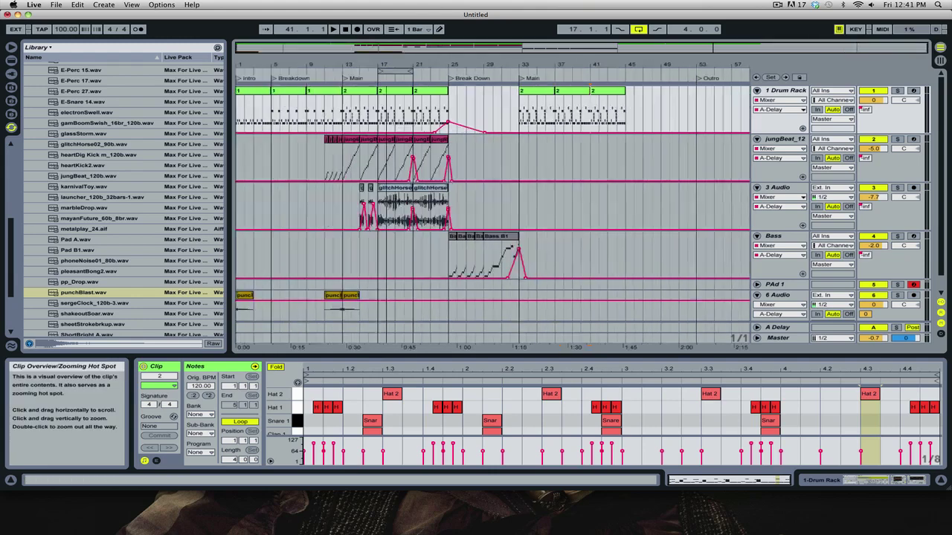
{"action": "left_click", "coordinate": [330, 79]}
{"action": "left_click_drag", "start_coordinate": [456, 48], "coordinate": [479, 102]}
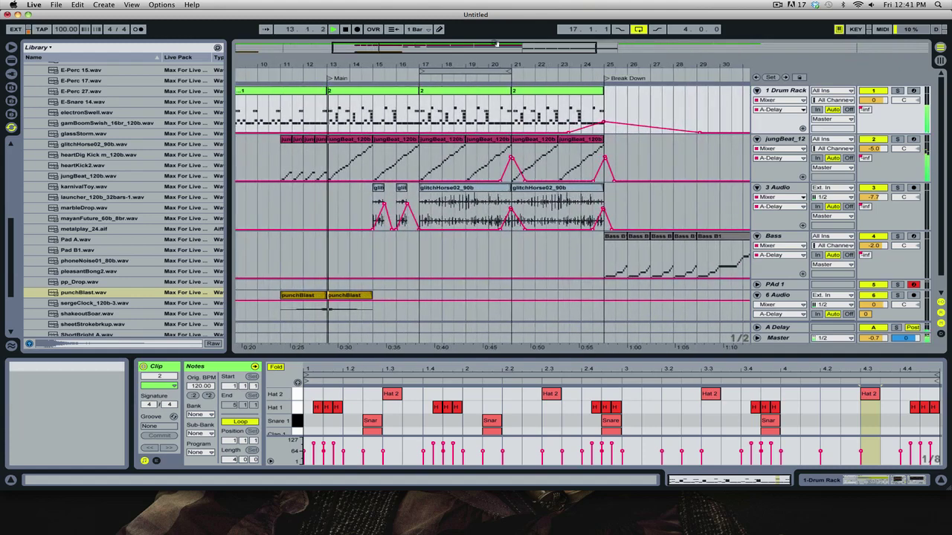
{"action": "left_click_drag", "start_coordinate": [496, 43], "coordinate": [503, 45]}
{"action": "scroll", "coordinate": [410, 246], "scroll_direction": "down", "scroll_amount": 2}
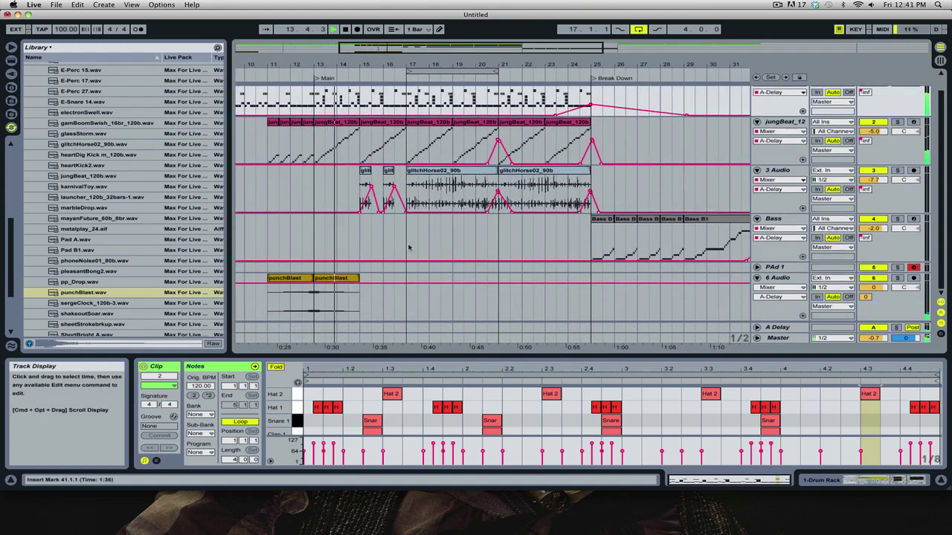
{"action": "left_click_drag", "start_coordinate": [294, 279], "coordinate": [552, 282]}
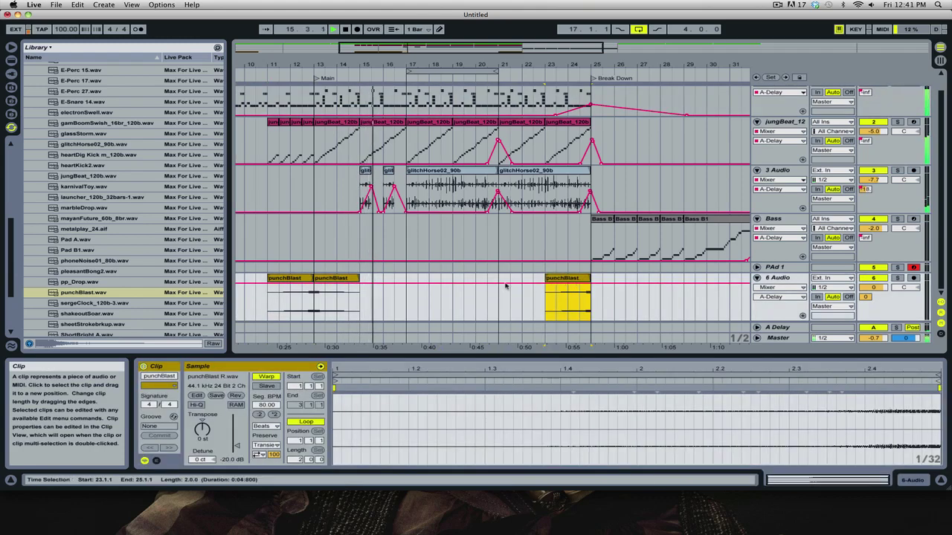
Copy a punchBlast clip to bar 25 of 6 Audio, directly after the one at bar 23.
{"action": "left_click_drag", "start_coordinate": [332, 282], "coordinate": [610, 286]}
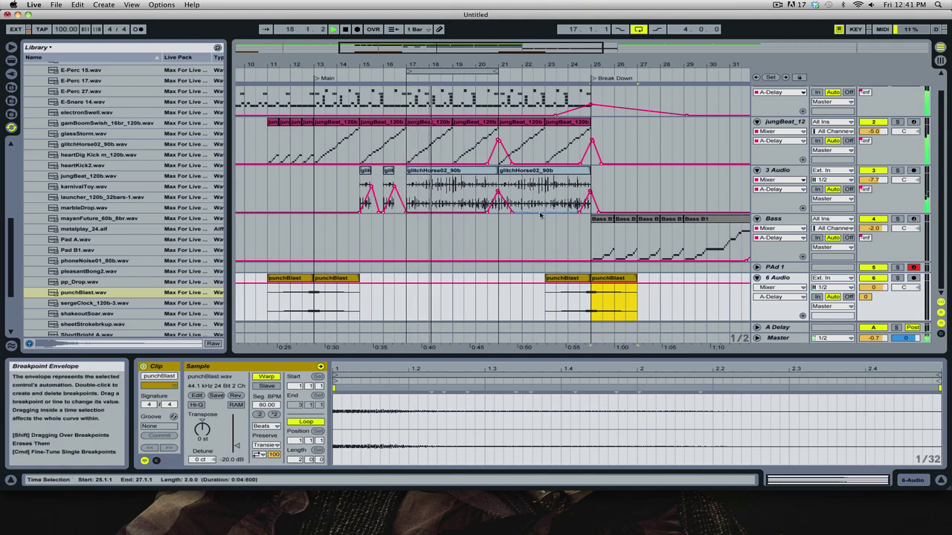
{"action": "scroll", "coordinate": [540, 215], "scroll_direction": "up", "scroll_amount": 1}
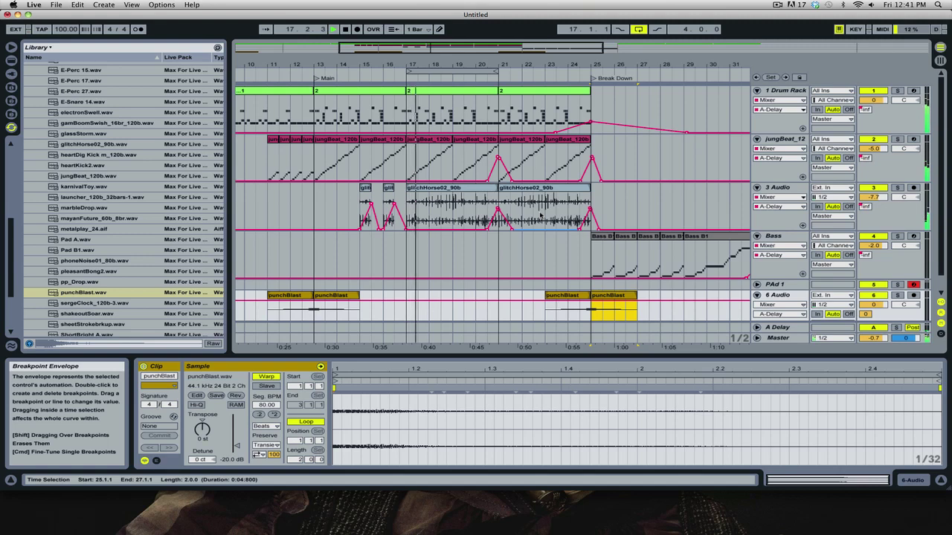
Automate the Bass track's Auto Filter frequency to ramp from about 26 Hz at bar 25 up to about 12 kHz at bar 29.
{"action": "left_click_drag", "start_coordinate": [577, 50], "coordinate": [636, 50]}
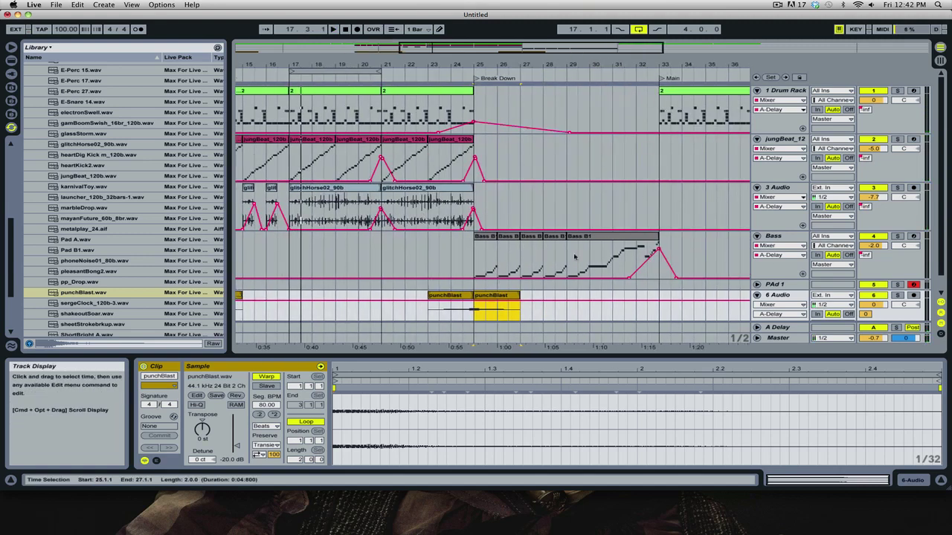
{"action": "left_click", "coordinate": [755, 235]}
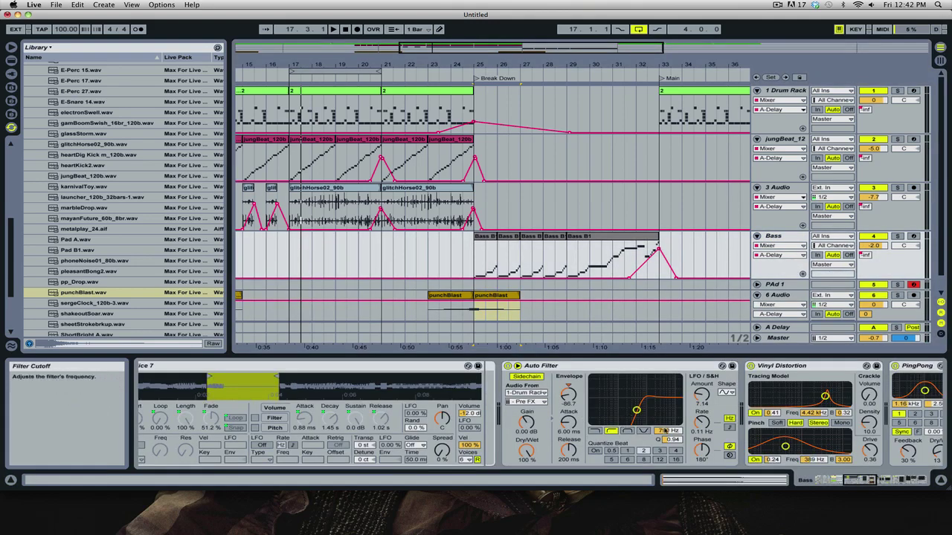
{"action": "left_click", "coordinate": [667, 431]}
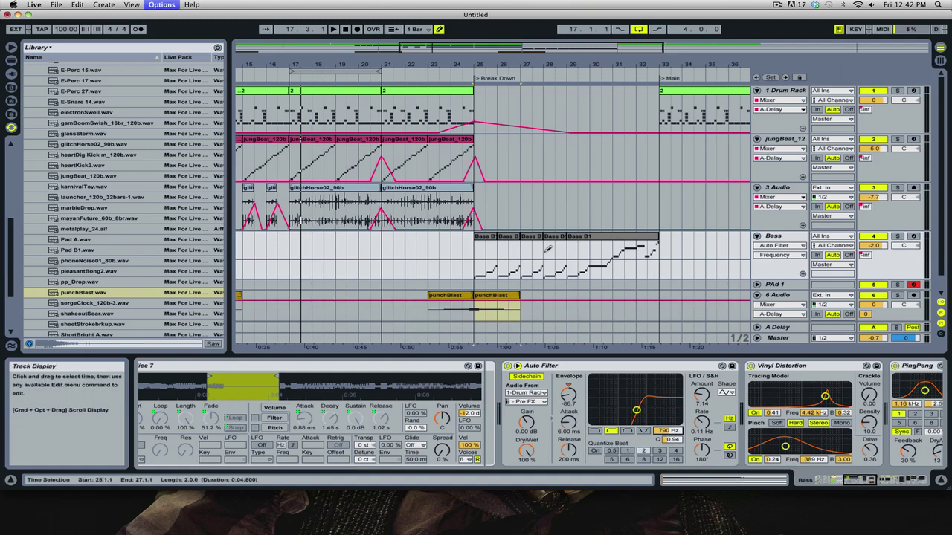
{"action": "left_click", "coordinate": [480, 274]}
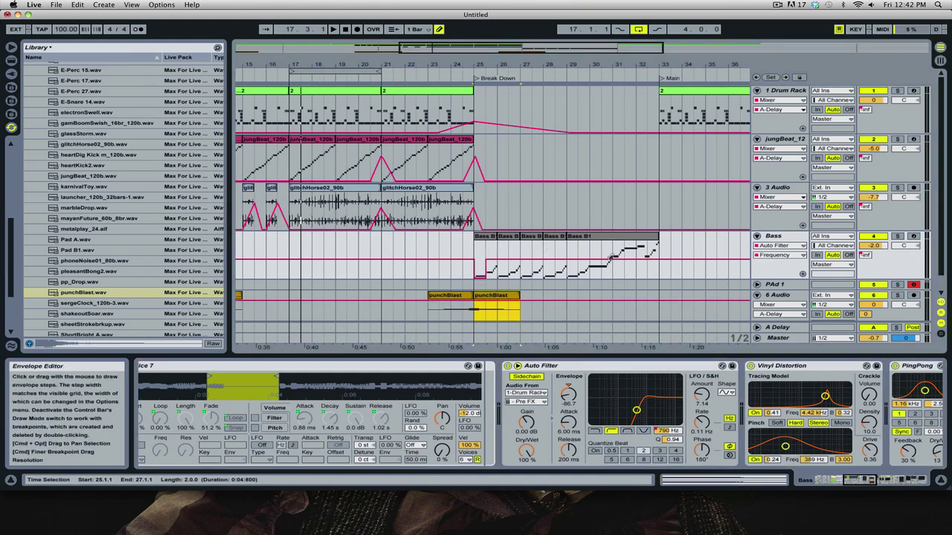
{"action": "left_click", "coordinate": [554, 259]}
{"action": "left_click", "coordinate": [485, 259]}
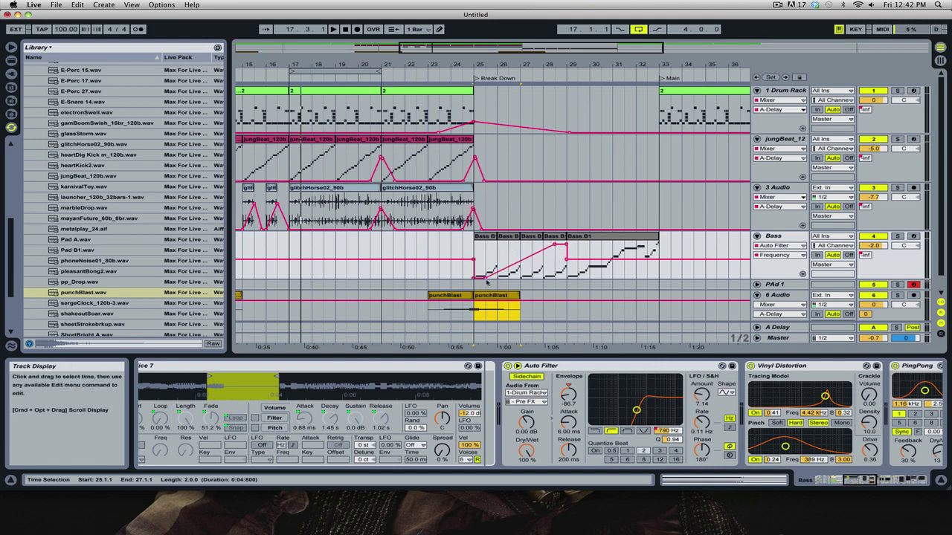
{"action": "left_click", "coordinate": [485, 279]}
{"action": "left_click", "coordinate": [554, 244]}
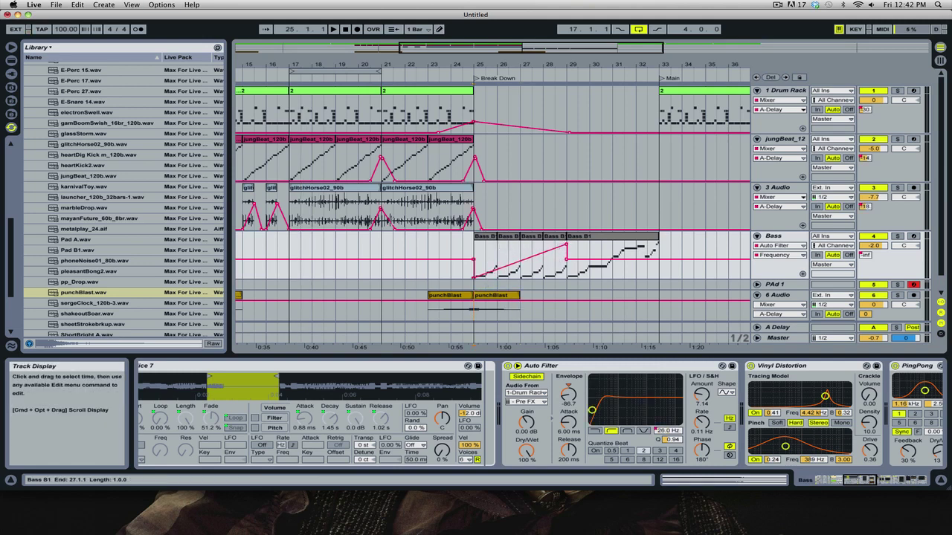
Play the arrangement from bar 17 into the Break Down to check the bass filter ramp.
{"action": "left_click", "coordinate": [302, 246]}
{"action": "key", "text": "space"}
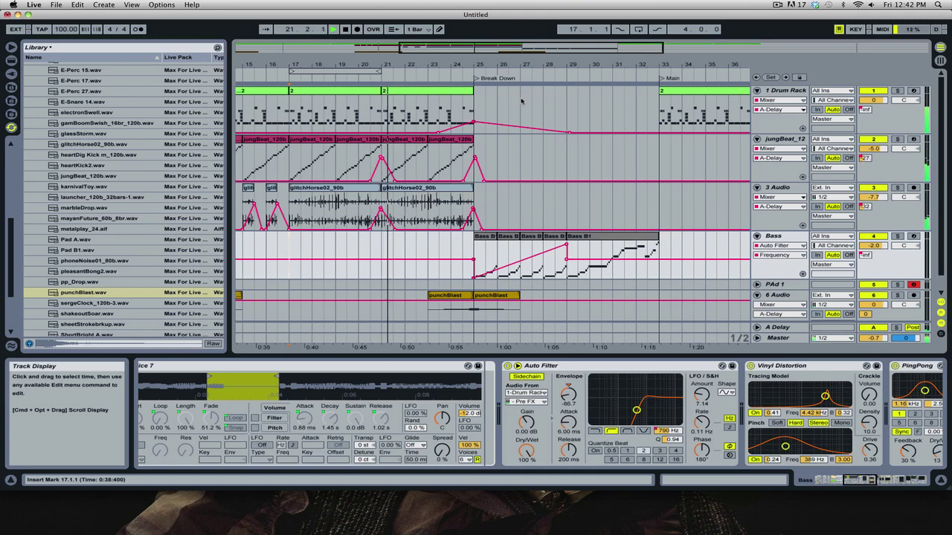
{"action": "left_click_drag", "start_coordinate": [441, 49], "coordinate": [489, 49]}
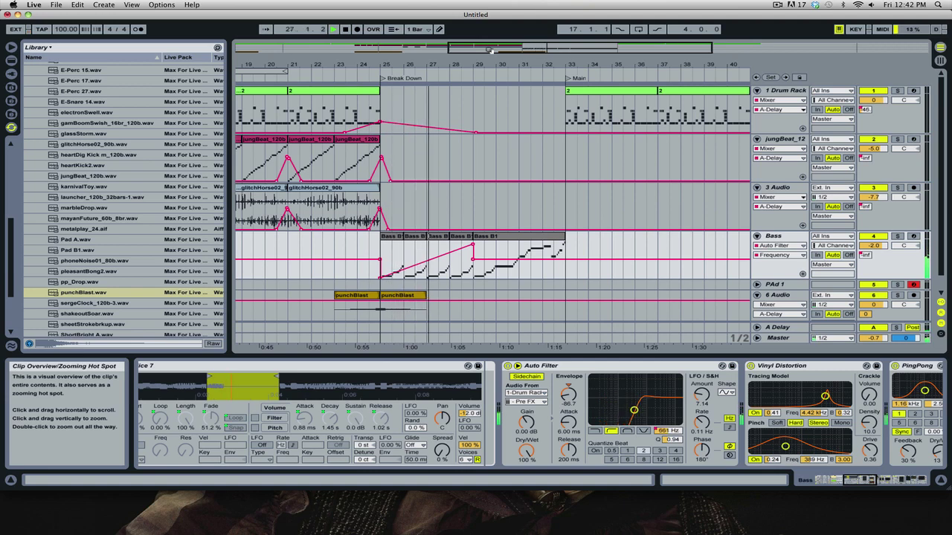
Copy drum clip 2 to bar 29 and automate the Drum Rack's Auto Filter frequency to fall from about 19.3 kHz there to its minimum at bar 33.
{"action": "left_click_drag", "start_coordinate": [491, 51], "coordinate": [519, 51]}
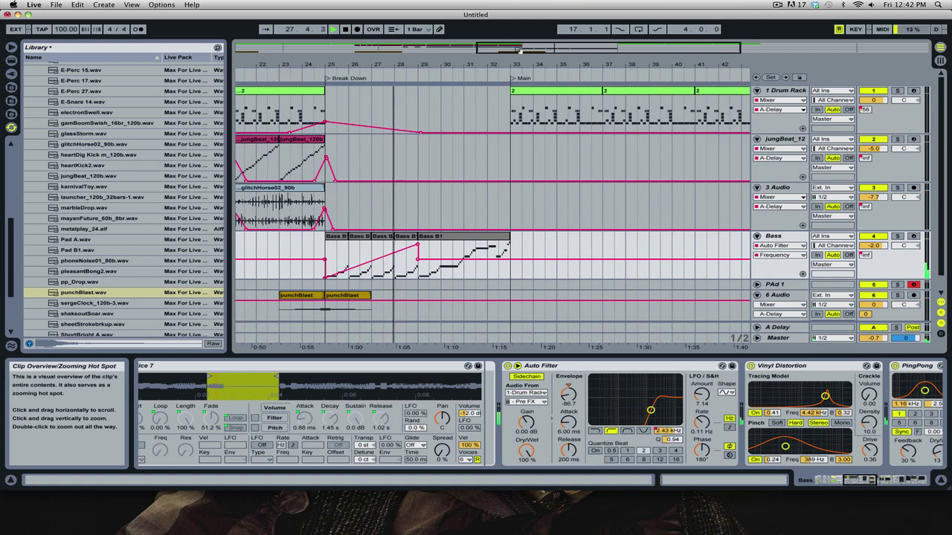
{"action": "left_click_drag", "start_coordinate": [301, 90], "coordinate": [465, 97]}
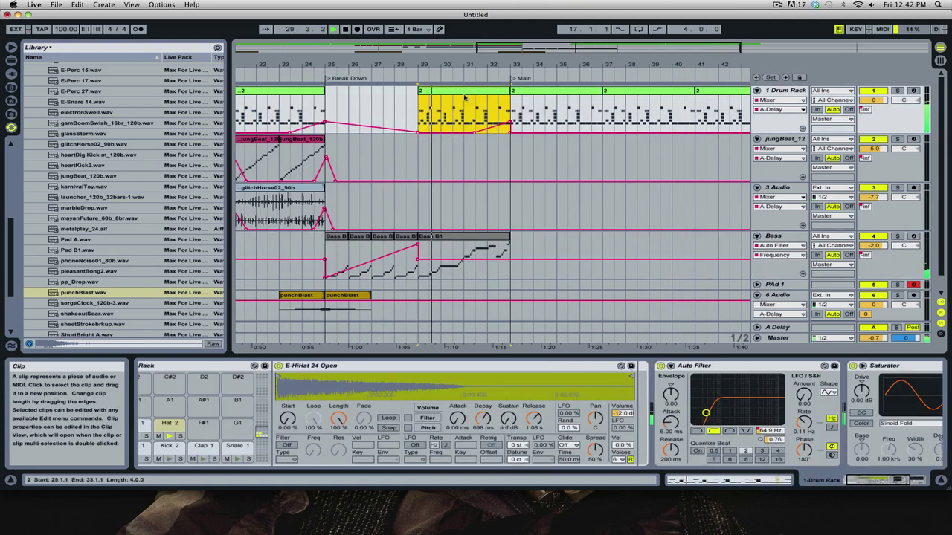
{"action": "left_click", "coordinate": [779, 99]}
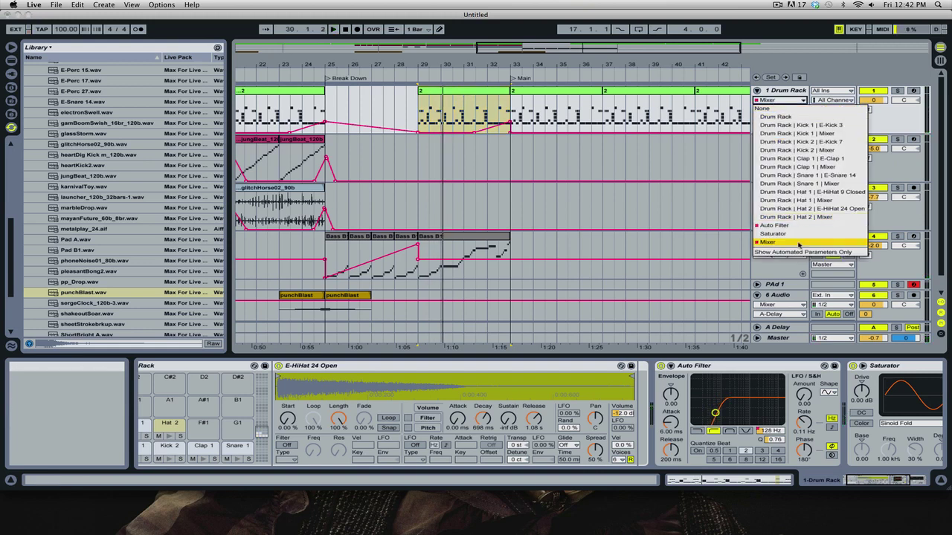
{"action": "left_click", "coordinate": [773, 225]}
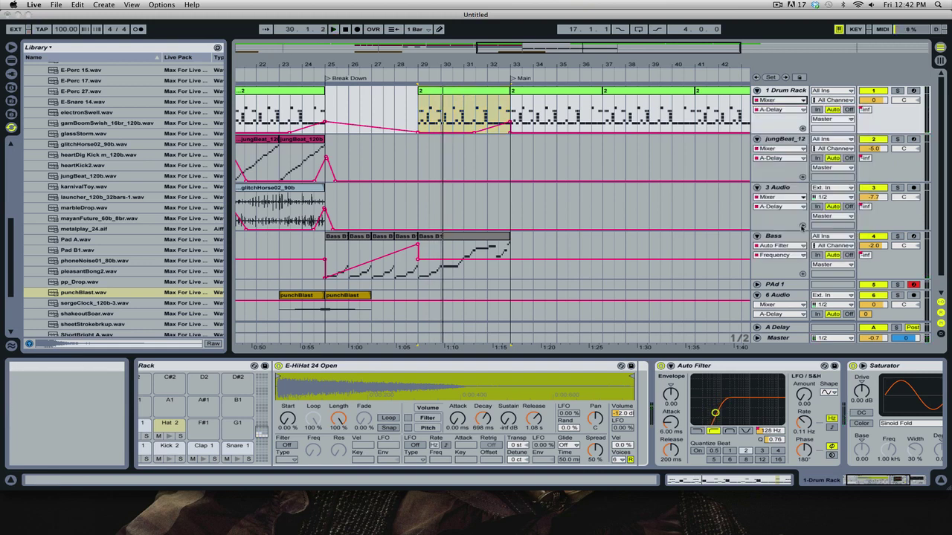
{"action": "left_click_drag", "start_coordinate": [419, 132], "coordinate": [420, 132]}
{"action": "left_click", "coordinate": [419, 132]}
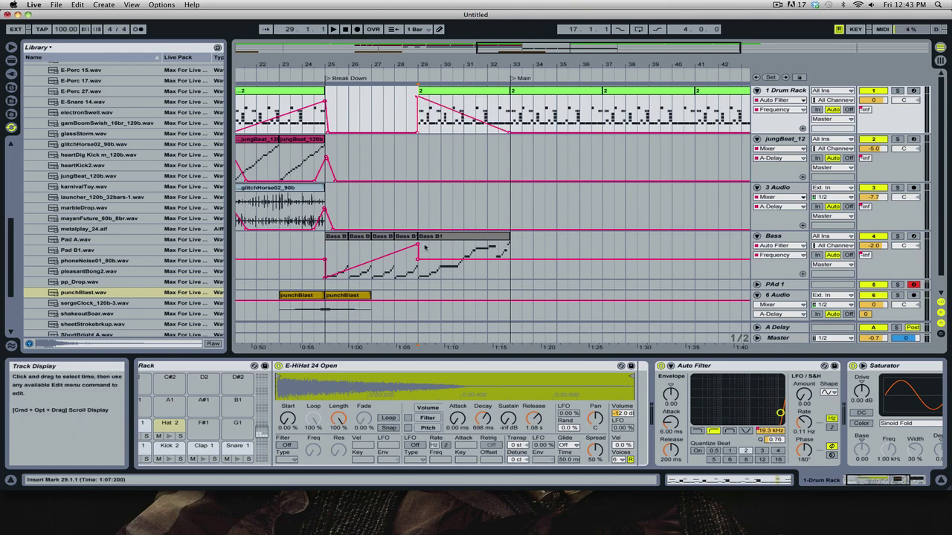
Automate the Bass track volume to rise from about -20.5 dB at bar 25 to -4.0 dB at bar 27, and play from bar 24.
{"action": "left_click", "coordinate": [336, 236]}
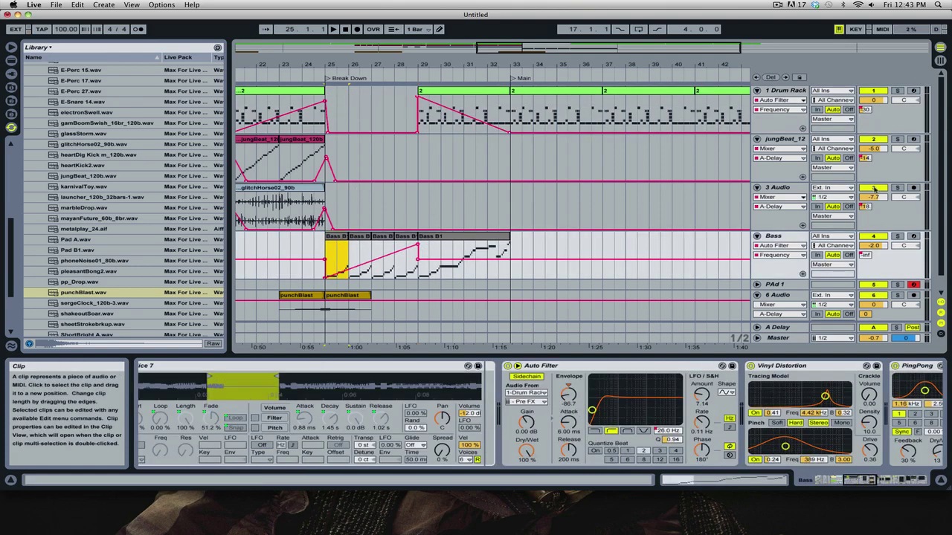
{"action": "left_click", "coordinate": [875, 245]}
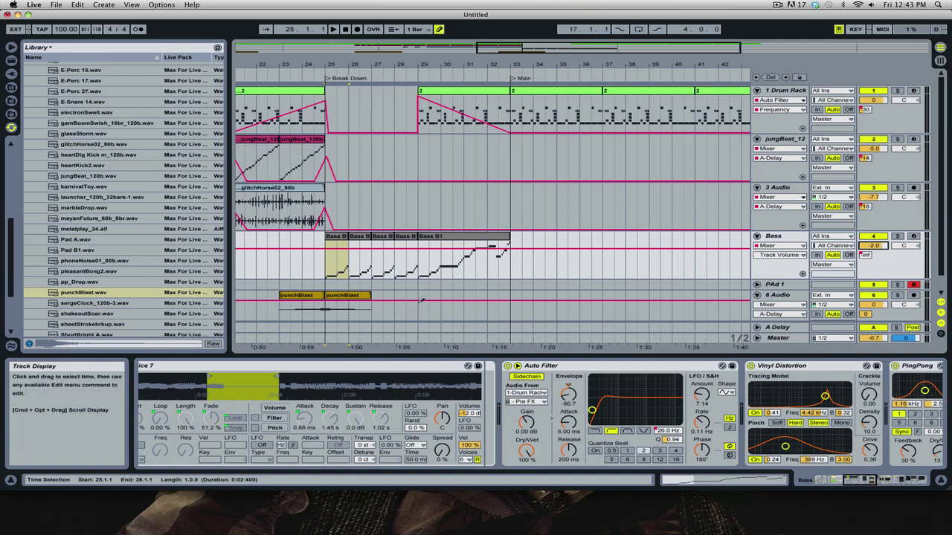
{"action": "left_click", "coordinate": [327, 265]}
{"action": "key", "text": "b"}
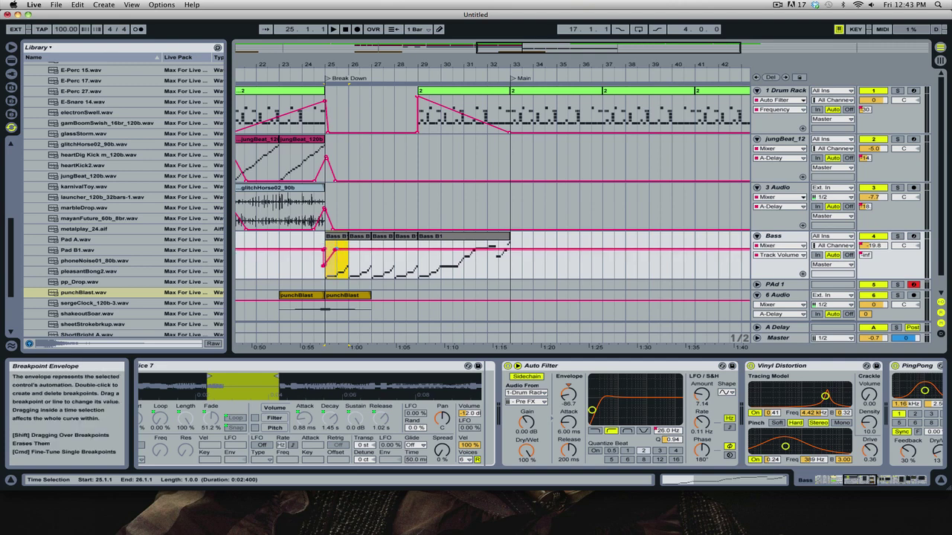
{"action": "key", "text": "super+z"}
{"action": "left_click_drag", "start_coordinate": [354, 251], "coordinate": [370, 250]}
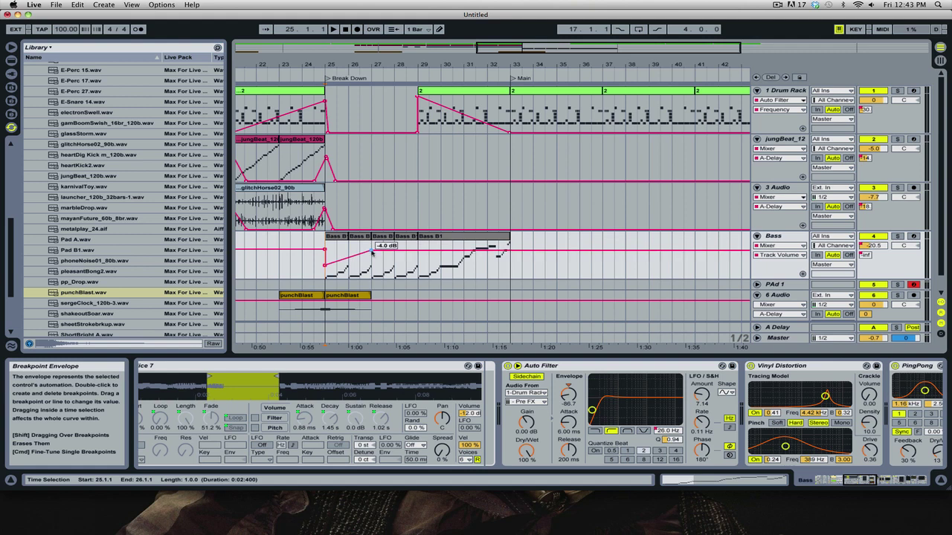
{"action": "key", "text": "space"}
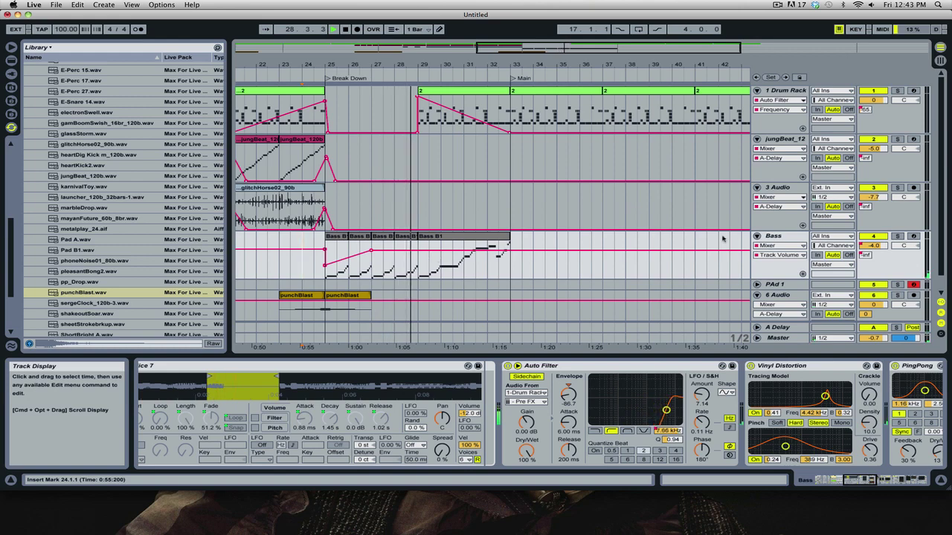
Lower the end point of the Bass Auto Filter frequency ramp at bar 29 to about 790 Hz, and play from bar 25.
{"action": "left_click", "coordinate": [777, 246]}
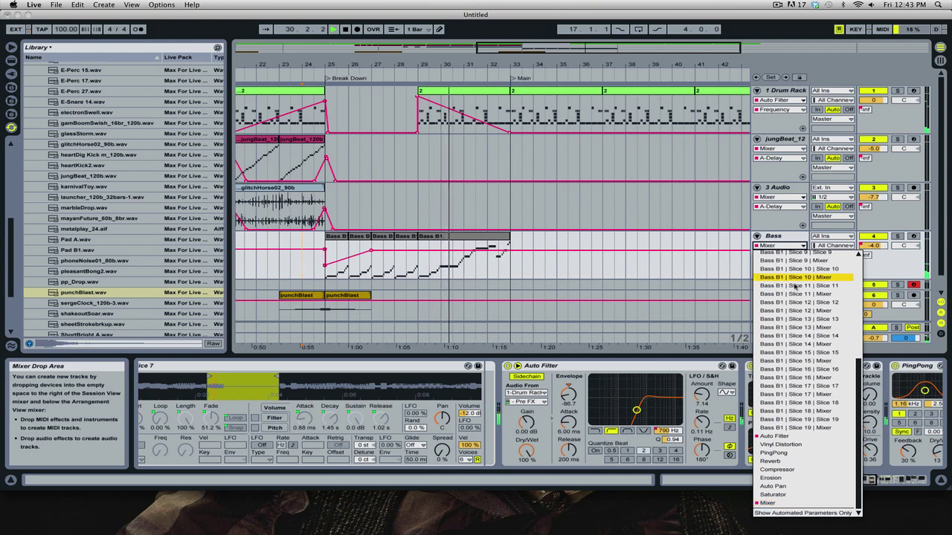
{"action": "scroll", "coordinate": [794, 285], "scroll_direction": "down", "scroll_amount": 10}
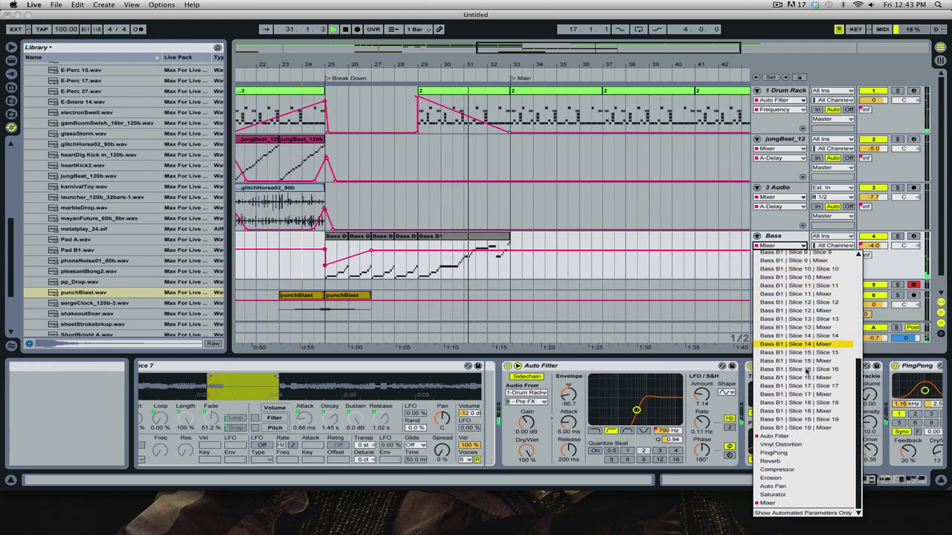
{"action": "left_click", "coordinate": [788, 437]}
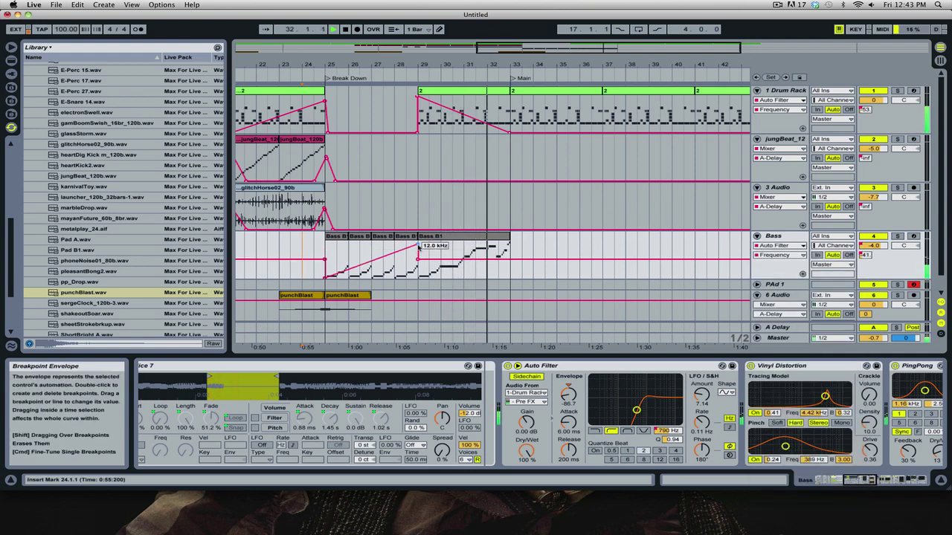
{"action": "left_click_drag", "start_coordinate": [417, 246], "coordinate": [417, 256]}
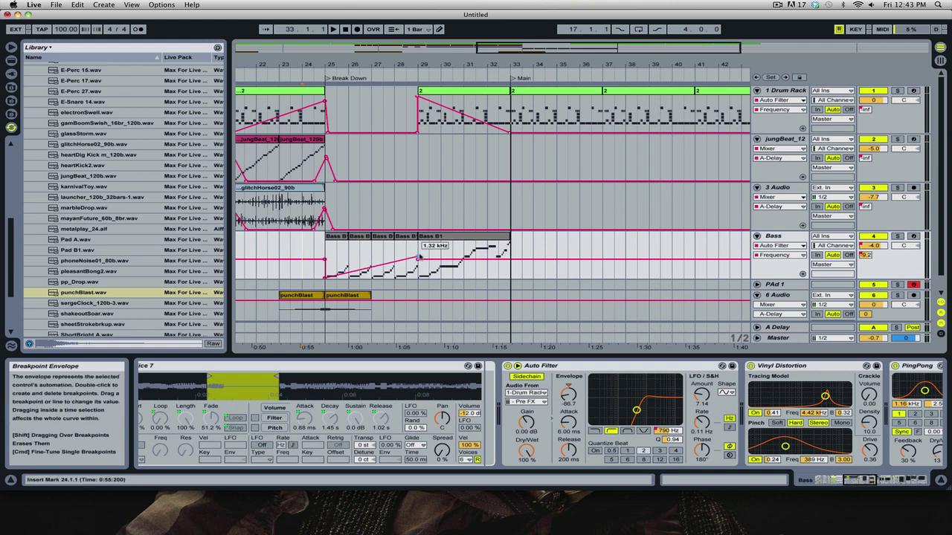
{"action": "left_click", "coordinate": [326, 249]}
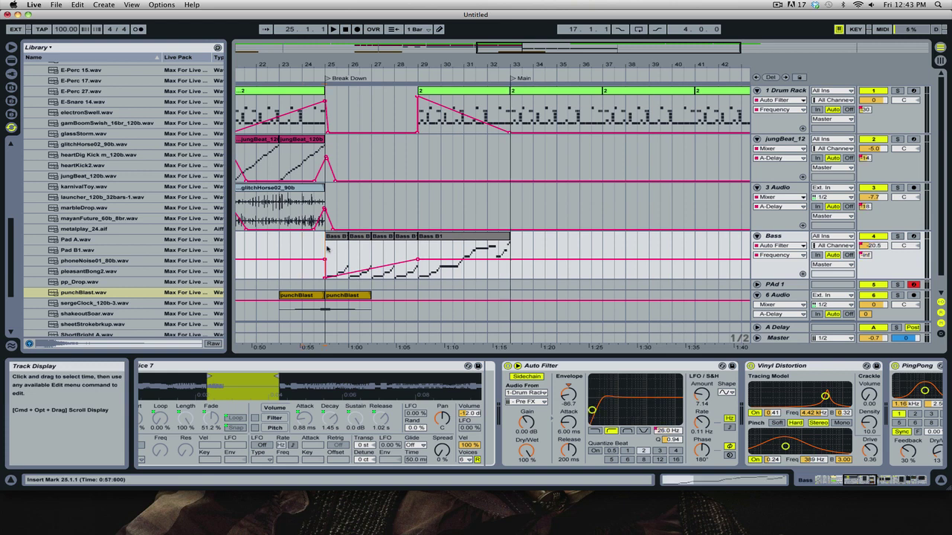
{"action": "key", "text": "space"}
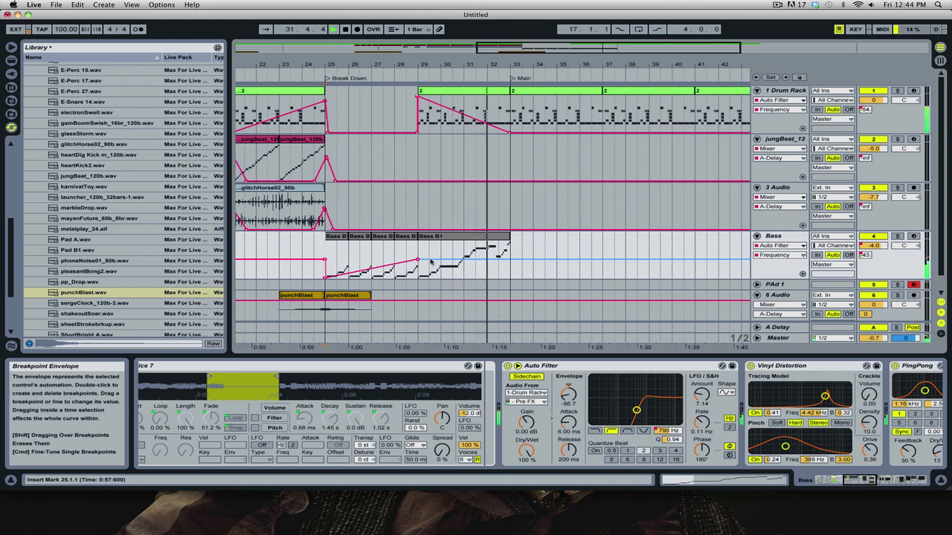
Copy the contents of the looped bars 17 to 21 to the second Main at bar 33, and copy the four-bar Bass B1 clip there.
{"action": "left_click", "coordinate": [446, 239]}
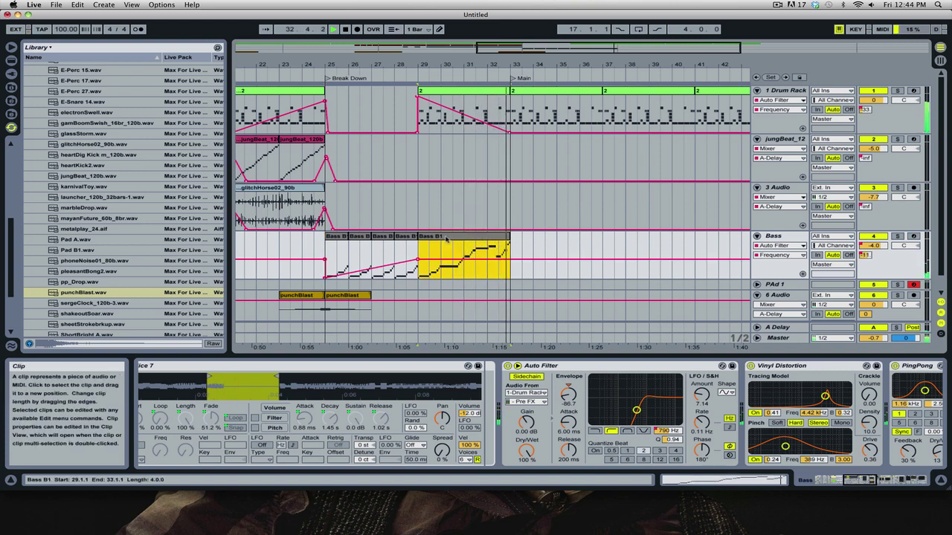
{"action": "left_click_drag", "start_coordinate": [399, 65], "coordinate": [399, 40]}
{"action": "left_click_drag", "start_coordinate": [329, 65], "coordinate": [424, 65]}
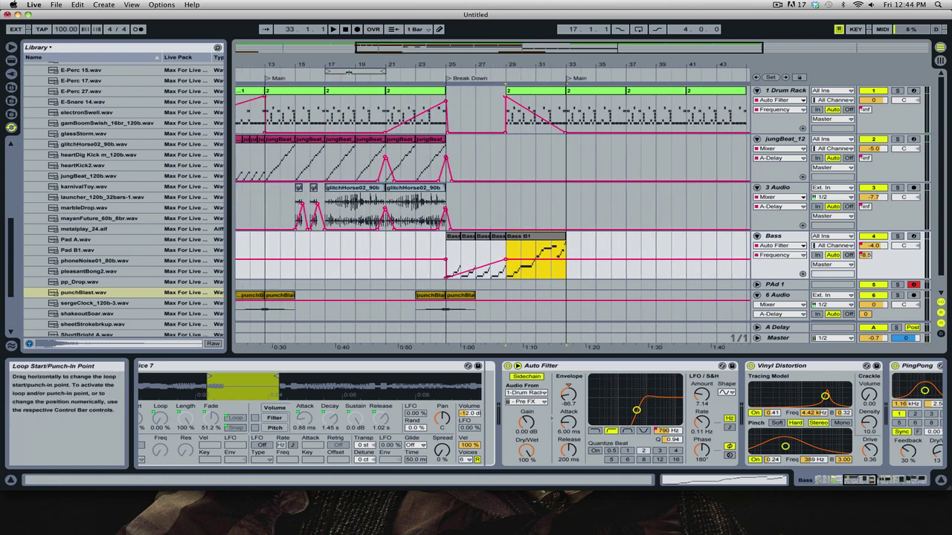
{"action": "left_click", "coordinate": [351, 72]}
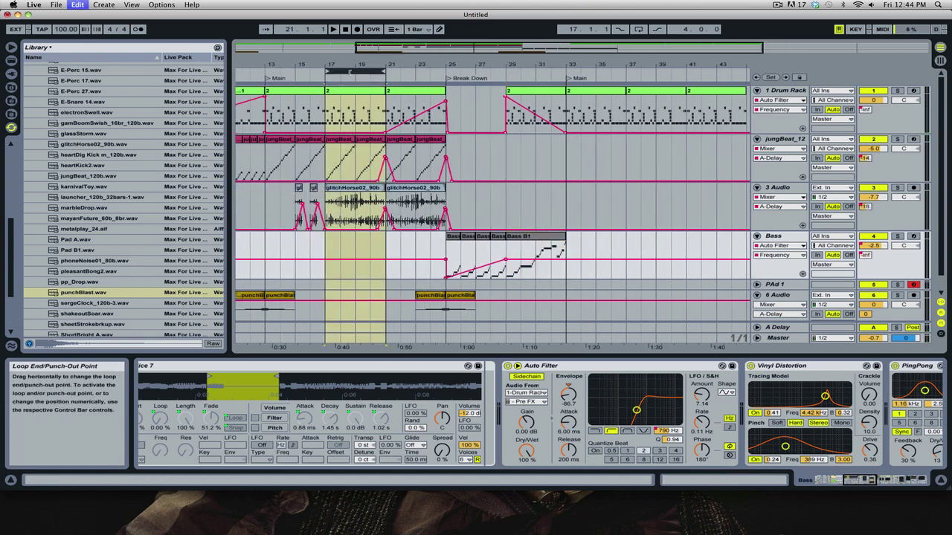
{"action": "left_click", "coordinate": [573, 91]}
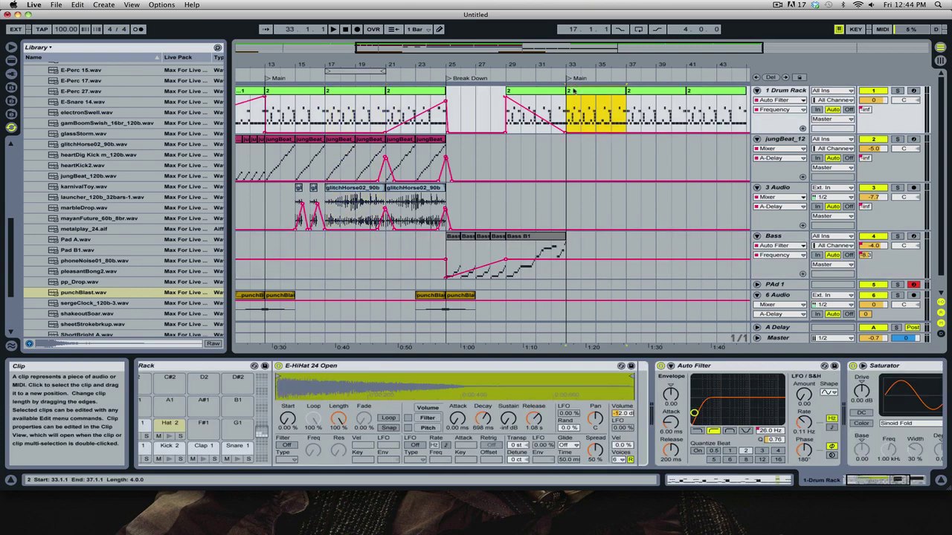
{"action": "key", "text": "super+v"}
{"action": "left_click", "coordinate": [562, 255]}
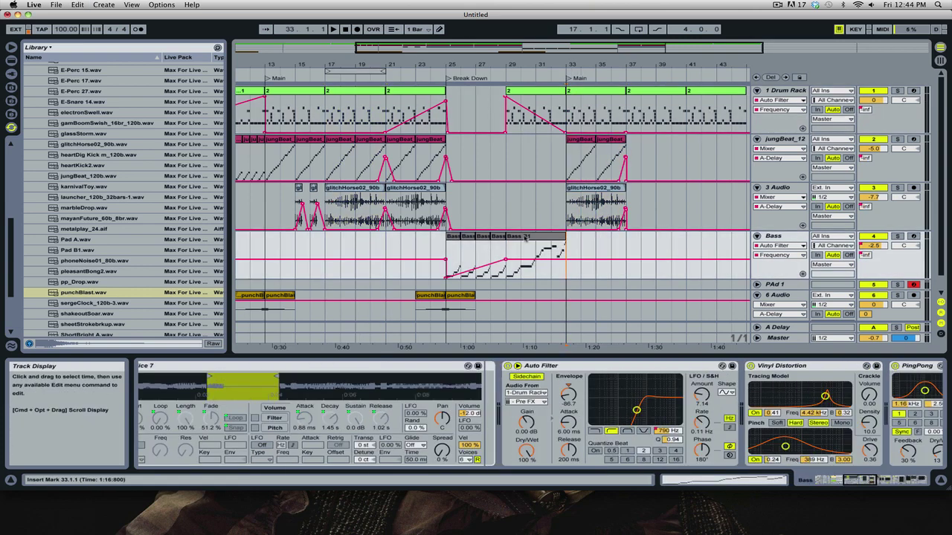
{"action": "mouse_move", "coordinate": [525, 237]}
{"action": "left_mouse_down"}
{"action": "mouse_move", "coordinate": [601, 237]}
{"action": "mouse_move", "coordinate": [589, 239]}
{"action": "left_mouse_up"}
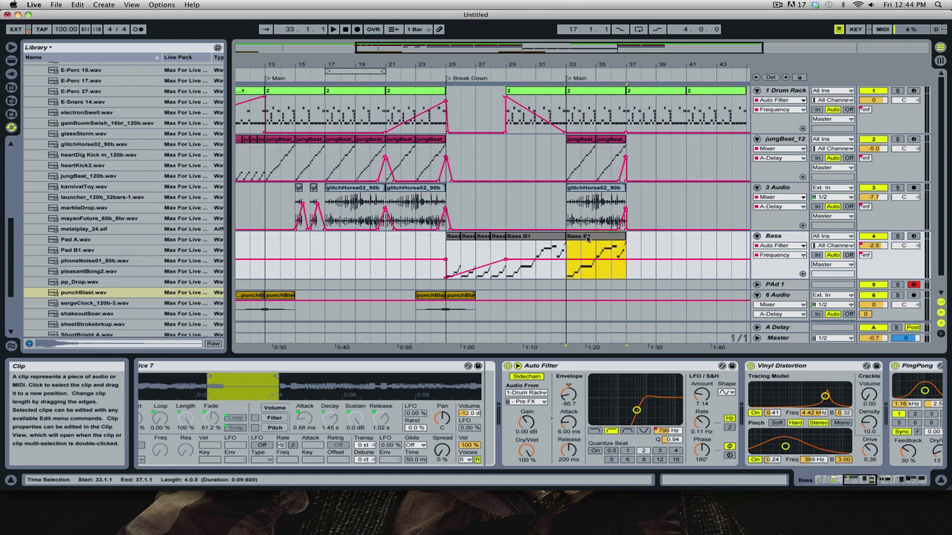
Copy the four bars starting at bar 33 on all tracks to bars 37 and 41 of the second Main section.
{"action": "left_click_drag", "start_coordinate": [614, 48], "coordinate": [767, 48]}
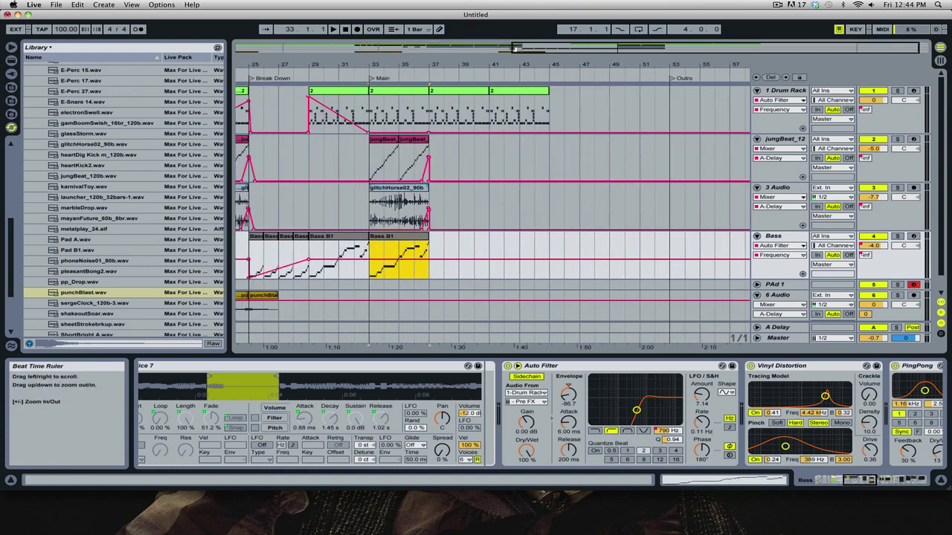
{"action": "left_click_drag", "start_coordinate": [513, 48], "coordinate": [238, 49]}
{"action": "left_click_drag", "start_coordinate": [396, 69], "coordinate": [620, 71]}
{"action": "key", "text": "super+v"}
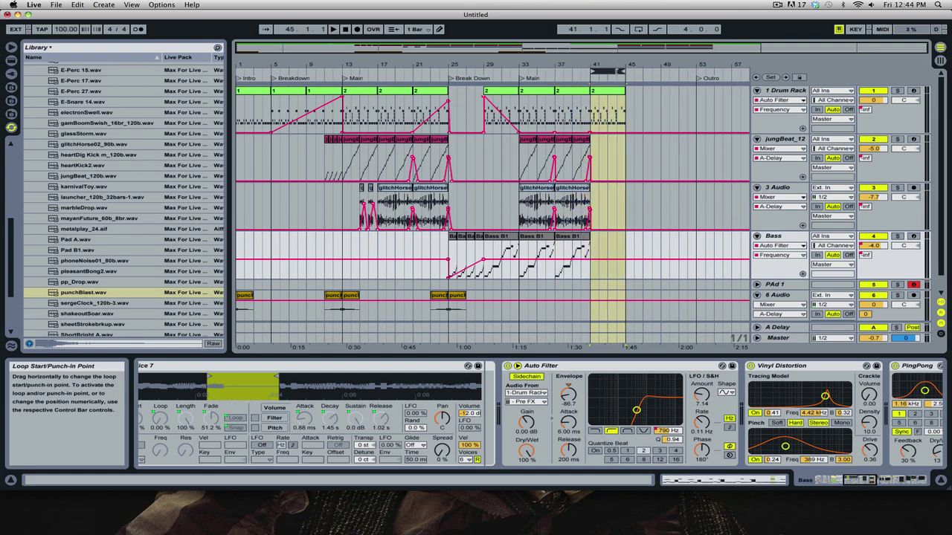
{"action": "key", "text": "super+v"}
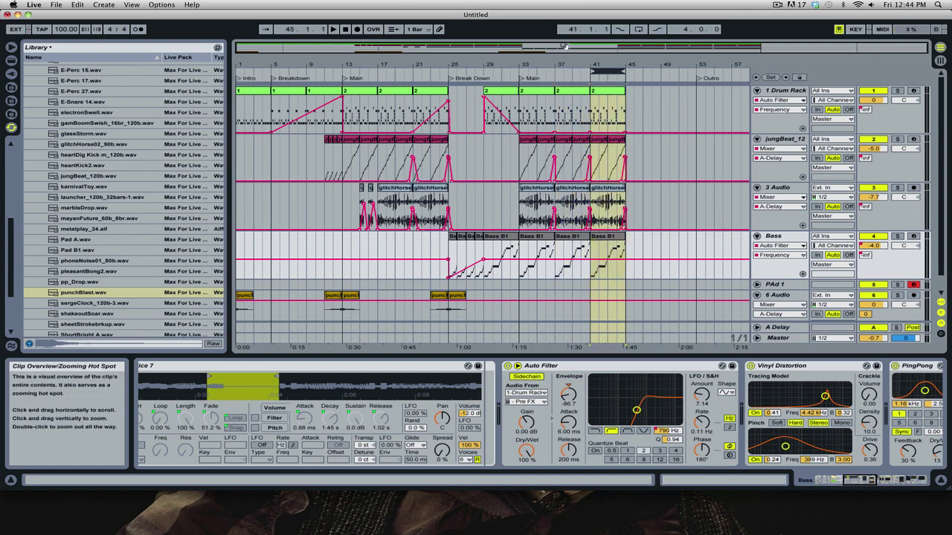
Paste the copied four-bar section on all tracks at bar 45 of the second Main section.
{"action": "left_click_drag", "start_coordinate": [564, 47], "coordinate": [625, 70]}
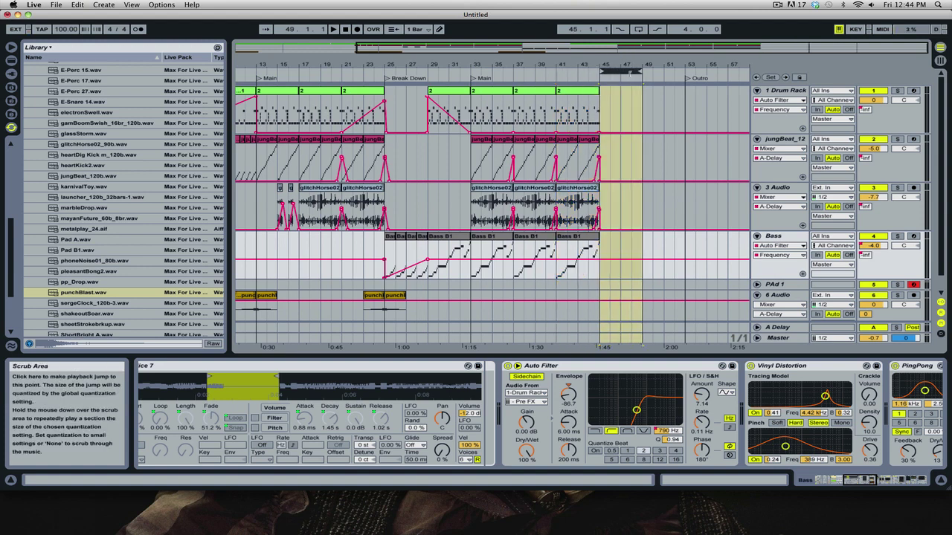
{"action": "key", "text": "super+v"}
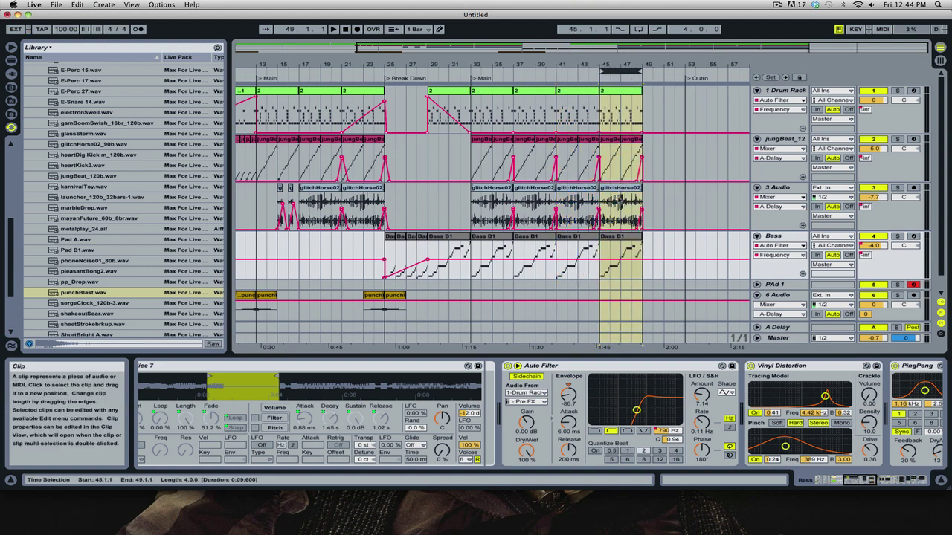
{"action": "left_click", "coordinate": [626, 318]}
{"action": "left_click_drag", "start_coordinate": [462, 50], "coordinate": [463, 51]}
{"action": "left_click_drag", "start_coordinate": [356, 65], "coordinate": [449, 52]}
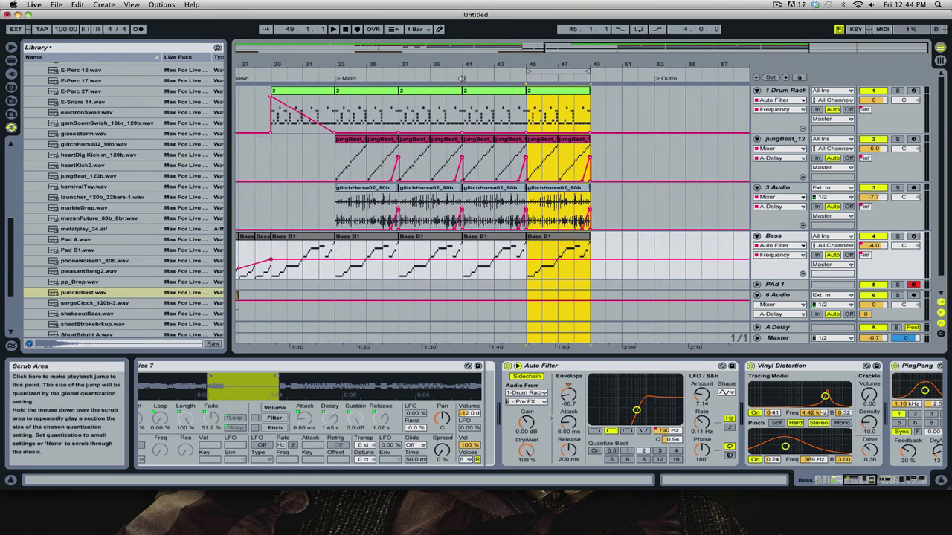
Bring the Pad B1 clip from the Session view into the arrangement at bar 41 of the PAd 1 track, and unfold that track.
{"action": "key", "text": "Tab"}
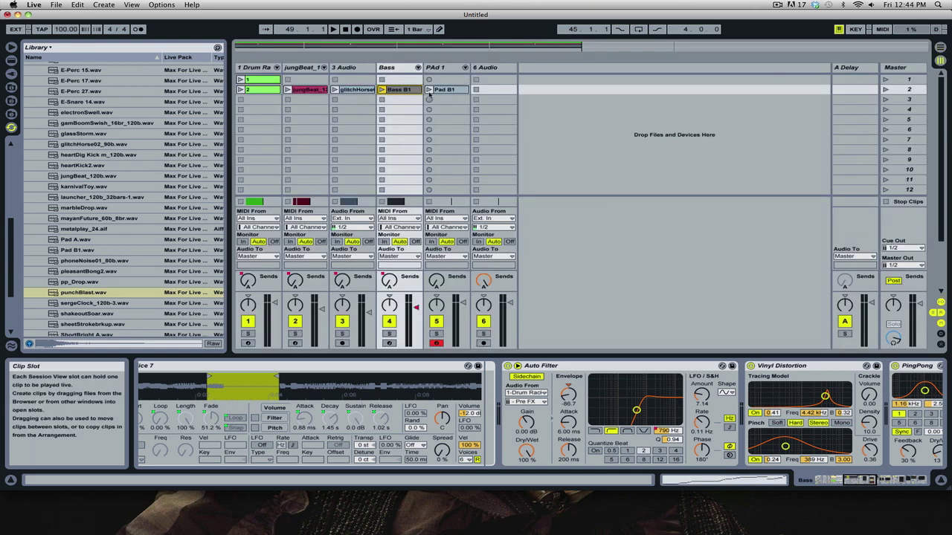
{"action": "key", "text": "Tab"}
{"action": "left_click", "coordinate": [468, 227]}
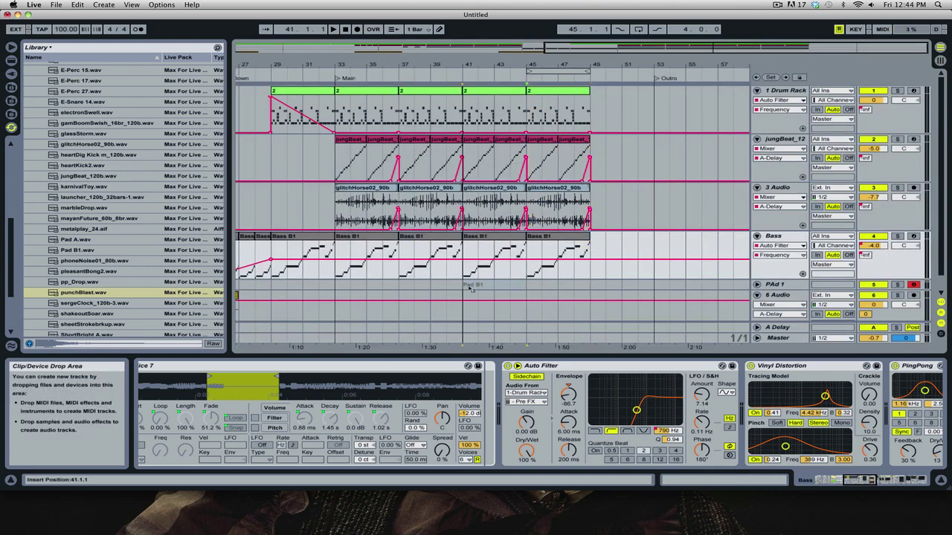
{"action": "left_click", "coordinate": [555, 282]}
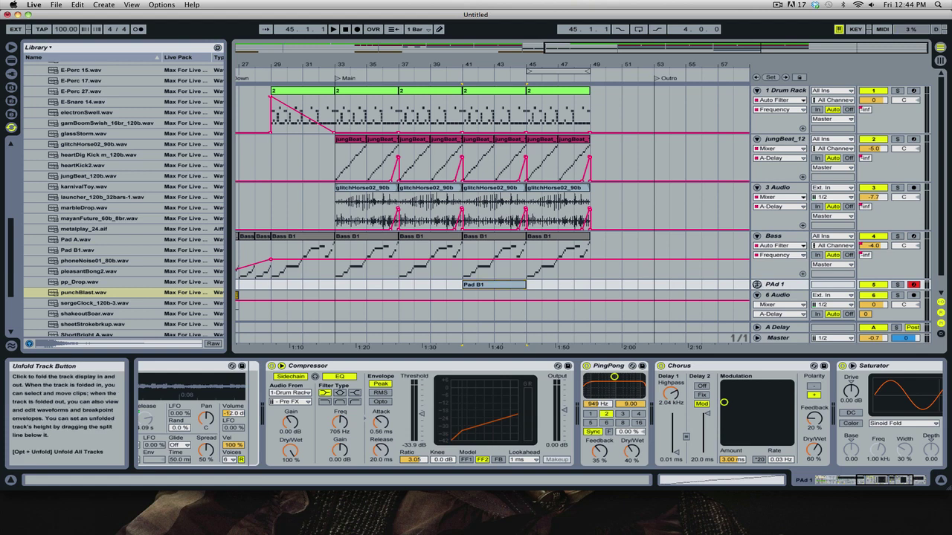
{"action": "left_click", "coordinate": [757, 284]}
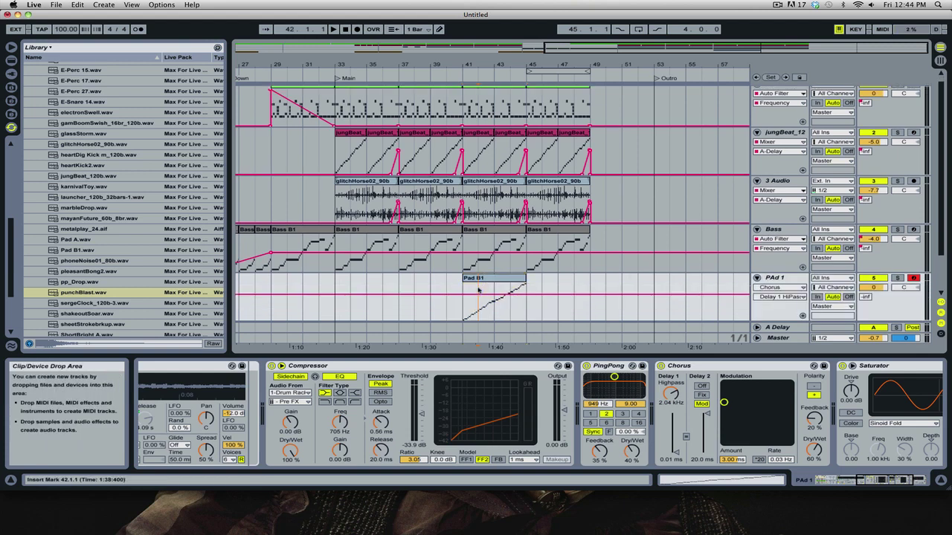
Copy the first bar of Pad B1 to bars 33 and 37, and duplicate the full clip to bars 45, 49 and 53.
{"action": "left_click_drag", "start_coordinate": [480, 286], "coordinate": [349, 281]}
{"action": "left_click", "coordinate": [489, 278]}
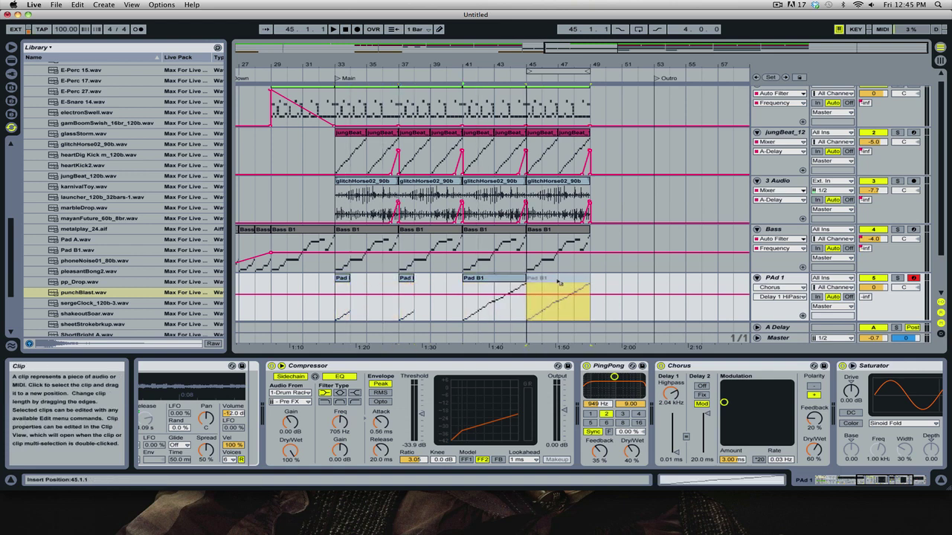
{"action": "key", "text": "super+d"}
{"action": "key", "text": "super+d"}
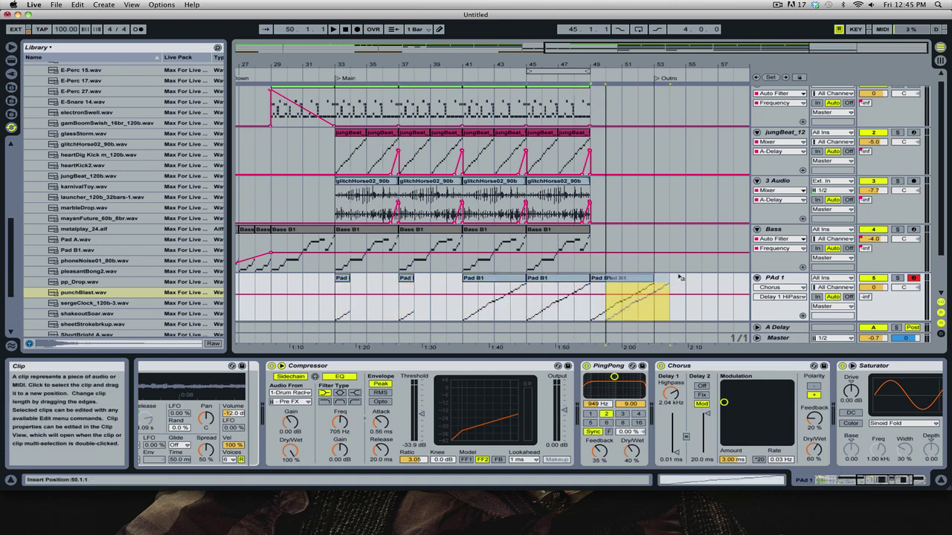
{"action": "key", "text": "super+d"}
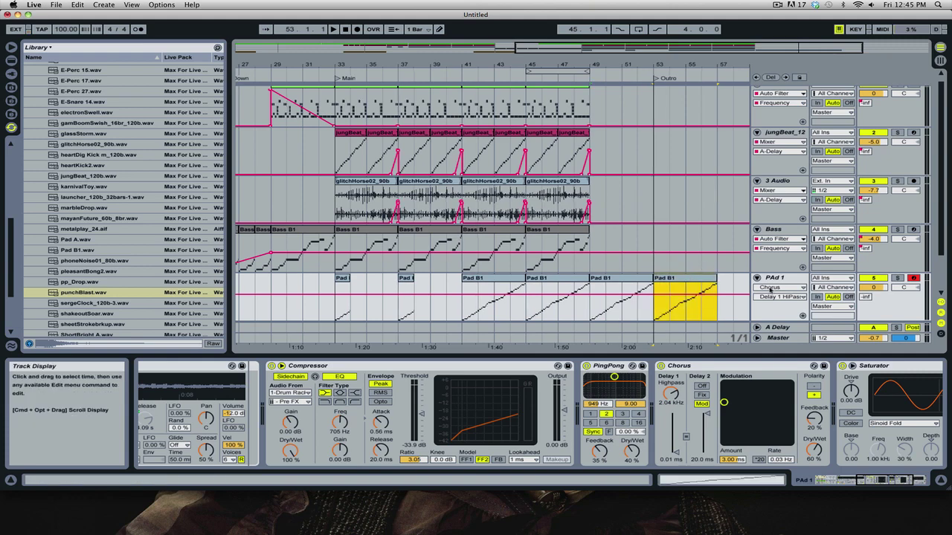
Show Slice 1's Filter Freq automation on the PAd 1 track and draw one-bar dips at bars 33, 37 and 41.
{"action": "left_click", "coordinate": [770, 287]}
{"action": "left_click", "coordinate": [898, 269]}
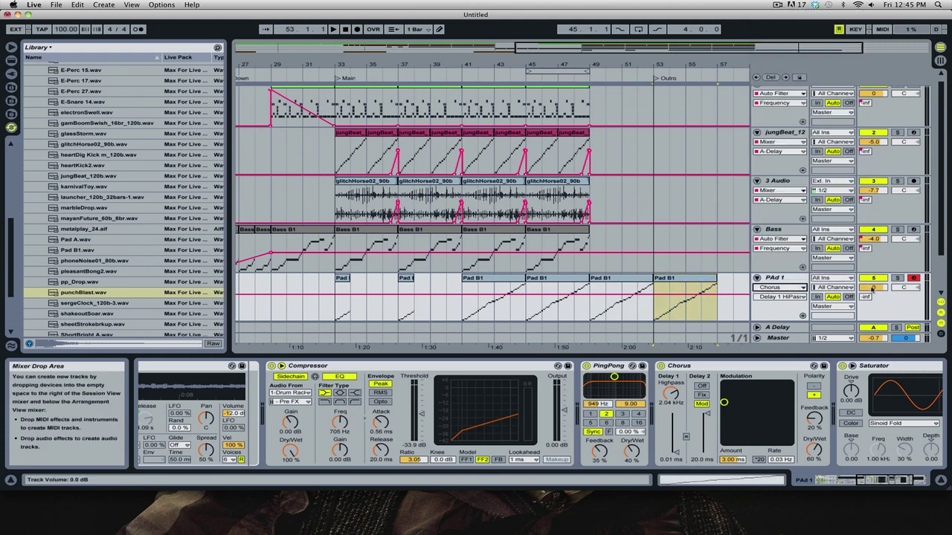
{"action": "left_click", "coordinate": [788, 279]}
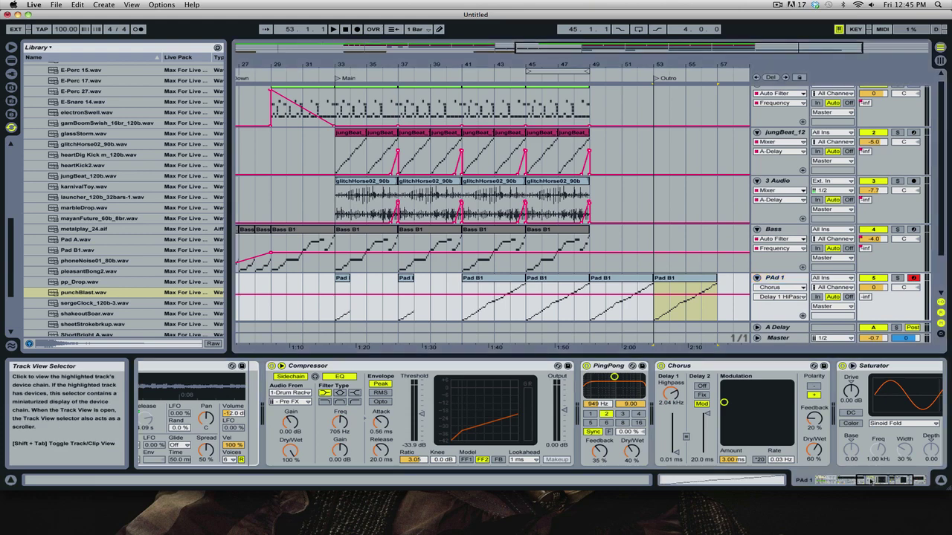
{"action": "left_click_drag", "start_coordinate": [859, 480], "coordinate": [817, 479]}
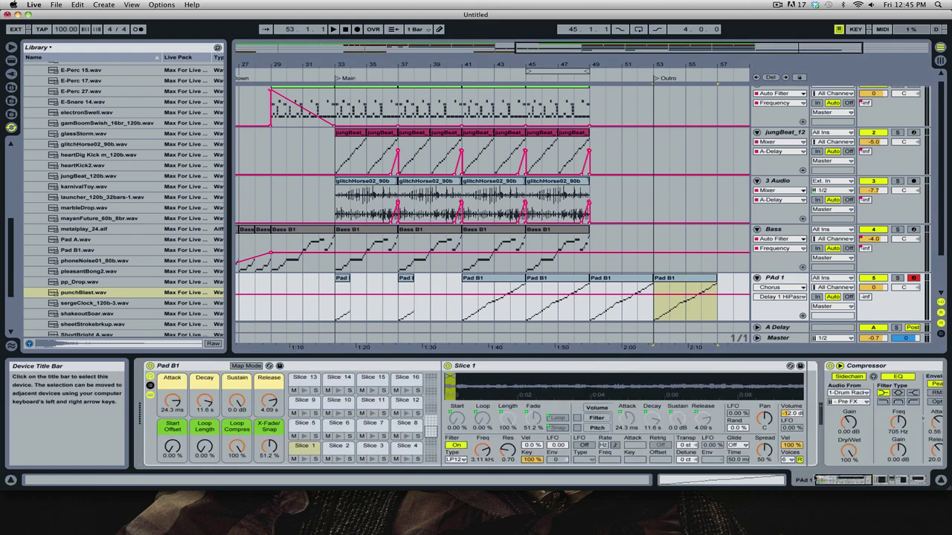
{"action": "left_click", "coordinate": [481, 450]}
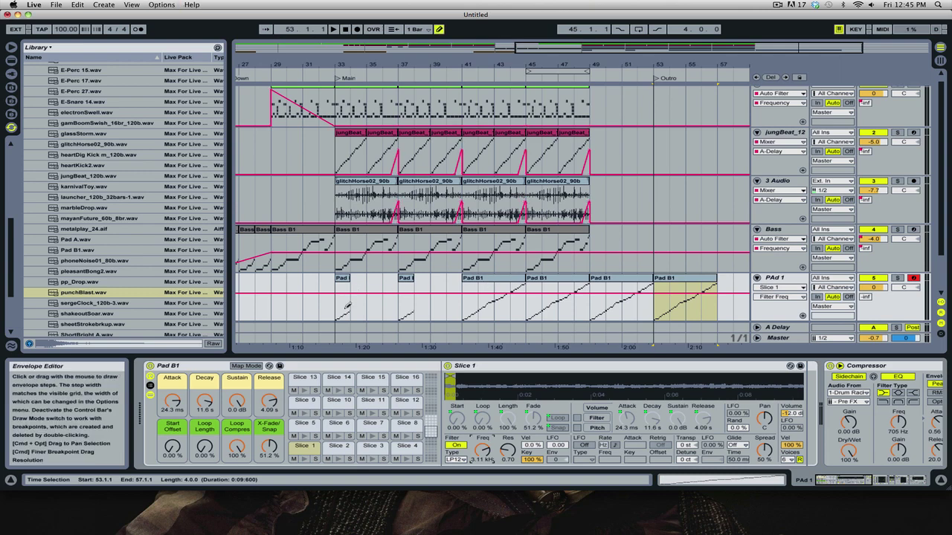
{"action": "left_click", "coordinate": [344, 300]}
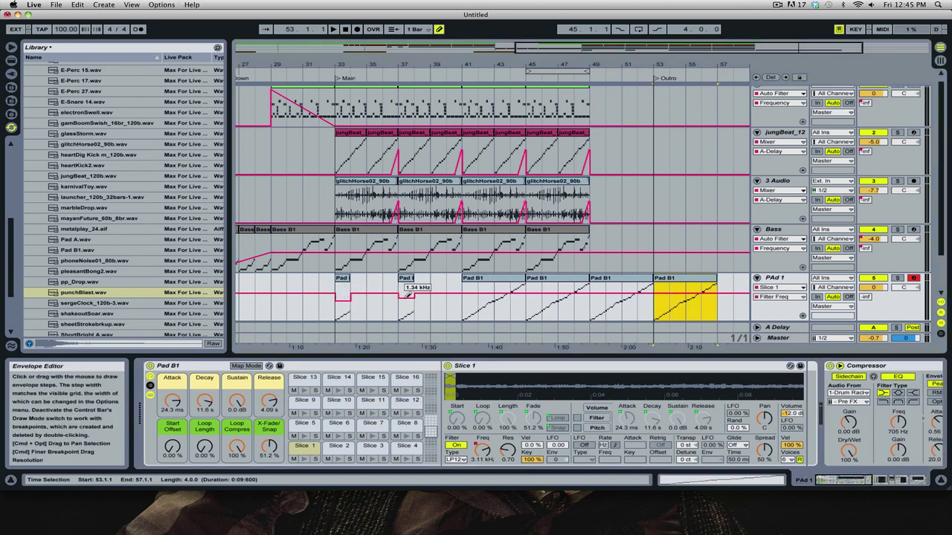
Turn the Filter Freq dip at bar 41 into a ramp rising to about 5.13 kHz at bar 53.
{"action": "key", "text": "super+b"}
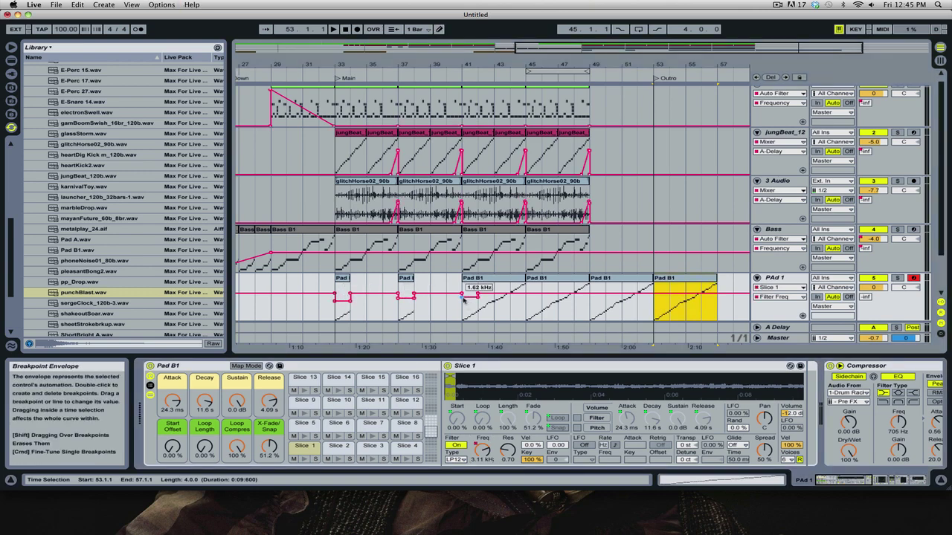
{"action": "left_click", "coordinate": [477, 296]}
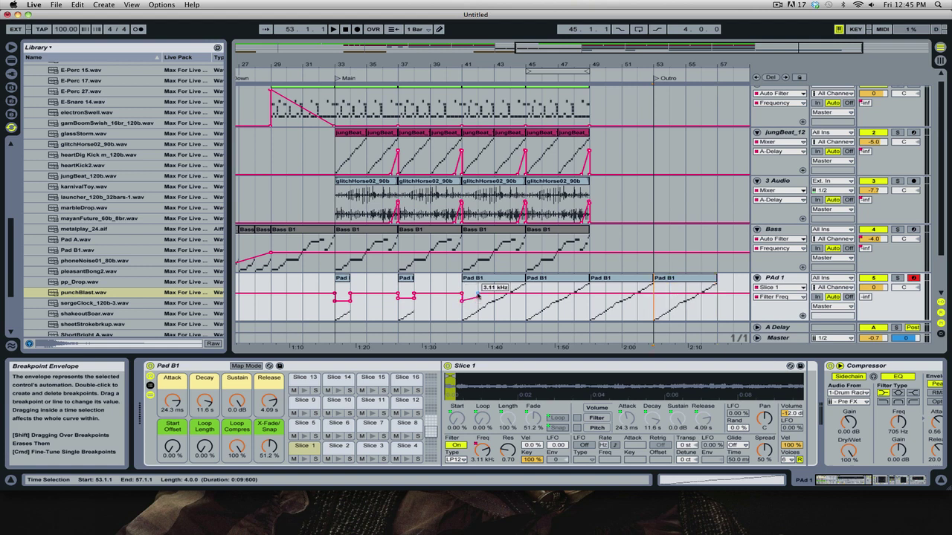
{"action": "left_click_drag", "start_coordinate": [478, 295], "coordinate": [654, 290]}
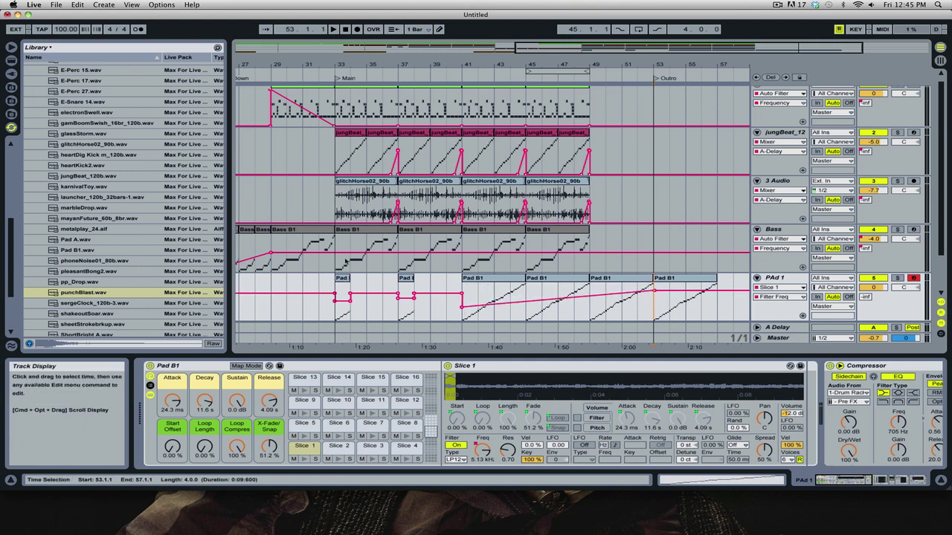
Play from bar 25 and copy the punchBlast clip pair to bars 31 and 33, and the first punchBlast clip to bar 39.
{"action": "left_click_drag", "start_coordinate": [569, 46], "coordinate": [565, 52]}
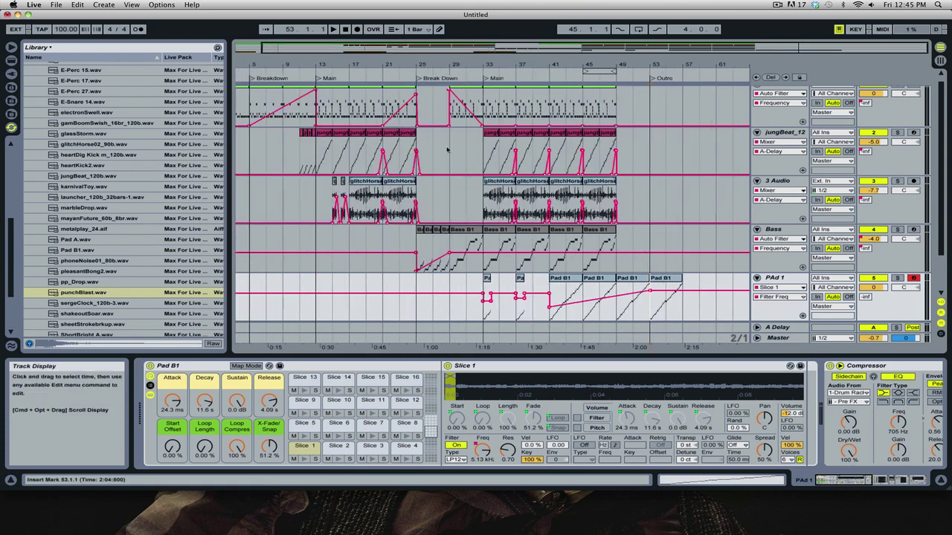
{"action": "left_click", "coordinate": [419, 148]}
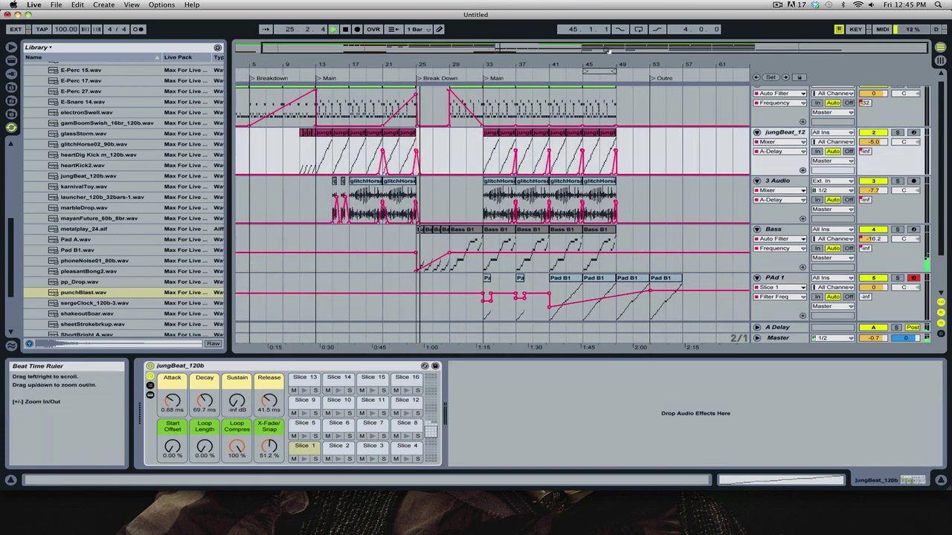
{"action": "mouse_move", "coordinate": [606, 47]}
{"action": "left_mouse_down"}
{"action": "mouse_move", "coordinate": [606, 62]}
{"action": "mouse_move", "coordinate": [606, 48]}
{"action": "left_mouse_up"}
{"action": "scroll", "coordinate": [457, 234], "scroll_direction": "down", "scroll_amount": 3}
{"action": "left_click", "coordinate": [401, 277]}
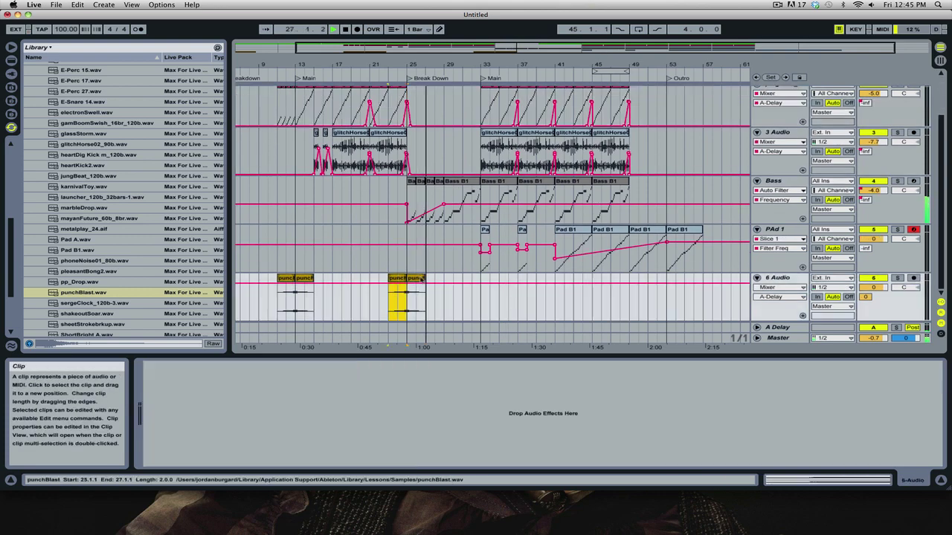
{"action": "left_click_drag", "start_coordinate": [420, 279], "coordinate": [549, 283]}
{"action": "left_click", "coordinate": [502, 278]}
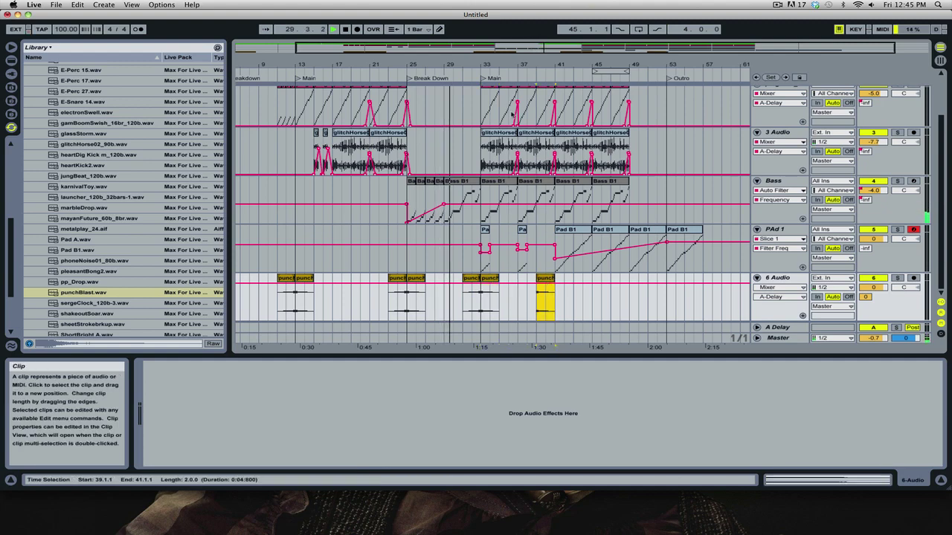
Duplicate bar 41 of the glitchHorse02_90b clip on the 3 Audio track to bars 42 and 43.
{"action": "left_click_drag", "start_coordinate": [643, 52], "coordinate": [645, 84]}
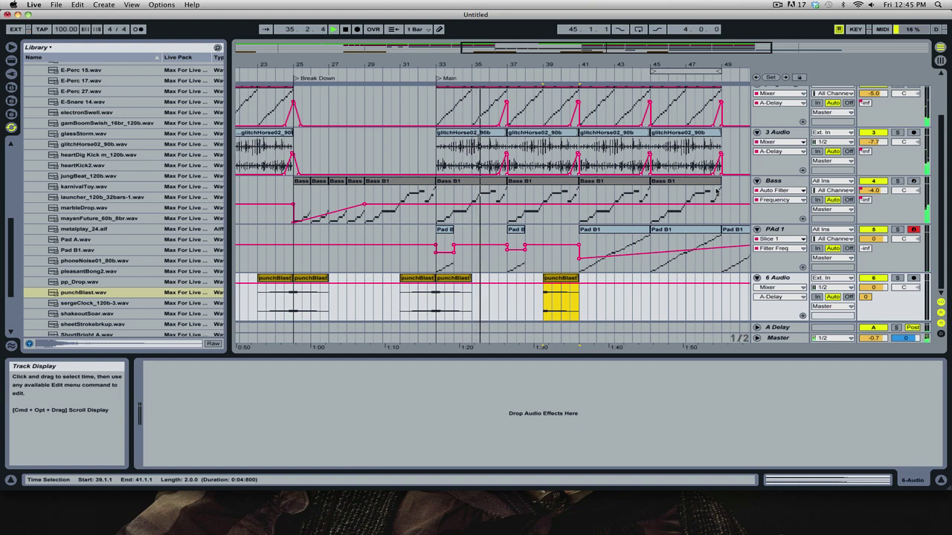
{"action": "left_click_drag", "start_coordinate": [581, 147], "coordinate": [597, 149]}
{"action": "key", "text": "super+d"}
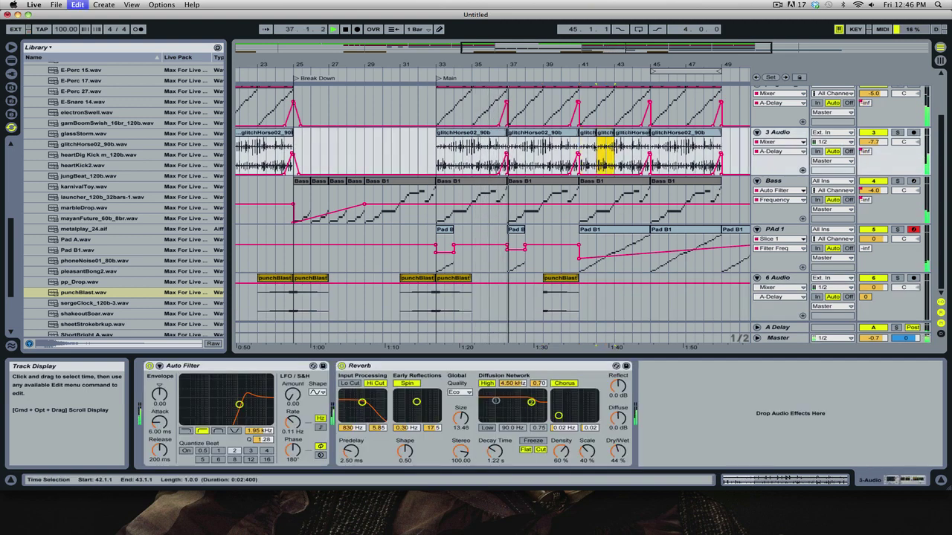
{"action": "key", "text": "super+d"}
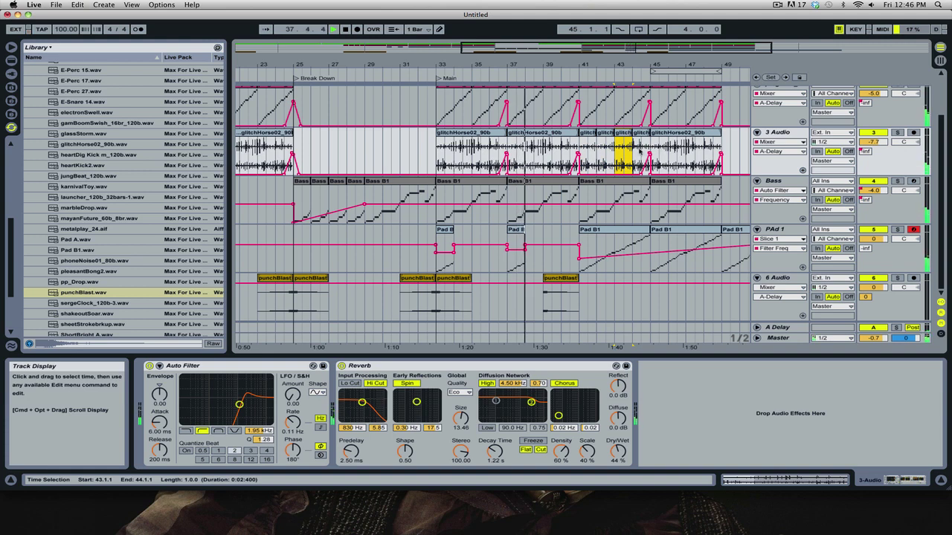
Copy the half-bar glitchHorse02_90b segment with its A-Delay spike to bars 42, 43 and 46, and twice into bar 47.
{"action": "left_click_drag", "start_coordinate": [651, 150], "coordinate": [623, 151]}
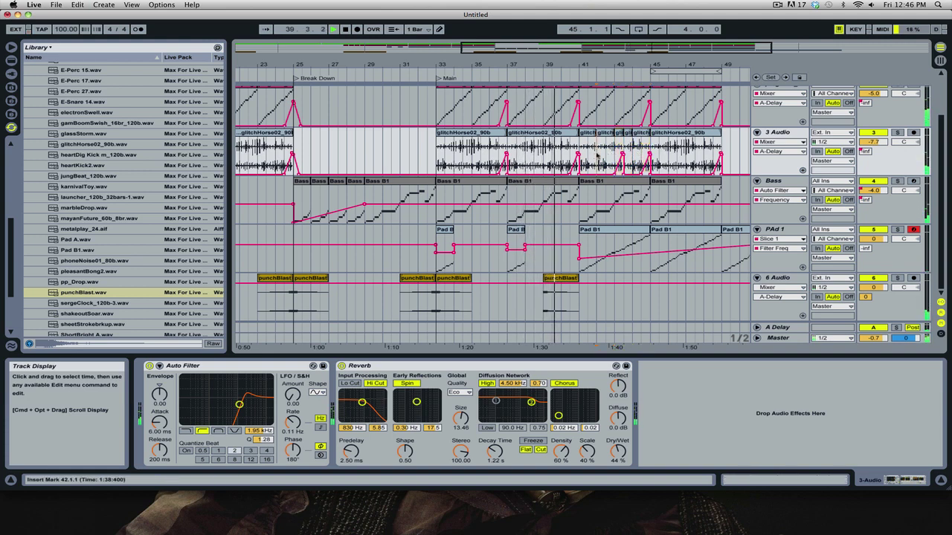
{"action": "left_click", "coordinate": [676, 154]}
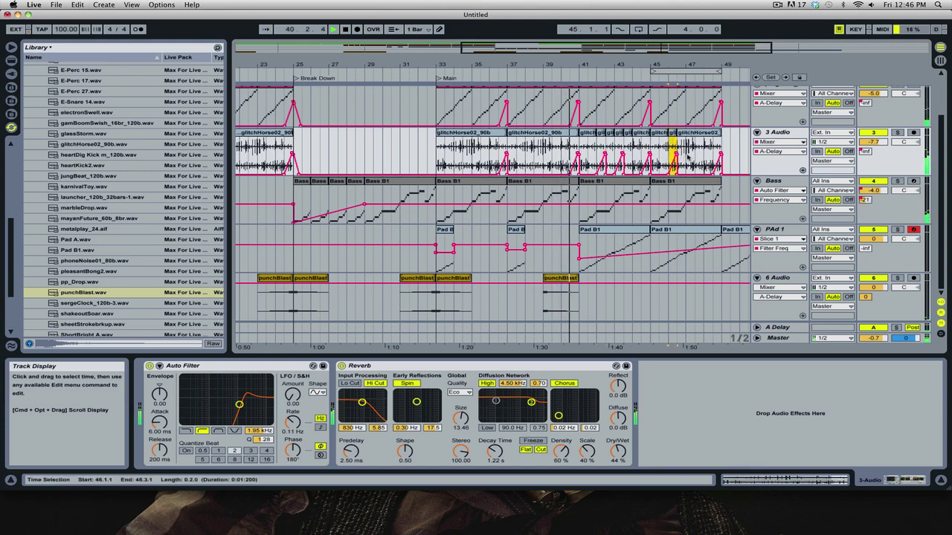
{"action": "left_click_drag", "start_coordinate": [687, 149], "coordinate": [695, 145]}
{"action": "key", "text": "super+d"}
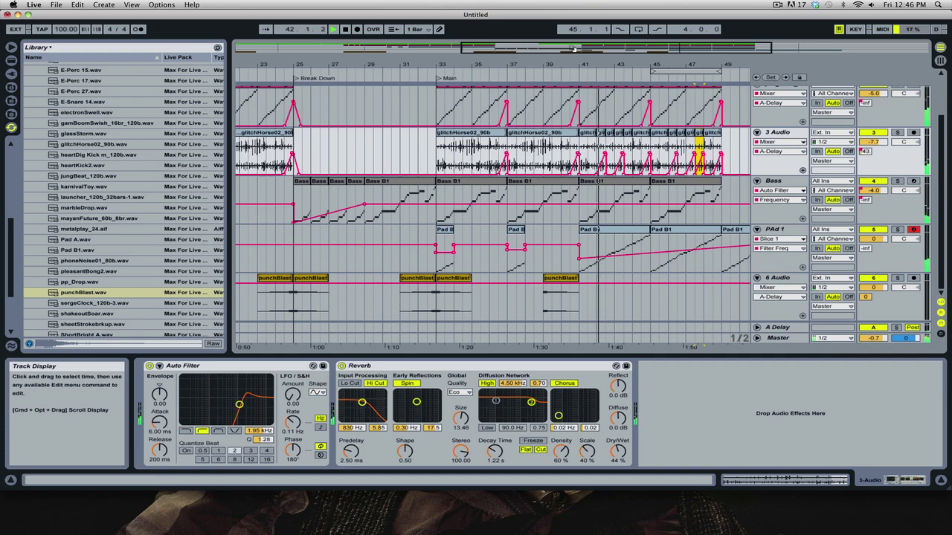
Duplicate the four bars starting at bar 45 on the Drum Rack through Bass tracks to bars 49 and 53.
{"action": "left_click_drag", "start_coordinate": [676, 48], "coordinate": [806, 49]}
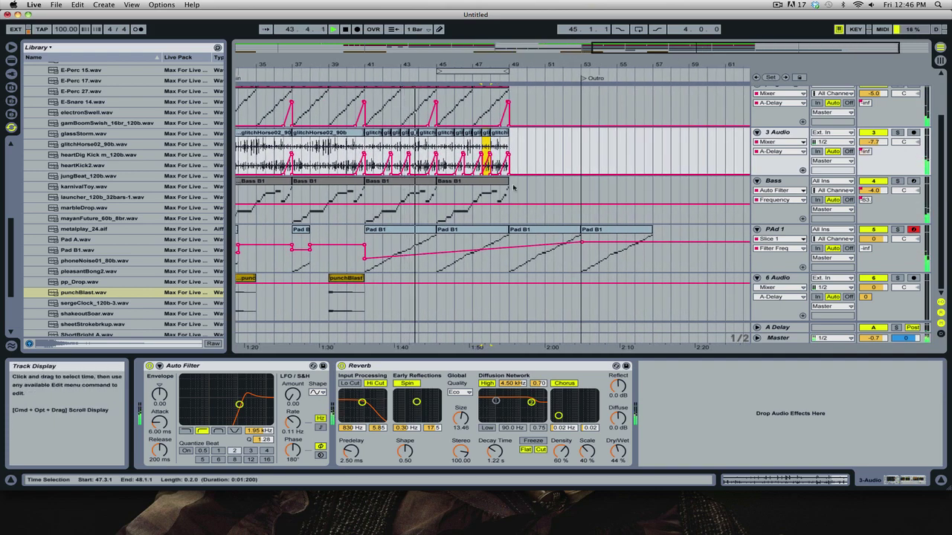
{"action": "scroll", "coordinate": [513, 188], "scroll_direction": "up", "scroll_amount": 2}
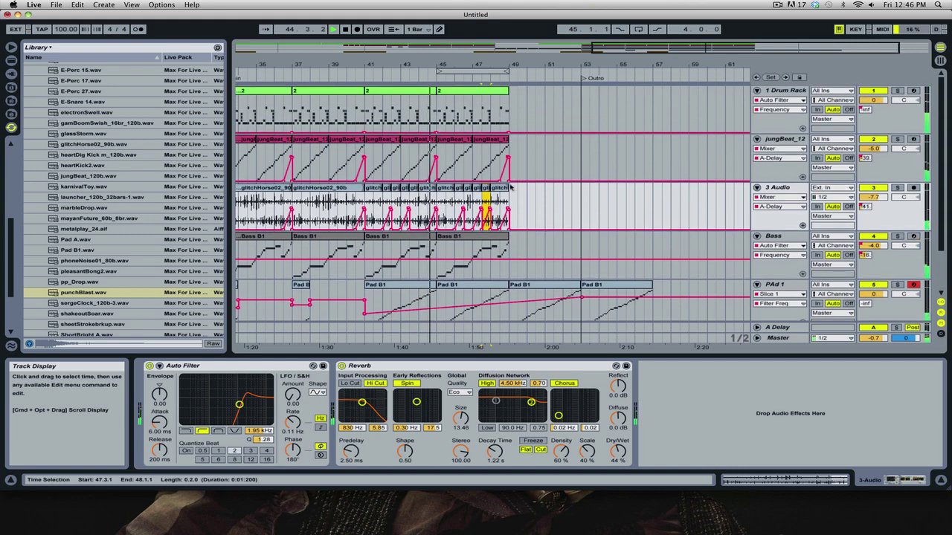
{"action": "left_click", "coordinate": [478, 87]}
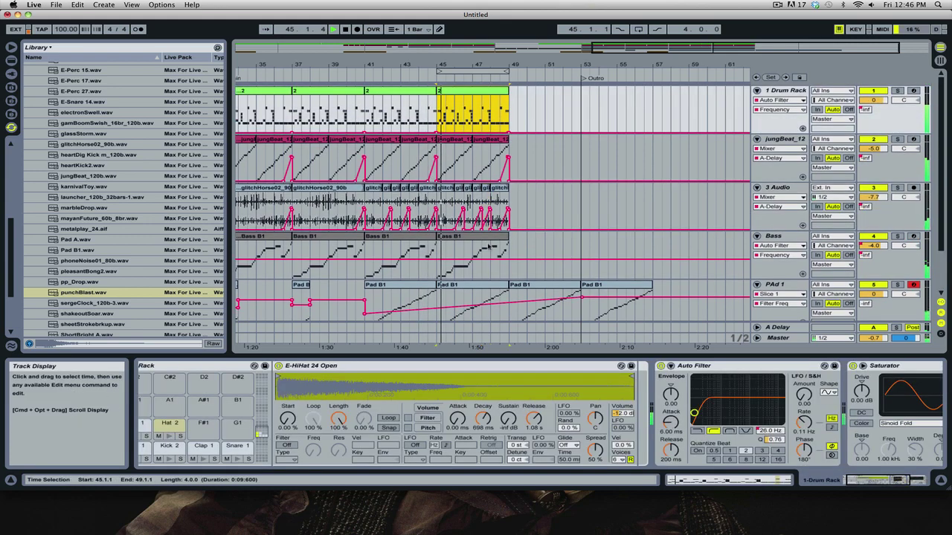
{"action": "left_click", "coordinate": [489, 238], "text": "shift"}
{"action": "key", "text": "super+d"}
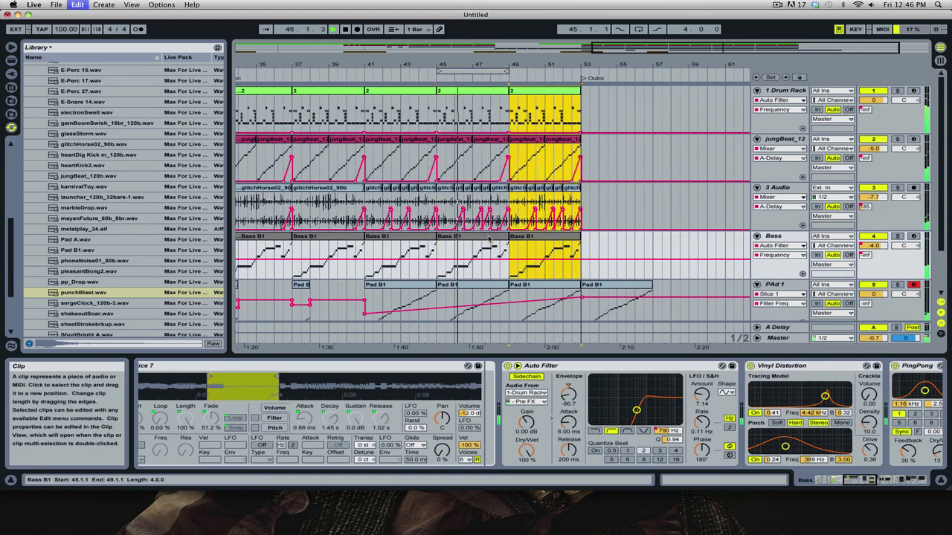
{"action": "key", "text": "super+d"}
Duplicate the Pad B1 clip at bar 53 on the PAd 1 track to bar 57.
{"action": "left_click_drag", "start_coordinate": [635, 49], "coordinate": [664, 50]}
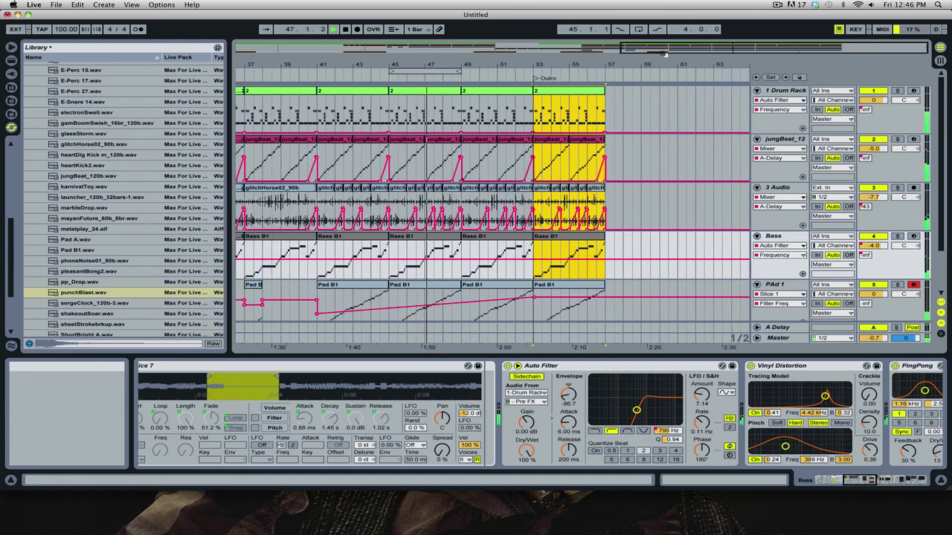
{"action": "scroll", "coordinate": [632, 259], "scroll_direction": "down", "scroll_amount": 3}
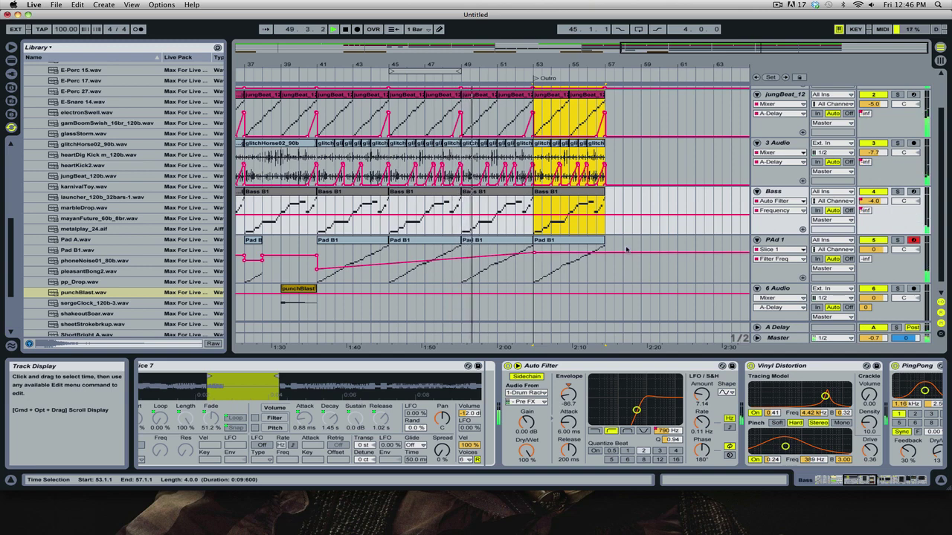
{"action": "left_click", "coordinate": [626, 250]}
{"action": "left_click", "coordinate": [582, 241]}
{"action": "key", "text": "super+d"}
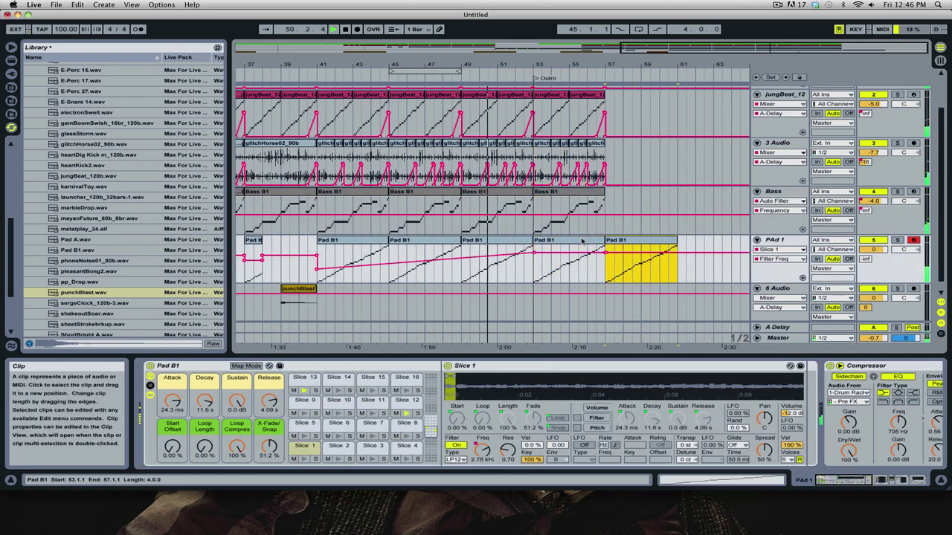
Duplicate the Pad B1 clip to bar 61 and the four glitchHorse02_90b bars starting at bar 53 to bars 57 and 61.
{"action": "key", "text": "super+d"}
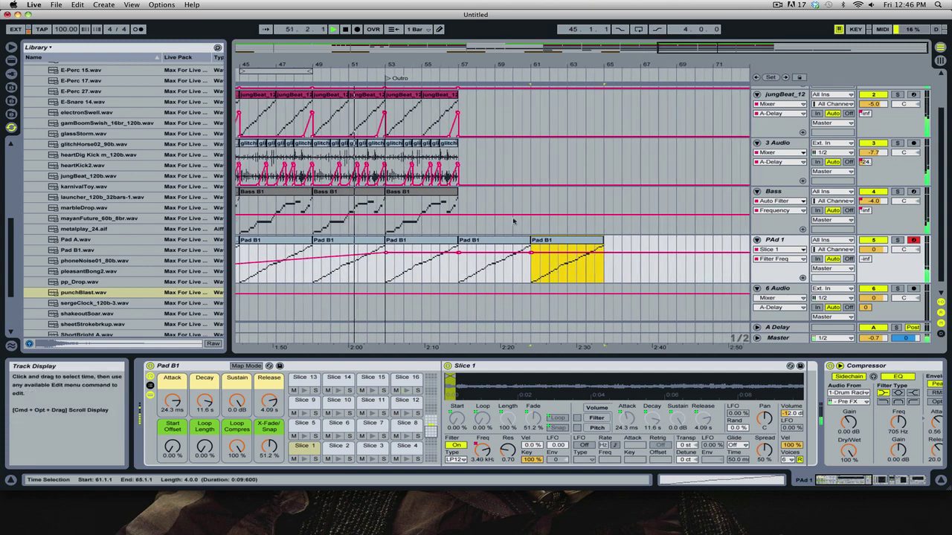
{"action": "scroll", "coordinate": [513, 221], "scroll_direction": "up", "scroll_amount": 3}
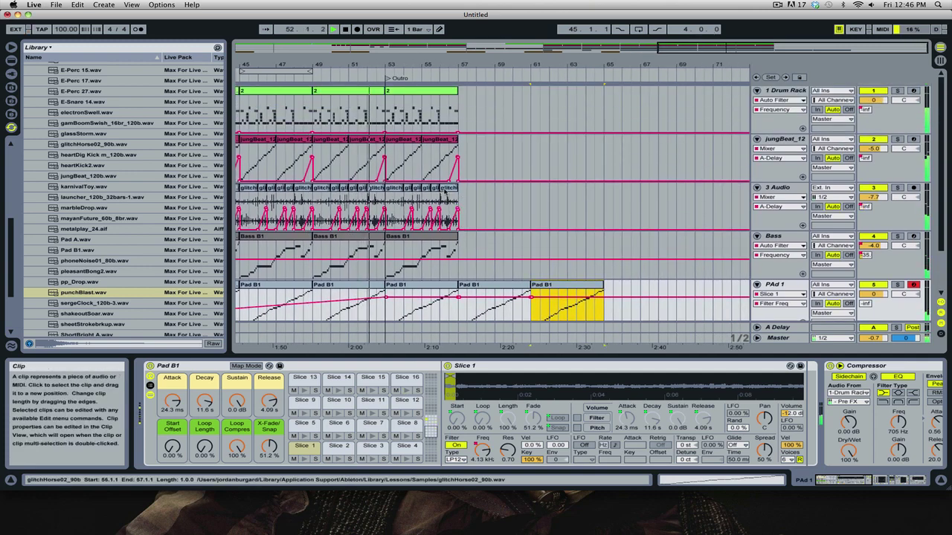
{"action": "left_click", "coordinate": [445, 191]}
{"action": "left_click", "coordinate": [399, 191], "text": "shift"}
{"action": "key", "text": "super+d"}
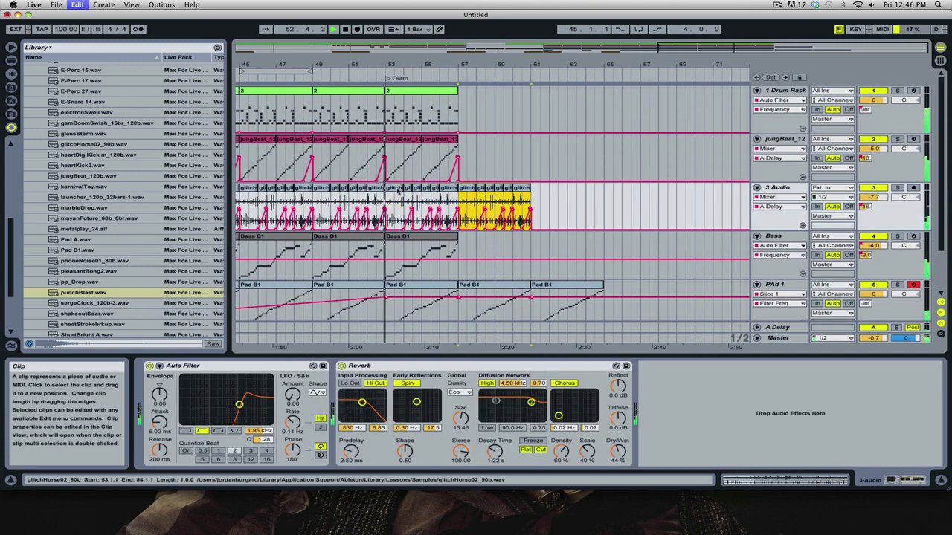
{"action": "key", "text": "super+d"}
Set an 8-bar grid and replace the 3 Audio A-Delay spikes from bar 57 to 65 with one gradual rise.
{"action": "key", "text": "super+b"}
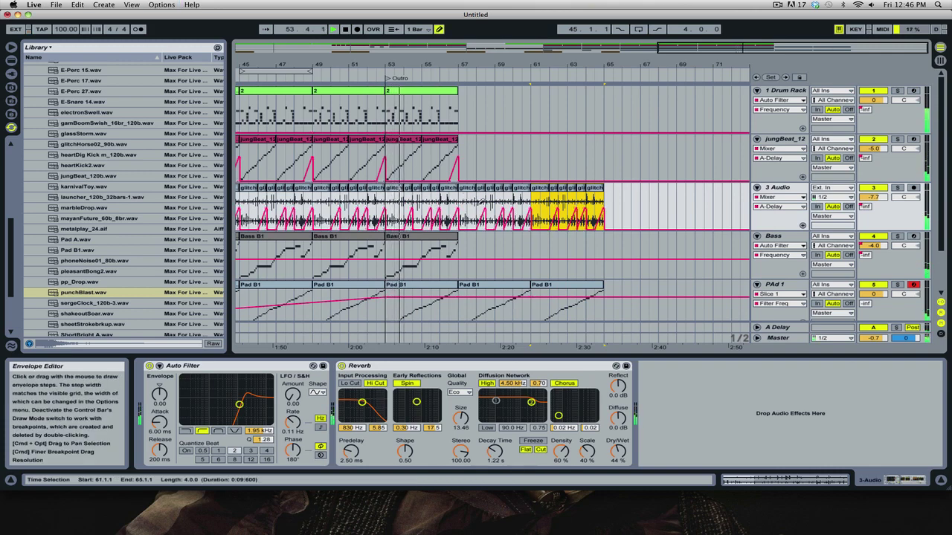
{"action": "right_click", "coordinate": [677, 205]}
{"action": "key", "text": "Escape"}
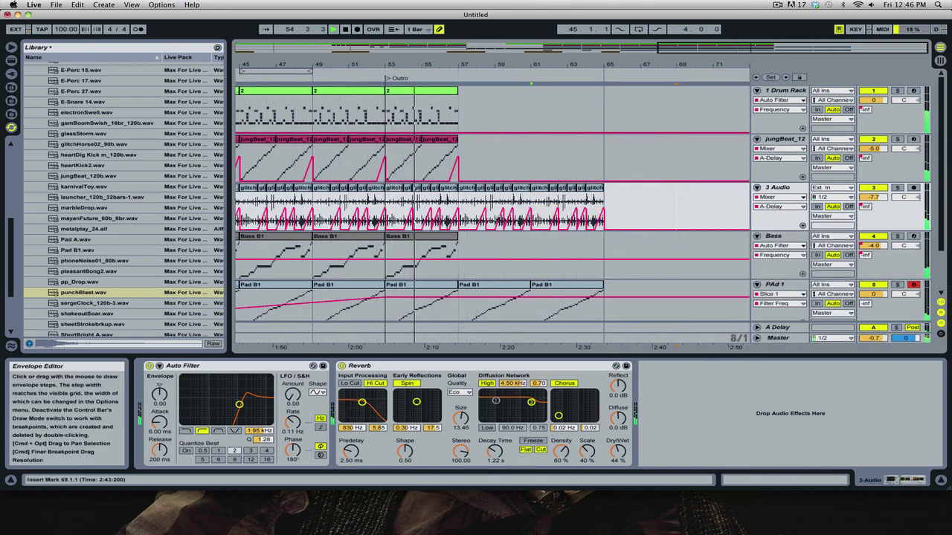
{"action": "left_click_drag", "start_coordinate": [498, 209], "coordinate": [506, 197]}
{"action": "key", "text": "super+b"}
{"action": "left_click", "coordinate": [459, 200]}
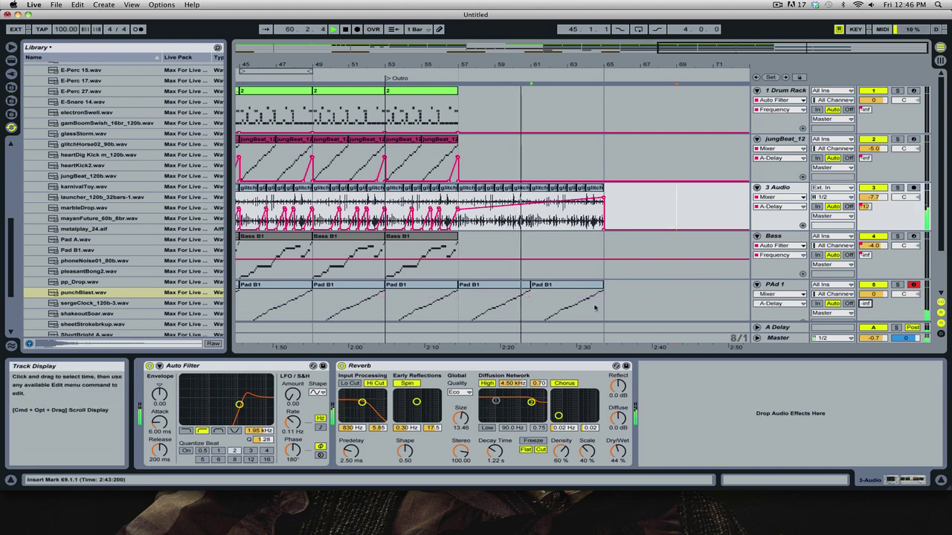
Select the two Pad B1 clips from bar 57 to 65 on PAd 1 and loop that eight-bar range.
{"action": "key", "text": "super+b"}
{"action": "scroll", "coordinate": [569, 240], "scroll_direction": "down", "scroll_amount": 2}
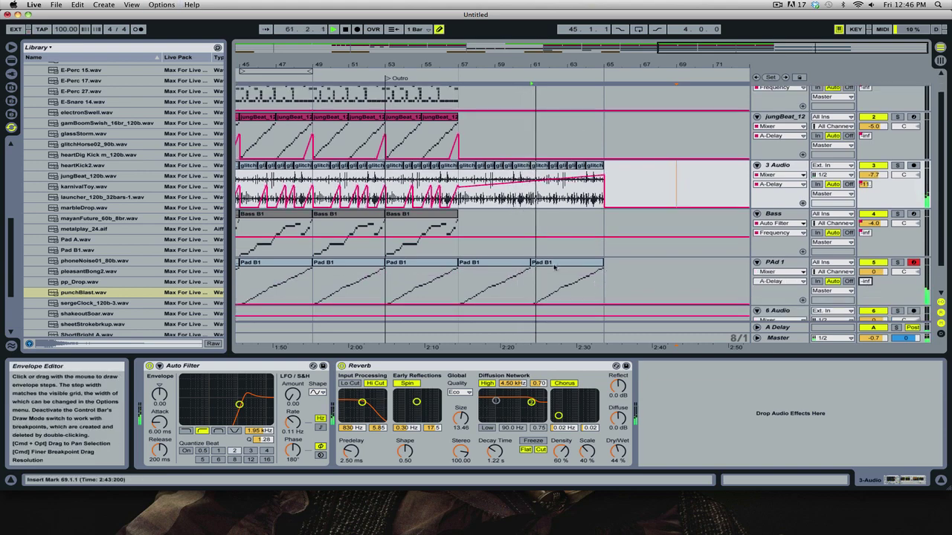
{"action": "left_click", "coordinate": [482, 262]}
{"action": "left_click", "coordinate": [558, 262], "text": "shift"}
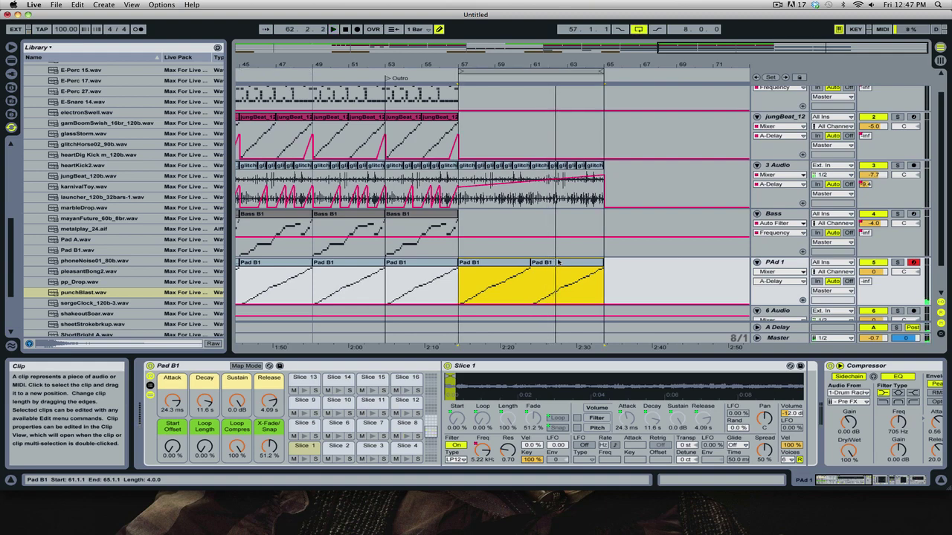
Copy the Intro's first Drum Rack clip to bar 57 and duplicate it to bar 61.
{"action": "left_click_drag", "start_coordinate": [702, 46], "coordinate": [697, 34]}
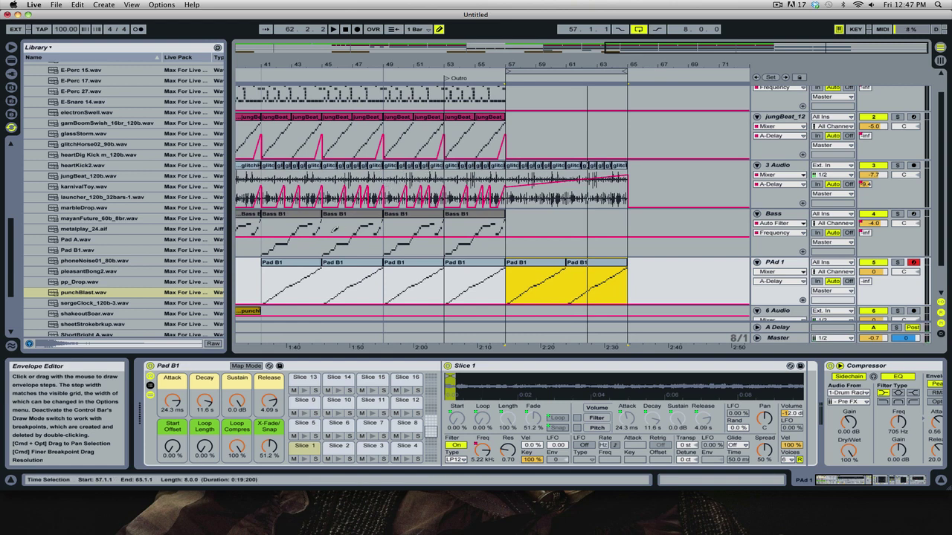
{"action": "scroll", "coordinate": [404, 238], "scroll_direction": "up", "scroll_amount": 2}
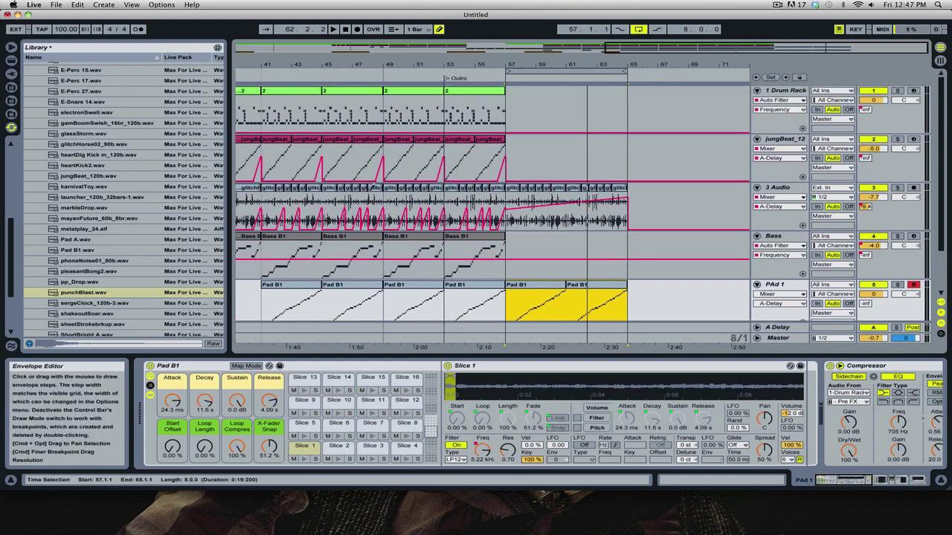
{"action": "left_click_drag", "start_coordinate": [673, 47], "coordinate": [665, 27]}
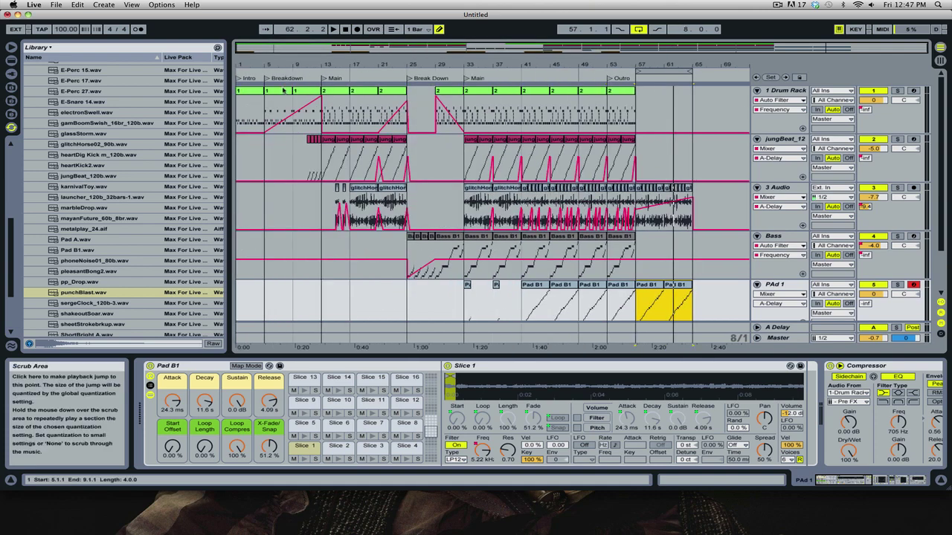
{"action": "left_click", "coordinate": [243, 94]}
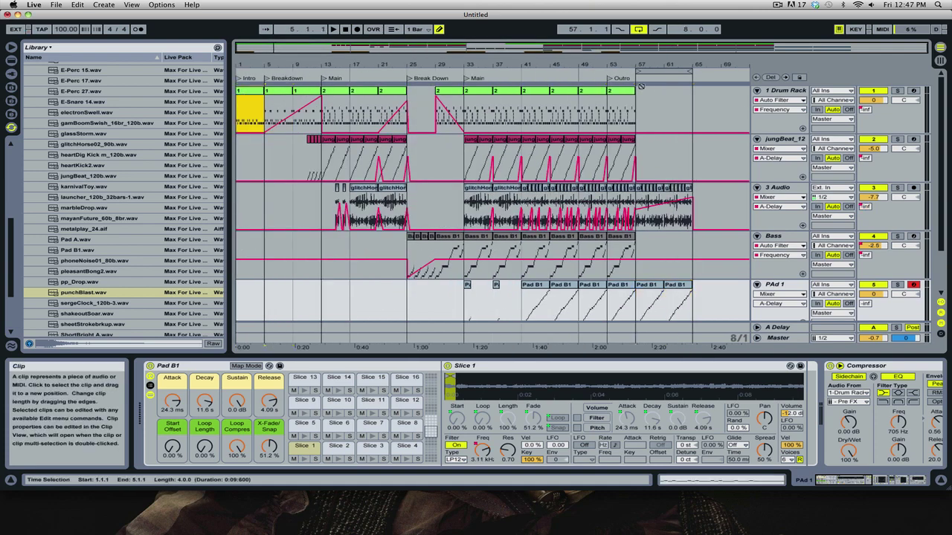
{"action": "left_click", "coordinate": [640, 86]}
{"action": "key", "text": "super+v"}
{"action": "key", "text": "super+d"}
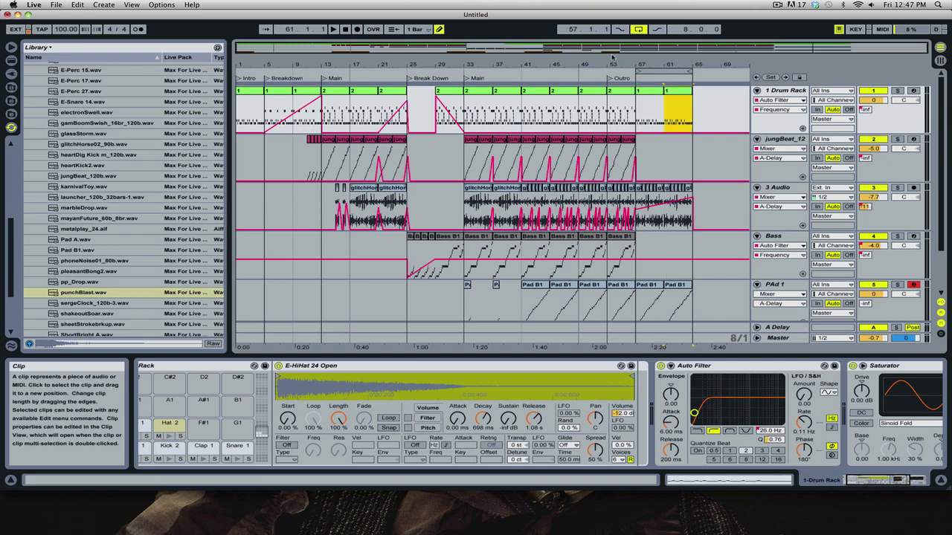
Play the Outro from bar 57 to check the new drum, glitch and pad clips.
{"action": "left_click_drag", "start_coordinate": [620, 46], "coordinate": [712, 96]}
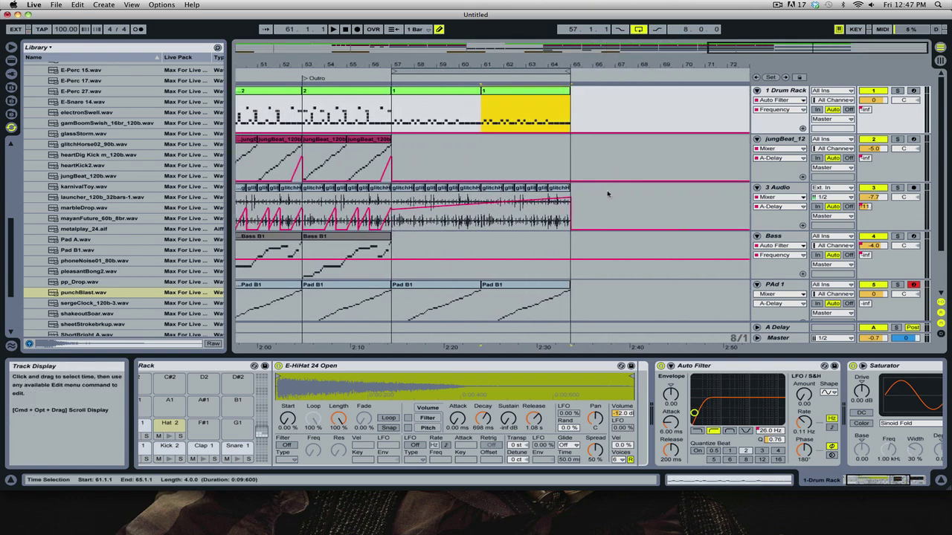
{"action": "scroll", "coordinate": [607, 194], "scroll_direction": "down", "scroll_amount": 2}
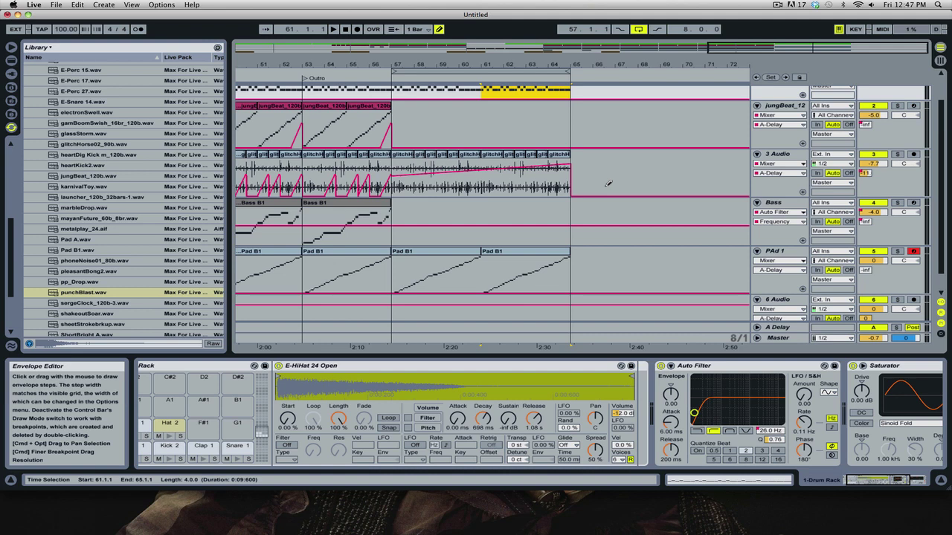
{"action": "scroll", "coordinate": [607, 183], "scroll_direction": "down", "scroll_amount": 1}
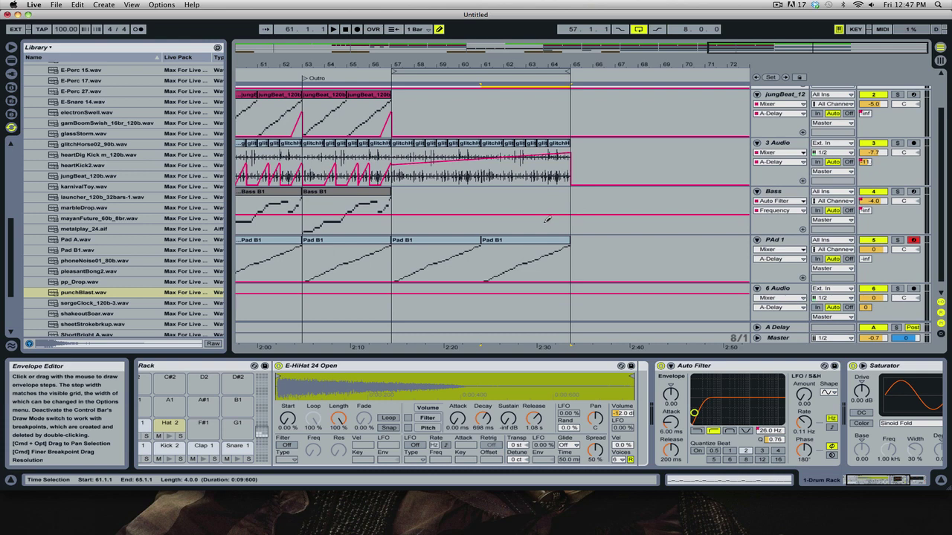
{"action": "scroll", "coordinate": [547, 218], "scroll_direction": "up", "scroll_amount": 4}
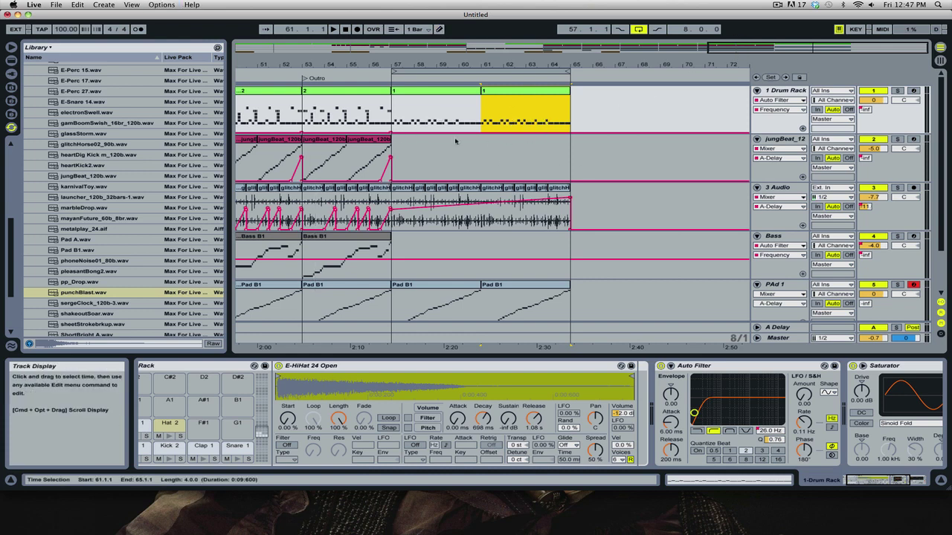
{"action": "left_click", "coordinate": [393, 114]}
{"action": "key", "text": "space"}
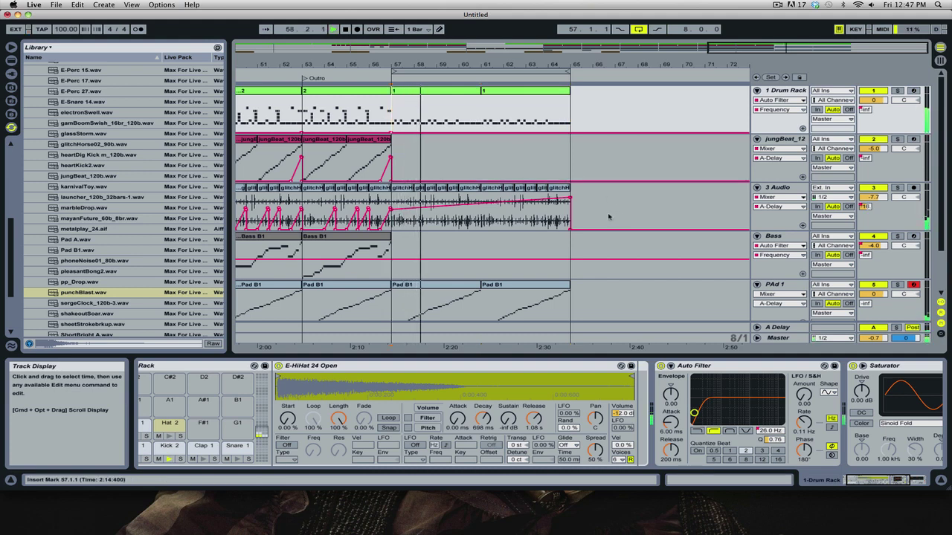
Duplicate the Drum Rack clip at bar 61 to bars 65, 69 and 73.
{"action": "left_click", "coordinate": [521, 90]}
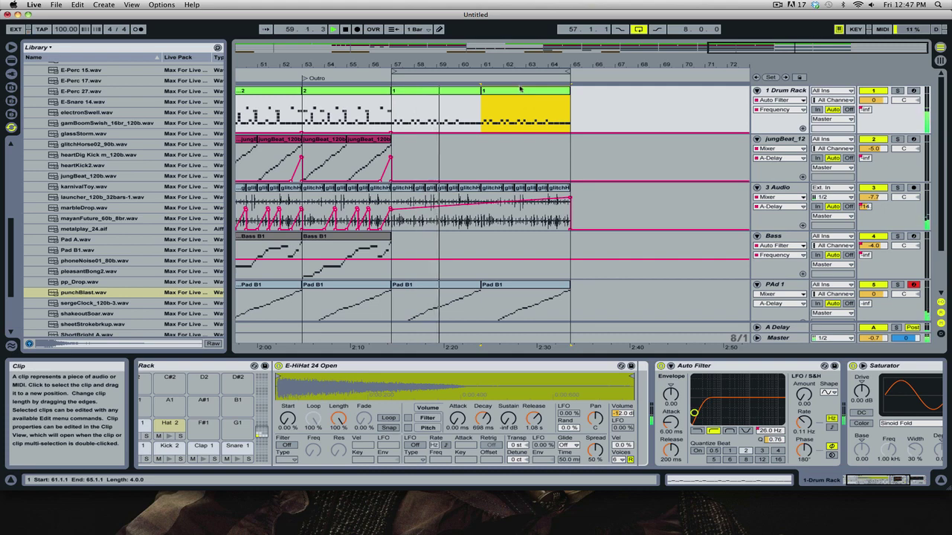
{"action": "key", "text": "super+d"}
{"action": "key", "text": "super+d"}
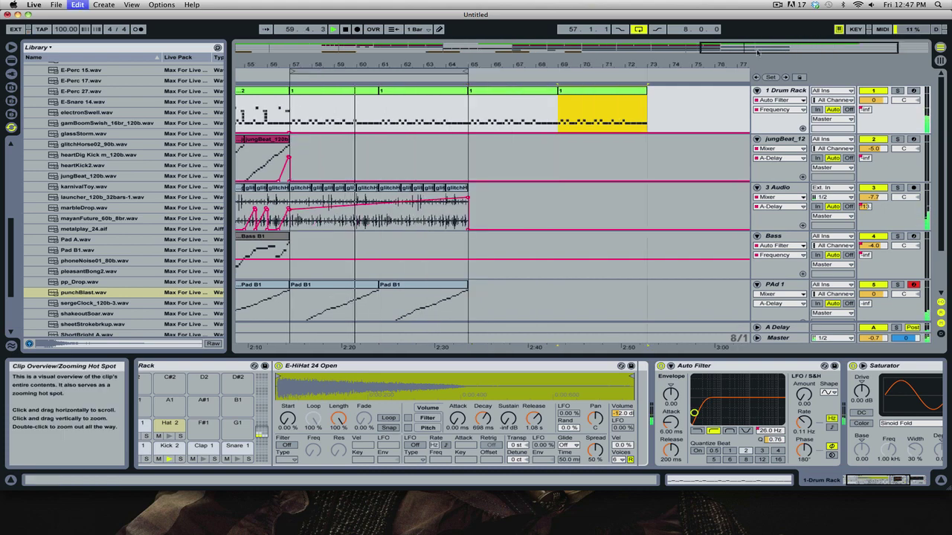
{"action": "key", "text": "super+d"}
{"action": "key", "text": "minus"}
{"action": "left_click", "coordinate": [691, 104]}
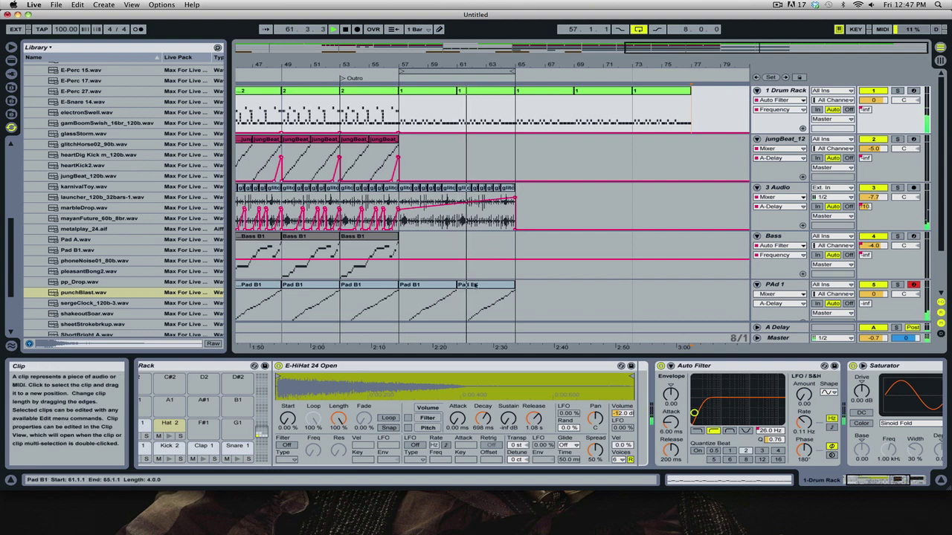
Draw a rising A-Delay ramp on the PAd 1 track from bar 73 to bar 81.
{"action": "left_click", "coordinate": [483, 284]}
{"action": "scroll", "coordinate": [489, 258], "scroll_direction": "down", "scroll_amount": 3}
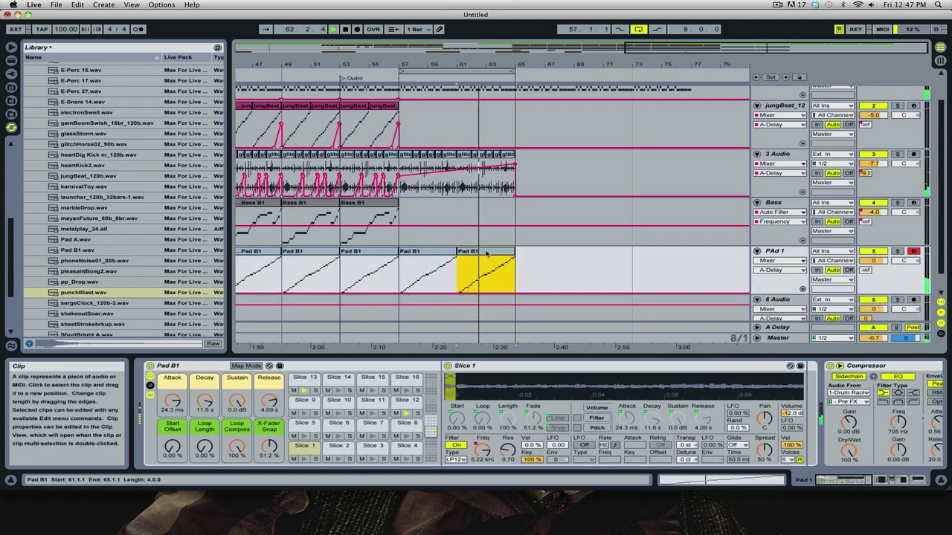
{"action": "key", "text": "super+b"}
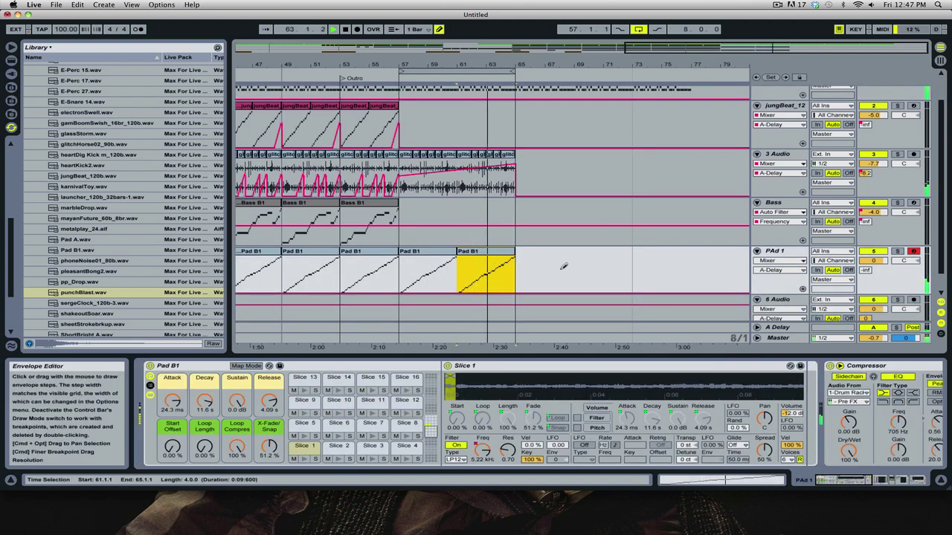
{"action": "left_click", "coordinate": [675, 262]}
{"action": "key", "text": "super+b"}
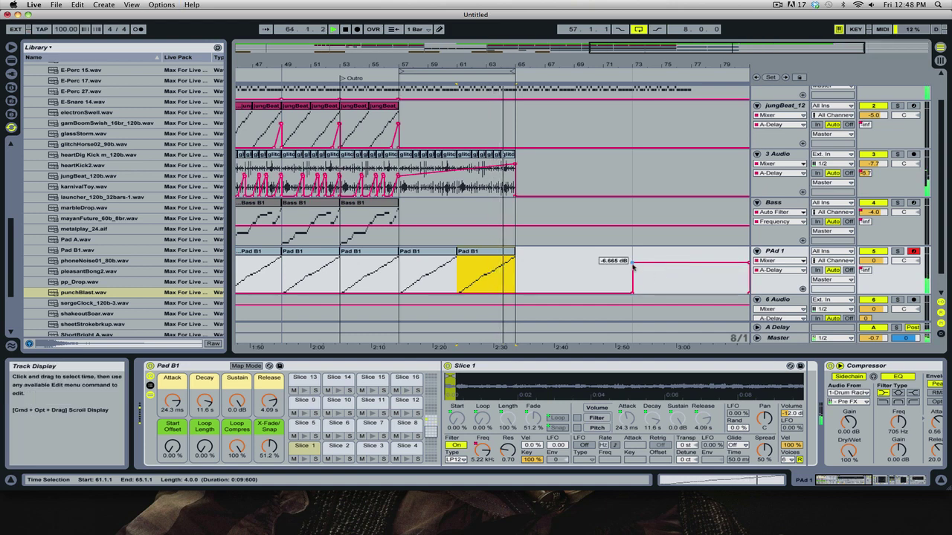
{"action": "left_click_drag", "start_coordinate": [632, 262], "coordinate": [633, 290]}
Duplicate the Pad B1 clip at bar 61 to bars 65, 69, 73 and 77.
{"action": "key", "text": "super+d"}
{"action": "key", "text": "super+d"}
{"action": "key", "text": "super+d"}
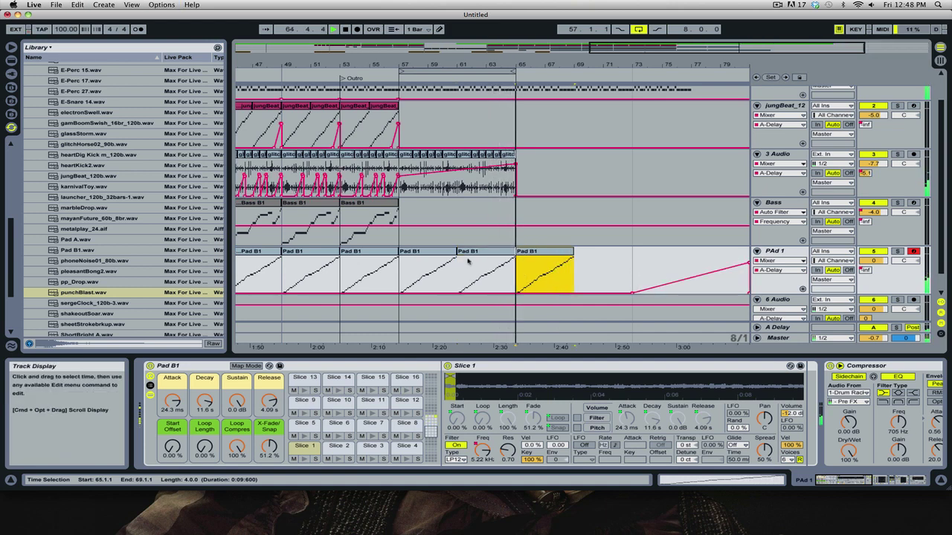
{"action": "key", "text": "super+d"}
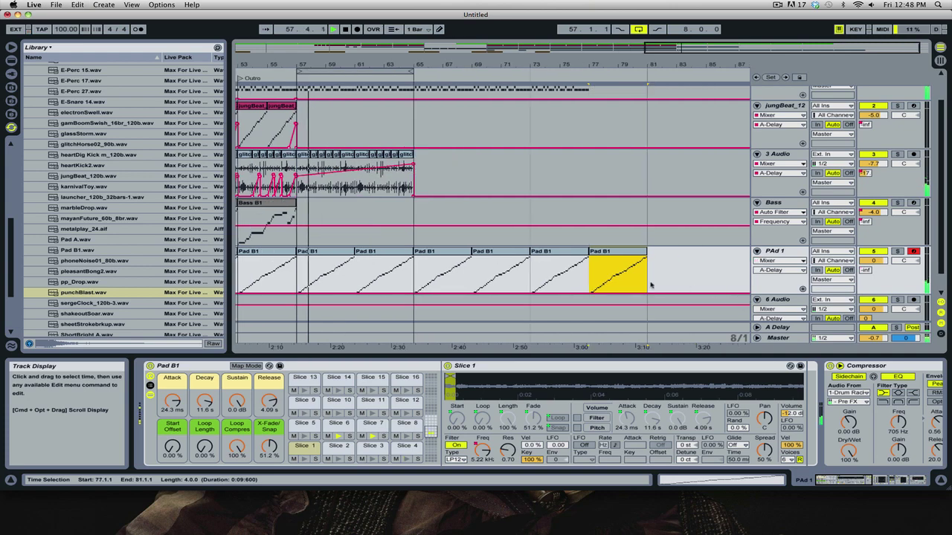
Draw an A-Delay ramp on PAd 1 starting at bar 57 and rising to about -10.3 dB at bar 81.
{"action": "key", "text": "super+b"}
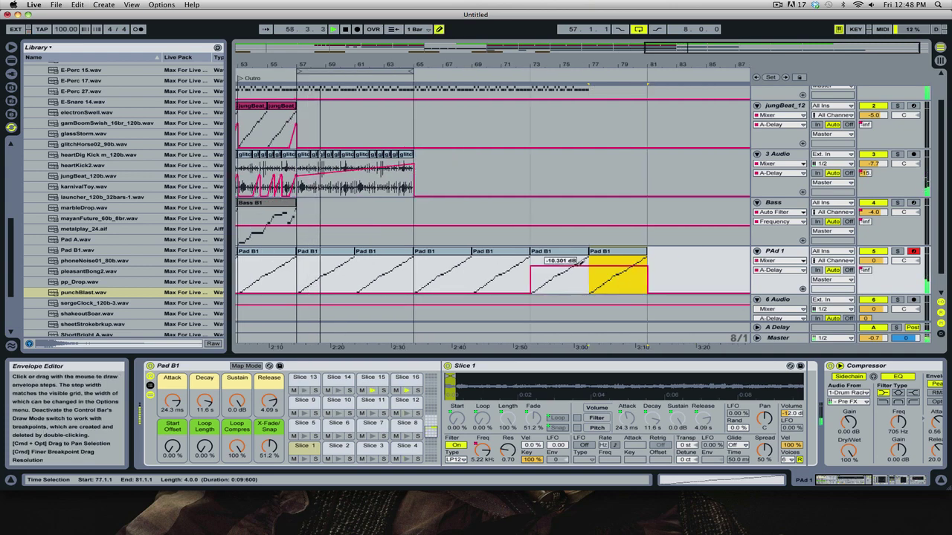
{"action": "key", "text": "super+b"}
{"action": "left_click", "coordinate": [530, 266]}
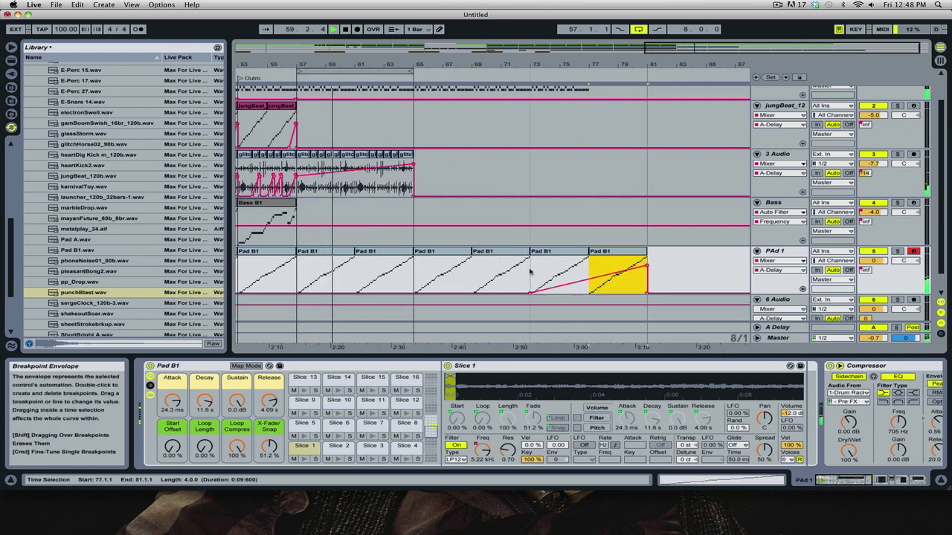
{"action": "left_click_drag", "start_coordinate": [530, 293], "coordinate": [295, 295]}
Copy the reversed punchBlast clip at bar 31 on the 6 Audio track to bars 63 and 79.
{"action": "left_click_drag", "start_coordinate": [658, 48], "coordinate": [650, 20]}
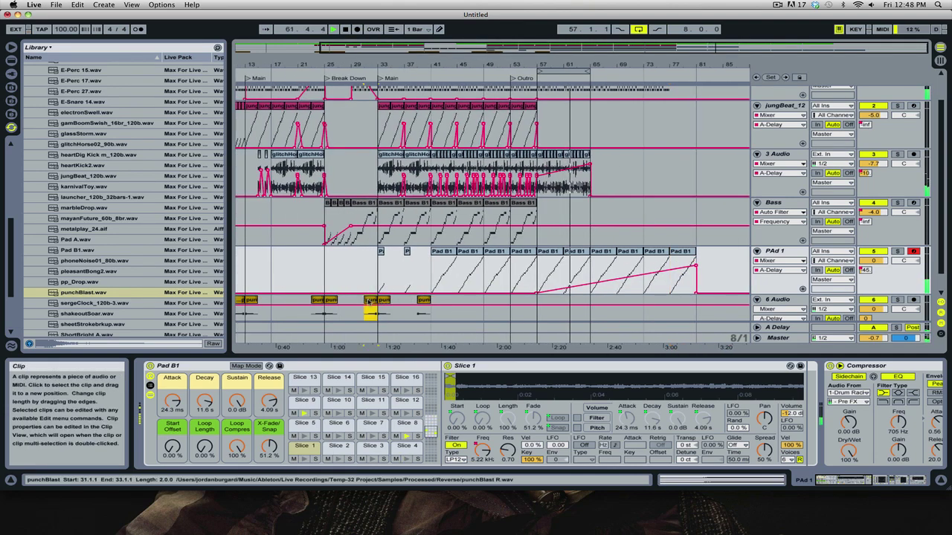
{"action": "left_click", "coordinate": [542, 301]}
{"action": "left_click_drag", "start_coordinate": [574, 302], "coordinate": [579, 301]}
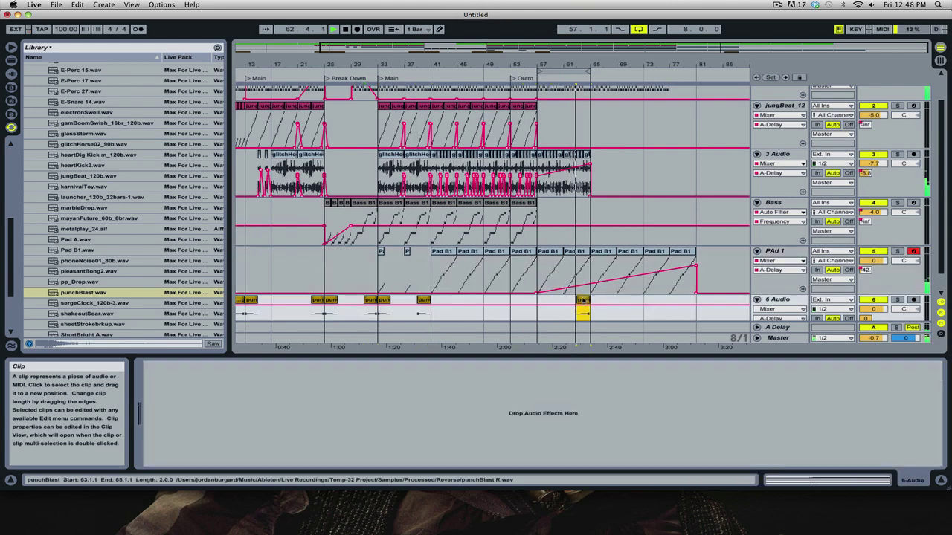
{"action": "left_click", "coordinate": [685, 305]}
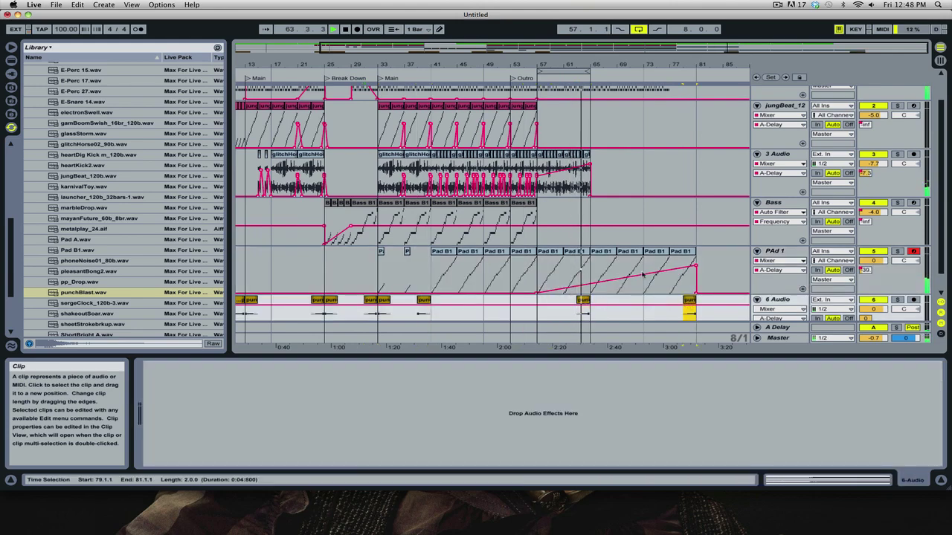
Set the arrangement's fixed grid to 1 Bar for editing the Outro around bars 57 to 71.
{"action": "scroll", "coordinate": [653, 266], "scroll_direction": "up", "scroll_amount": 2}
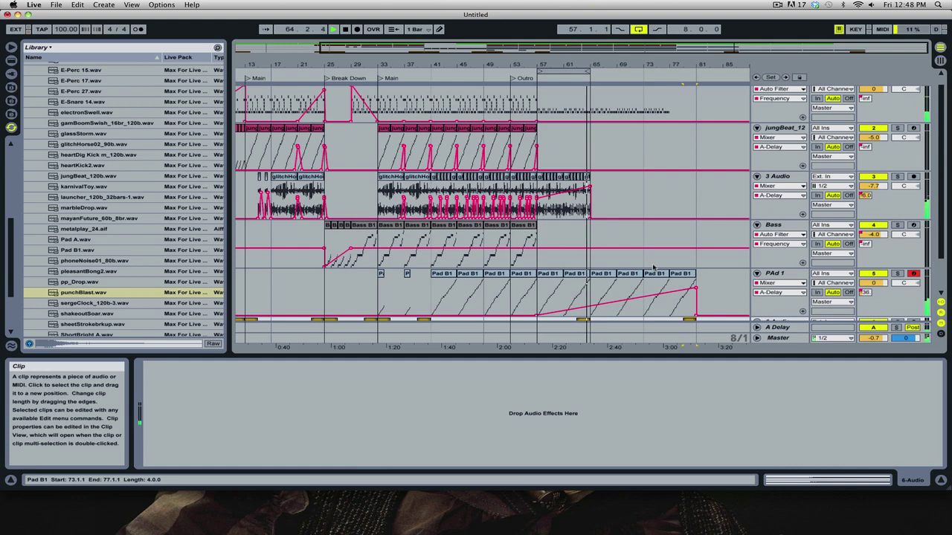
{"action": "scroll", "coordinate": [652, 266], "scroll_direction": "down", "scroll_amount": 3}
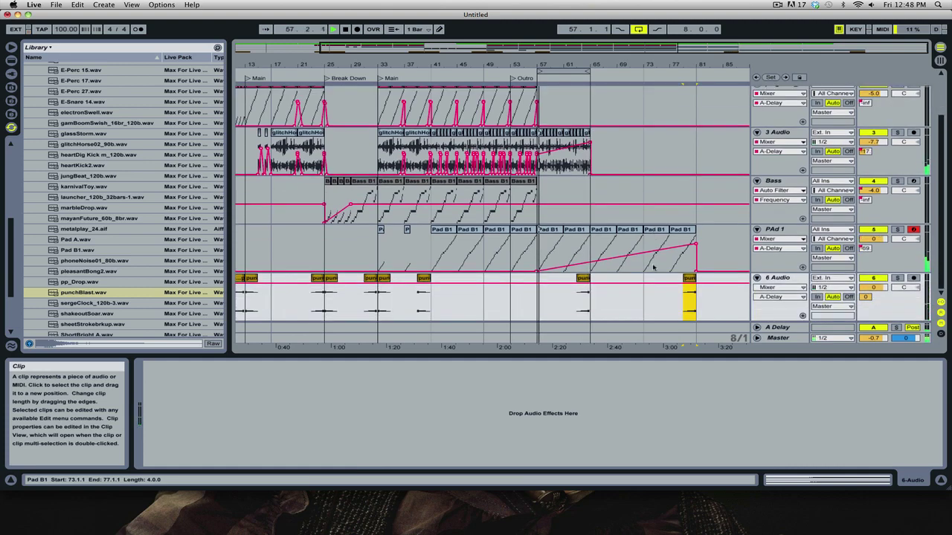
{"action": "scroll", "coordinate": [652, 266], "scroll_direction": "up", "scroll_amount": 2}
{"action": "right_click", "coordinate": [571, 221]}
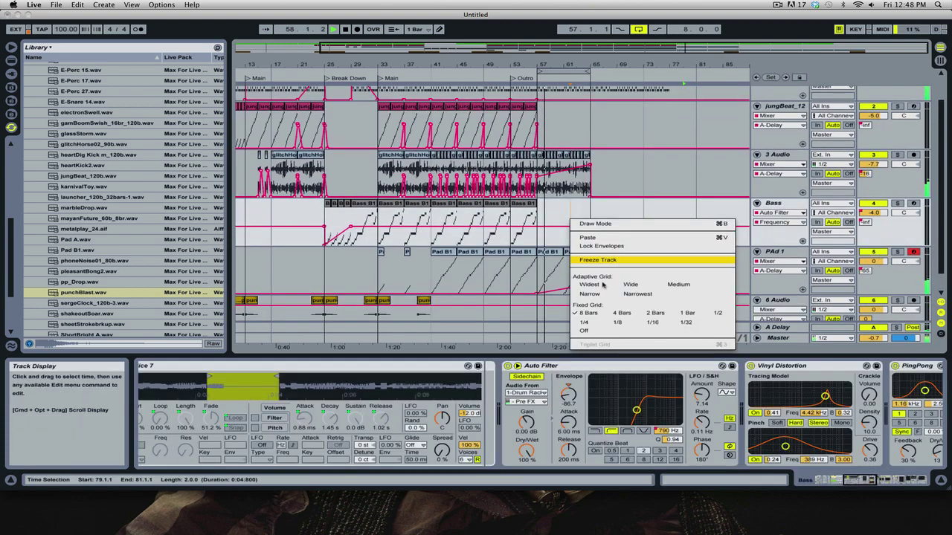
{"action": "left_click", "coordinate": [599, 260]}
{"action": "left_click", "coordinate": [601, 285]}
{"action": "right_click", "coordinate": [554, 209]}
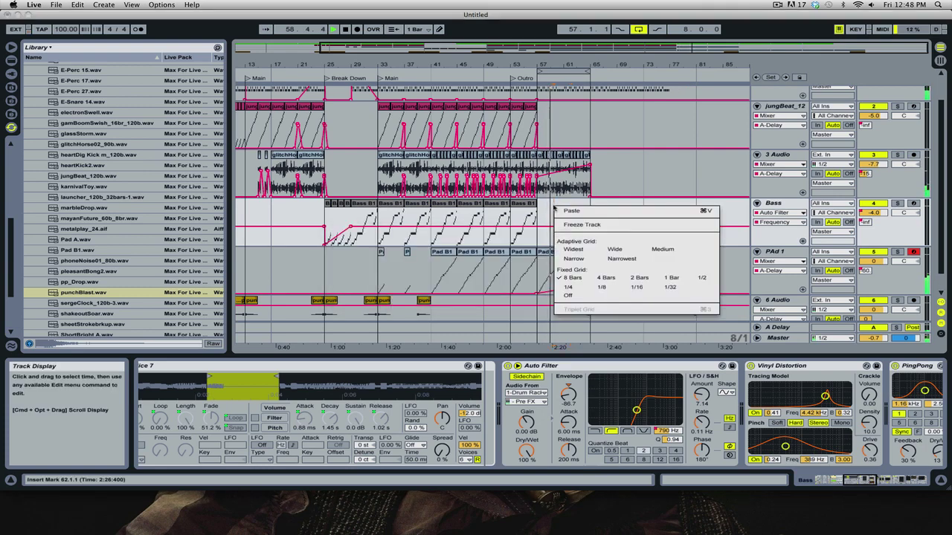
{"action": "left_click", "coordinate": [568, 287]}
{"action": "left_click_drag", "start_coordinate": [596, 47], "coordinate": [548, 178]}
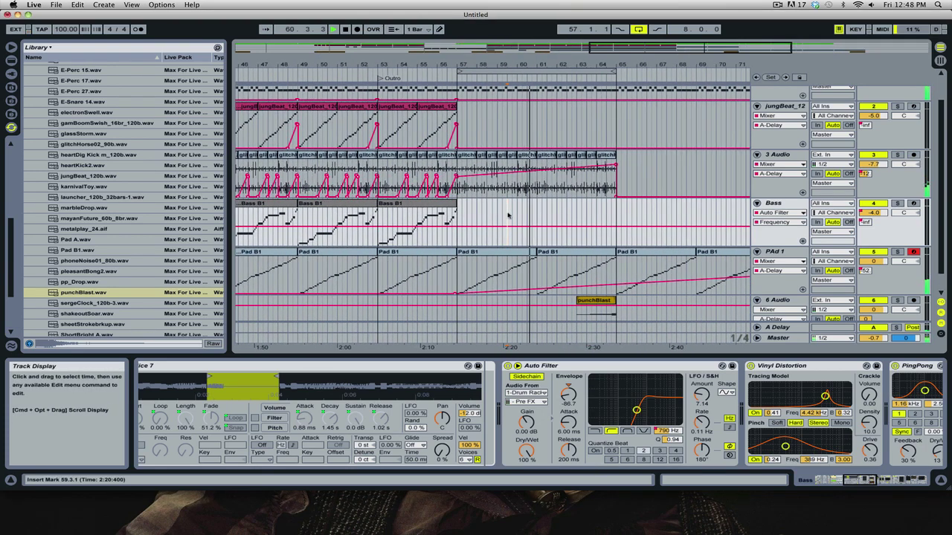
{"action": "right_click", "coordinate": [548, 205]}
{"action": "left_click", "coordinate": [625, 307]}
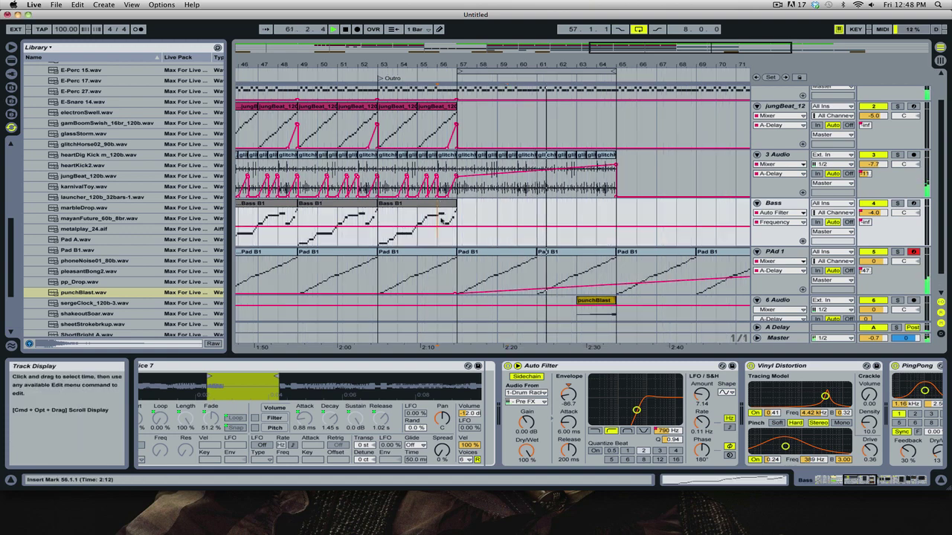
Copy the last bar of the Bass B1 clip, at bar 56, to bars 64, 68, 72 and 76 on the Bass track.
{"action": "left_click_drag", "start_coordinate": [445, 216], "coordinate": [451, 218]}
{"action": "left_click", "coordinate": [597, 212]}
{"action": "key", "text": "super+v"}
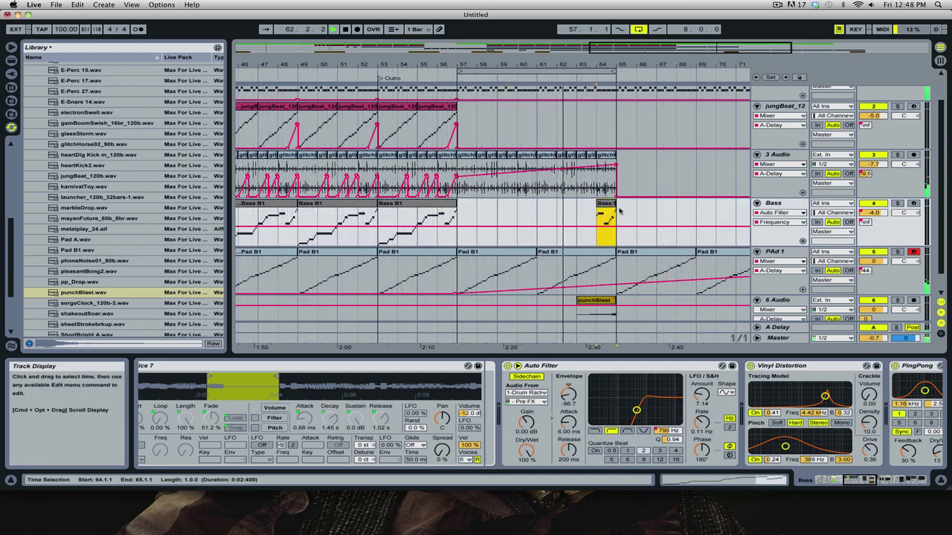
{"action": "left_click", "coordinate": [685, 215]}
{"action": "key", "text": "super+v"}
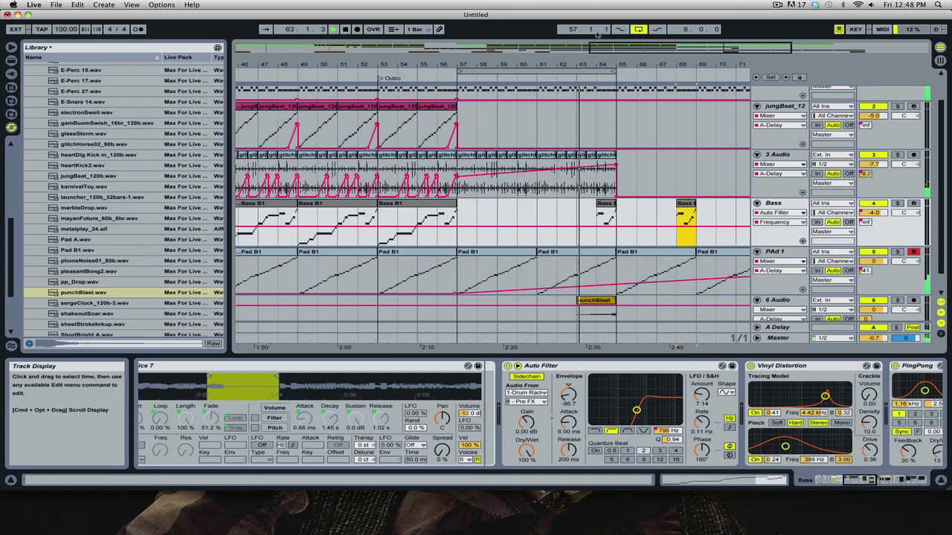
{"action": "left_click", "coordinate": [511, 211]}
{"action": "key", "text": "super+v"}
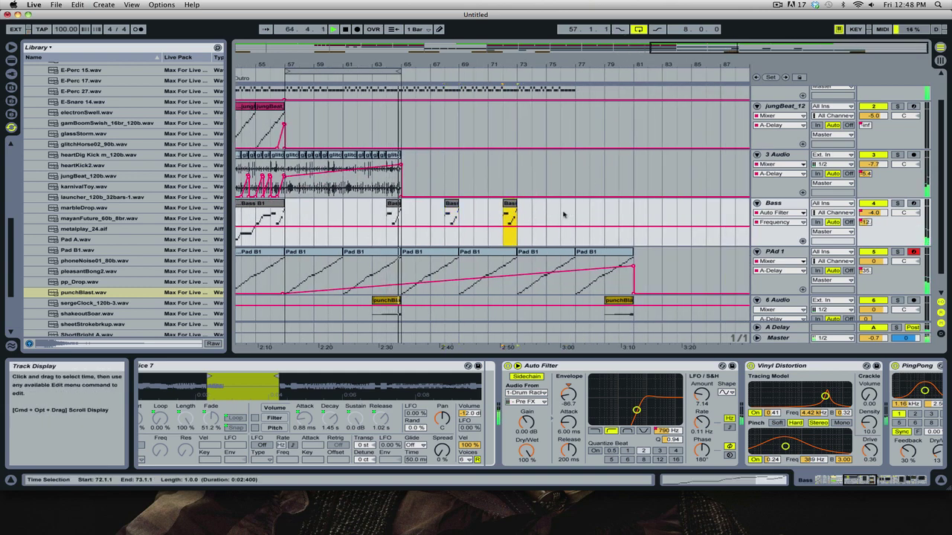
{"action": "left_click", "coordinate": [564, 215]}
{"action": "key", "text": "super+v"}
Copy bar 56 of the jungBeat track, including its A-Delay spike, to bars 61, 62, 63 and 64.
{"action": "scroll", "coordinate": [408, 188], "scroll_direction": "up", "scroll_amount": 1}
{"action": "left_click", "coordinate": [281, 135]}
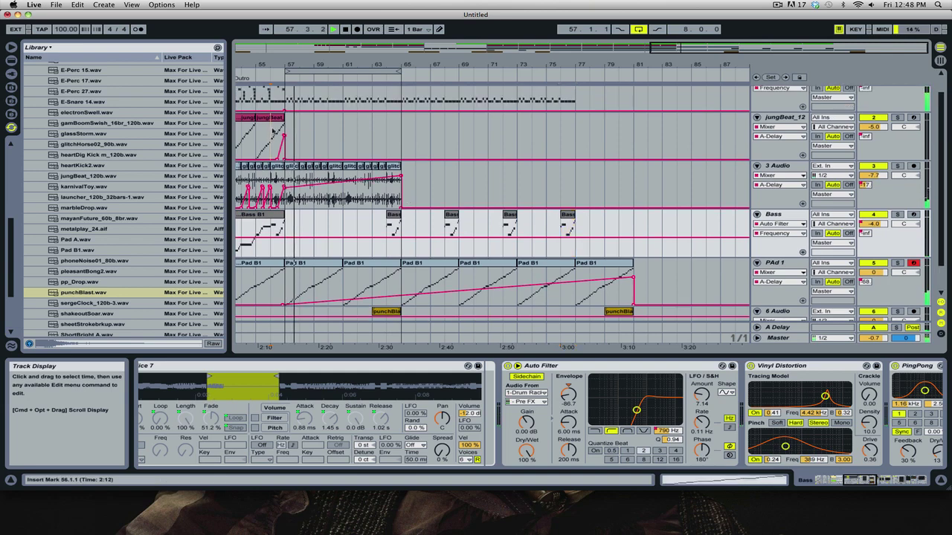
{"action": "left_click", "coordinate": [353, 132]}
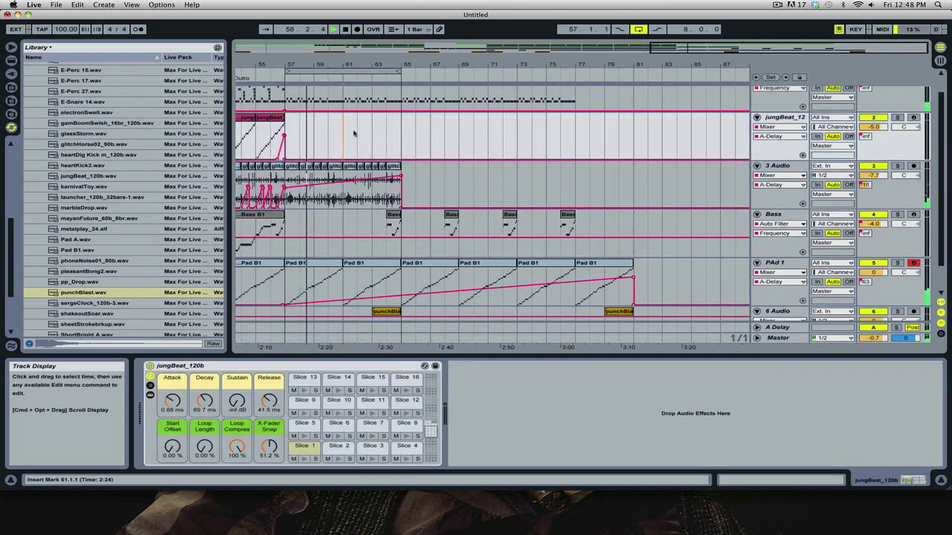
{"action": "key", "text": "super+v"}
{"action": "key", "text": "super+v"}
{"action": "key", "text": "super+v"}
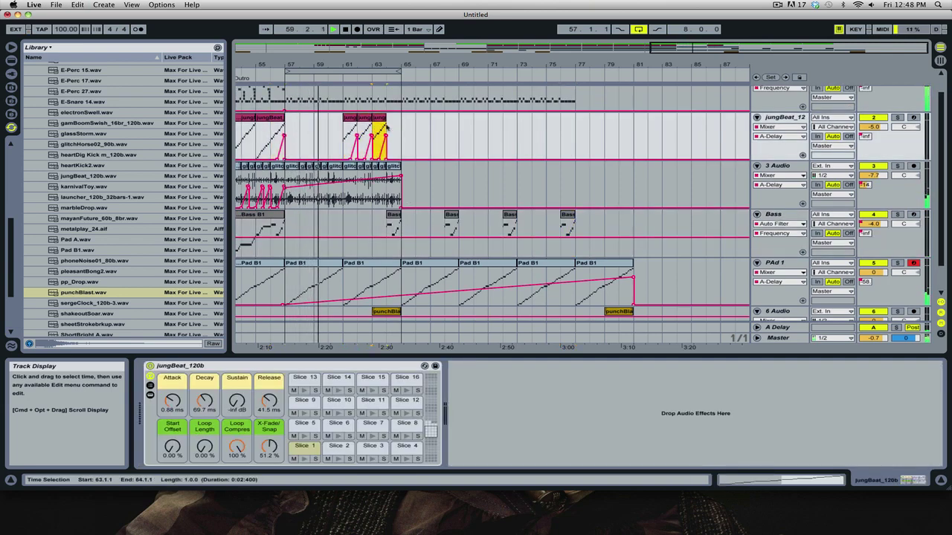
{"action": "key", "text": "super+v"}
Duplicate the four jungBeat clips from bars 61 to 65 twice, filling the track up to bar 73.
{"action": "left_click", "coordinate": [392, 120], "text": "shift"}
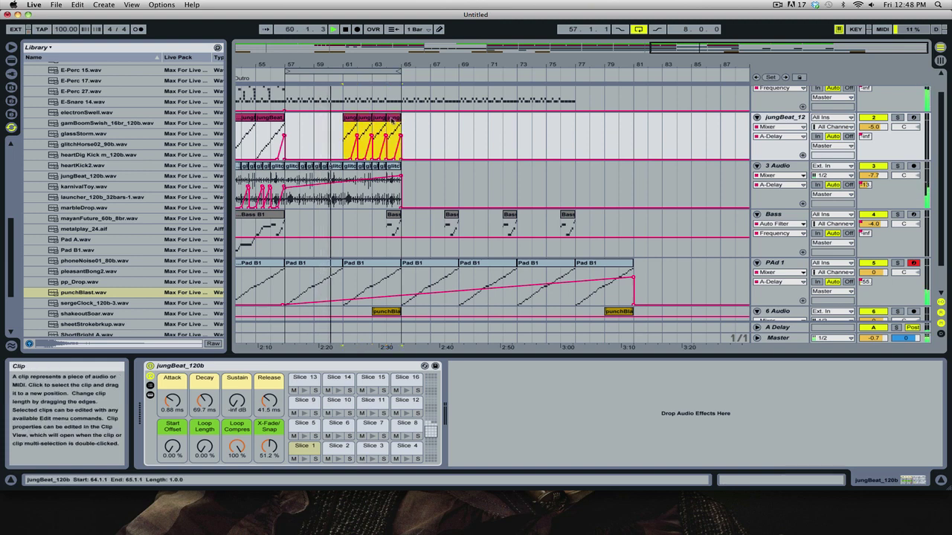
{"action": "key", "text": "super+d"}
{"action": "key", "text": "super+d"}
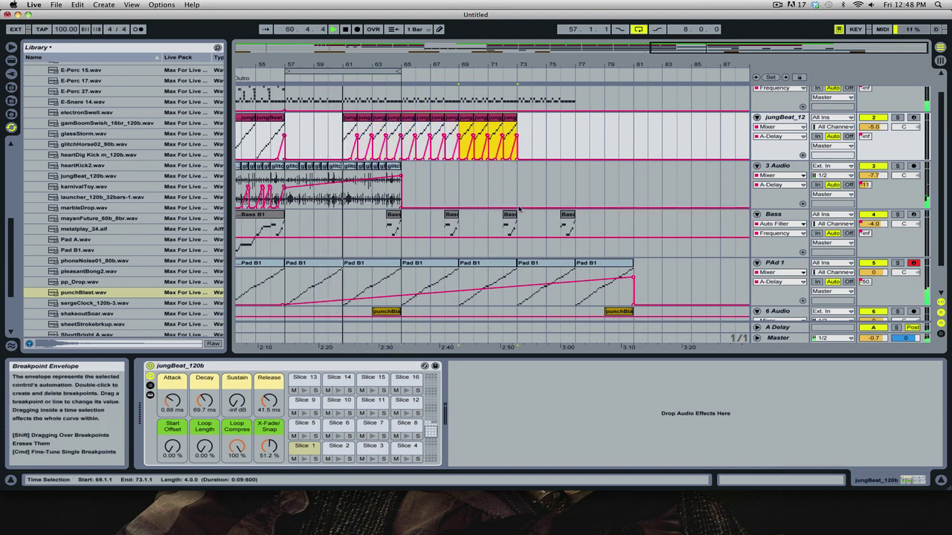
Turn off the arrangement loop and duplicate the 3 Audio clips from bars 61 to 65 three times, up to bar 77.
{"action": "scroll", "coordinate": [470, 203], "scroll_direction": "up", "scroll_amount": 1}
{"action": "left_click", "coordinate": [638, 29]}
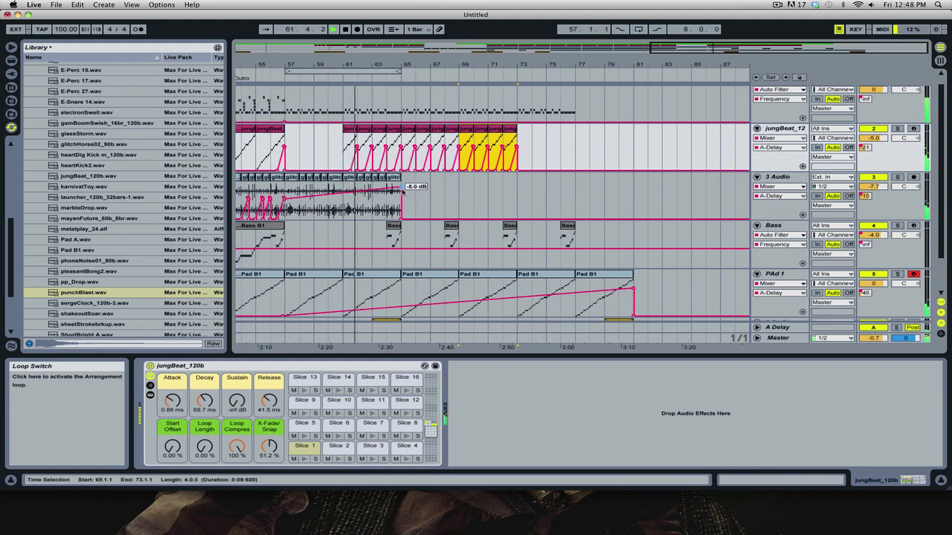
{"action": "left_click", "coordinate": [393, 190]}
{"action": "left_click", "coordinate": [350, 186], "text": "shift"}
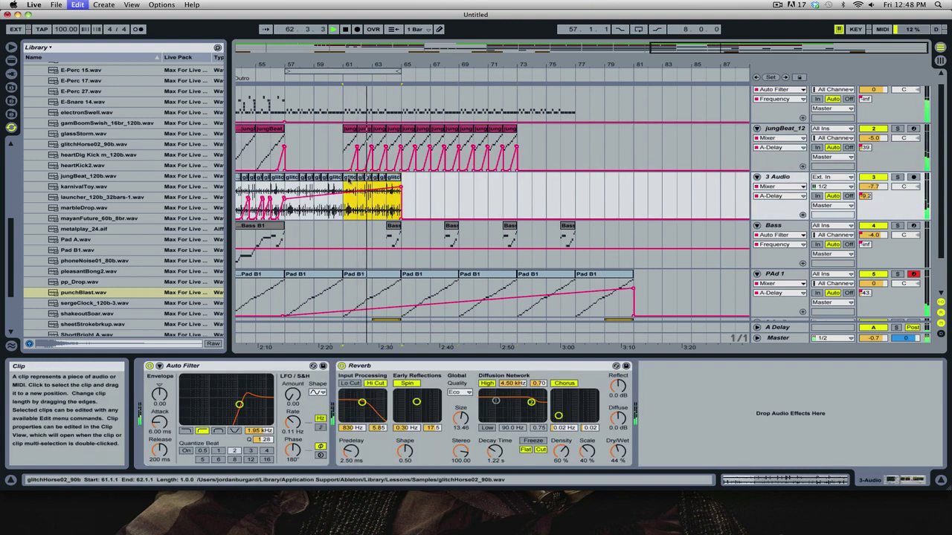
{"action": "key", "text": "super+d"}
{"action": "key", "text": "super+d"}
{"action": "key", "text": "super+d"}
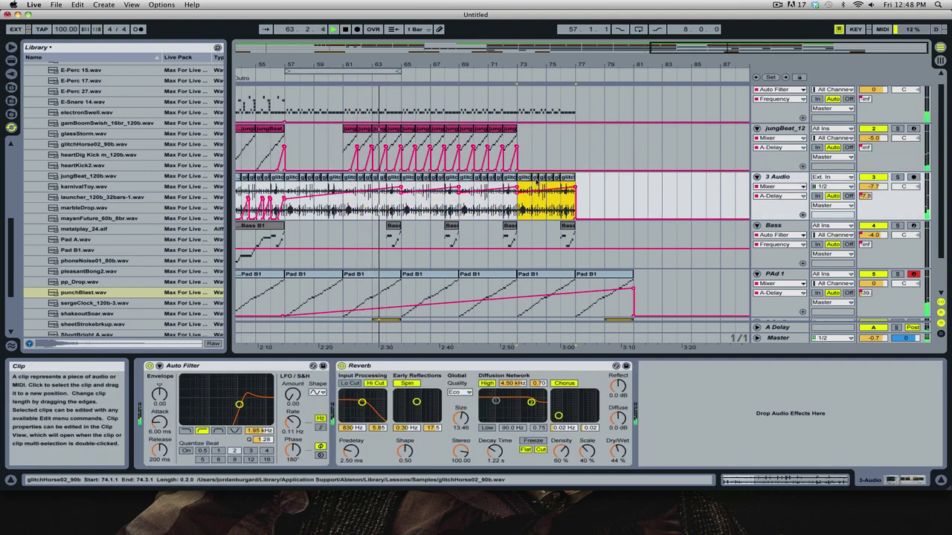
Reshape the A-Delay automation on 3 Audio between bars 73 and 77 into a ramp rising to about -3.0 dB.
{"action": "left_click", "coordinate": [574, 186]}
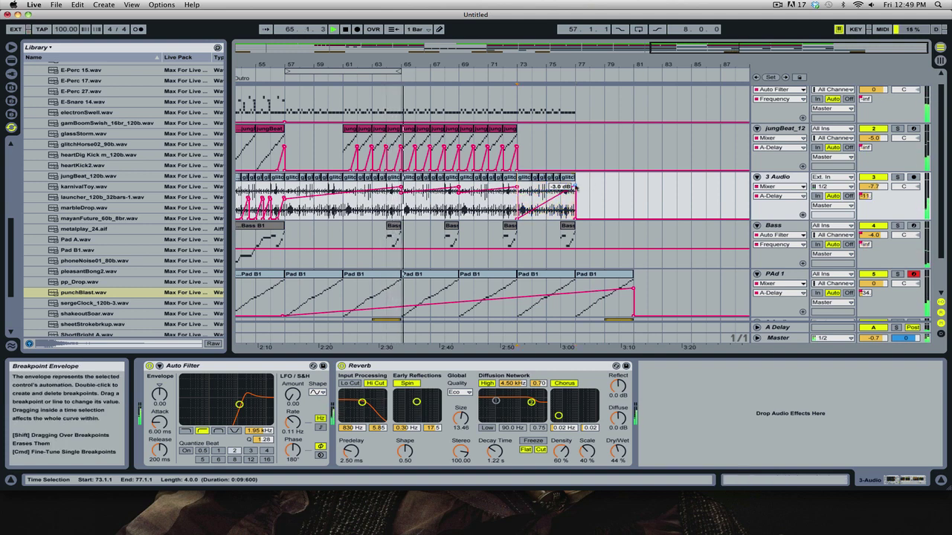
{"action": "scroll", "coordinate": [280, 109], "scroll_direction": "up", "scroll_amount": 1}
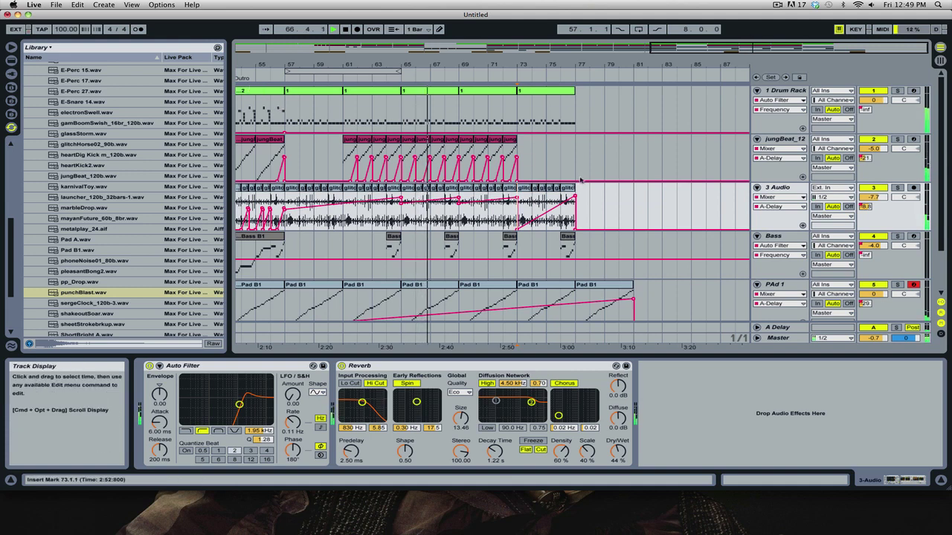
{"action": "scroll", "coordinate": [579, 179], "scroll_direction": "down", "scroll_amount": 3}
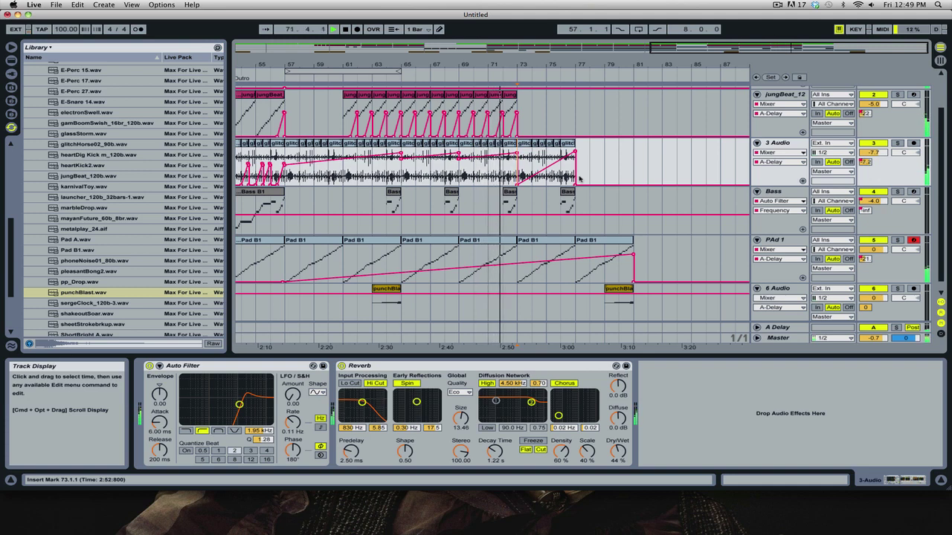
{"action": "scroll", "coordinate": [579, 179], "scroll_direction": "up", "scroll_amount": 2}
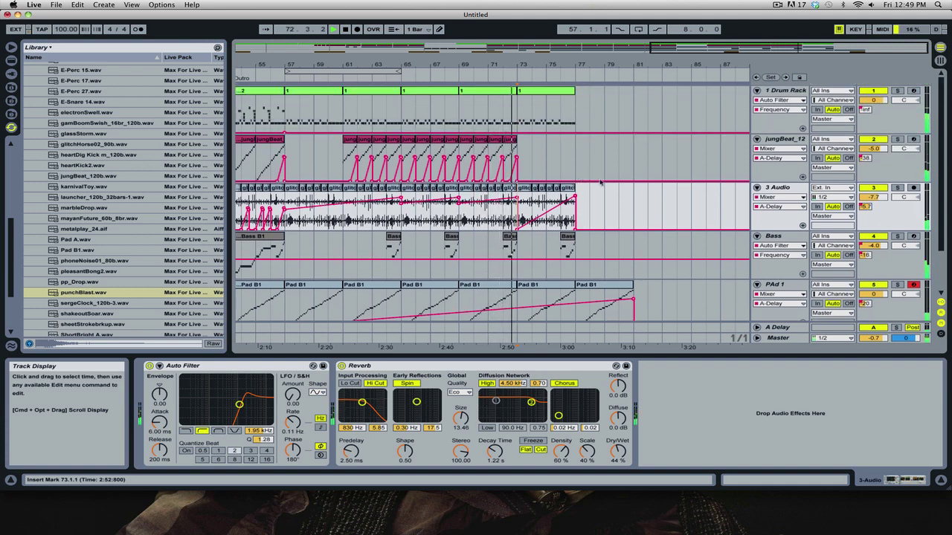
Stretch the A-Delay fall on PAd 1 out to about bar 88 and duplicate the Pad B1 clip at bar 77 to bar 81.
{"action": "scroll", "coordinate": [601, 182], "scroll_direction": "down", "scroll_amount": 3}
{"action": "left_click_drag", "start_coordinate": [634, 271], "coordinate": [734, 271]}
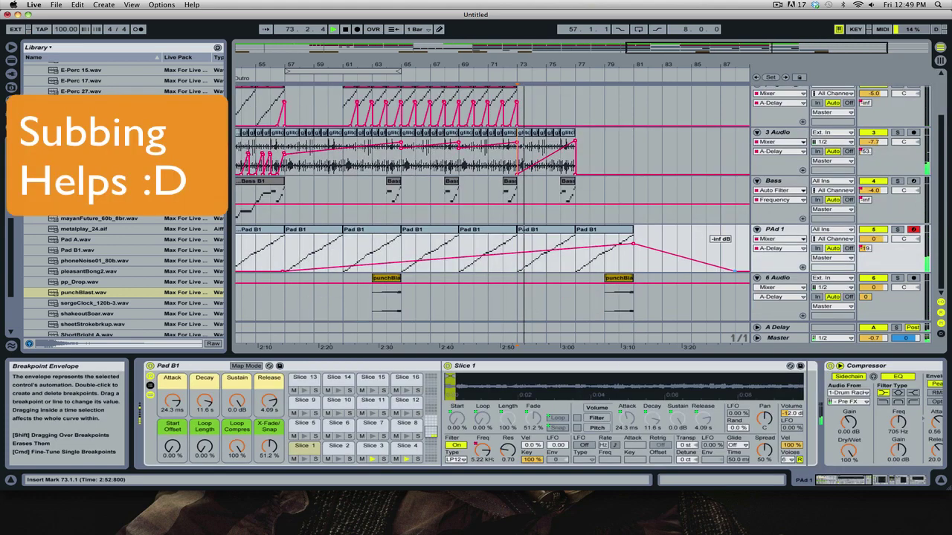
{"action": "left_click_drag", "start_coordinate": [576, 253], "coordinate": [633, 260]}
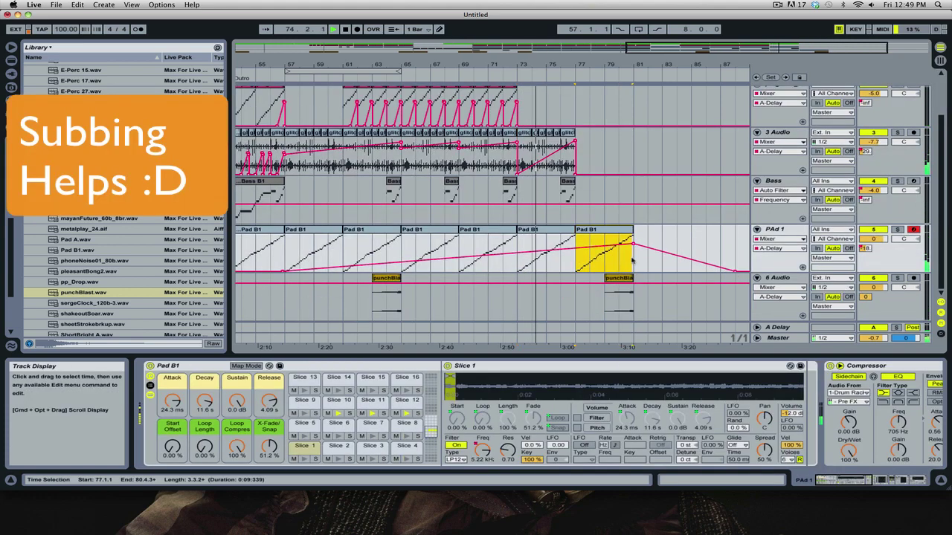
{"action": "key", "text": "super+d"}
{"action": "scroll", "coordinate": [491, 216], "scroll_direction": "right", "scroll_amount": 3}
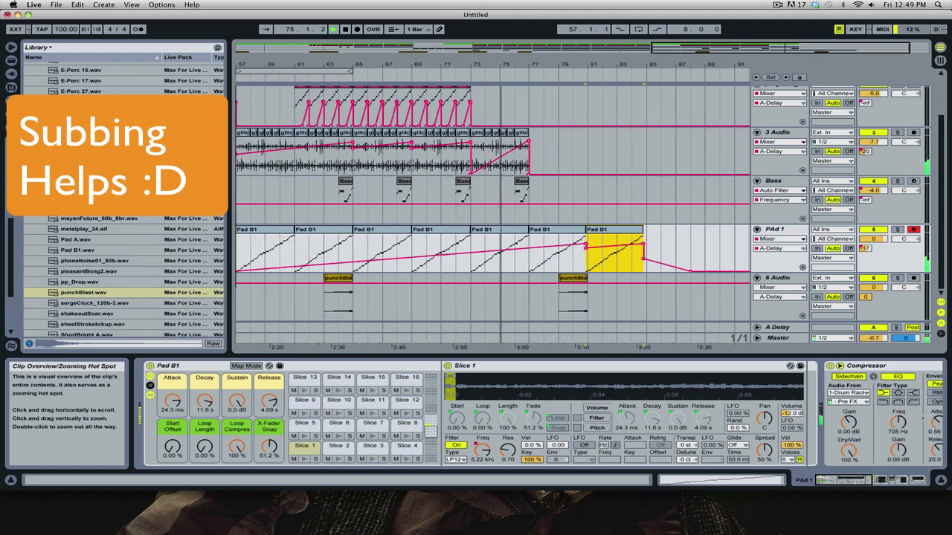
Raise the PAd 1 A-Delay ramp to a peak at bar 85 and fade it to -inf dB at about bar 89.
{"action": "left_click_drag", "start_coordinate": [608, 239], "coordinate": [612, 230]}
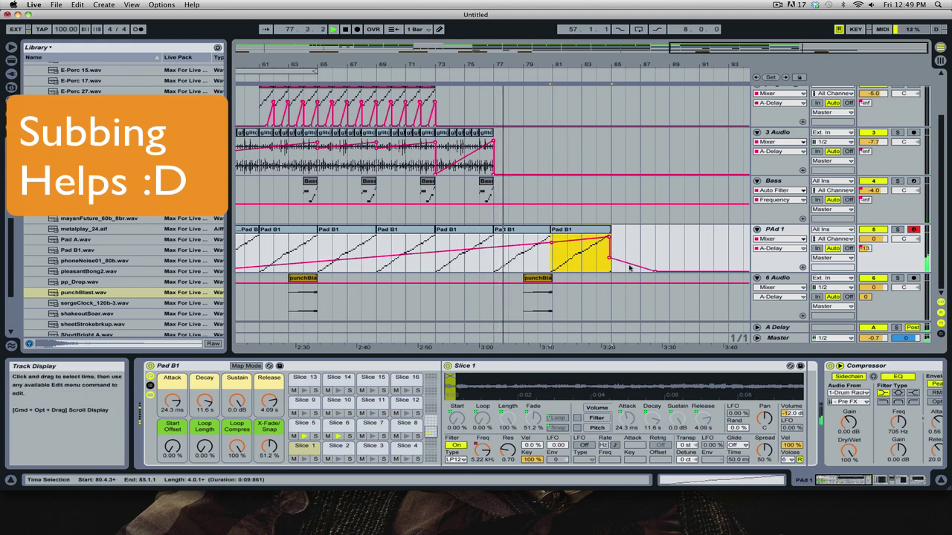
{"action": "double_click", "coordinate": [609, 257]}
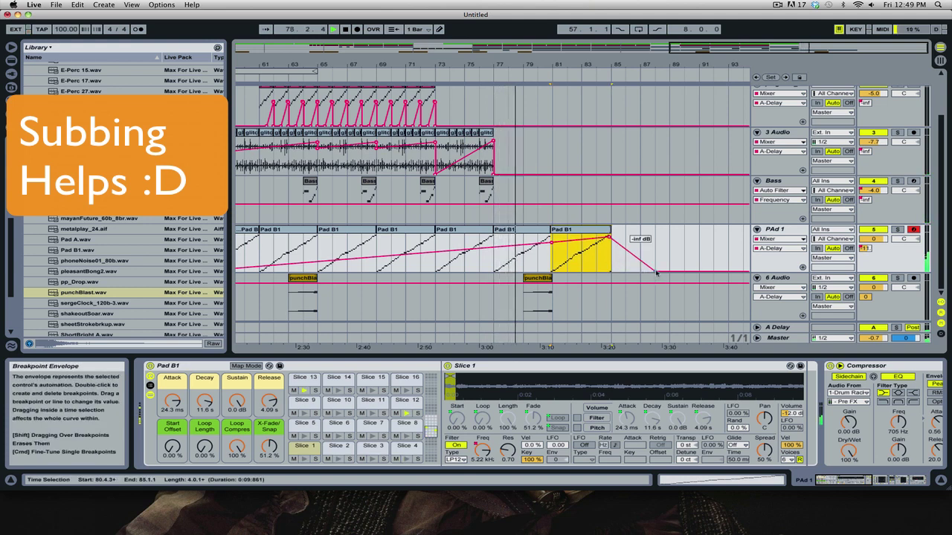
{"action": "left_click_drag", "start_coordinate": [655, 273], "coordinate": [677, 273]}
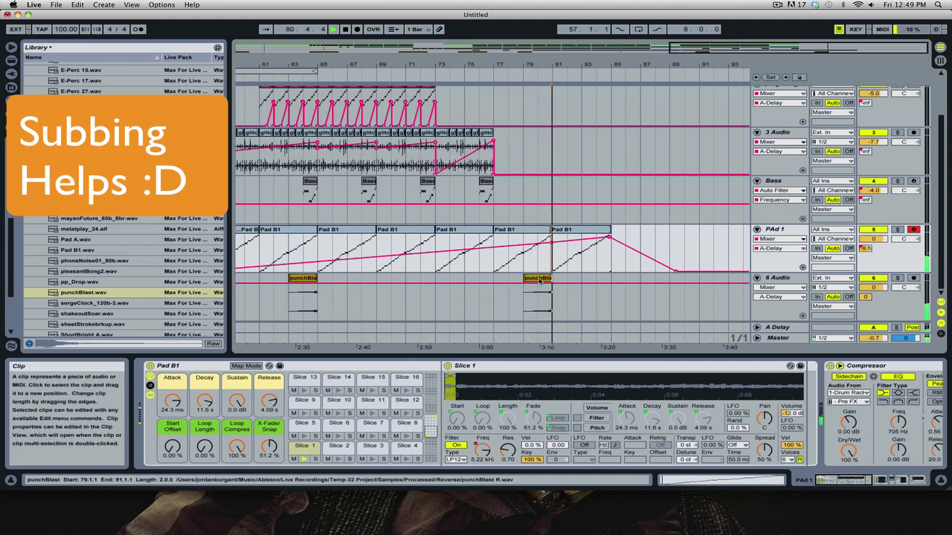
Copy the reversed punchBlast clip at bar 79 on 6 Audio to bar 83 and delete the one at bar 79.
{"action": "left_click_drag", "start_coordinate": [538, 279], "coordinate": [597, 281]}
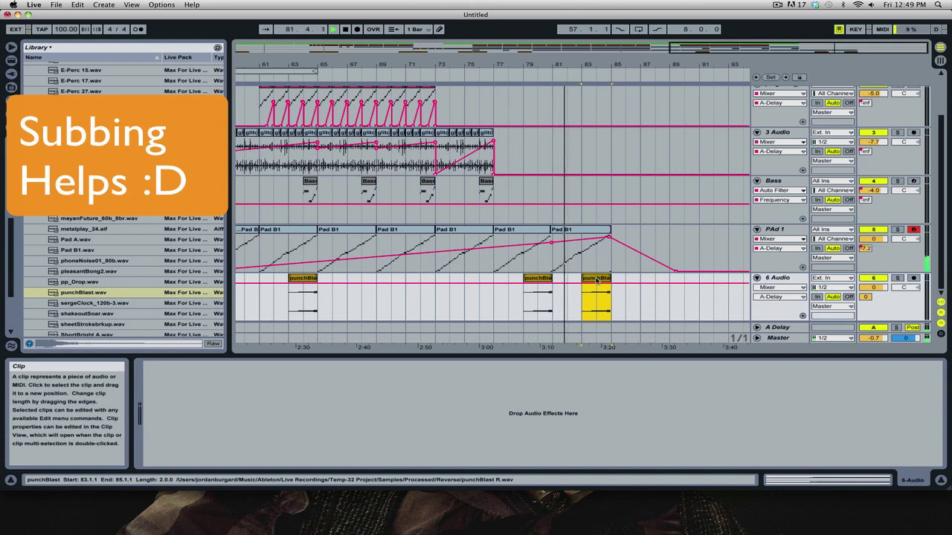
{"action": "left_click", "coordinate": [538, 283]}
{"action": "key", "text": "Delete"}
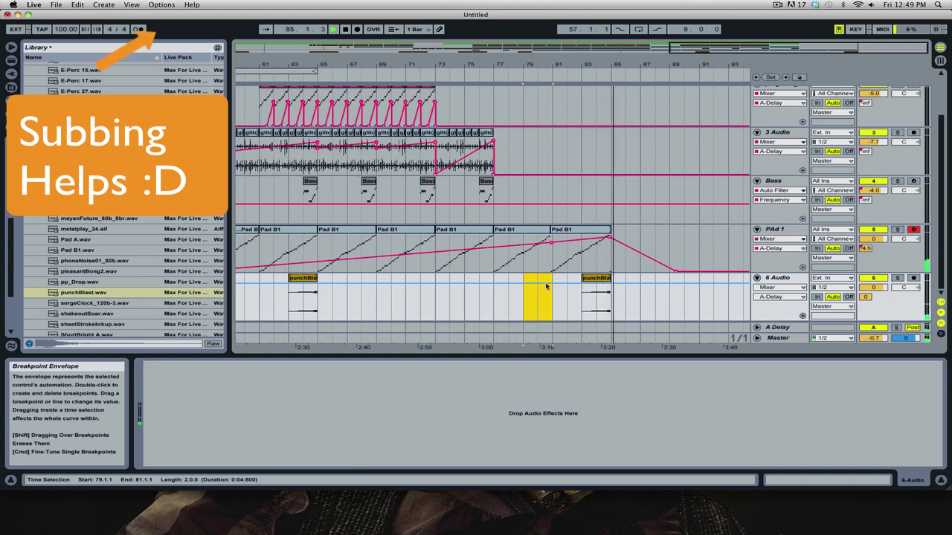
Set the loop brace from bar 1 to bar 91 and select the whole arrangement.
{"action": "double_click", "coordinate": [644, 48]}
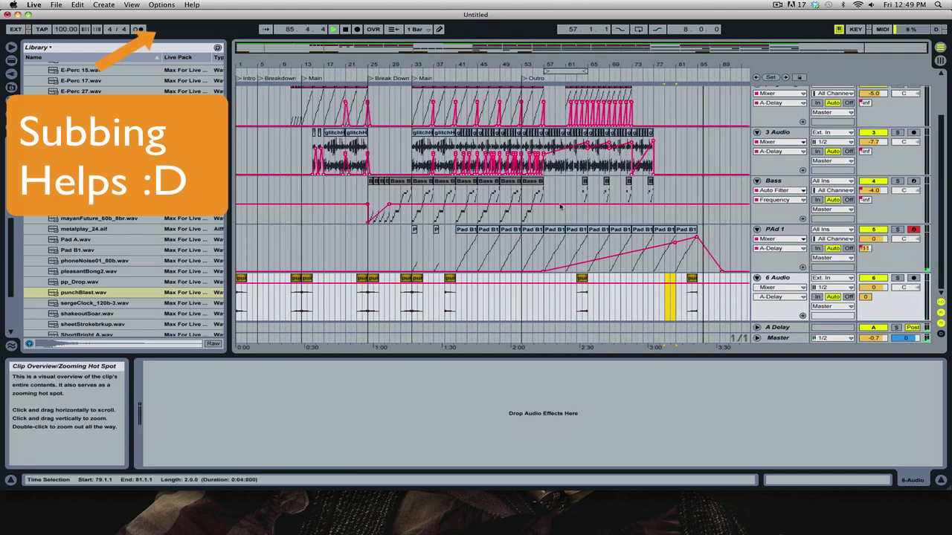
{"action": "scroll", "coordinate": [560, 207], "scroll_direction": "up", "scroll_amount": 5}
{"action": "left_click_drag", "start_coordinate": [558, 71], "coordinate": [733, 79]}
{"action": "key", "text": "super+a"}
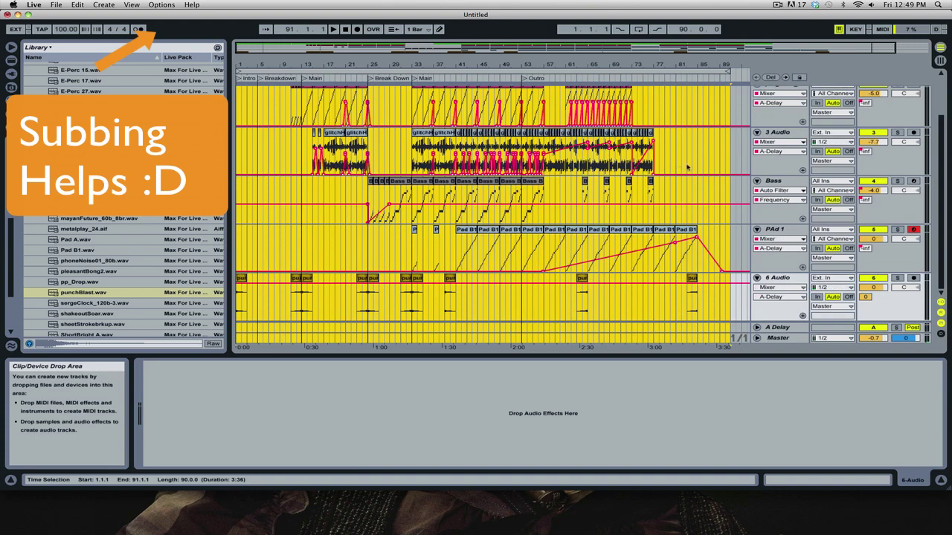
Add a Saturator effect after The Glue on the Master track.
{"action": "left_click", "coordinate": [787, 338]}
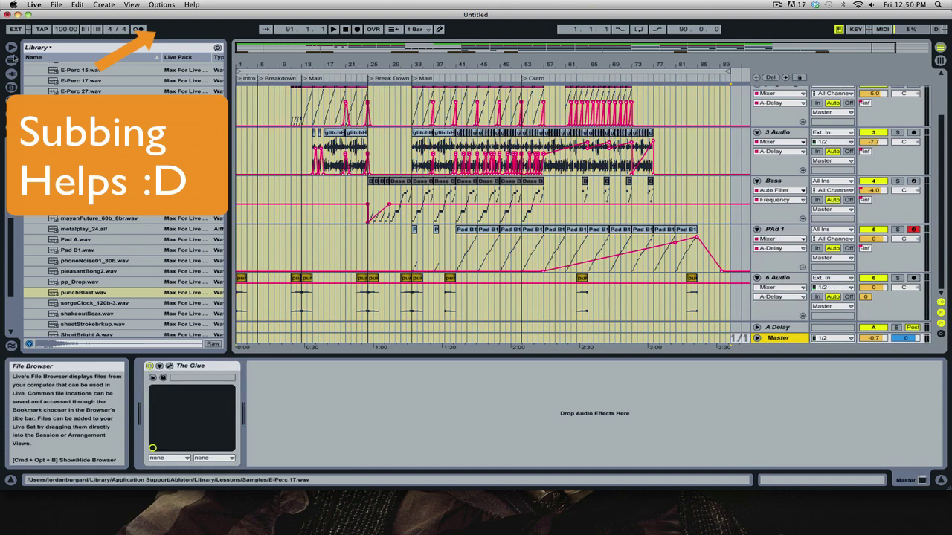
{"action": "left_click", "coordinate": [11, 60]}
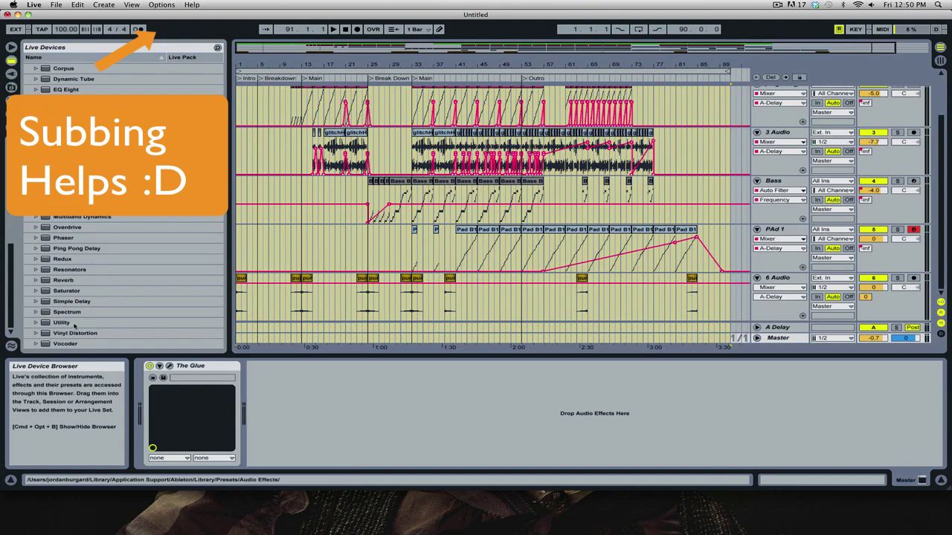
{"action": "left_click_drag", "start_coordinate": [76, 293], "coordinate": [318, 397]}
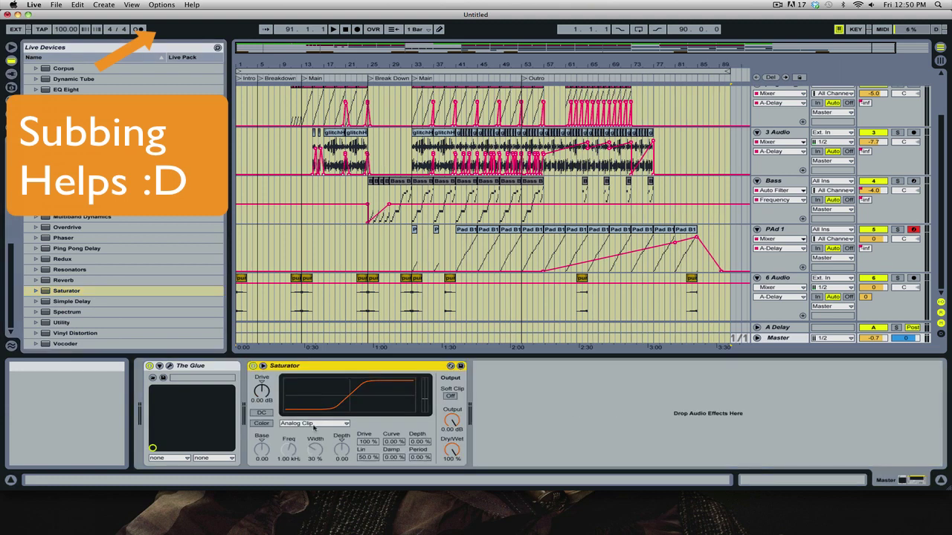
Set the Saturator to Sinoid Fold with Soft Clip on, and play the arrangement from the start.
{"action": "left_click", "coordinate": [314, 423]}
{"action": "left_click", "coordinate": [309, 465]}
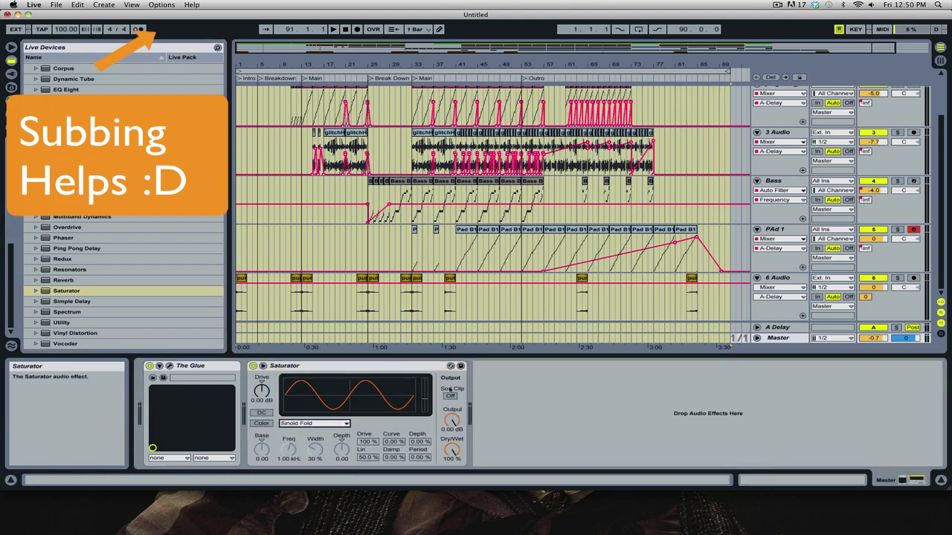
{"action": "key", "text": "space"}
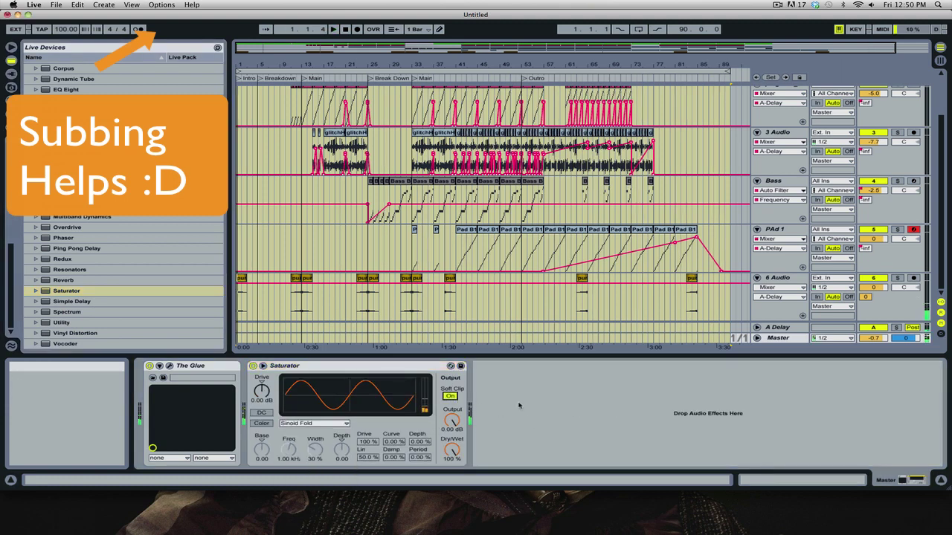